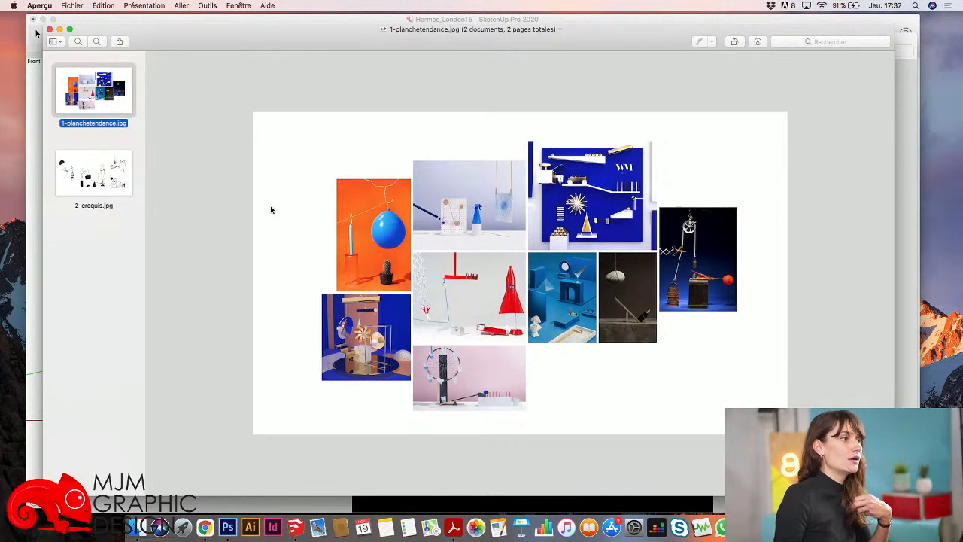
View the 2-croquis.jpg sketch board, and switch to the Hermes_LondonT5 model in SketchUp
click(97, 172)
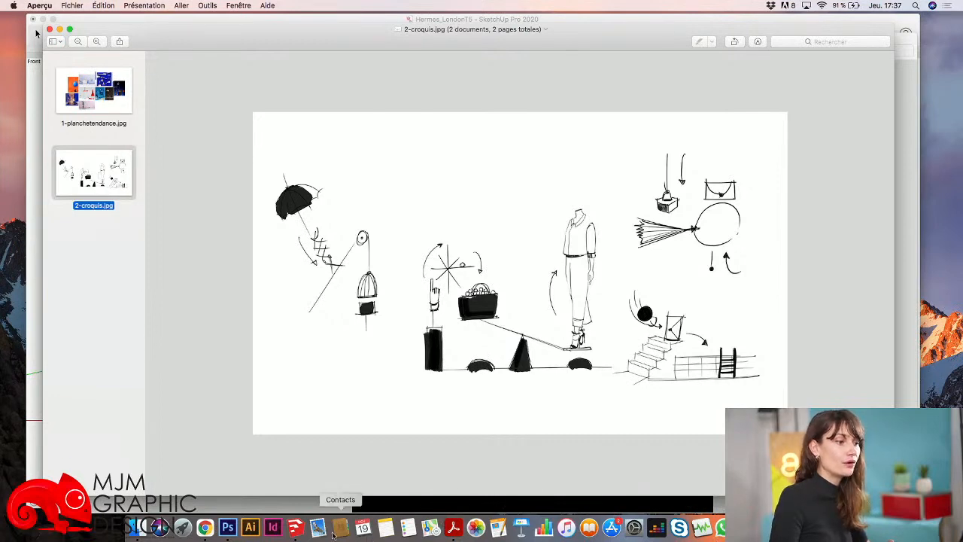
click(295, 527)
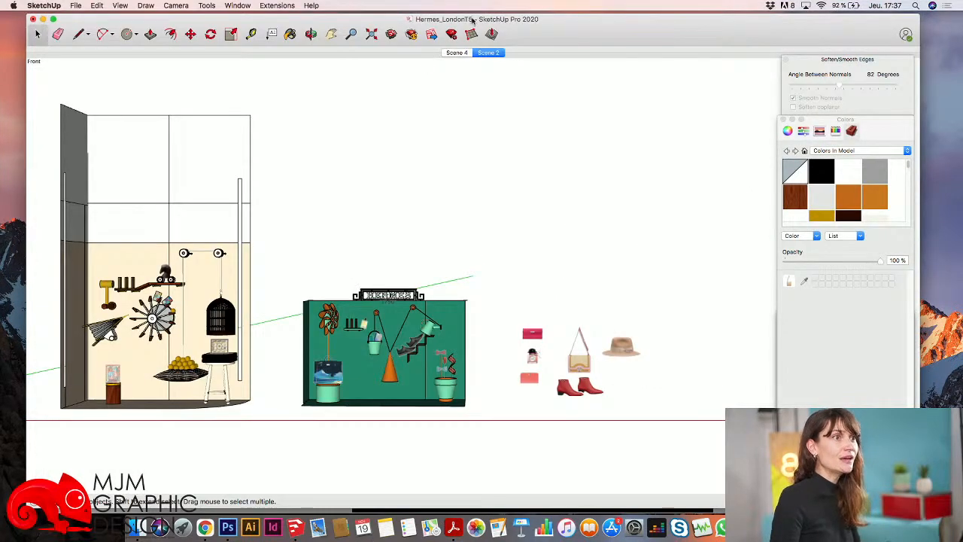
mouse_move(552, 34)
mouse_down()
mouse_move(517, 30)
mouse_move(559, 31)
mouse_up()
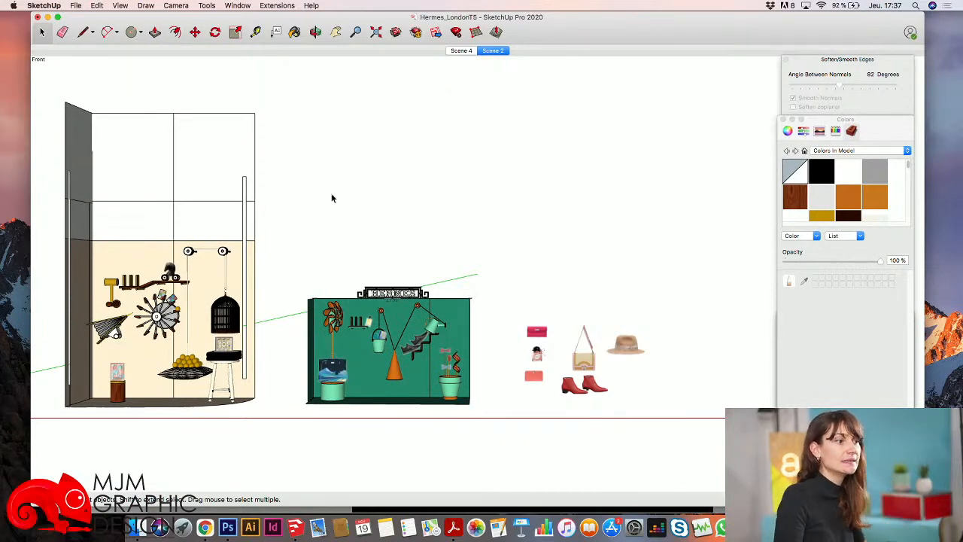
Examine the green window display and the product images standing beside it from several angles
middle_drag(326, 327, 332, 364)
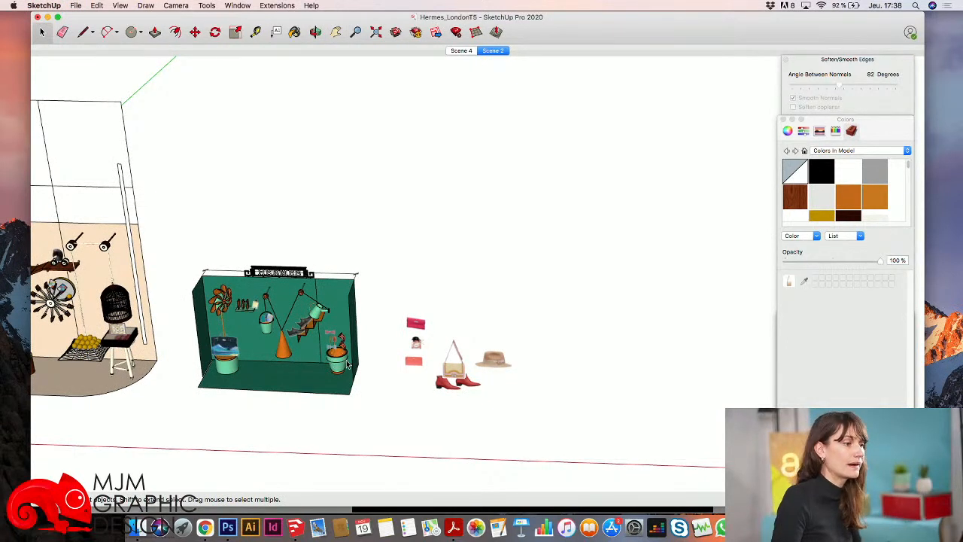
middle_drag(559, 368, 343, 368)
scroll(265, 361, up, 4)
shift+middle_drag(536, 361, 412, 391)
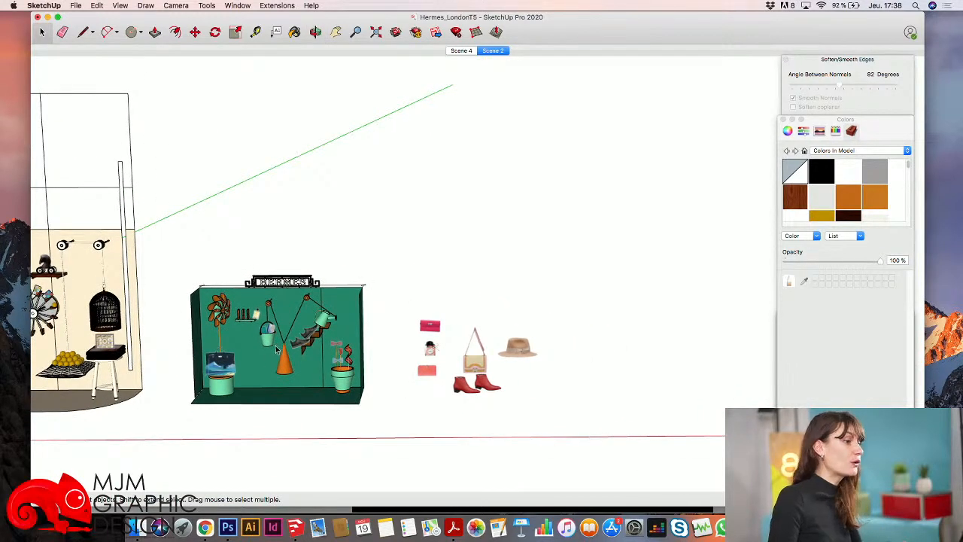
middle_drag(150, 388, 286, 335)
shift+middle_drag(656, 352, 514, 344)
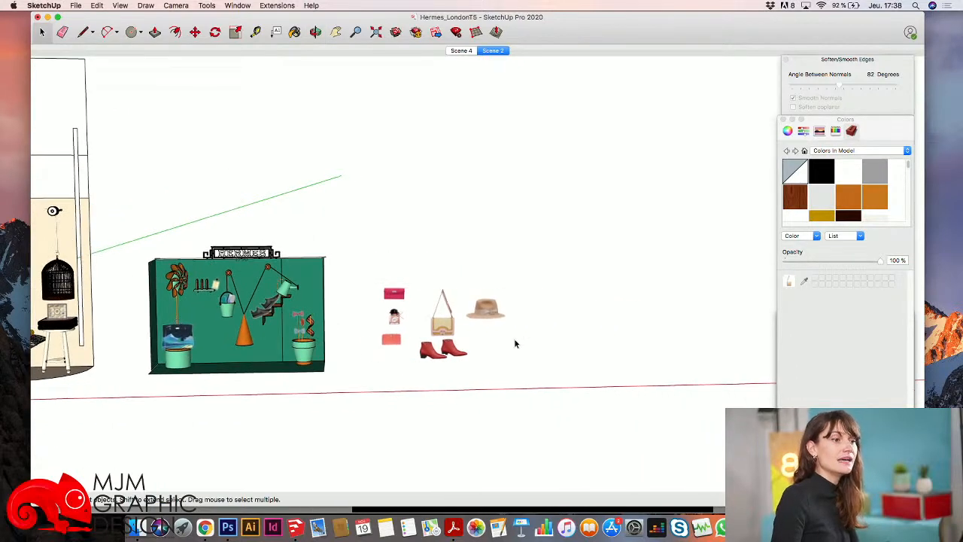
scroll(504, 344, up, 6)
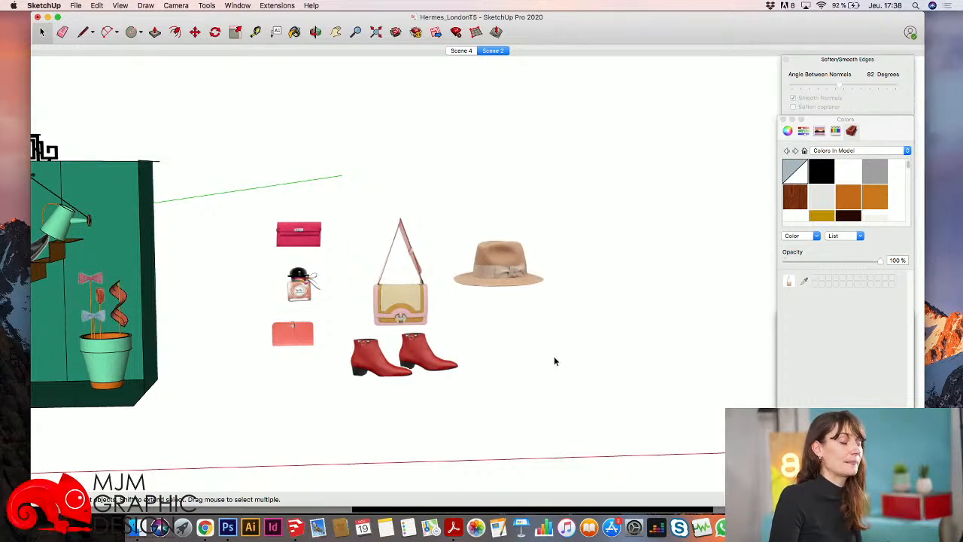
shift+middle_drag(624, 307, 383, 240)
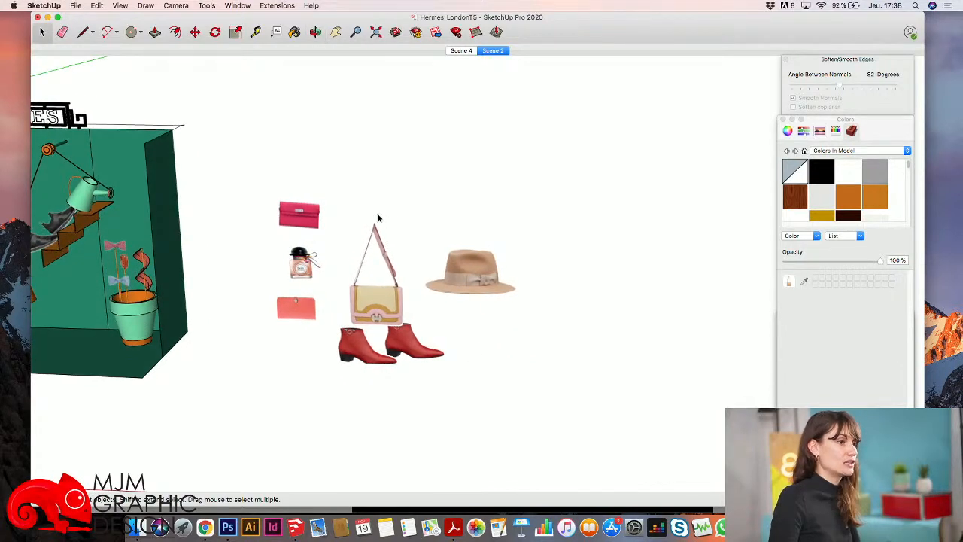
Open the handbag component for editing and select its image face
click(392, 308)
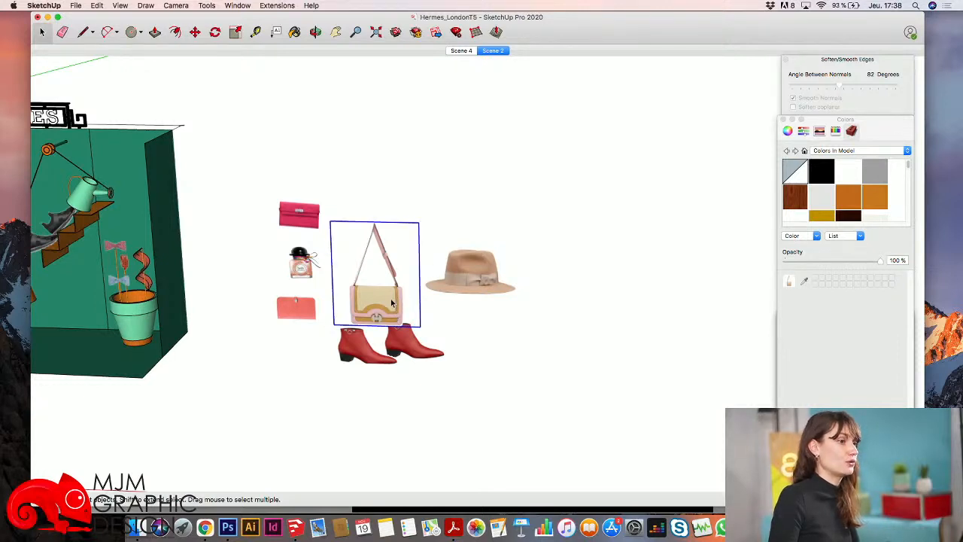
middle_drag(390, 300, 277, 310)
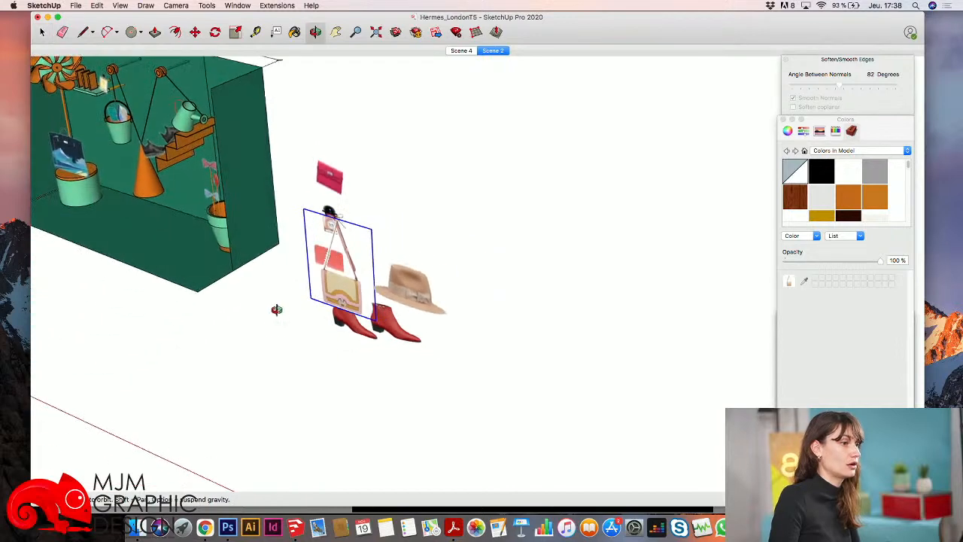
middle_drag(353, 300, 372, 302)
double_click(372, 301)
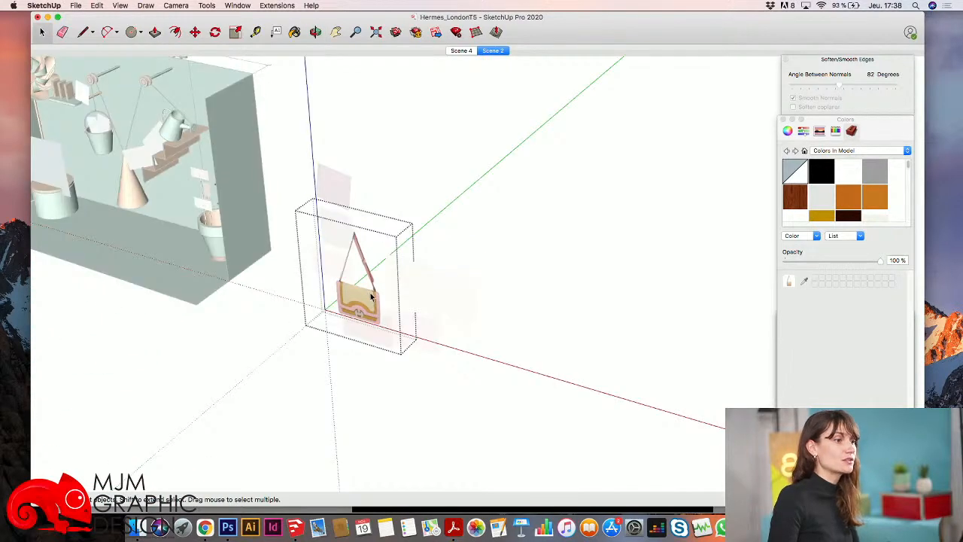
click(371, 297)
scroll(377, 293, up, 5)
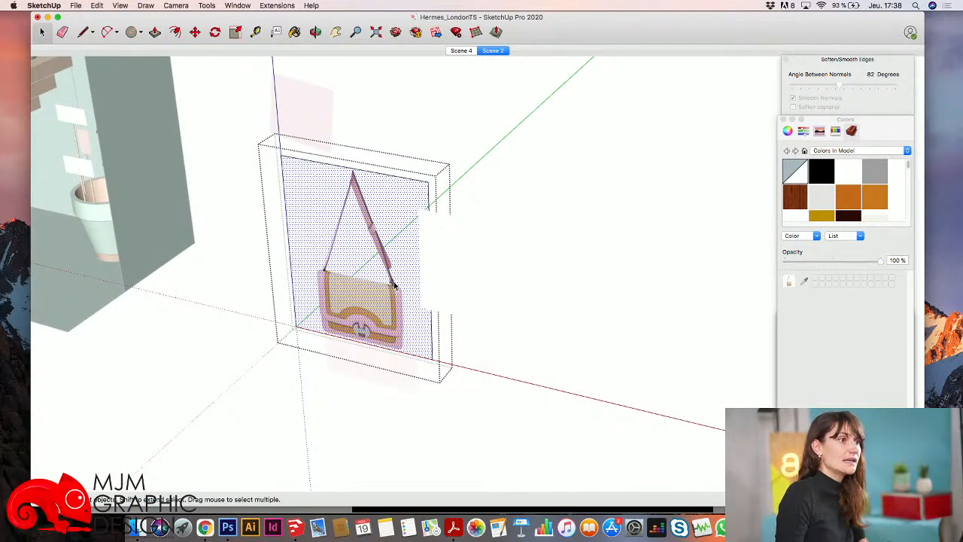
Enlarge the model window to full screen with the handbag component still in view
middle_drag(338, 158, 299, 151)
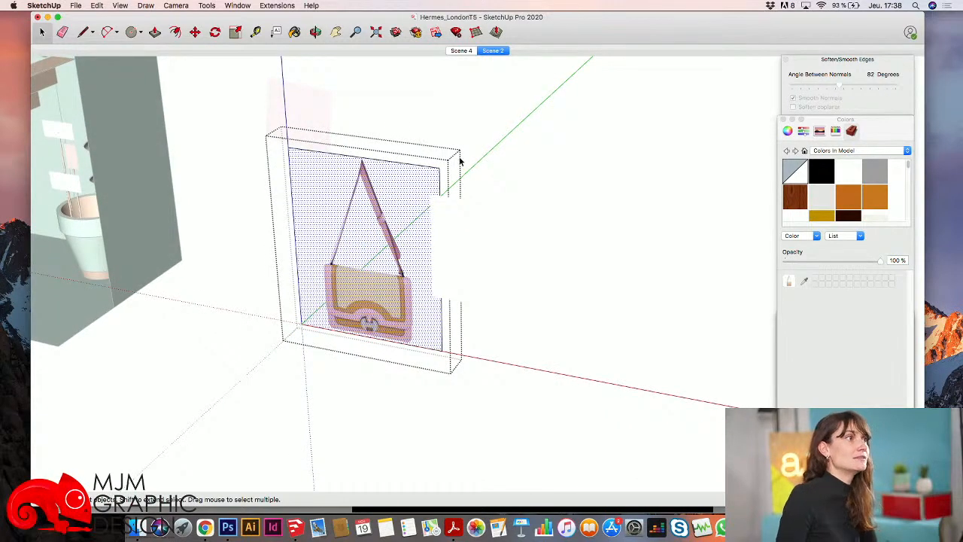
middle_drag(460, 152, 477, 176)
click(56, 17)
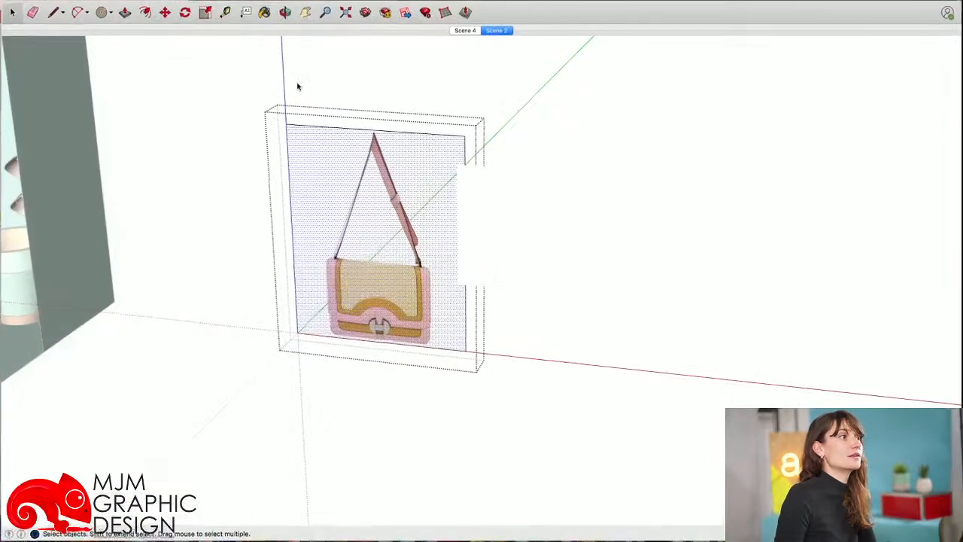
middle_drag(346, 209, 352, 202)
scroll(352, 202, down, 5)
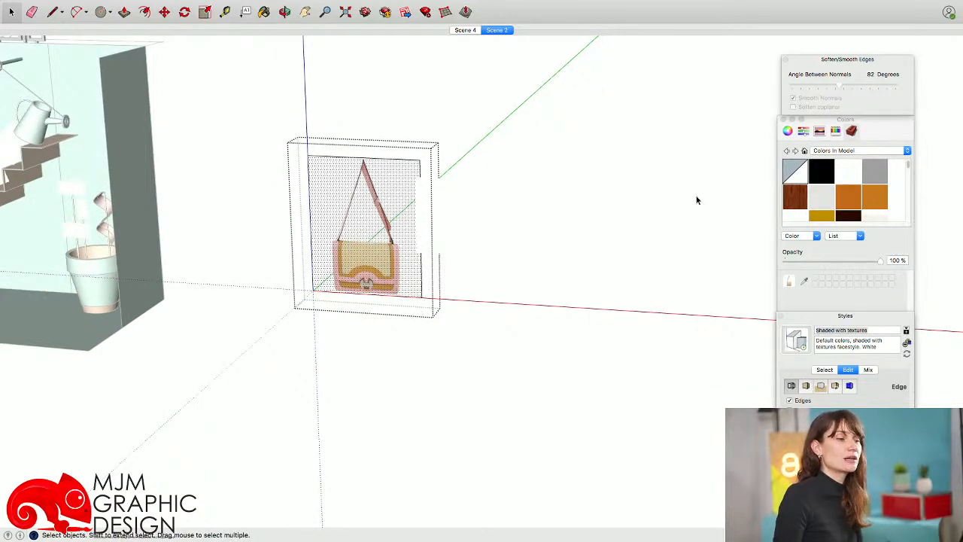
Hide the border edges around the handbag's image face while keeping the face itself visible
double_click(388, 191)
shift+click(388, 189)
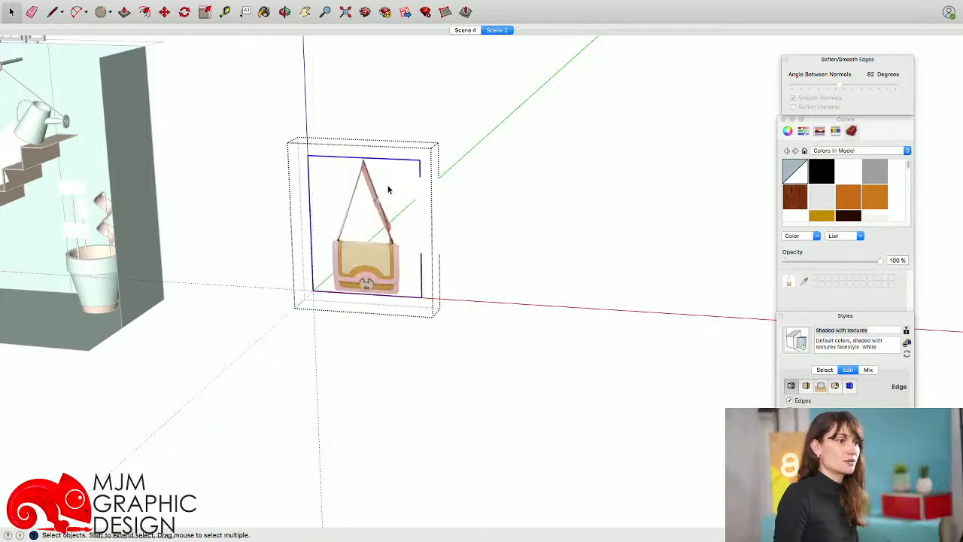
key(super+e)
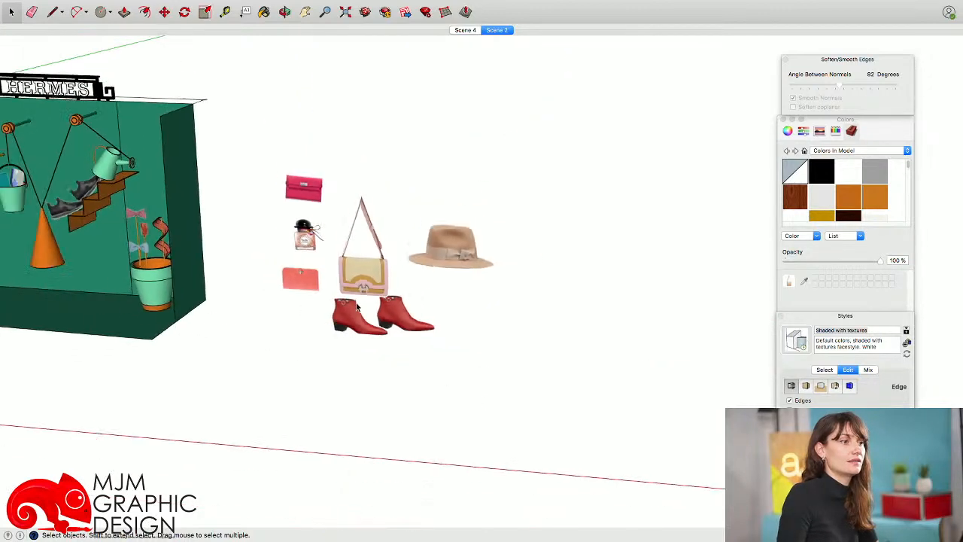
Stack the Soften/Smooth Edges, Colors and Styles panels higher up so the edge style options are exposed
scroll(453, 329, down, 5)
shift+middle_drag(536, 337, 434, 320)
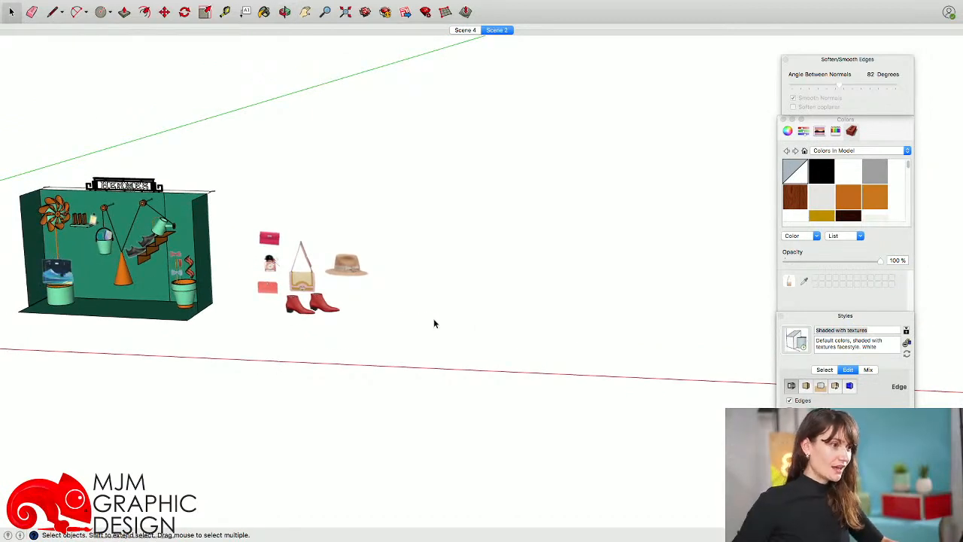
middle_drag(84, 324, 208, 330)
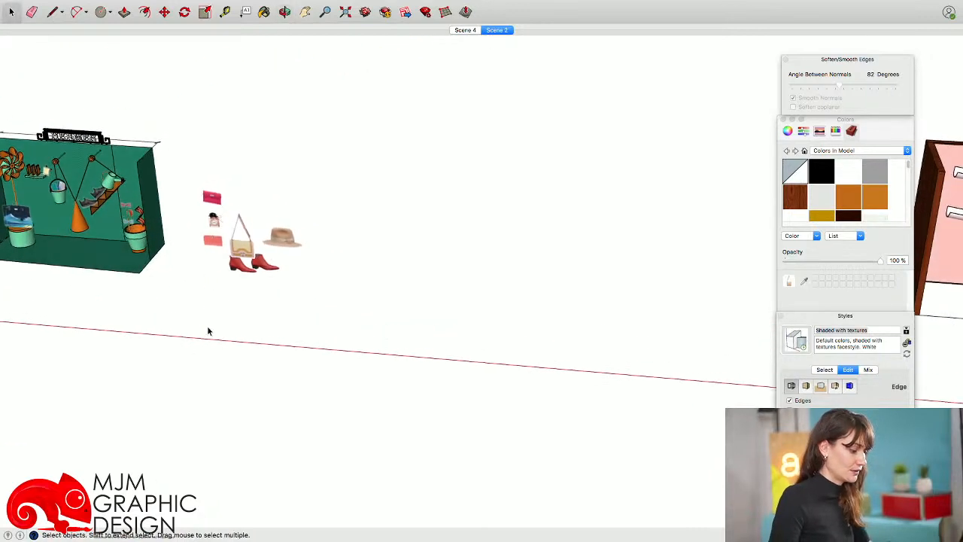
key(l)
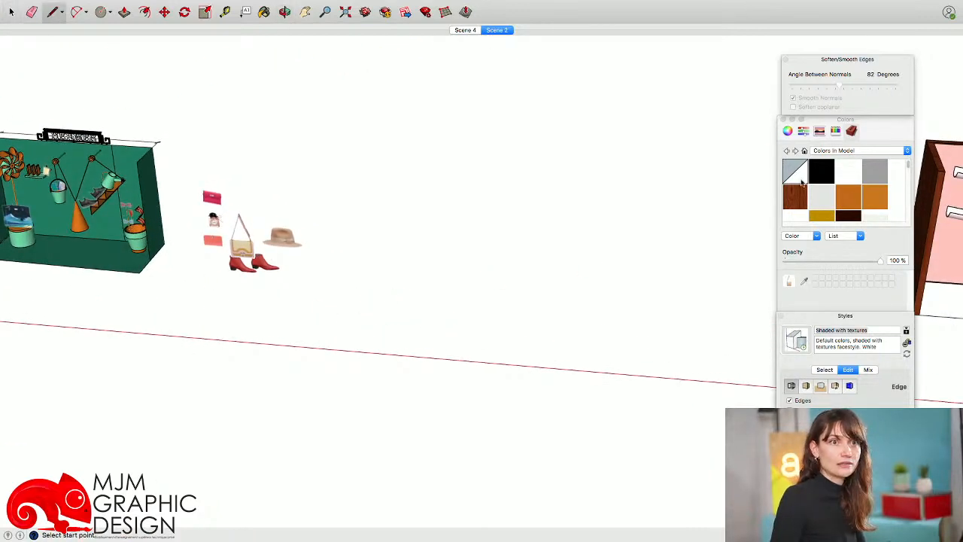
drag(873, 64, 873, 21)
drag(869, 124, 870, 62)
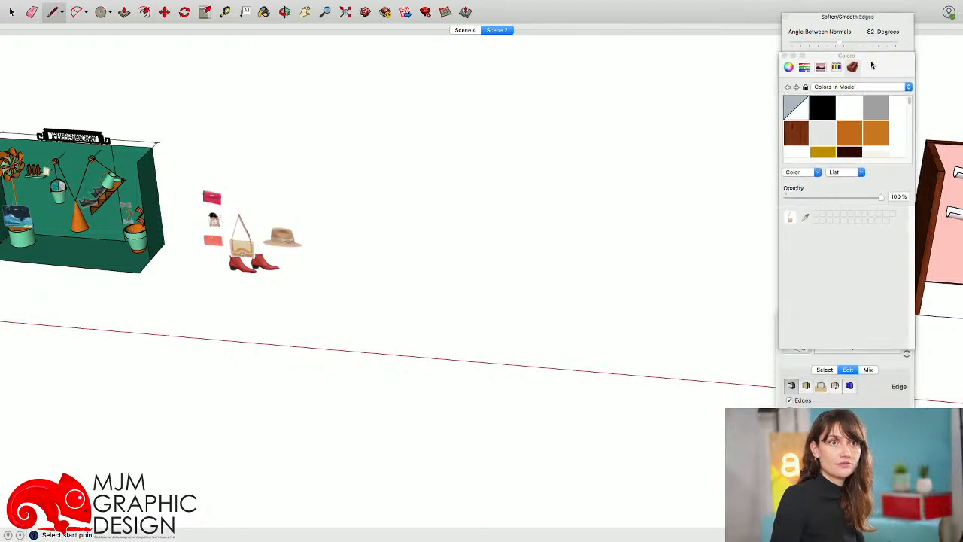
drag(874, 353, 876, 192)
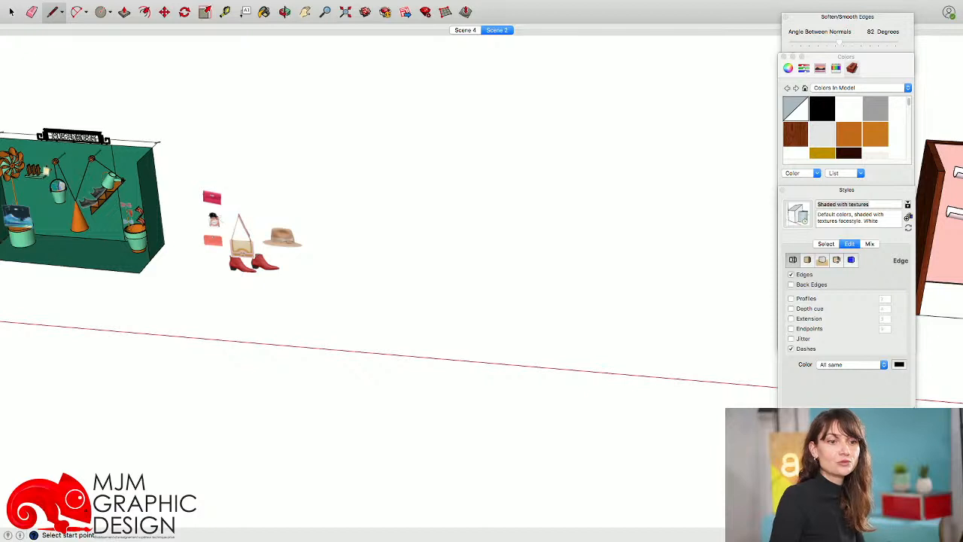
Draw a long, narrow rectangle on the ground with the Line tool, between the product images and the pink display
middle_drag(455, 382, 393, 366)
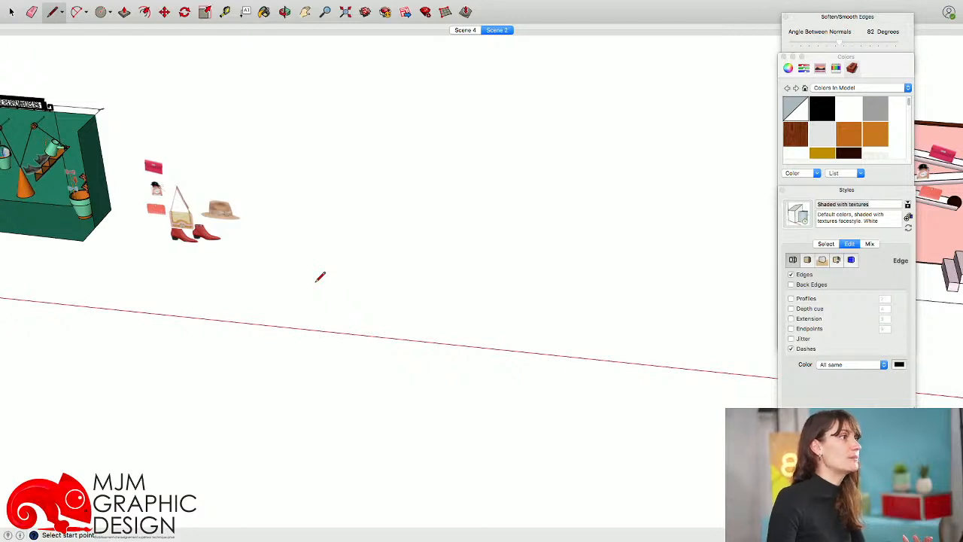
click(332, 280)
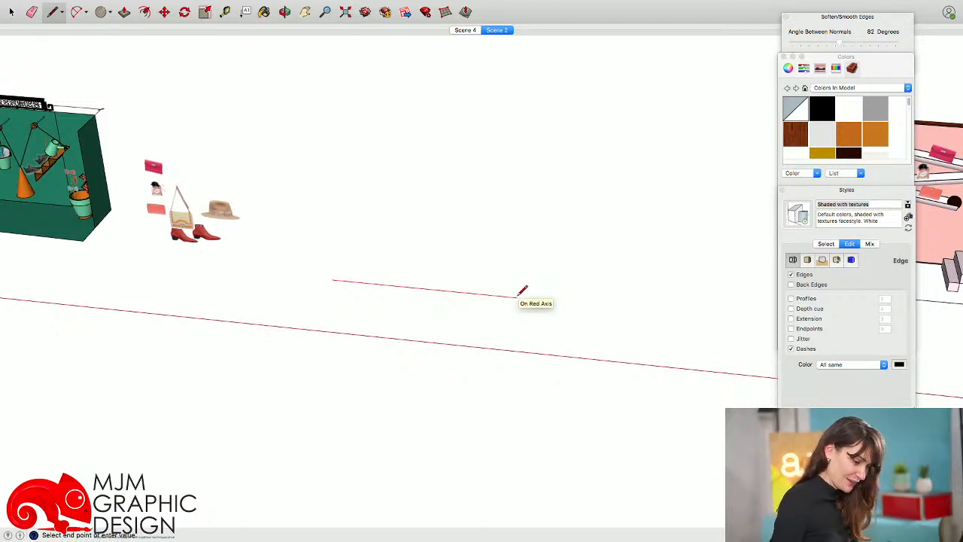
click(643, 309)
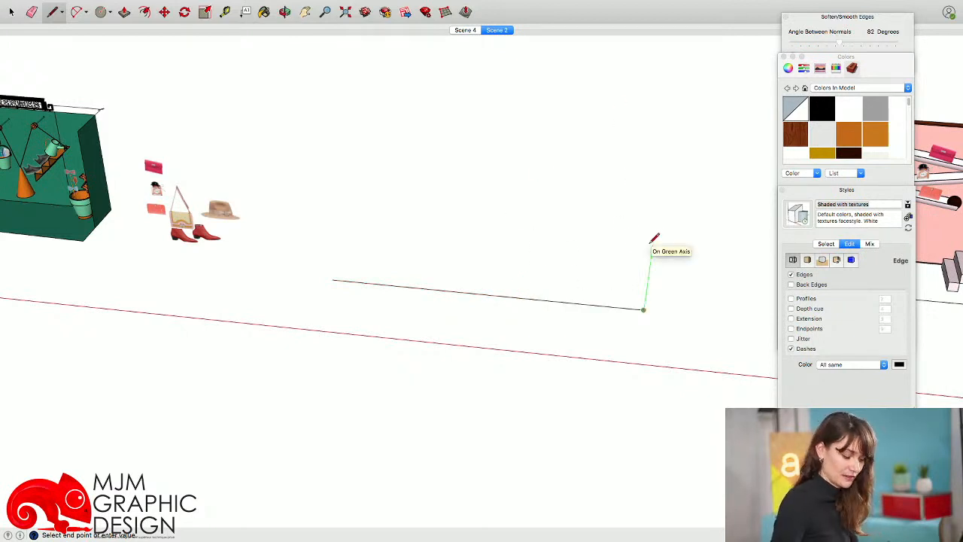
key(Return)
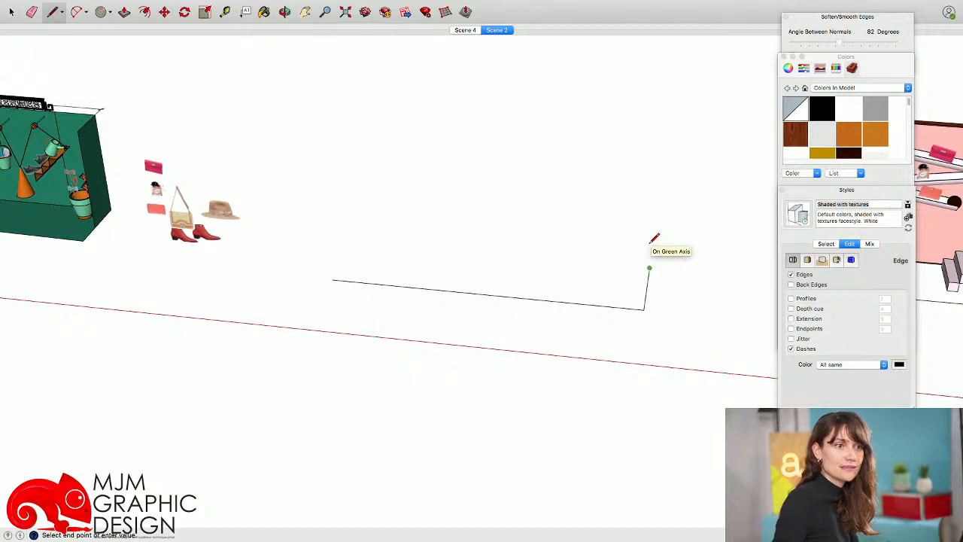
click(340, 275)
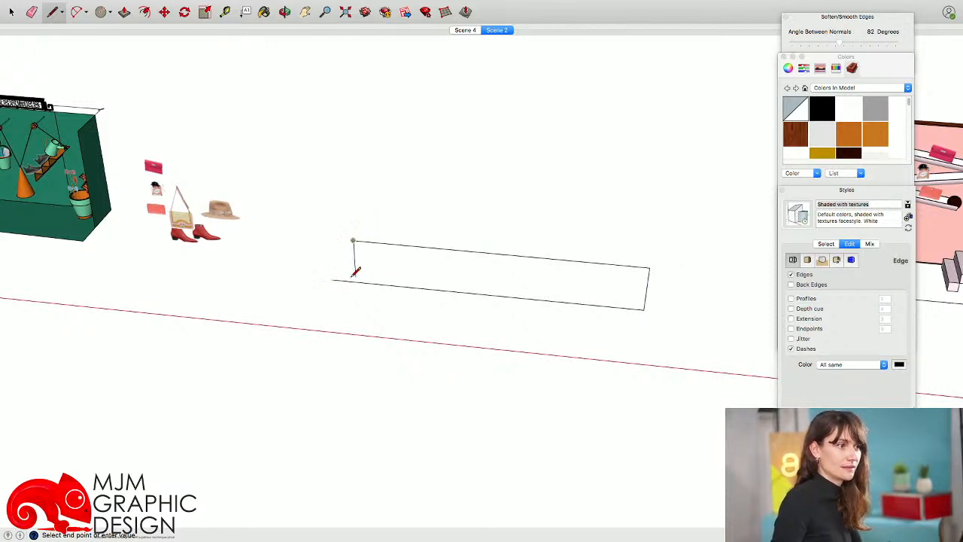
click(332, 279)
Push/Pull the ground rectangle upward into a box about half as tall as it is long
key(p)
drag(372, 260, 403, 197)
double_click(402, 197)
key(space)
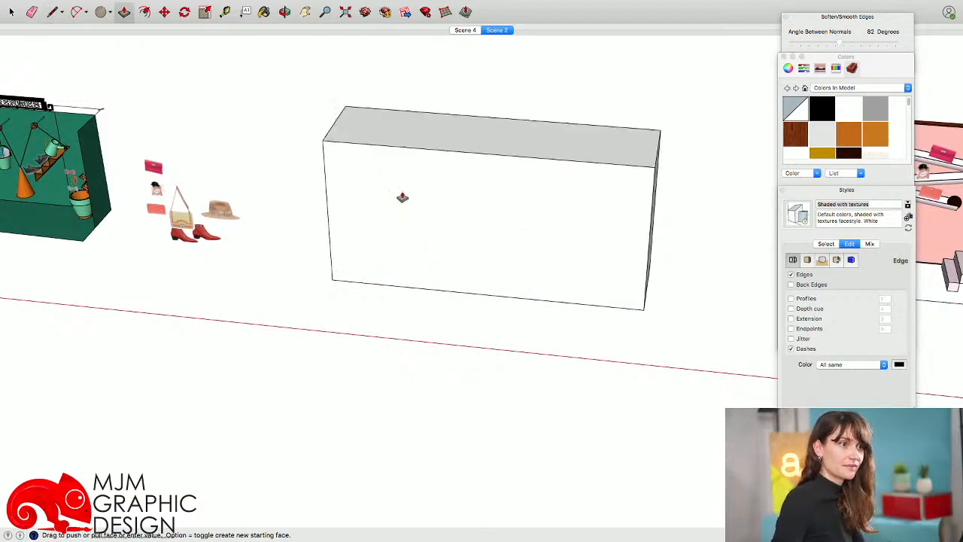
Delete the box's top face, front face and upper front edge to leave an open display shell
click(459, 140)
key(Delete)
click(445, 187)
key(Delete)
click(449, 151)
key(Delete)
middle_drag(448, 167, 504, 141)
scroll(452, 194, down, 5)
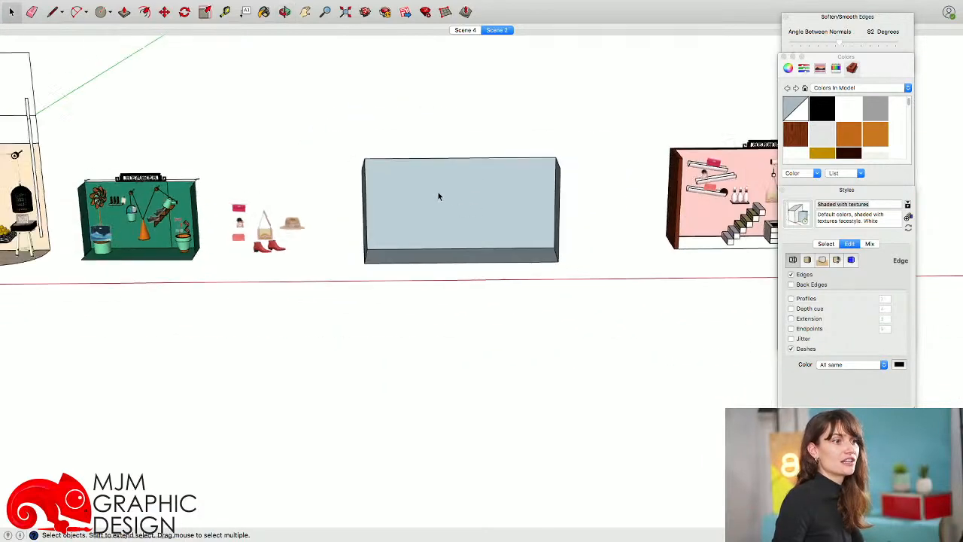
Delete the entire pink window display standing beyond the new box
scroll(429, 162, up, 3)
shift+middle_drag(571, 183, 328, 169)
drag(348, 86, 735, 336)
key(Delete)
Select all faces and edges of the open display box and make them a group
shift+middle_drag(188, 197, 320, 178)
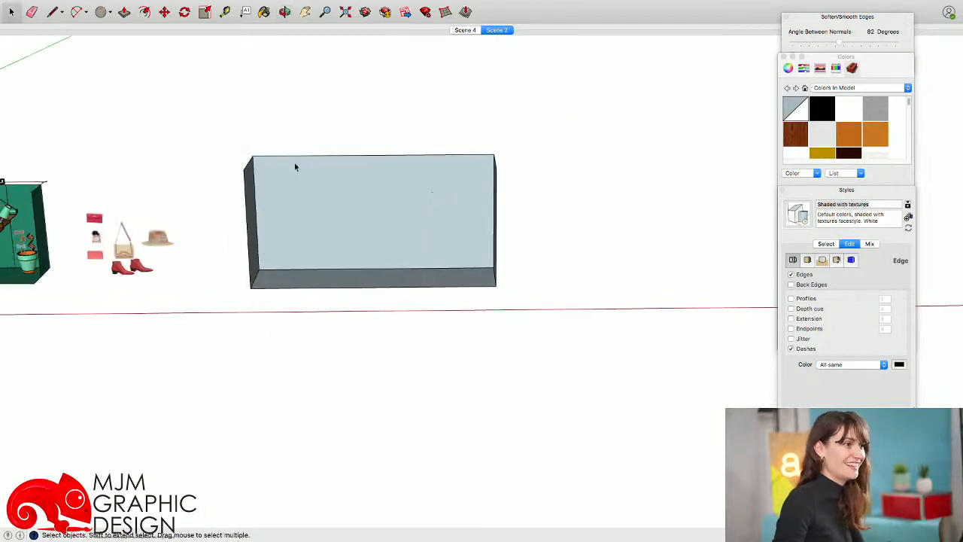
drag(335, 213, 552, 331)
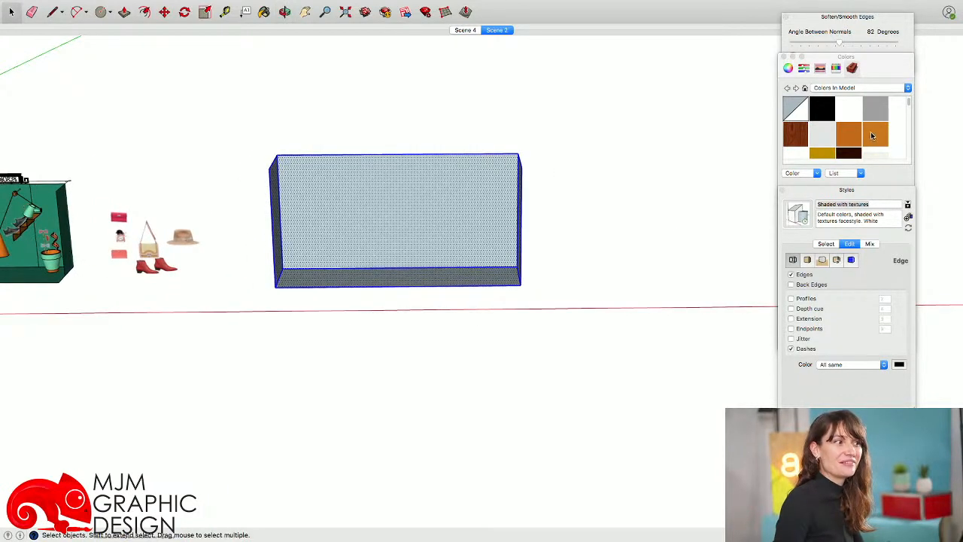
right_click(374, 181)
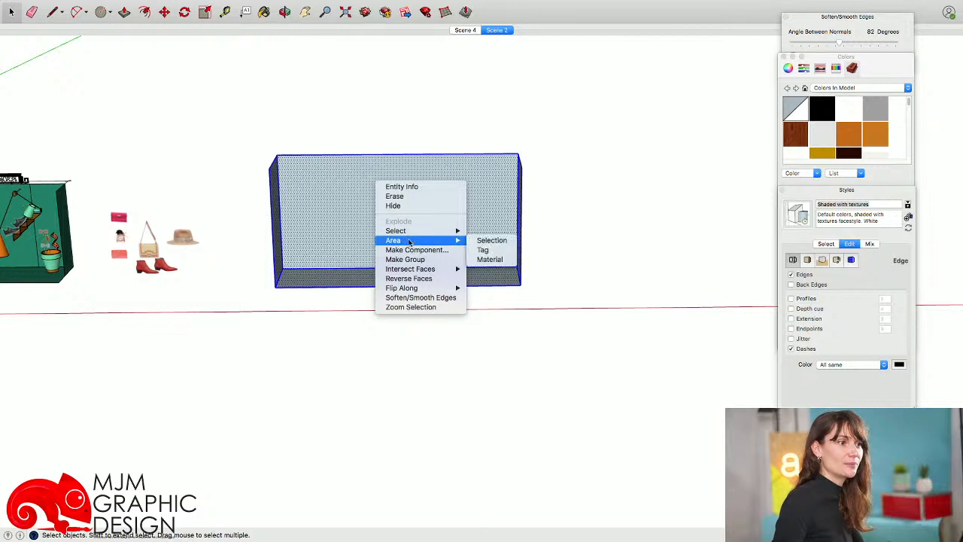
mouse_move(407, 241)
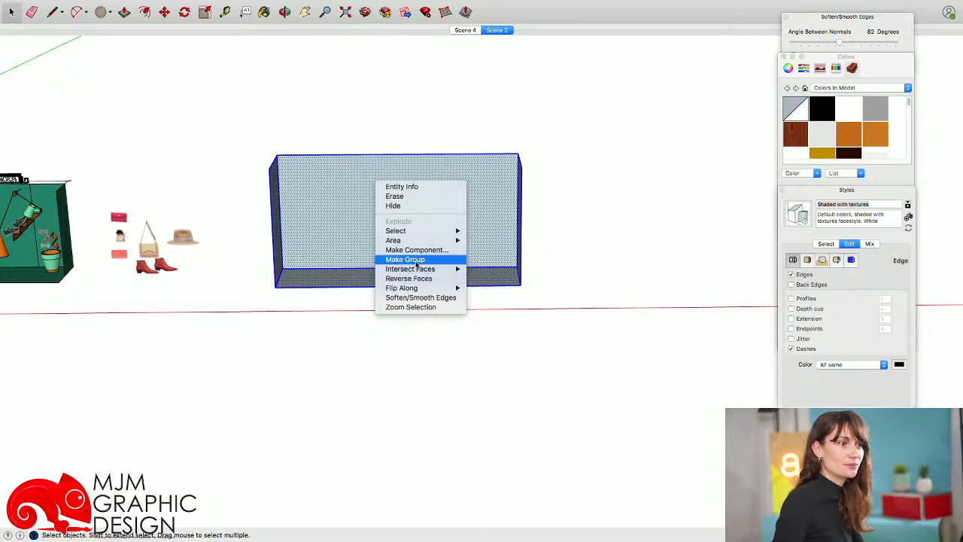
click(405, 259)
middle_drag(405, 258, 476, 278)
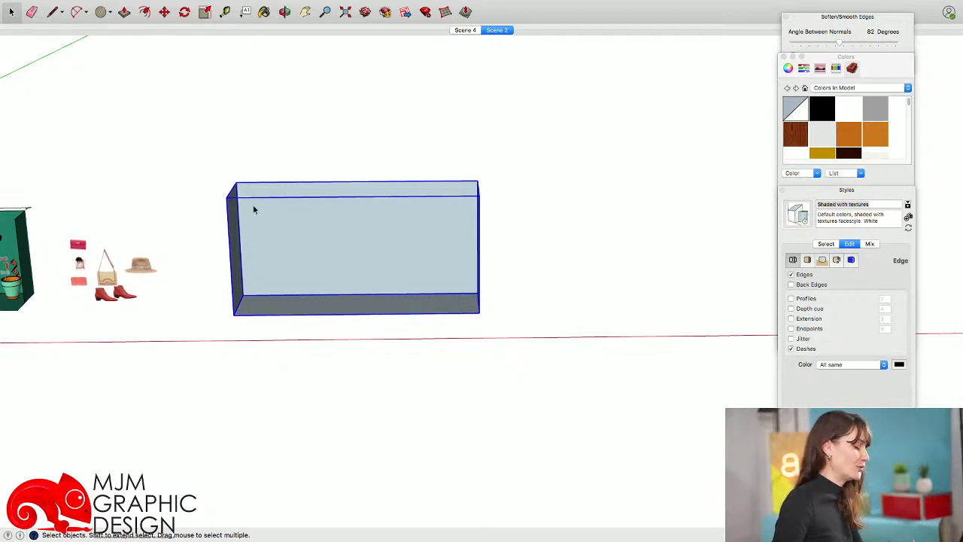
shift+middle_drag(254, 208, 265, 209)
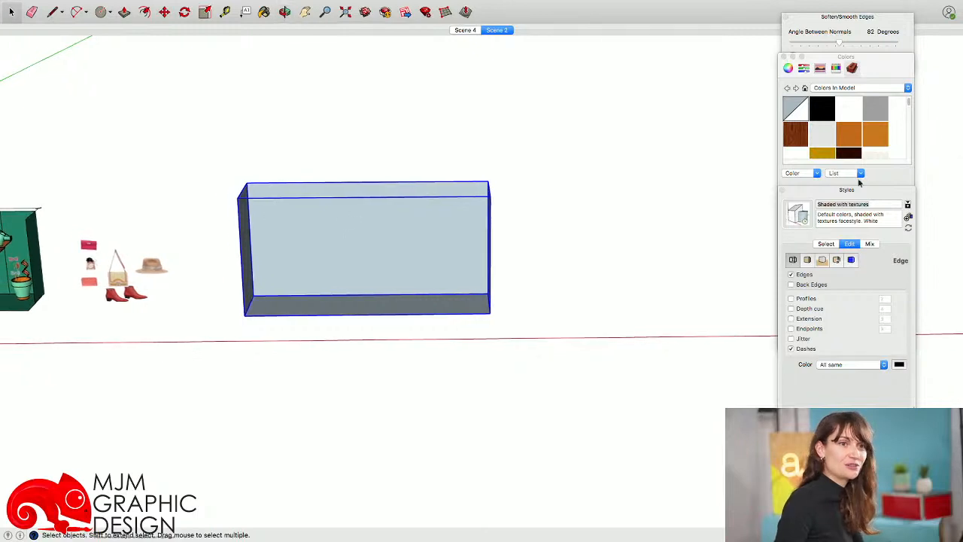
Paint the open display box group with the light pink material already in the model
drag(909, 101, 903, 128)
click(875, 133)
click(309, 249)
mouse_move(309, 249)
middle_down()
mouse_move(292, 323)
mouse_move(234, 336)
mouse_move(291, 316)
middle_up()
key(space)
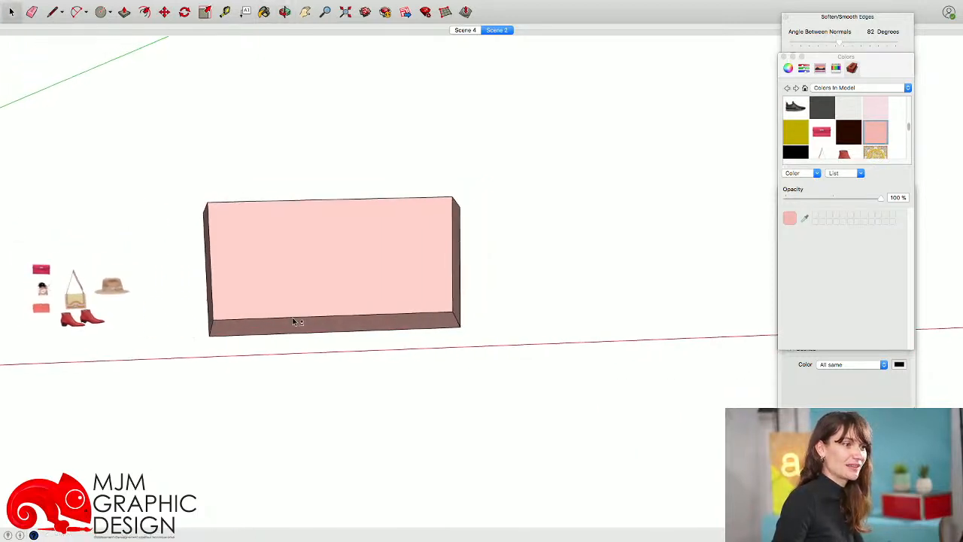
Copy the HERMES sign from the green window display over to the new pink box
middle_drag(283, 270, 113, 195)
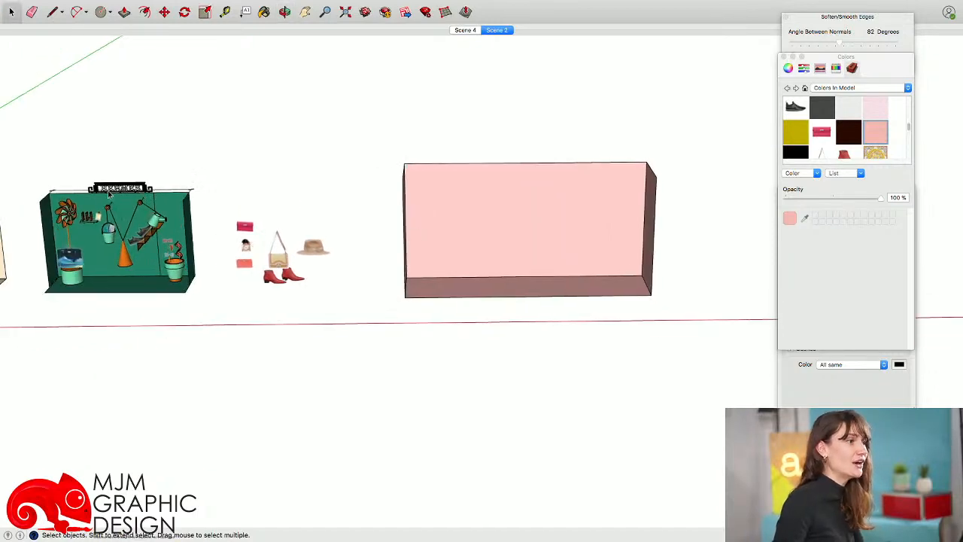
scroll(110, 194, up, 5)
key(m)
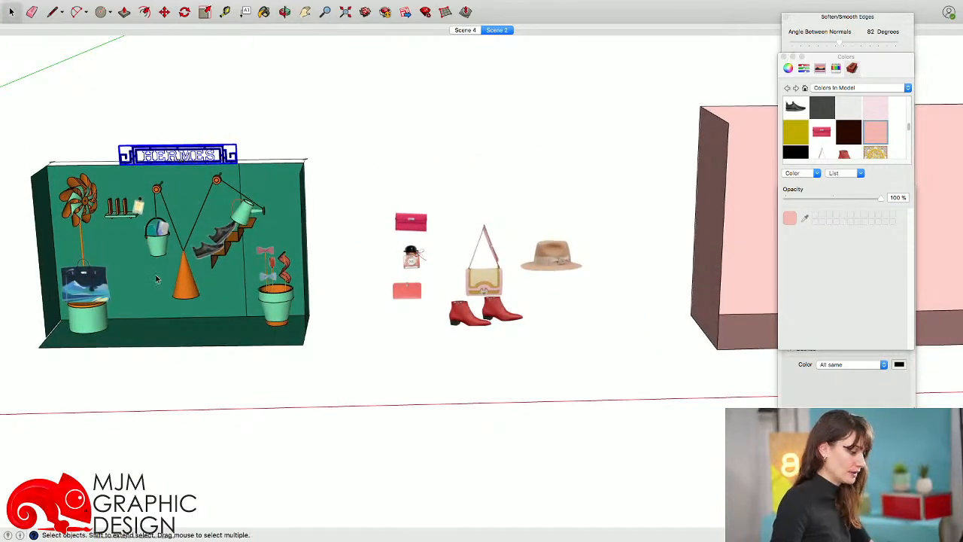
click(174, 346)
scroll(245, 340, down, 4)
shift+middle_drag(434, 333, 246, 311)
key(alt)
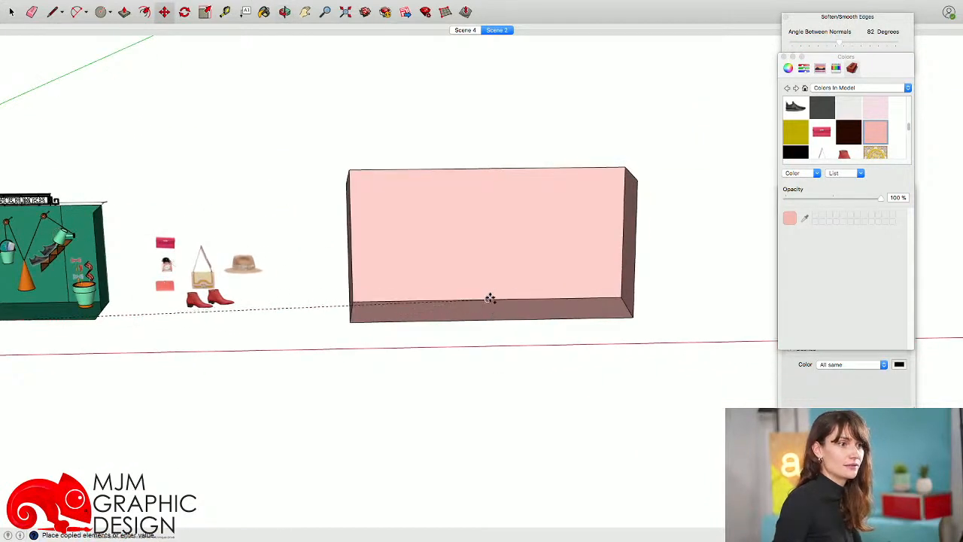
click(488, 301)
Raise the copied HERMES sign and seat its lower edge on the back wall's top edge
middle_drag(494, 270, 490, 263)
click(489, 264)
click(492, 226)
middle_drag(492, 225, 555, 277)
scroll(449, 106, up, 3)
click(422, 181)
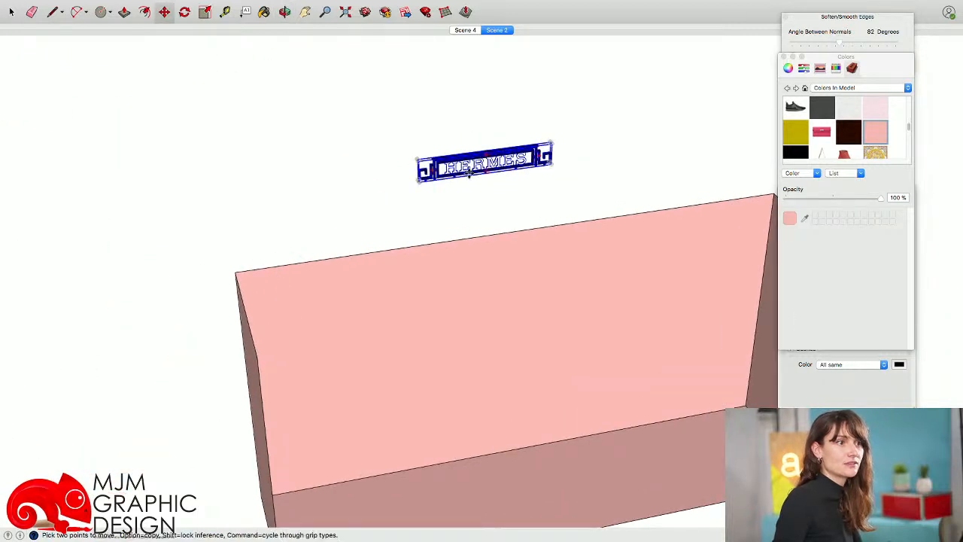
click(462, 238)
middle_drag(462, 226, 513, 227)
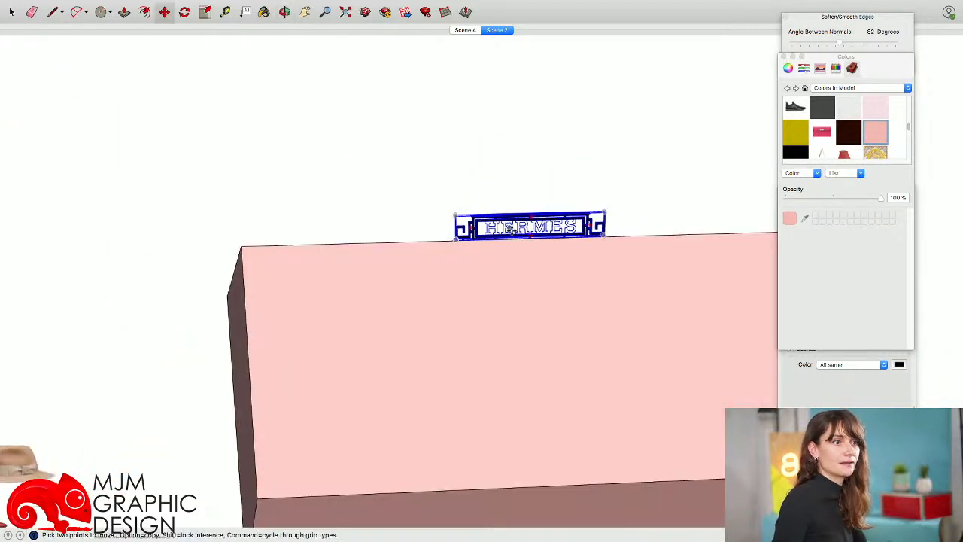
In front view, center the HERMES sign along the back wall, resting just on its top edge
key(super+3)
shift+middle_drag(620, 131, 433, 171)
click(432, 182)
key(alt)
key(alt)
click(432, 186)
click(433, 183)
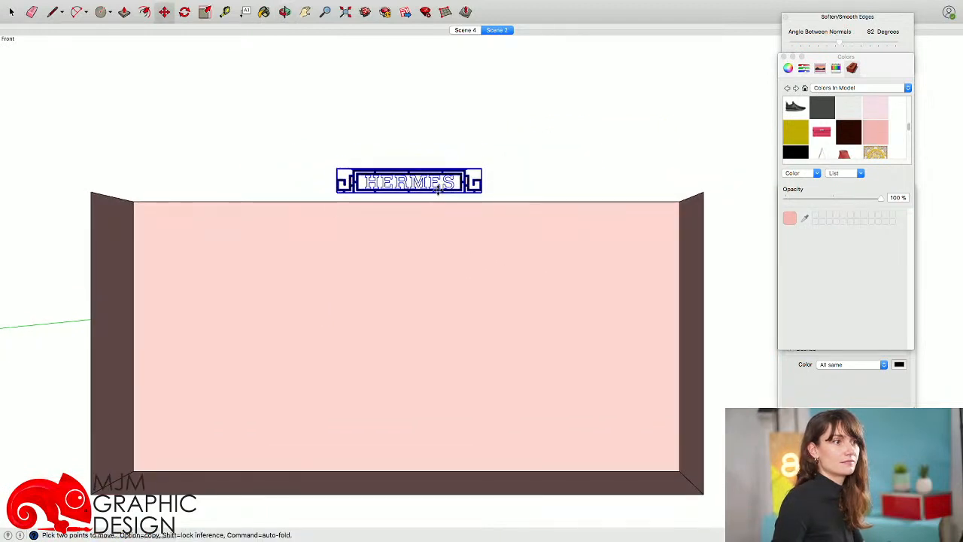
click(437, 195)
key(space)
click(430, 147)
scroll(429, 146, down, 5)
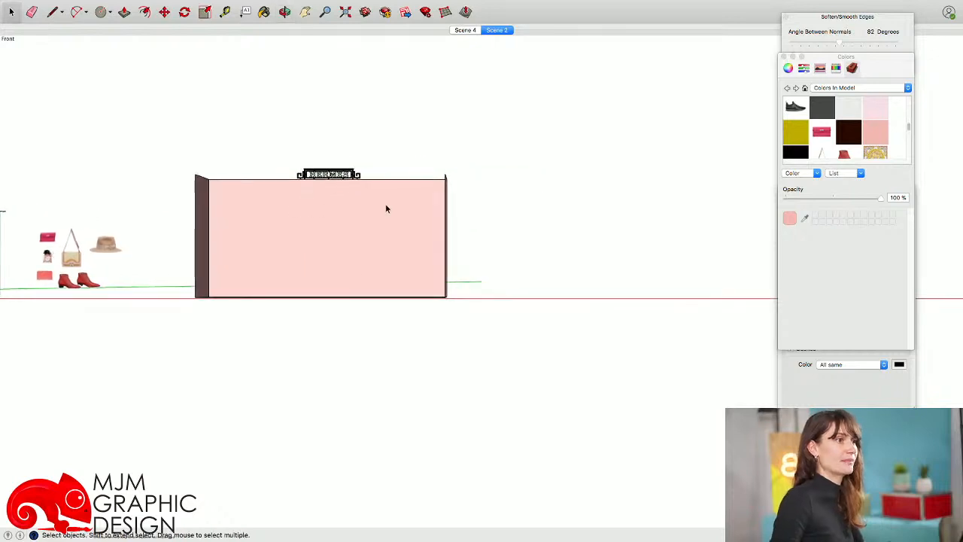
Draw a closed rectangle with the Line tool on the right half of the box floor, near the back wall
middle_drag(375, 219, 389, 223)
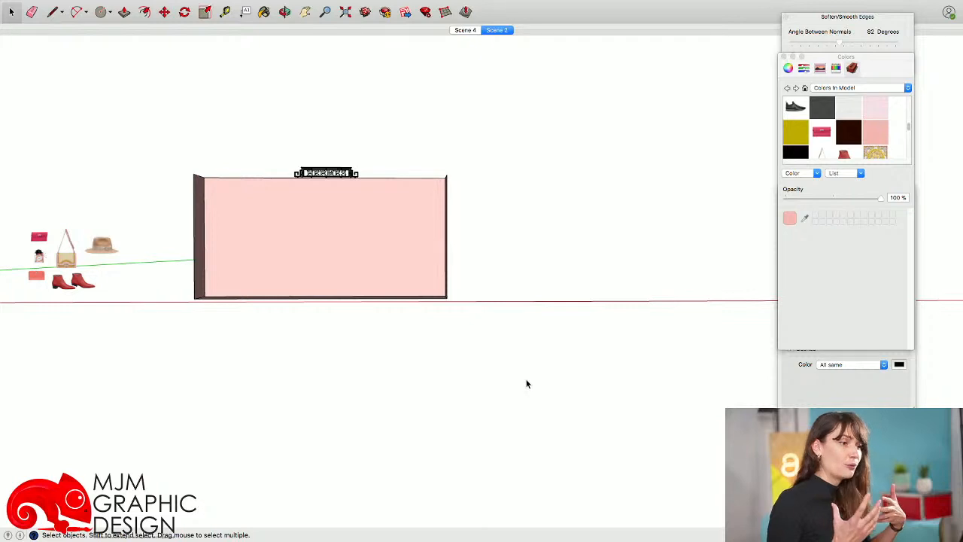
middle_drag(460, 310, 449, 329)
scroll(361, 305, up, 5)
middle_drag(362, 304, 375, 335)
key(l)
click(349, 310)
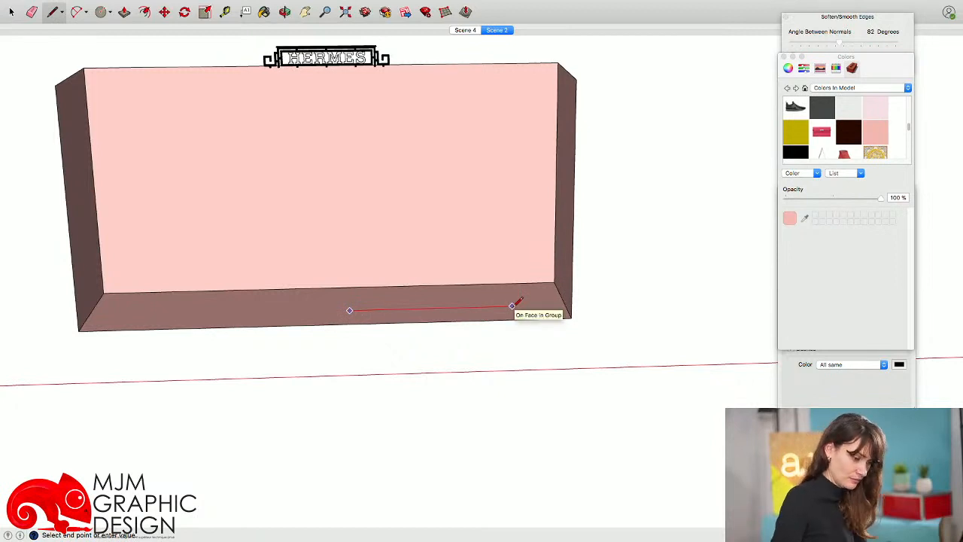
click(512, 307)
middle_drag(585, 194, 539, 284)
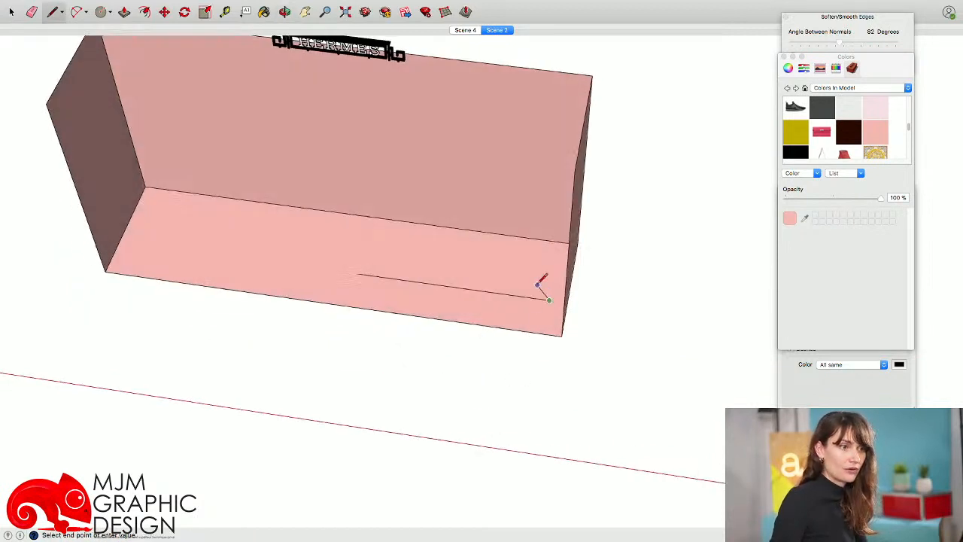
click(558, 250)
click(373, 226)
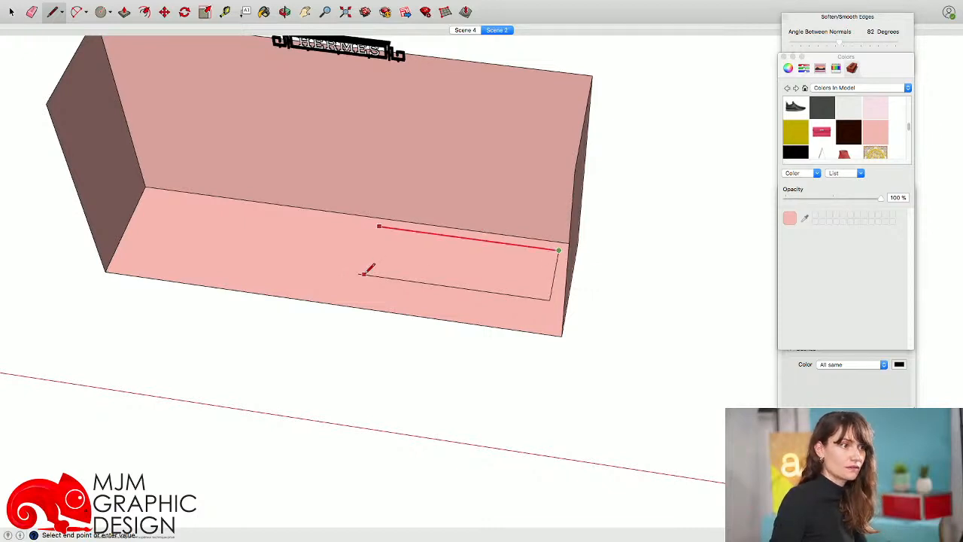
click(358, 274)
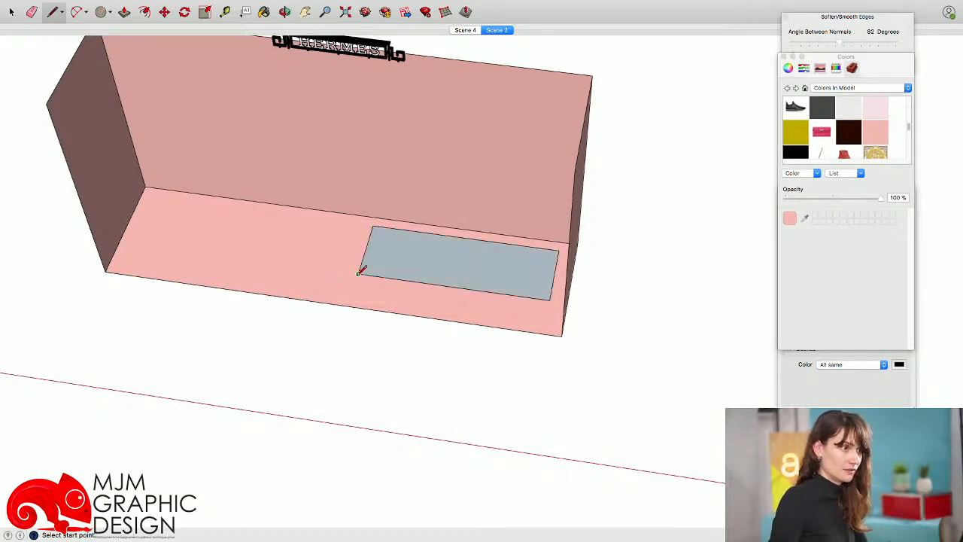
Push/Pull the floor rectangle up into a low block and make the whole block a group
key(p)
drag(382, 267, 391, 233)
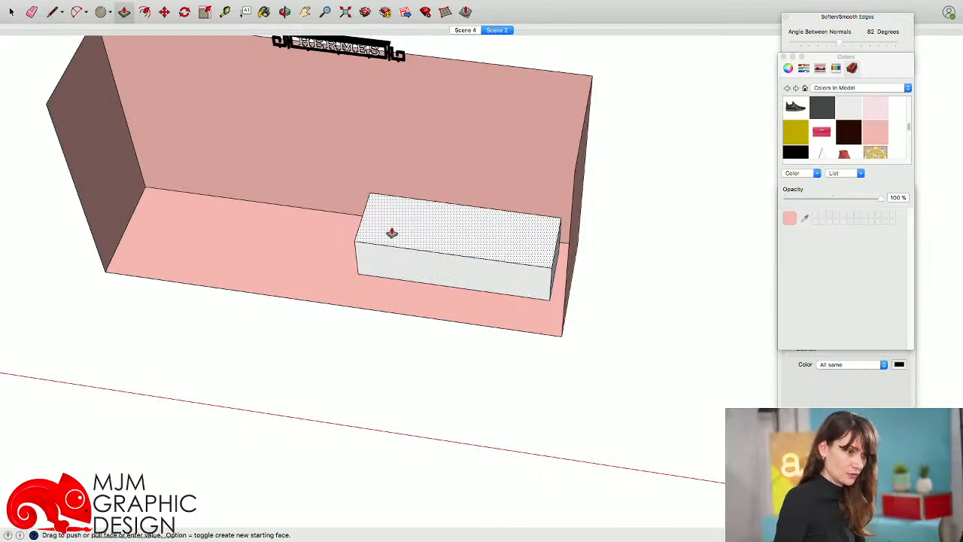
key(space)
triple_click(407, 219)
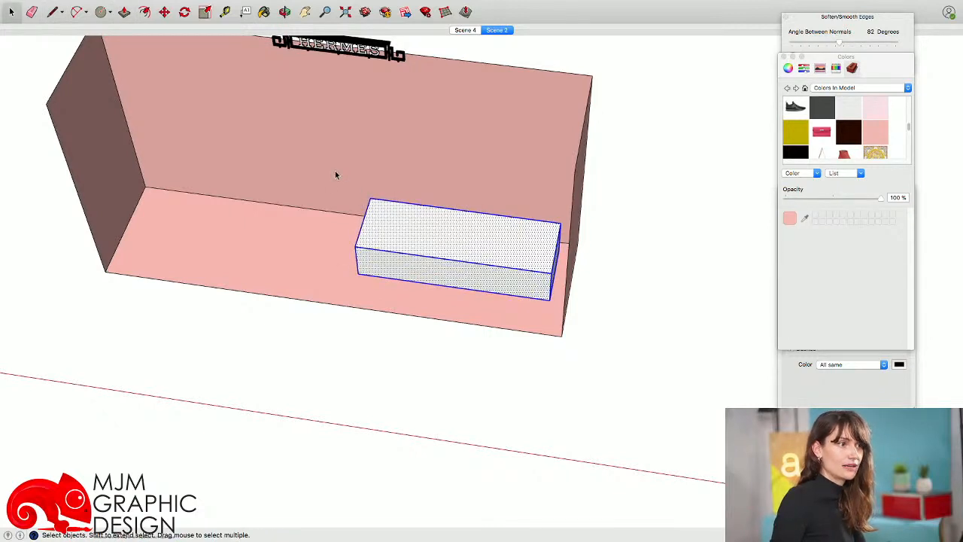
right_click(378, 224)
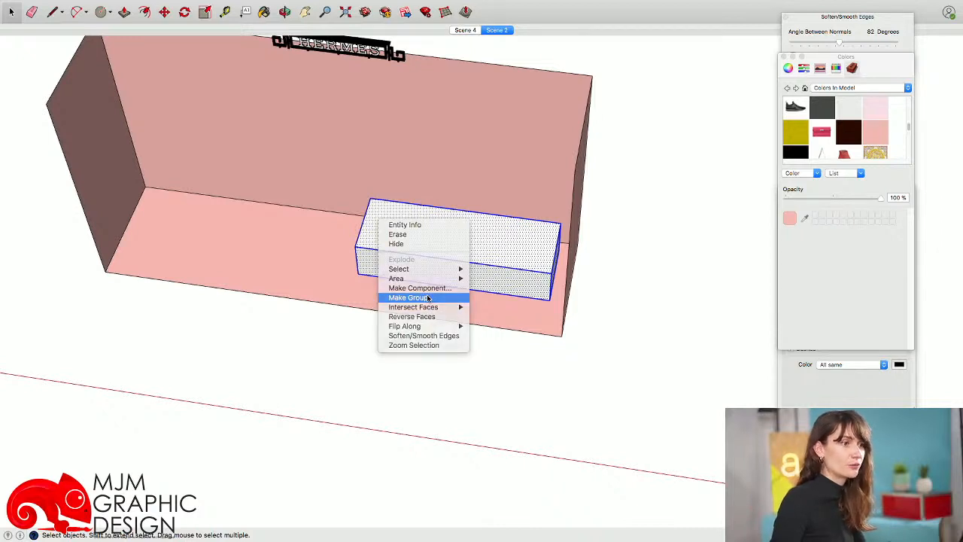
click(427, 298)
middle_drag(424, 295, 423, 299)
Open the block group for editing and offset its top face inward to leave a narrow rim
double_click(437, 253)
shift+middle_drag(507, 288, 488, 342)
click(491, 310)
scroll(493, 311, up, 3)
scroll(493, 310, up, 2)
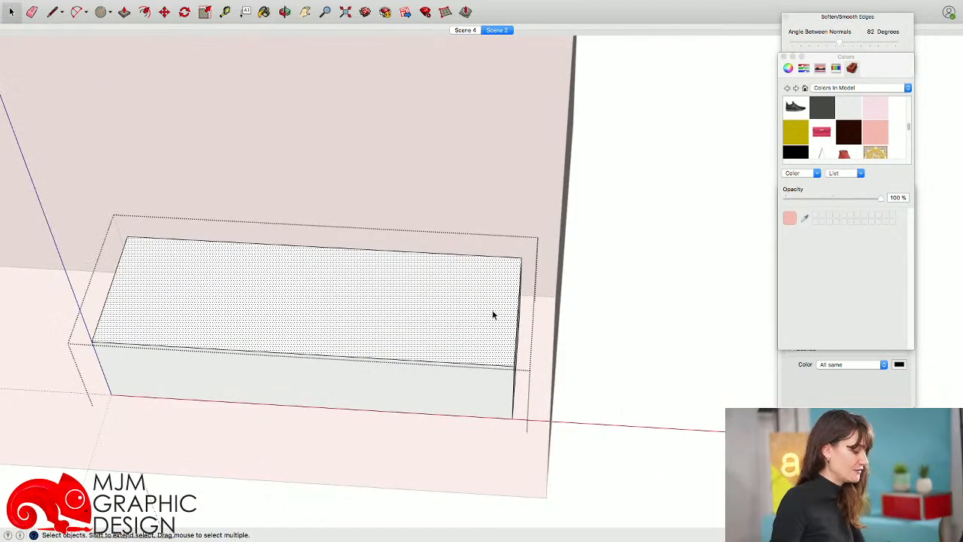
key(f)
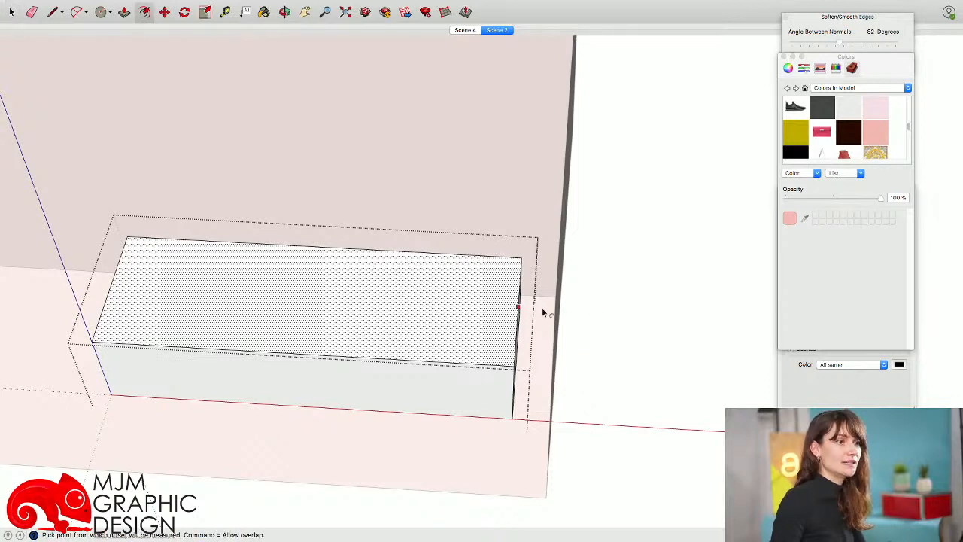
click(518, 310)
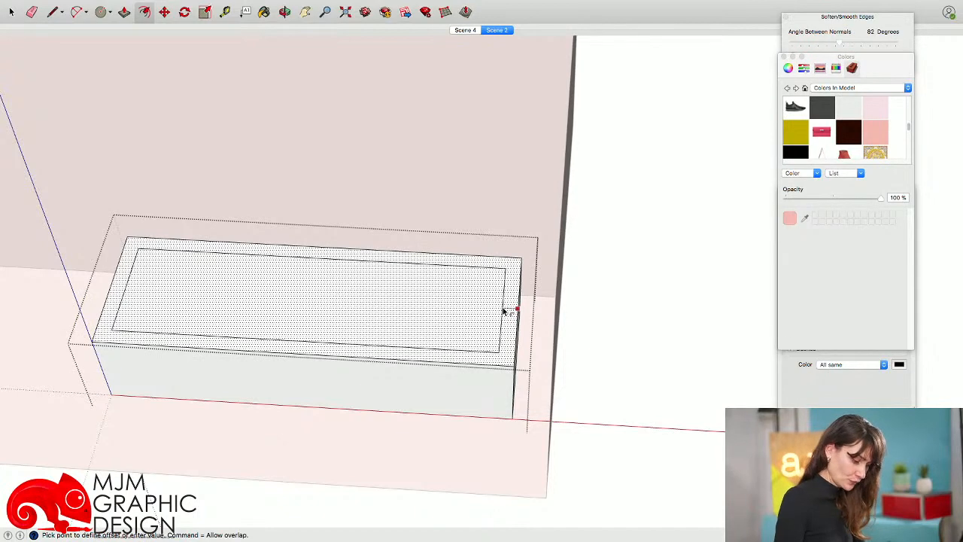
click(504, 310)
key(space)
Push the block's inner top face down to form a shallow recess, and close the group
middle_drag(361, 348, 458, 349)
click(430, 316)
middle_drag(430, 317, 440, 274)
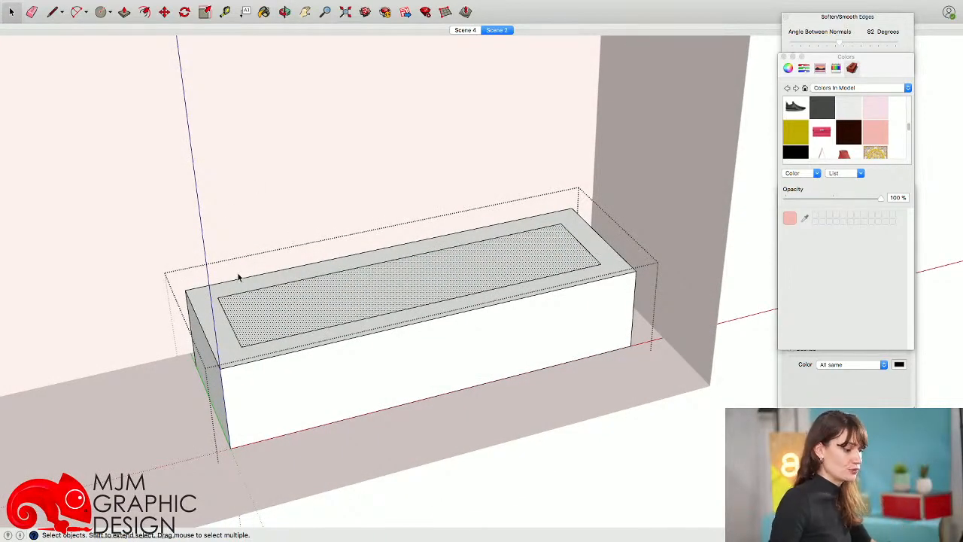
key(p)
drag(275, 301, 274, 314)
key(space)
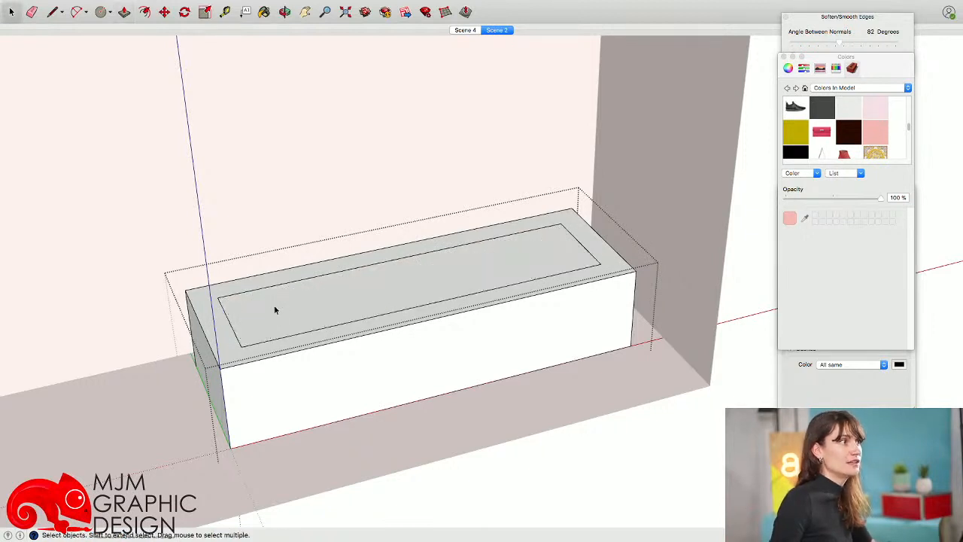
key(p)
drag(371, 293, 381, 307)
click(382, 308)
scroll(383, 308, down, 5)
key(space)
click(527, 458)
middle_drag(527, 457, 271, 411)
Reopen the block group and try copying its front left vertical edge across to the right corner
click(336, 298)
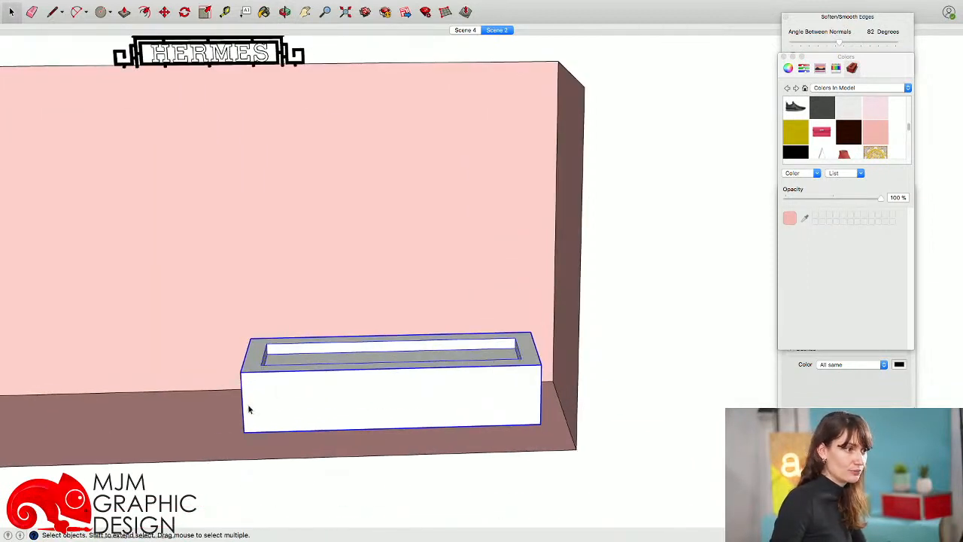
key(m)
scroll(242, 391, up, 4)
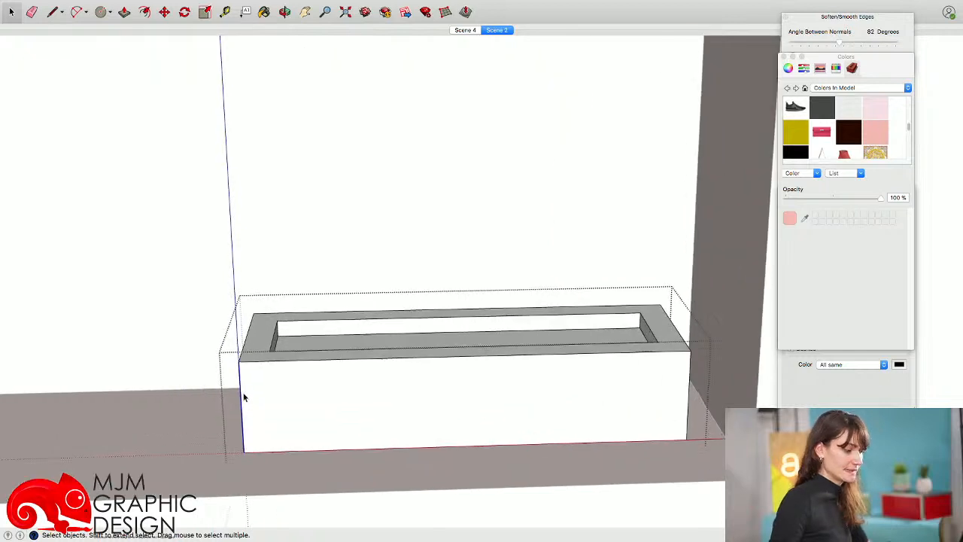
click(242, 349)
key(alt)
scroll(247, 348, down, 4)
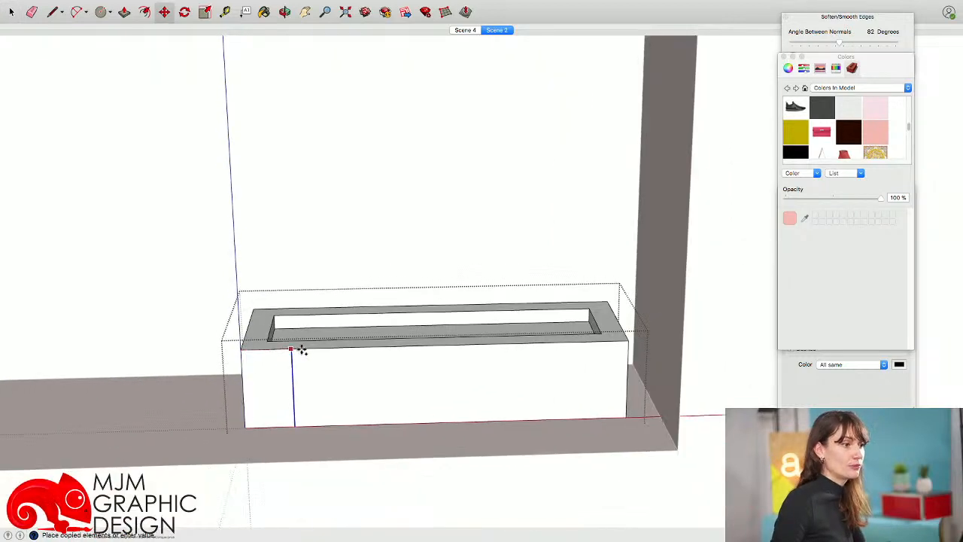
shift+middle_drag(323, 349, 269, 351)
click(585, 342)
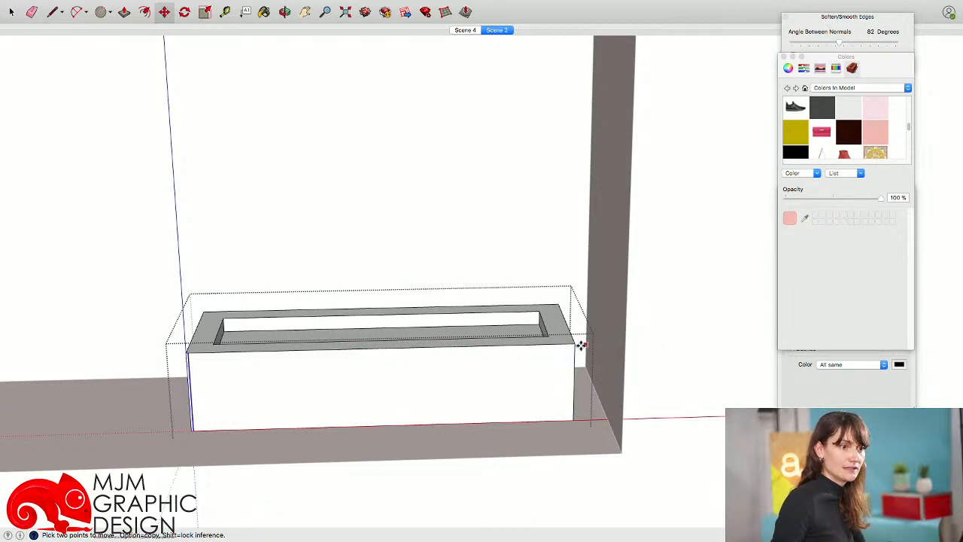
Copy the block's front left vertical edge to the right corner and divide the span with /7 into equal columns
scroll(188, 361, down, 2)
click(188, 361)
key(alt)
click(539, 352)
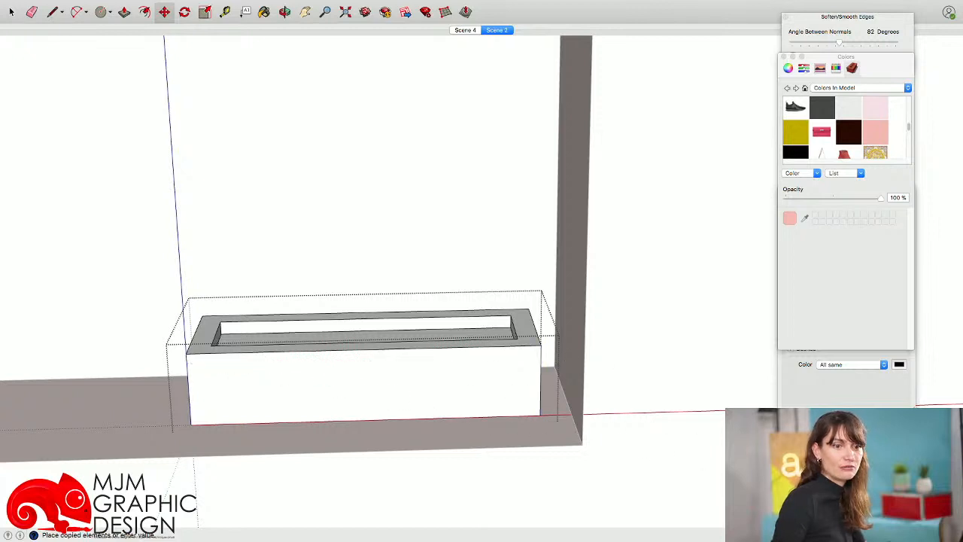
click(538, 355)
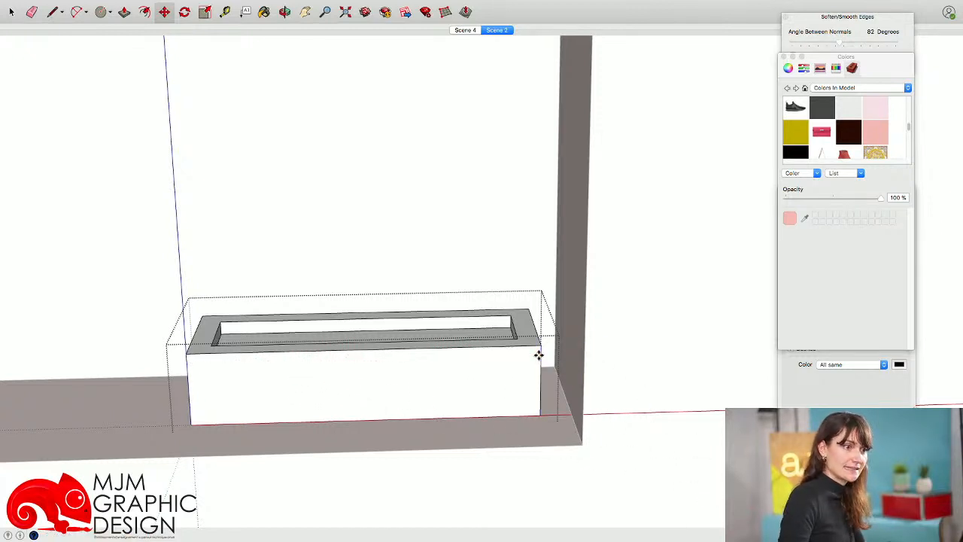
text(/7)
key(Return)
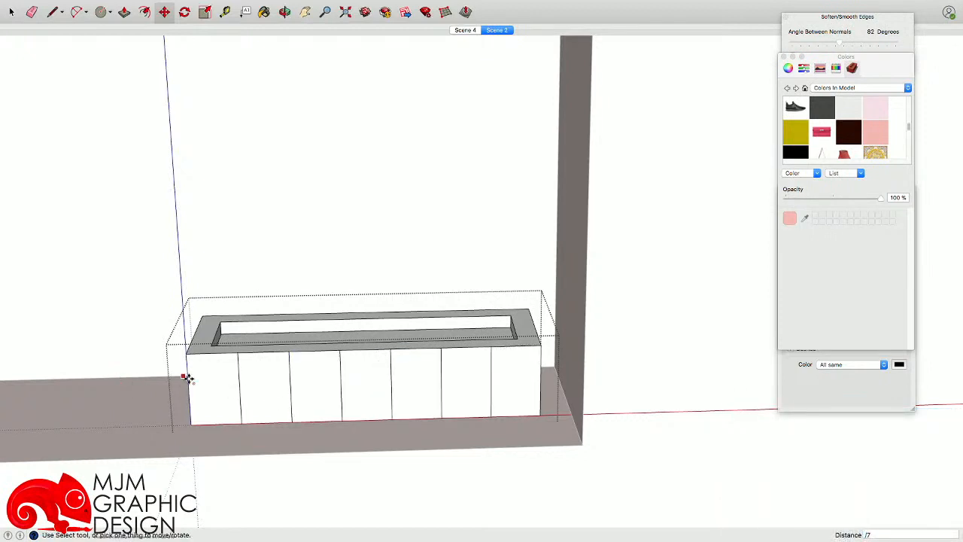
Copy the front face's upper edges down to its lower edge, divide the span with /3 into equal rows, and close the group
key(space)
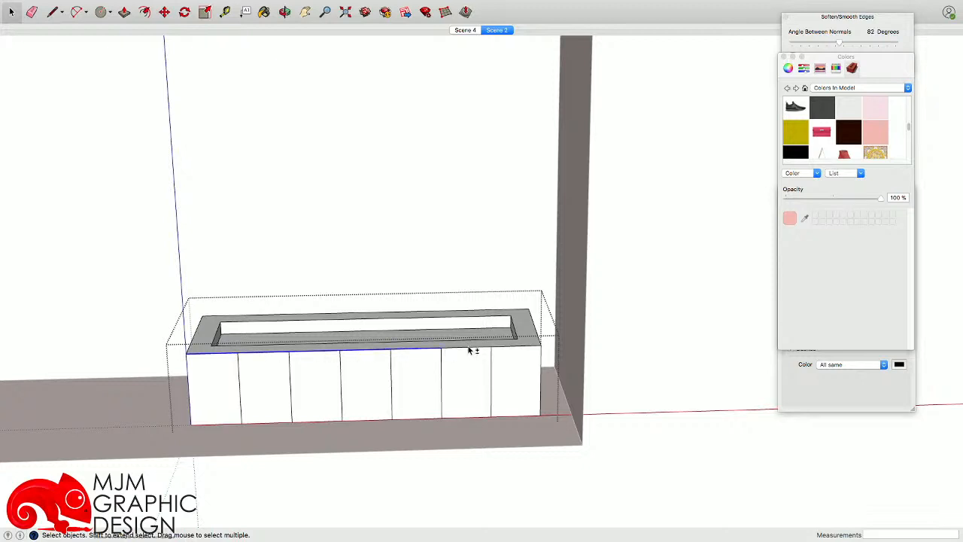
key(m)
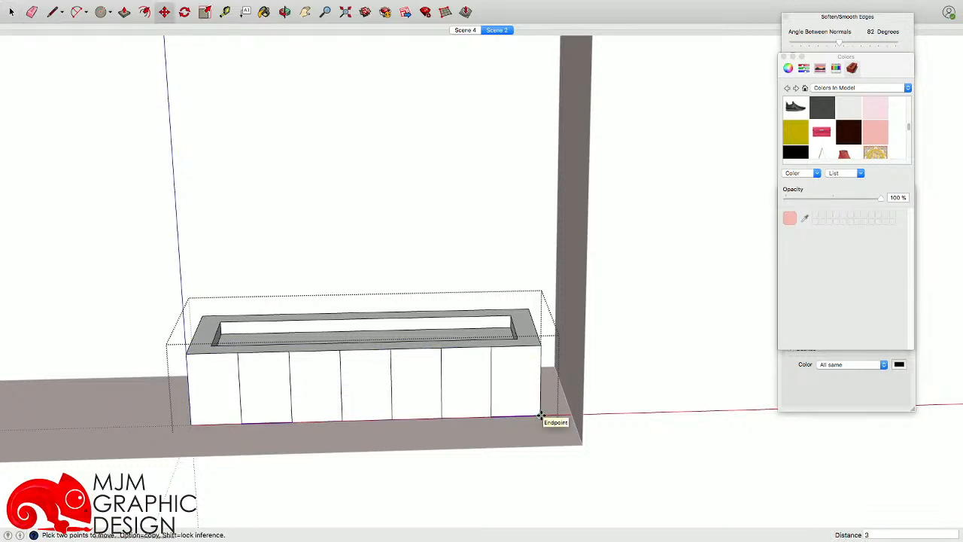
text(/3)
key(Return)
middle_drag(334, 419, 334, 406)
key(space)
click(349, 456)
Draw a rectangle outside the group over the upper-left grid cell of the block's front face
shift+middle_drag(356, 456, 395, 467)
scroll(180, 316, up, 5)
key(r)
click(273, 378)
click(385, 432)
key(space)
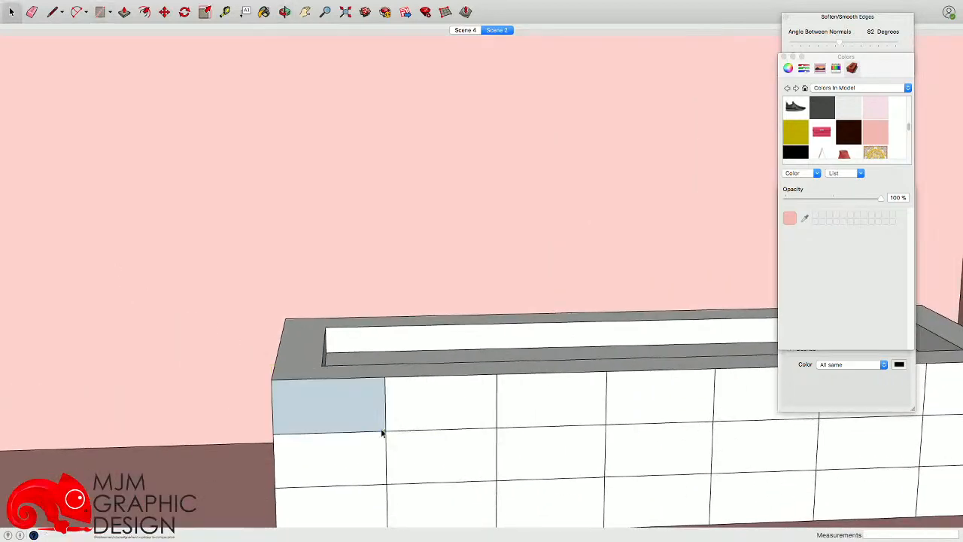
Offset the cell rectangle inward to leave a thin border
click(381, 433)
scroll(382, 433, up, 3)
key(f)
click(384, 434)
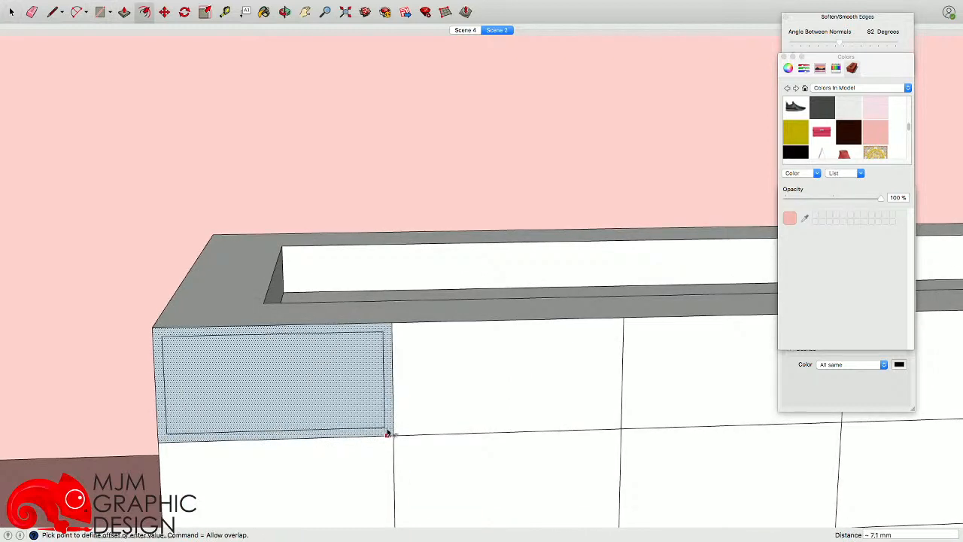
click(386, 434)
key(space)
Push/Pull the inner rectangle slightly outward to form a raised tile
click(350, 355)
middle_drag(351, 354, 331, 426)
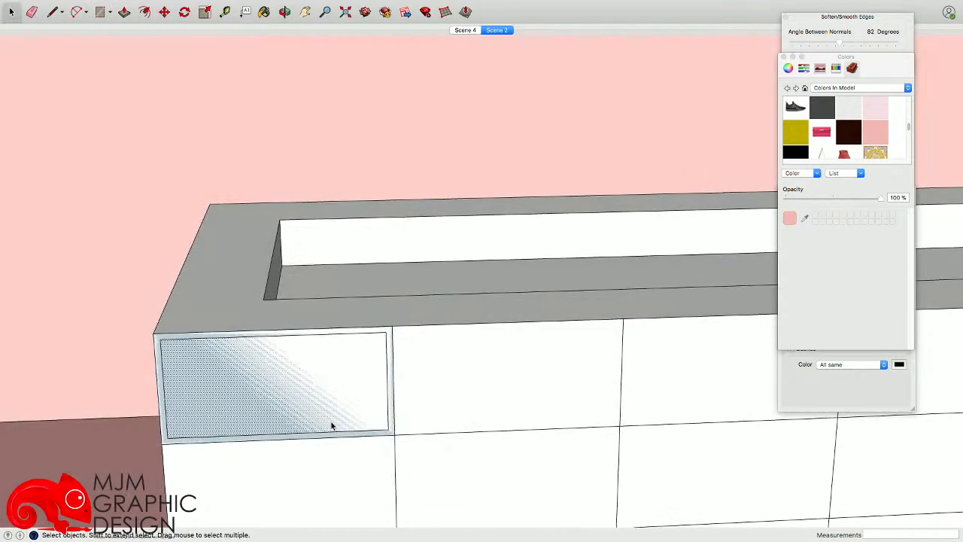
key(p)
click(329, 404)
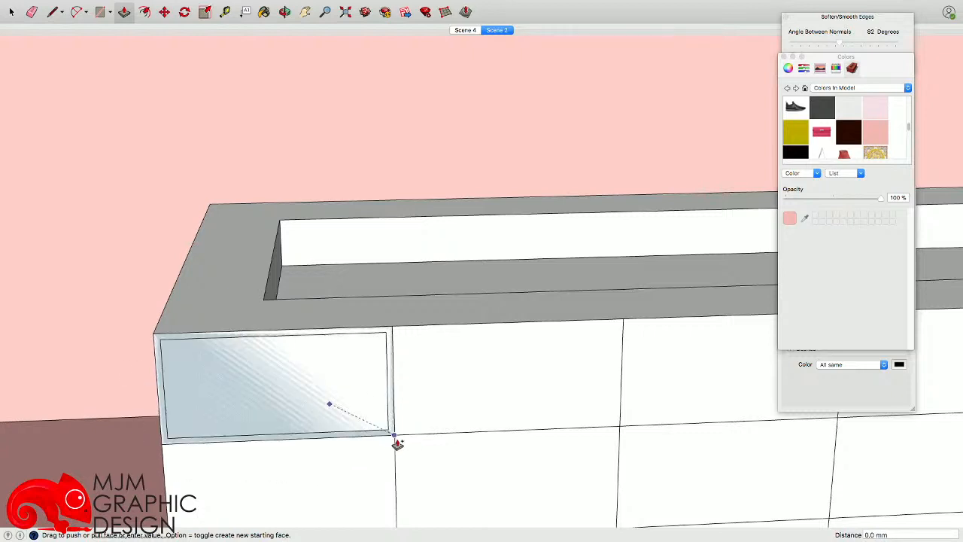
key(space)
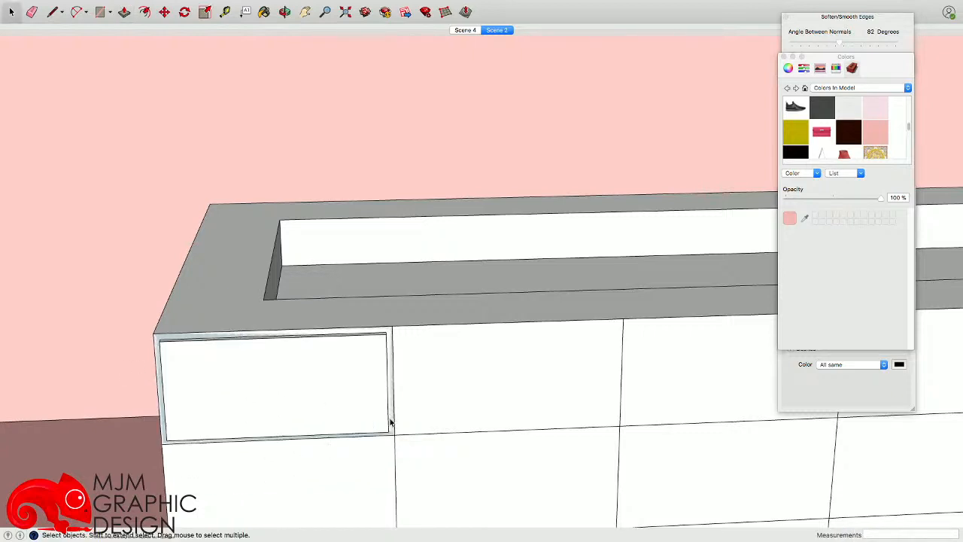
Group the raised tile in the upper-left cell and make it a component
double_click(315, 382)
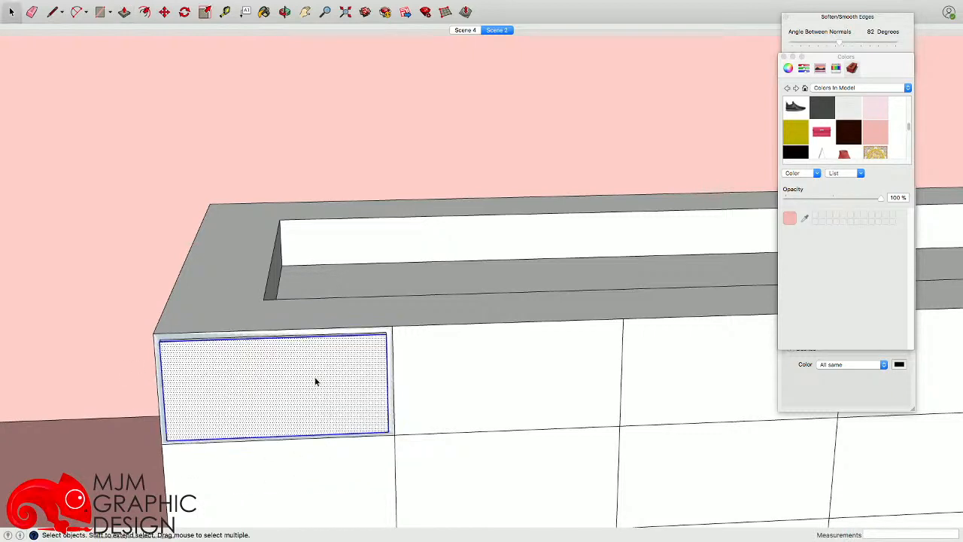
click(150, 343)
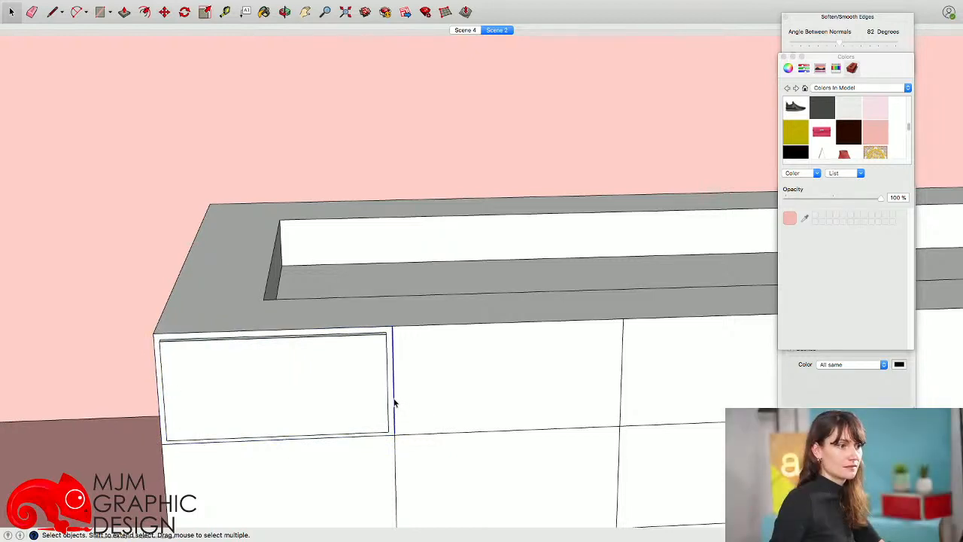
double_click(302, 391)
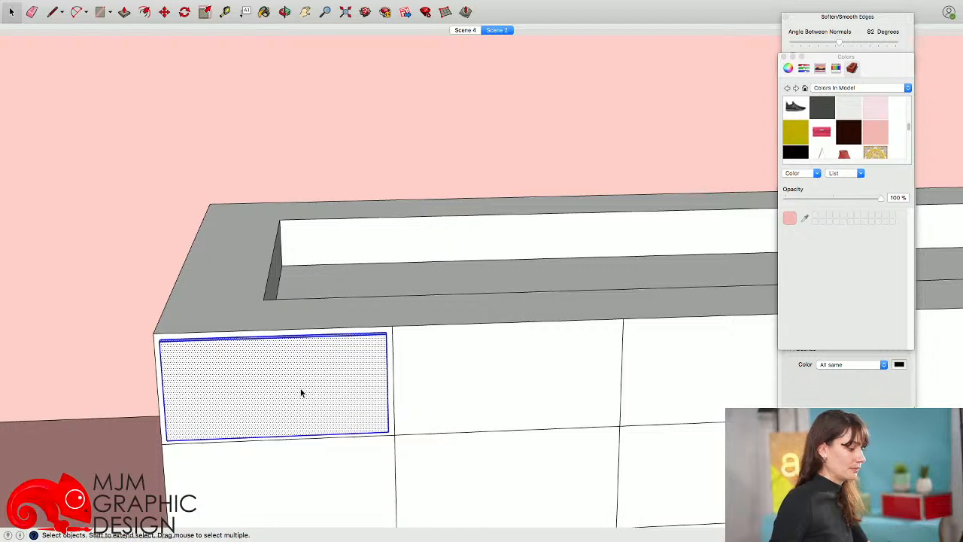
key(super+g)
right_click(301, 392)
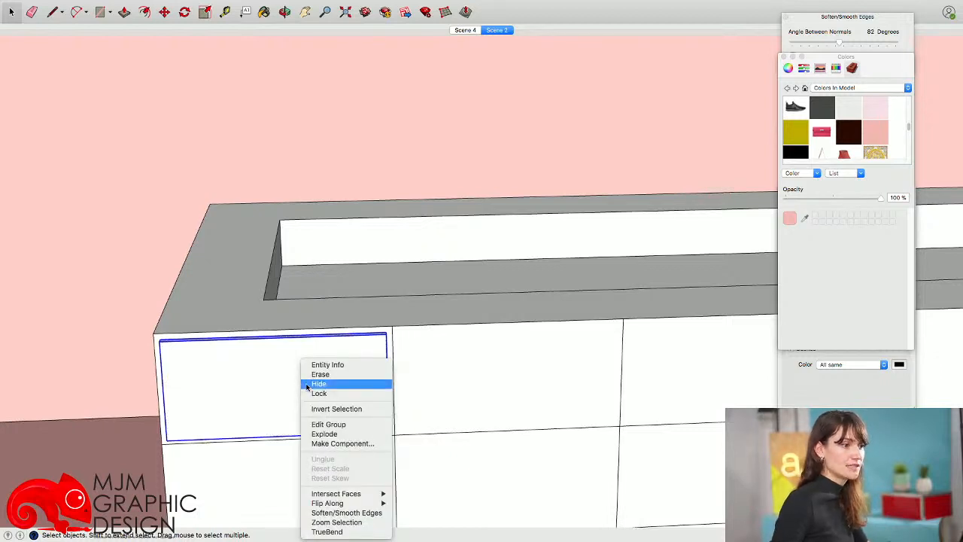
click(342, 444)
click(554, 264)
Copy the tile component down into the two empty cells below it to fill the first column
scroll(417, 336, down, 3)
scroll(417, 337, down, 4)
middle_drag(408, 328, 359, 315)
scroll(360, 323, up, 5)
key(m)
click(374, 306)
key(alt)
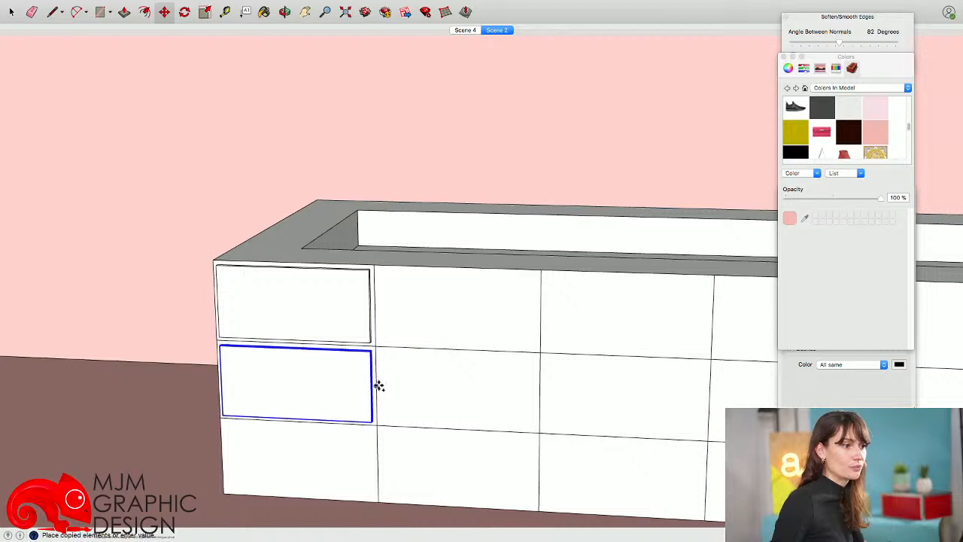
click(378, 457)
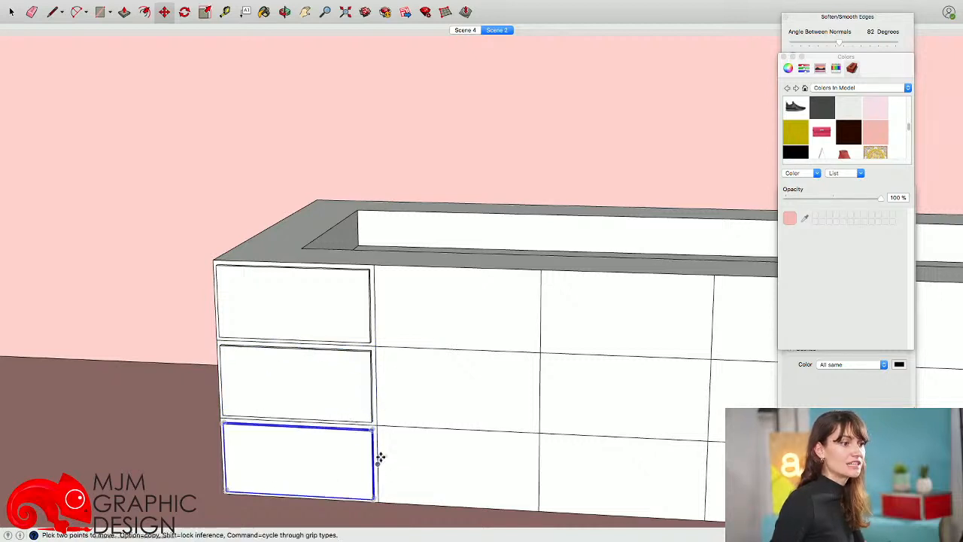
Open the bottom tile component to check that its copies are linked, and close it
scroll(377, 460, down, 3)
key(space)
double_click(370, 463)
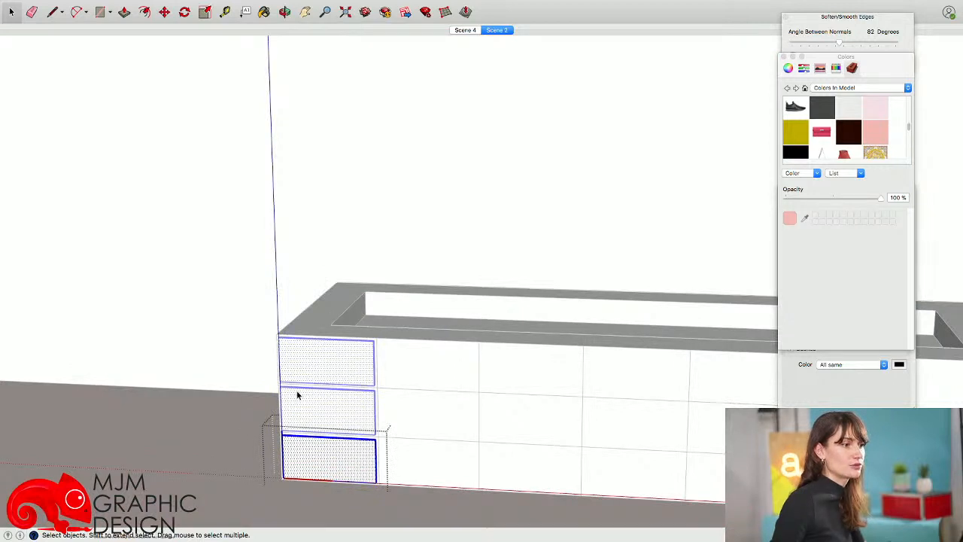
scroll(307, 468, down, 4)
click(307, 468)
Select the three tiles of the first column and copy them into the second grid column
click(321, 434)
shift+click(322, 400)
shift+click(323, 370)
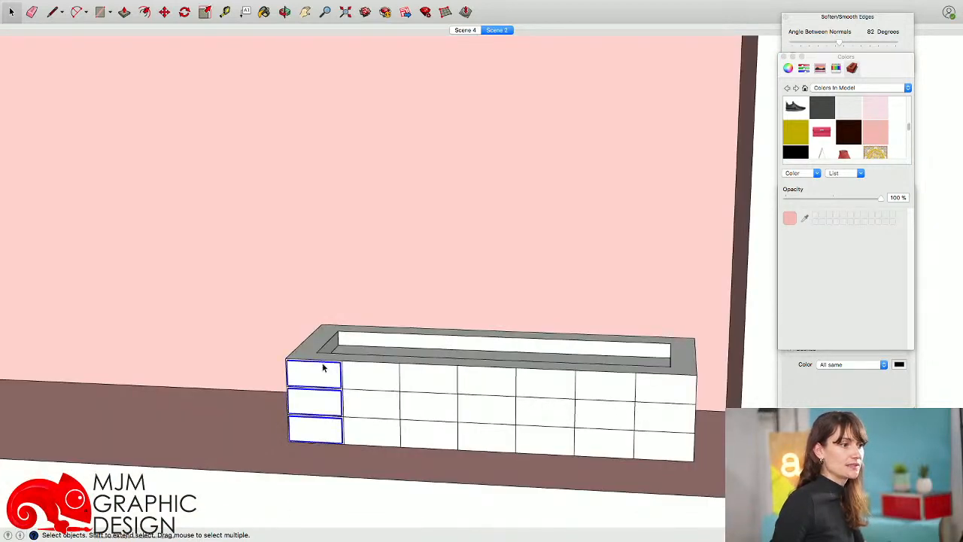
scroll(323, 365, up, 4)
key(m)
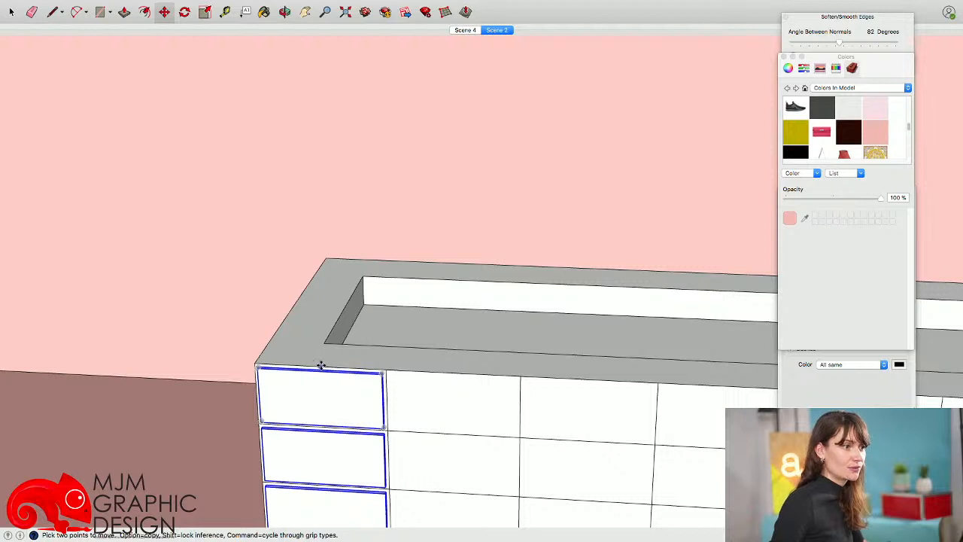
click(320, 365)
key(alt)
click(447, 372)
key(space)
Add the first column's tiles to the selection and copy both columns into the third and fourth grid columns
scroll(435, 410, down, 5)
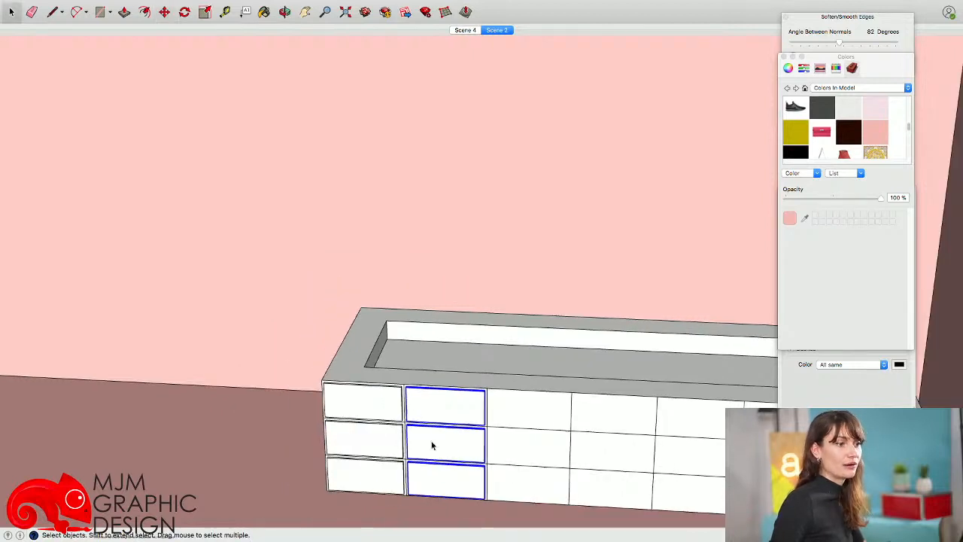
shift+click(392, 472)
shift+click(374, 437)
shift+click(373, 397)
scroll(371, 388, up, 3)
key(m)
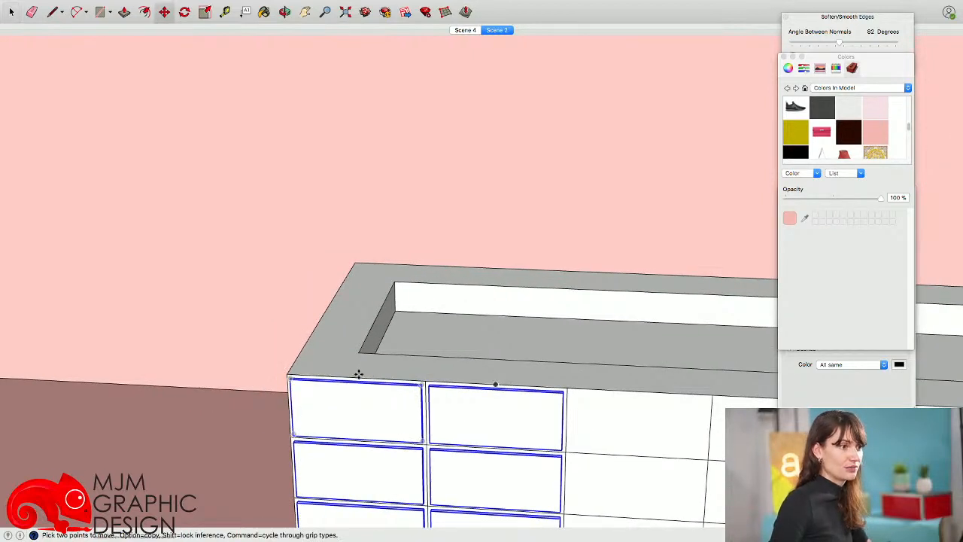
click(357, 377)
key(alt)
scroll(361, 380, down, 3)
click(537, 384)
Copy the selected pair of tile columns again into the fifth and sixth grid columns
click(533, 385)
key(alt)
shift+middle_drag(647, 385, 388, 375)
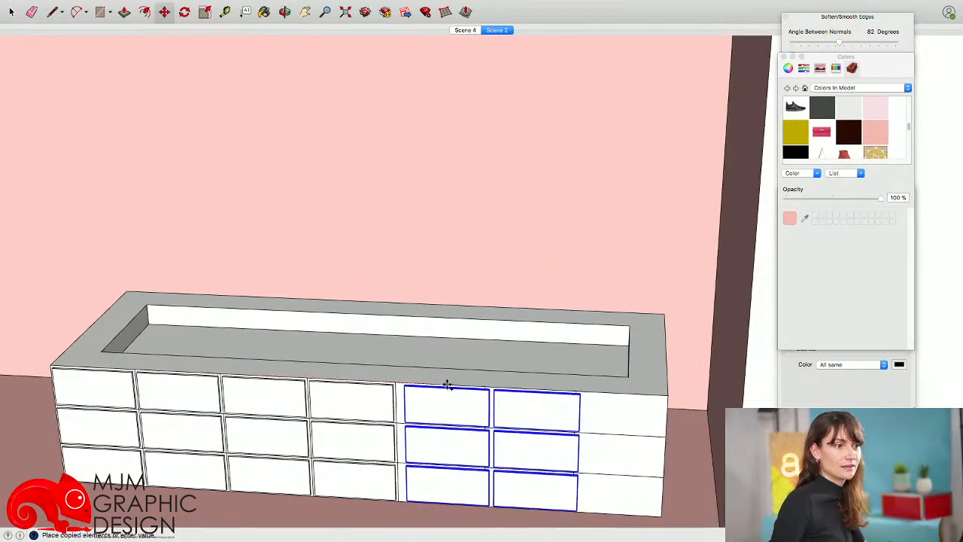
click(442, 387)
key(space)
Copy the sixth column of tiles into the last grid column of the block's front face and clear the selection
click(534, 426)
scroll(543, 393, up, 3)
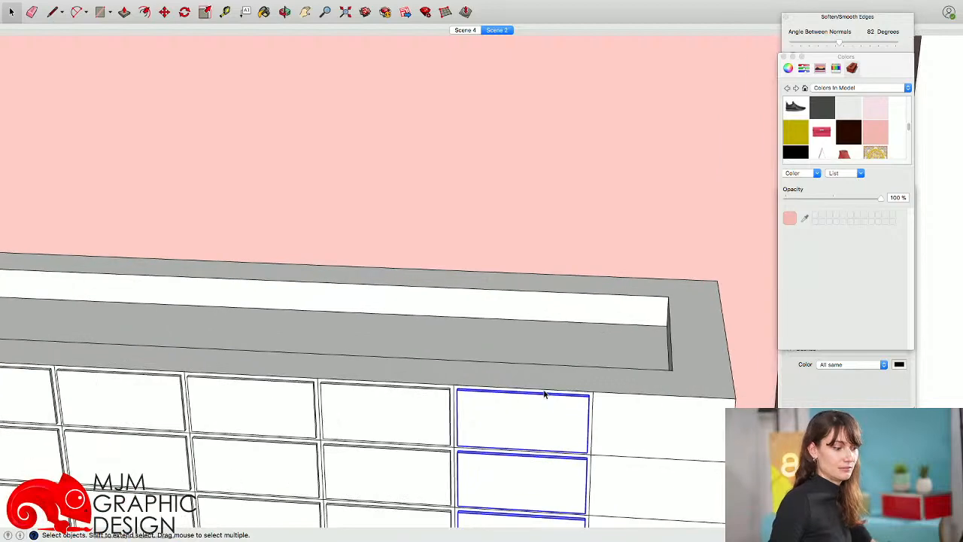
key(m)
click(523, 387)
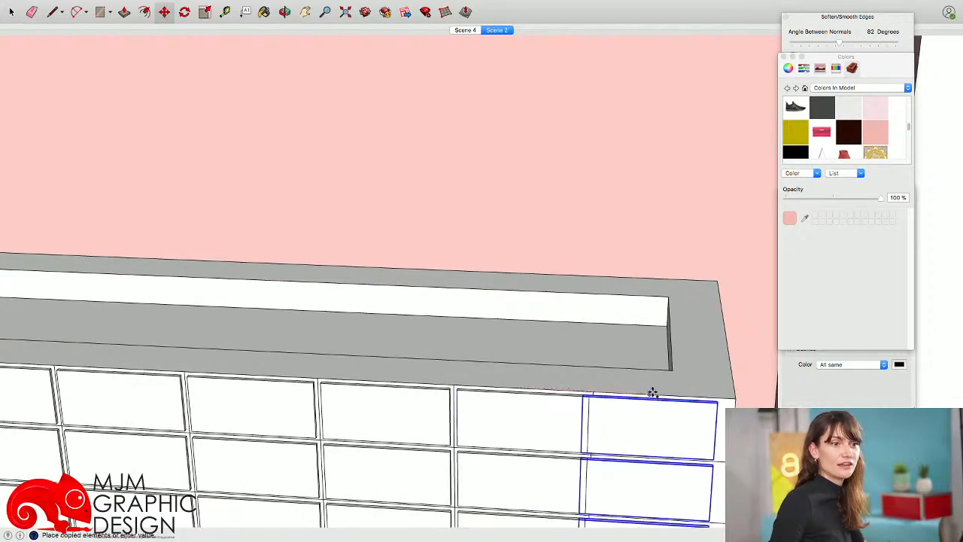
click(660, 394)
scroll(659, 394, down, 5)
scroll(658, 394, down, 3)
key(space)
shift+middle_drag(659, 394, 316, 331)
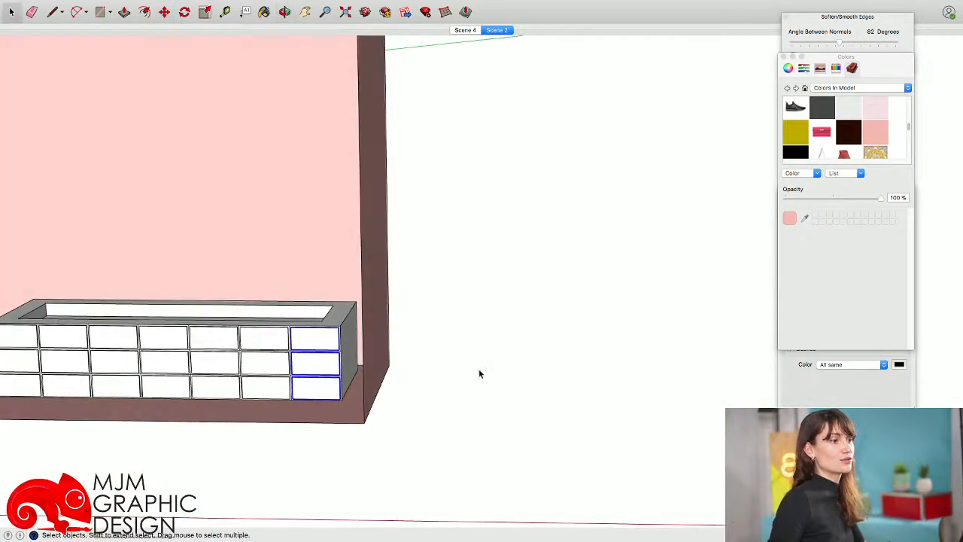
click(479, 372)
Select the block with all its tiles and combine them into a single group
middle_drag(124, 372, 172, 370)
scroll(172, 370, down, 5)
drag(104, 314, 426, 436)
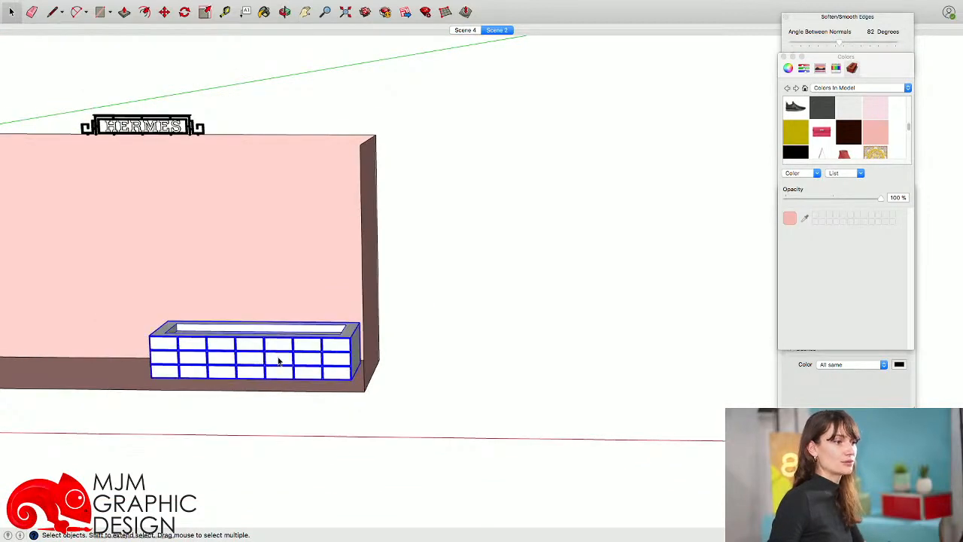
right_click(278, 356)
click(351, 444)
Examine the finished tiled block and its placement inside the window display from several angles
middle_drag(262, 410, 399, 388)
scroll(327, 464, down, 5)
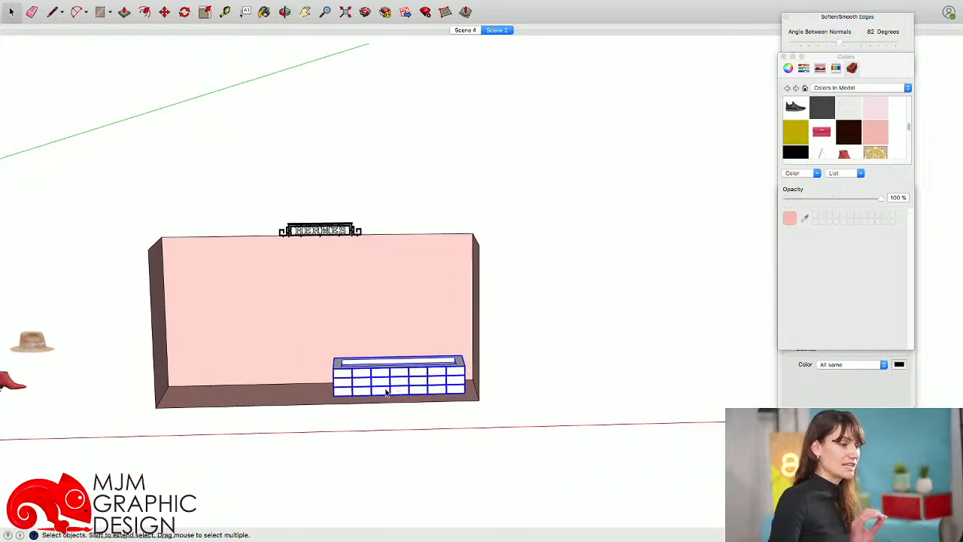
shift+middle_drag(357, 384, 385, 380)
middle_drag(339, 357, 372, 381)
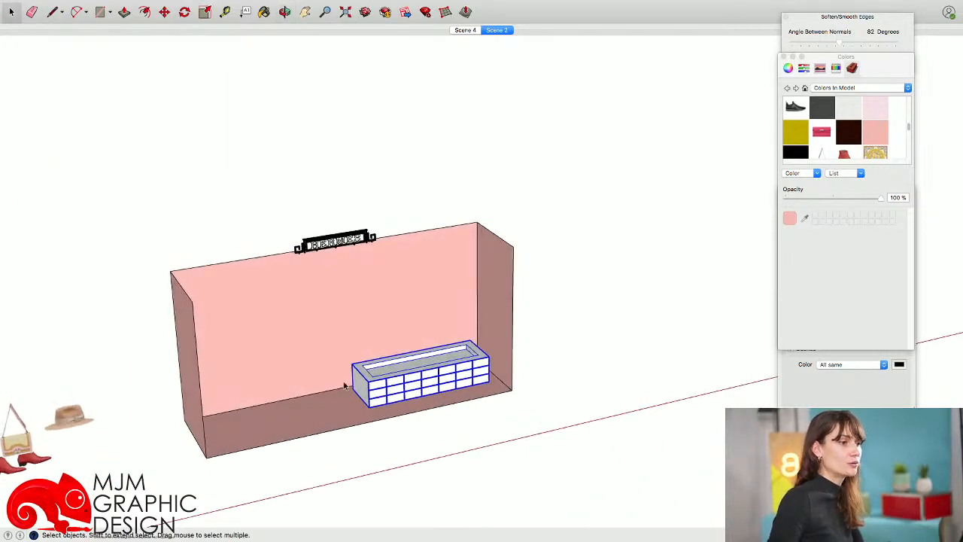
scroll(367, 381, up, 5)
scroll(434, 451, down, 3)
click(456, 465)
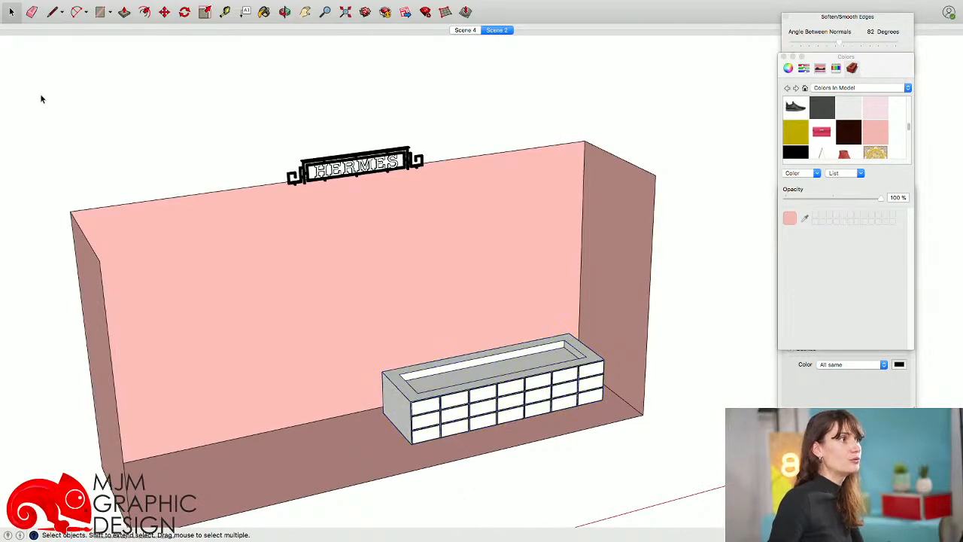
shift+middle_drag(456, 404, 446, 385)
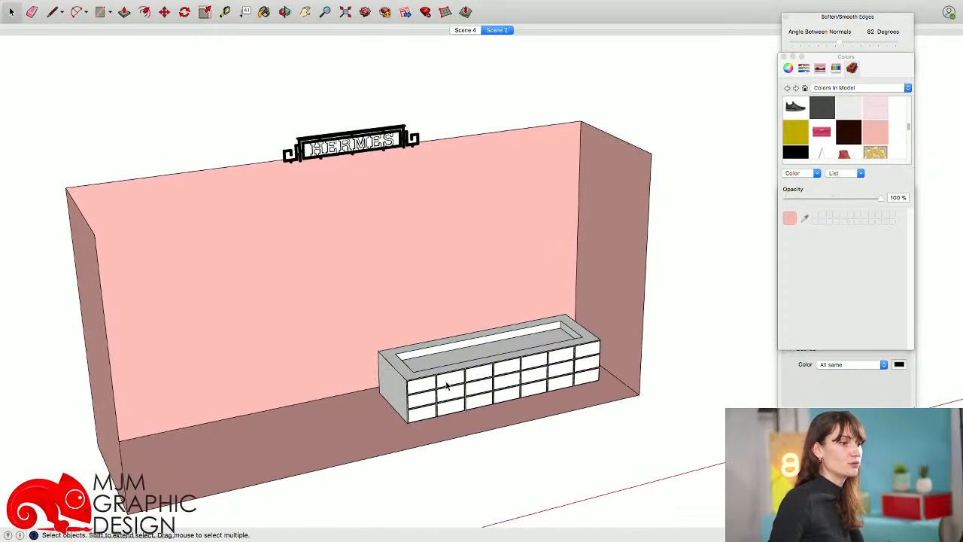
Draw a full-height rectangle over the front half of the block's left side face
scroll(382, 425, up, 6)
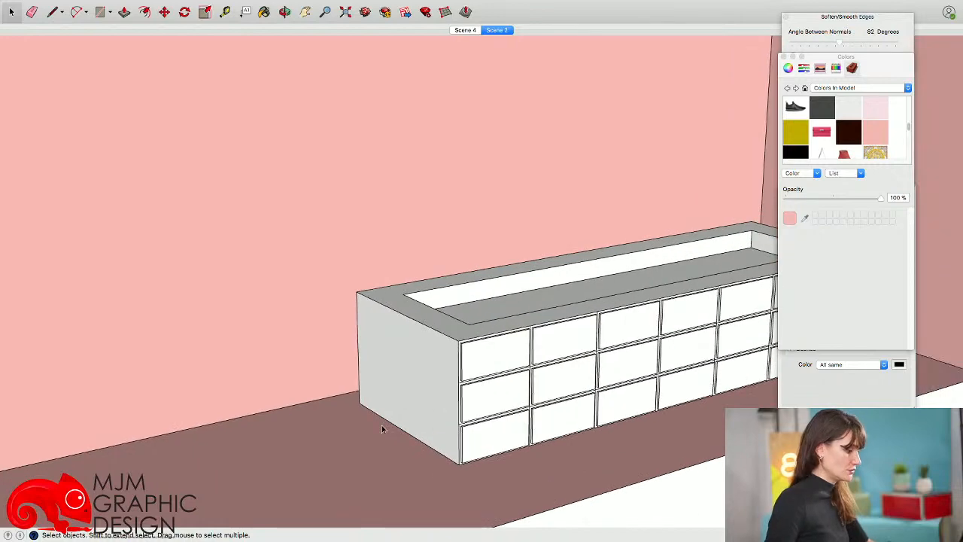
key(r)
click(394, 425)
click(459, 325)
mouse_move(460, 328)
middle_down()
mouse_move(454, 293)
mouse_move(465, 292)
middle_up()
key(space)
Move the rectangle's top edge upward so the panel rises above the block
click(381, 278)
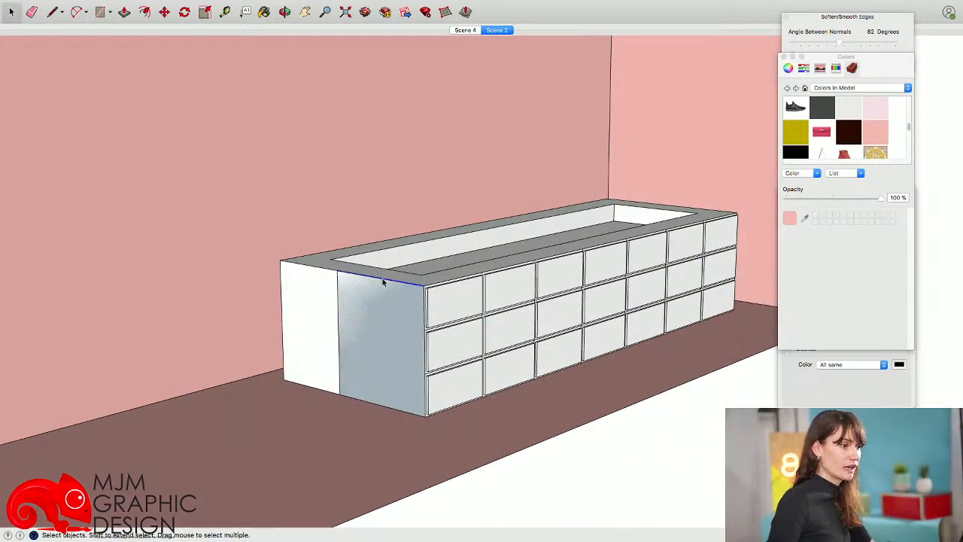
key(m)
click(381, 280)
click(382, 214)
Move the whole panel forward off the block's side so it stands free in front of the tiles
key(space)
click(397, 243)
scroll(379, 251, down, 3)
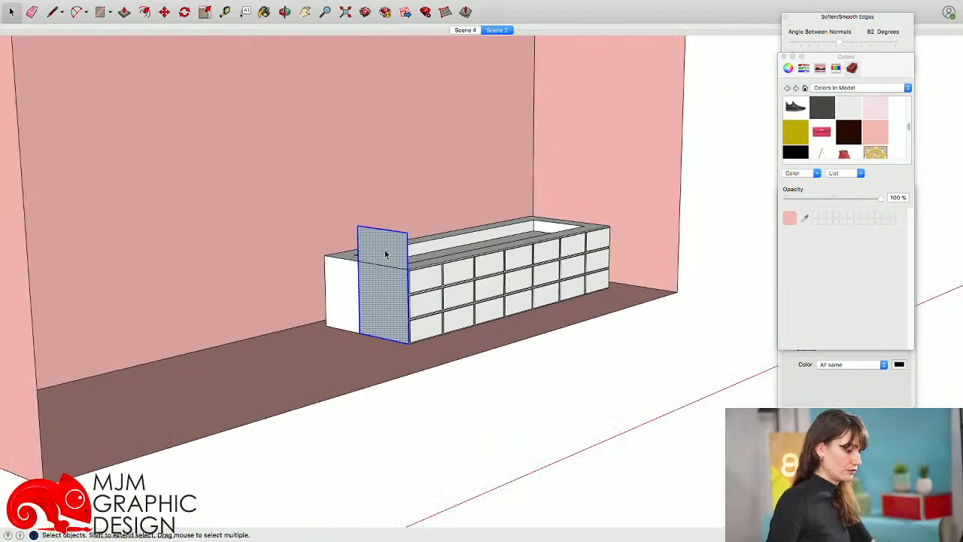
key(m)
click(384, 249)
click(485, 262)
key(space)
click(621, 418)
shift+middle_drag(618, 417, 481, 387)
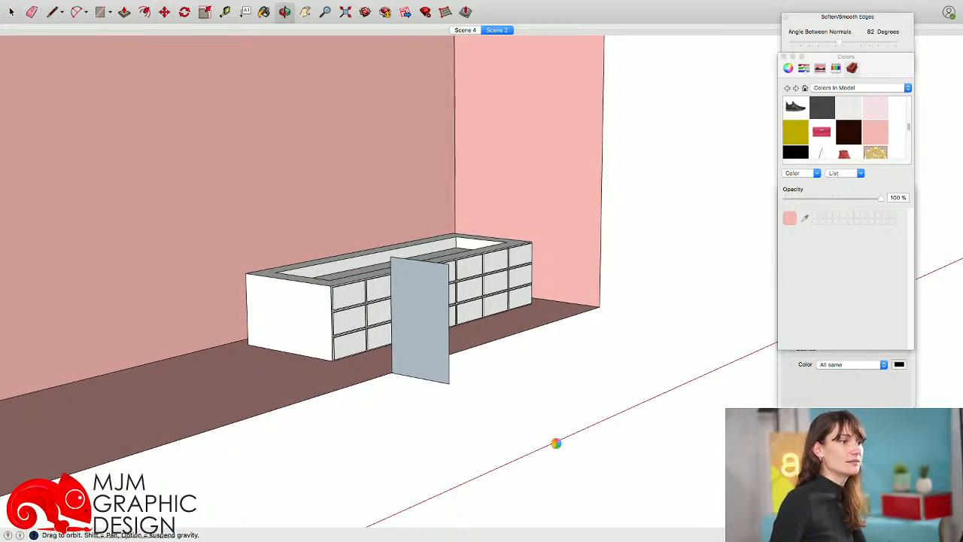
middle_drag(558, 445, 567, 444)
key(a)
mouse_move(73, 5)
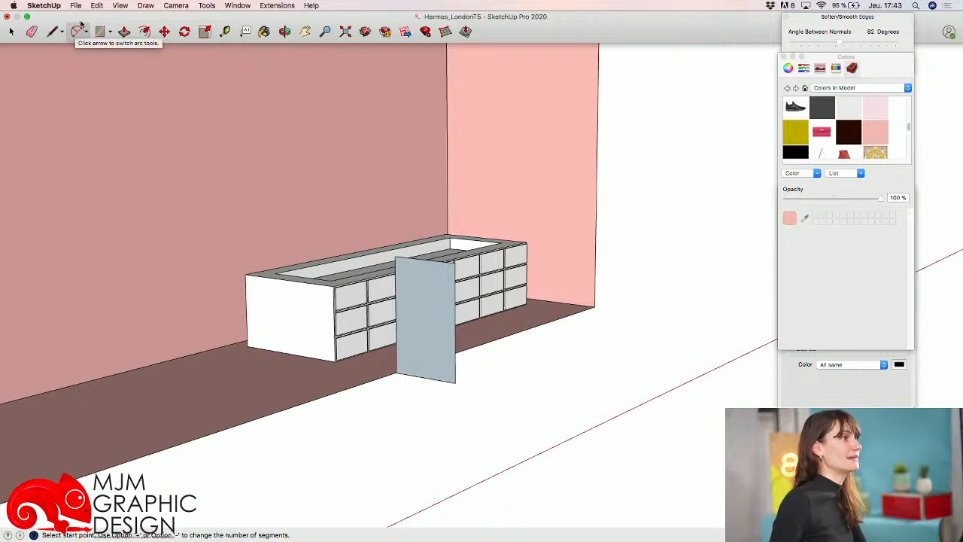
click(101, 32)
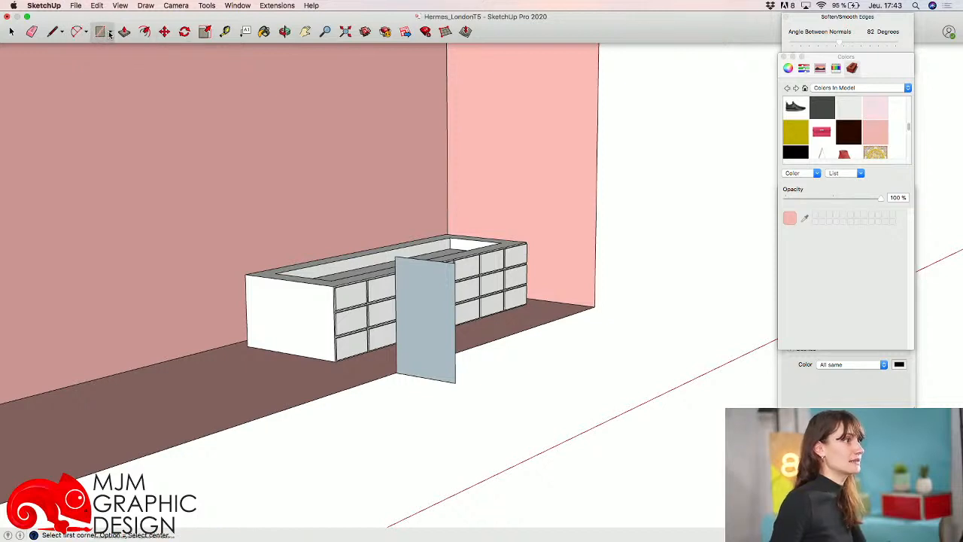
click(110, 34)
click(76, 33)
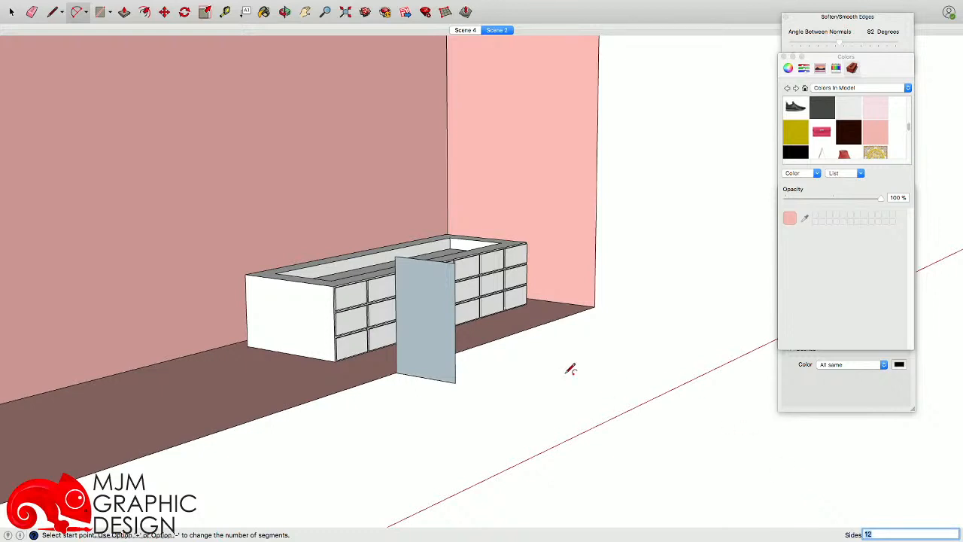
scroll(382, 267, up, 5)
click(417, 298)
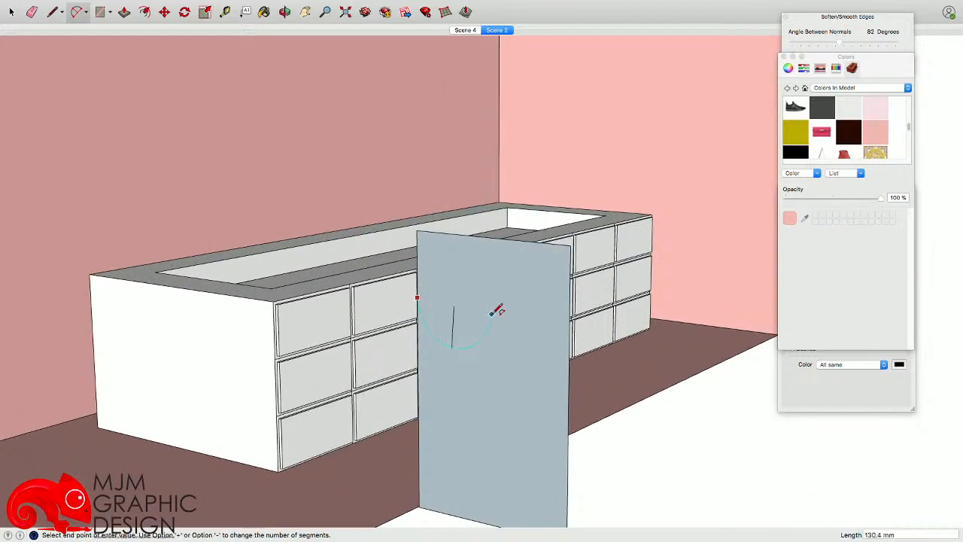
click(491, 306)
scroll(481, 264, up, 2)
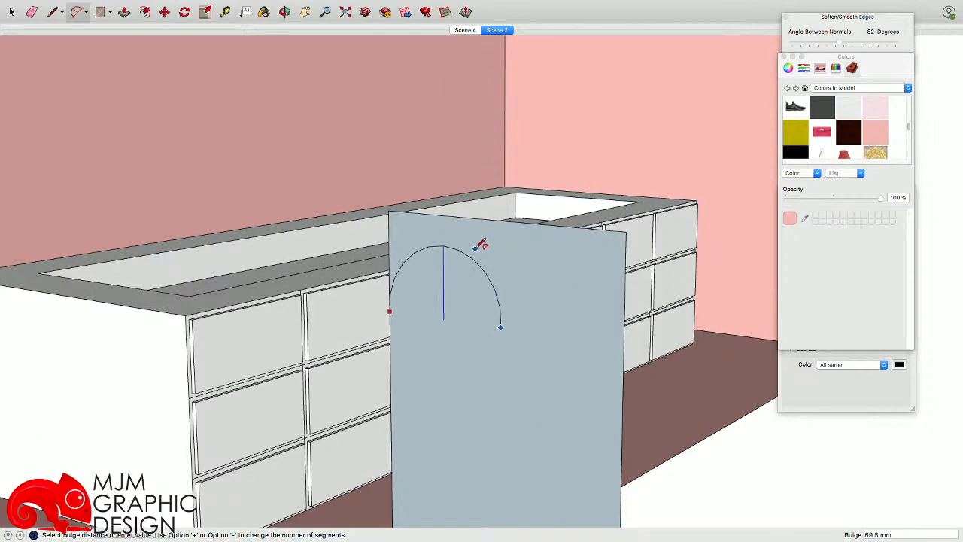
scroll(479, 248, up, 3)
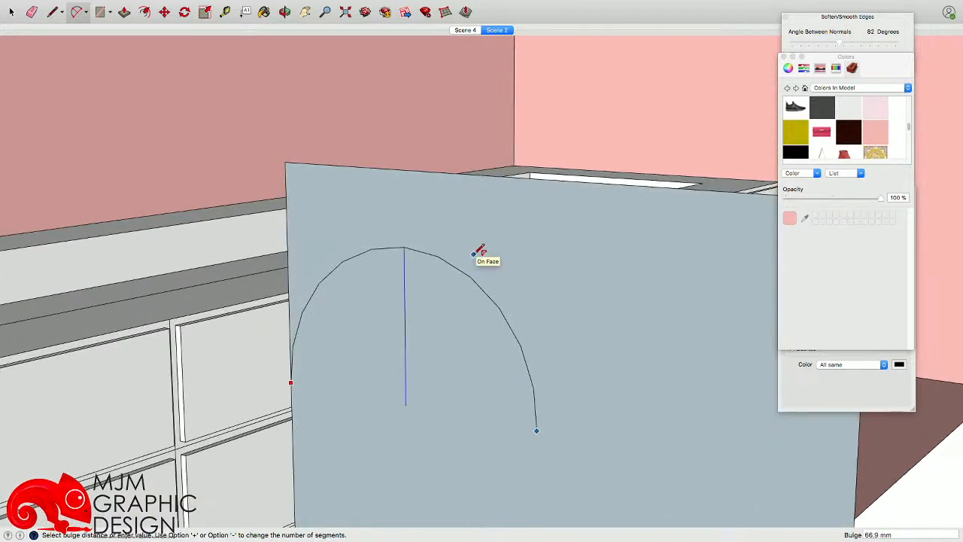
key(Escape)
scroll(468, 298, down, 6)
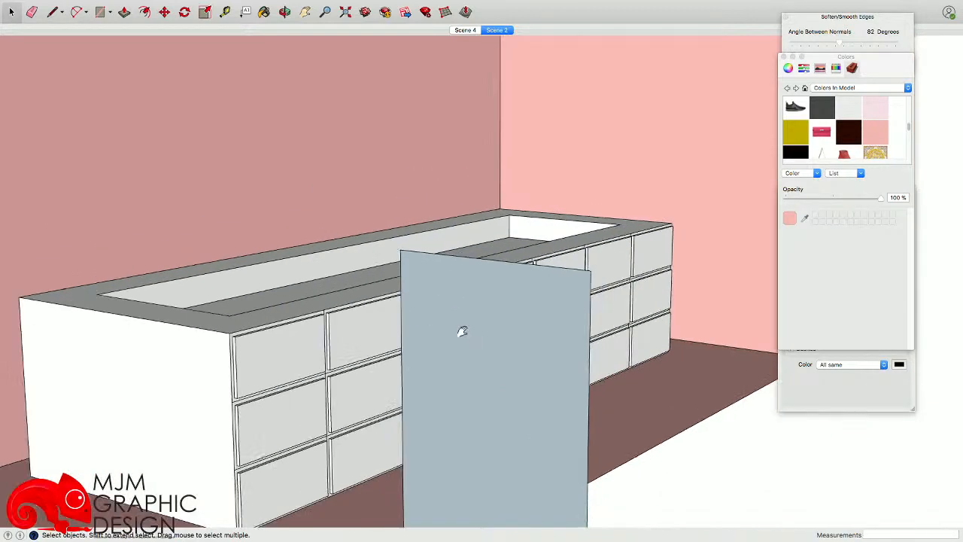
Set the arc to 50 sides and draw an upward-bulging arc about 179 mm wide from the panel's left edge
click(877, 535)
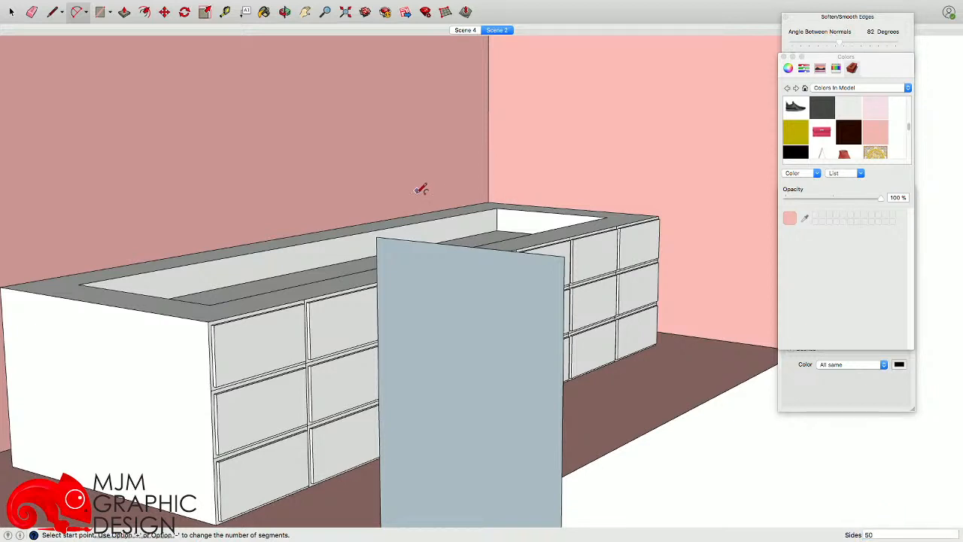
click(378, 358)
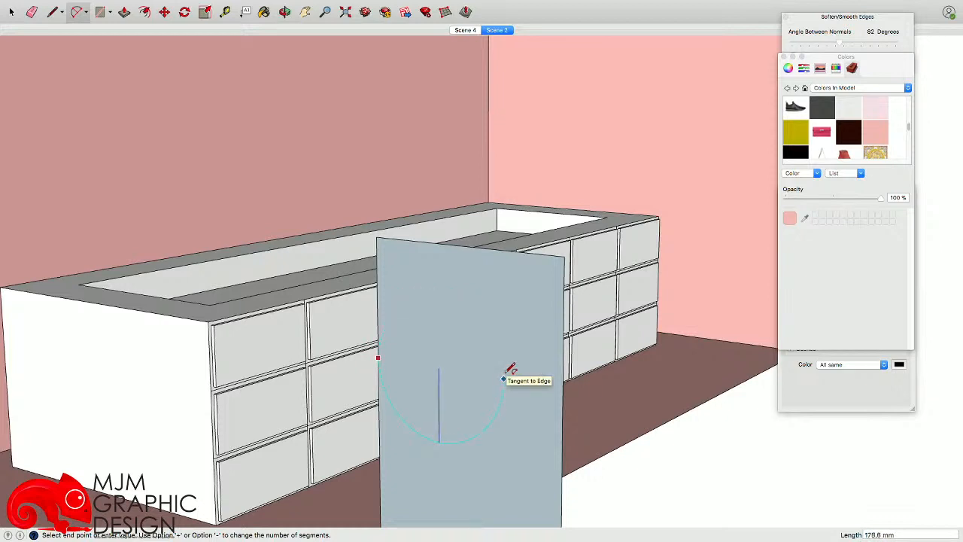
click(504, 378)
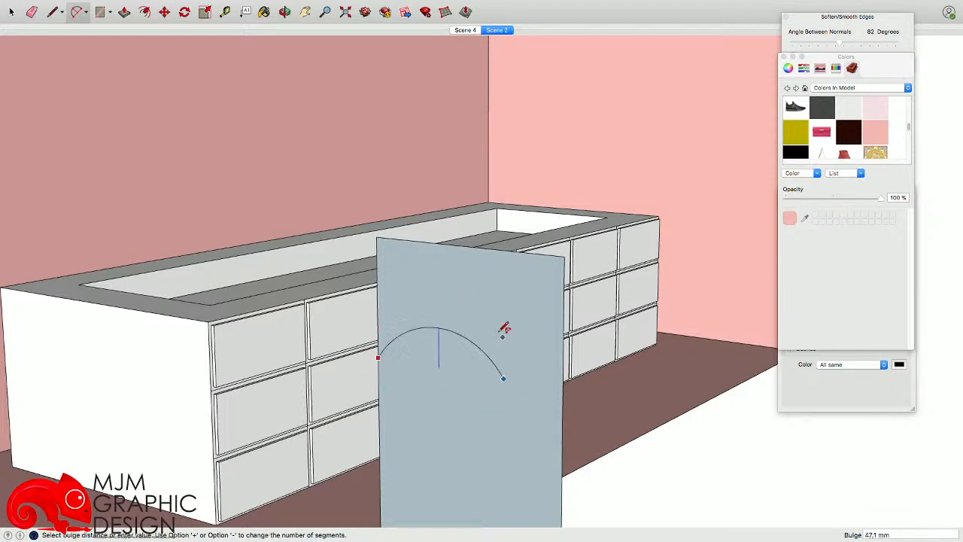
click(456, 294)
scroll(457, 295, down, 3)
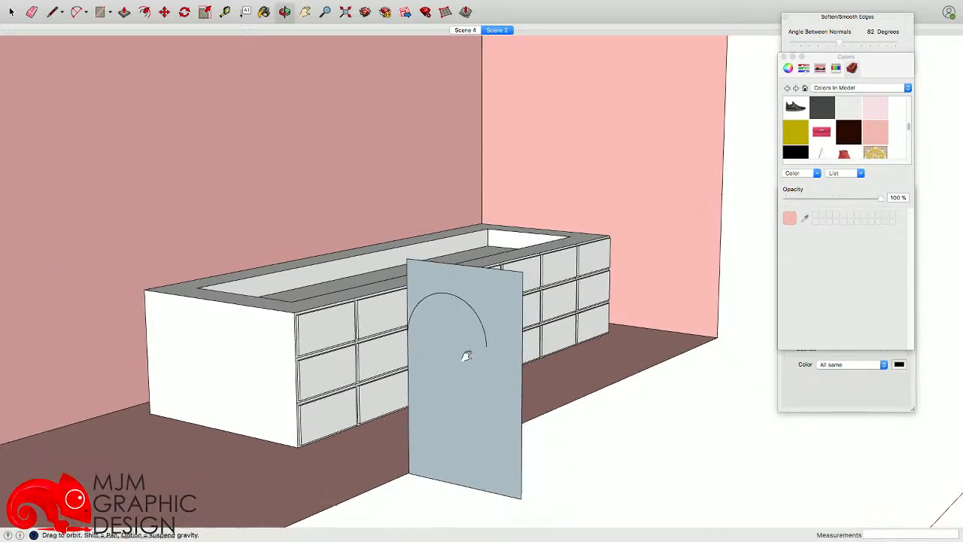
Draw a vertical line from the arc's free end down to the panel's bottom edge
shift+middle_drag(462, 354, 458, 314)
click(55, 13)
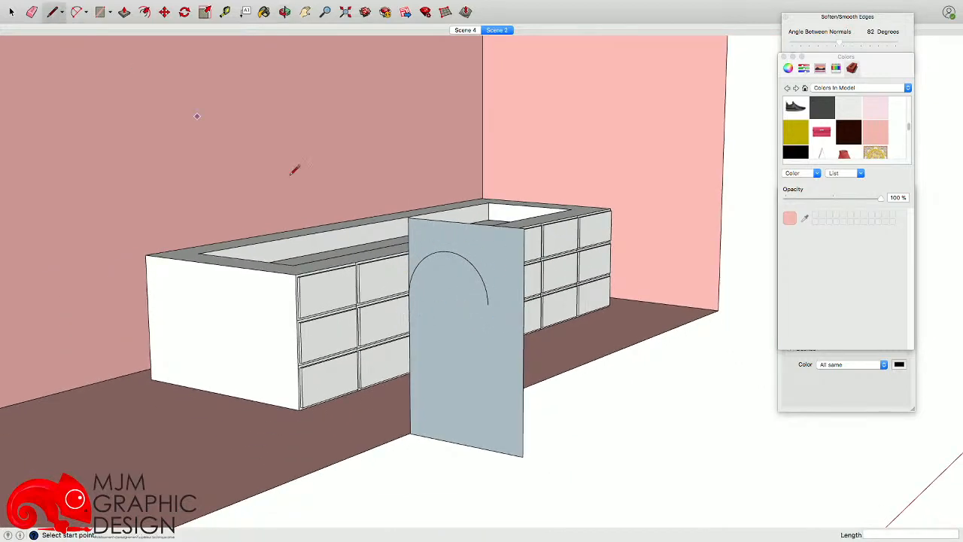
click(487, 304)
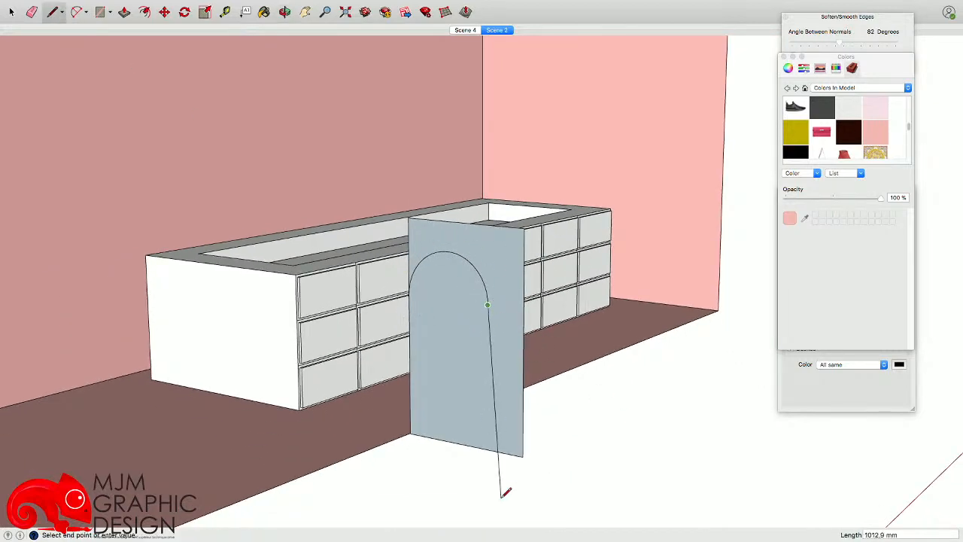
click(487, 450)
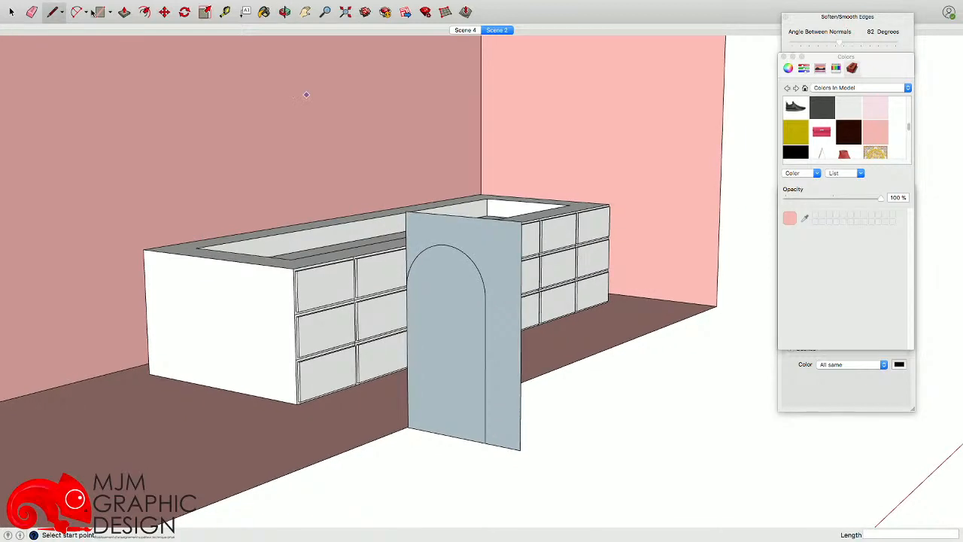
Draw a horizontal circle of about 5.7 mm radius centred on the lower end of the vertical line
click(100, 12)
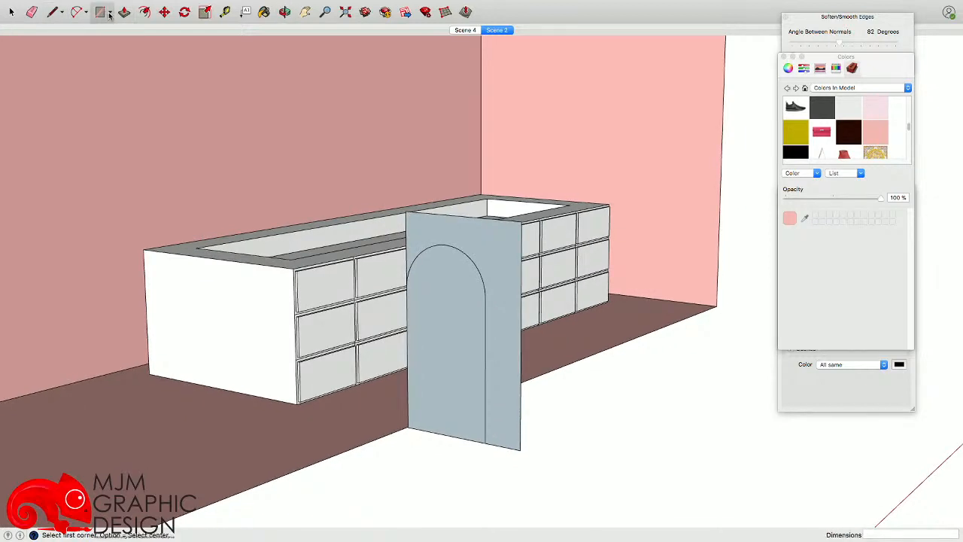
click(110, 13)
click(120, 65)
middle_drag(308, 248, 378, 411)
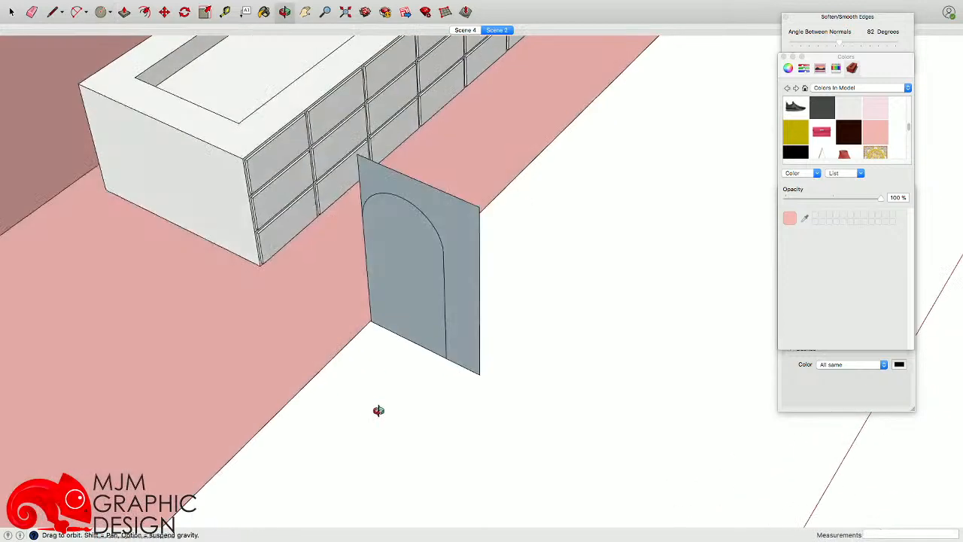
scroll(452, 354, up, 6)
click(457, 342)
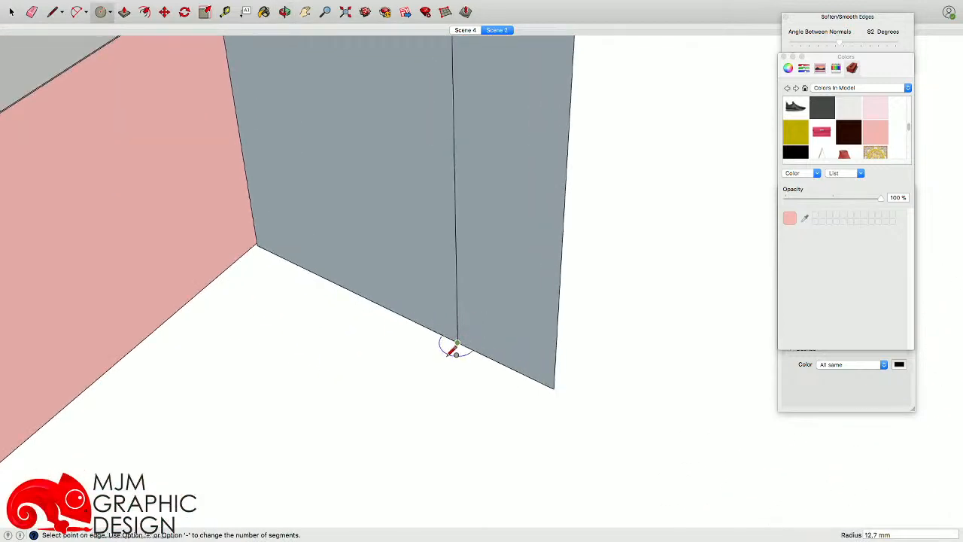
scroll(457, 344, up, 2)
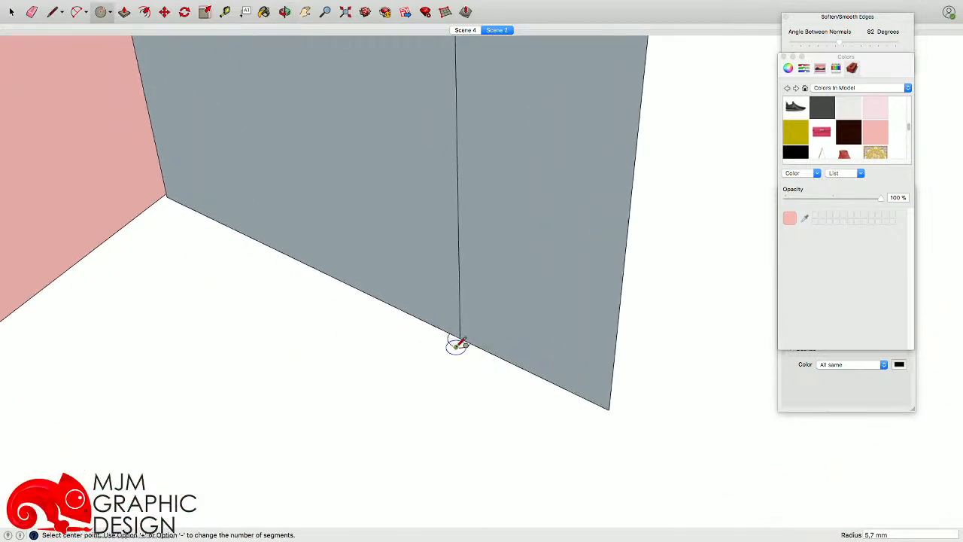
key(space)
Delete the panel's faces and leftover edges, keeping only the arc, its vertical line and the small circle
double_click(459, 326)
scroll(460, 327, down, 2)
click(524, 321)
scroll(531, 331, down, 5)
click(526, 357)
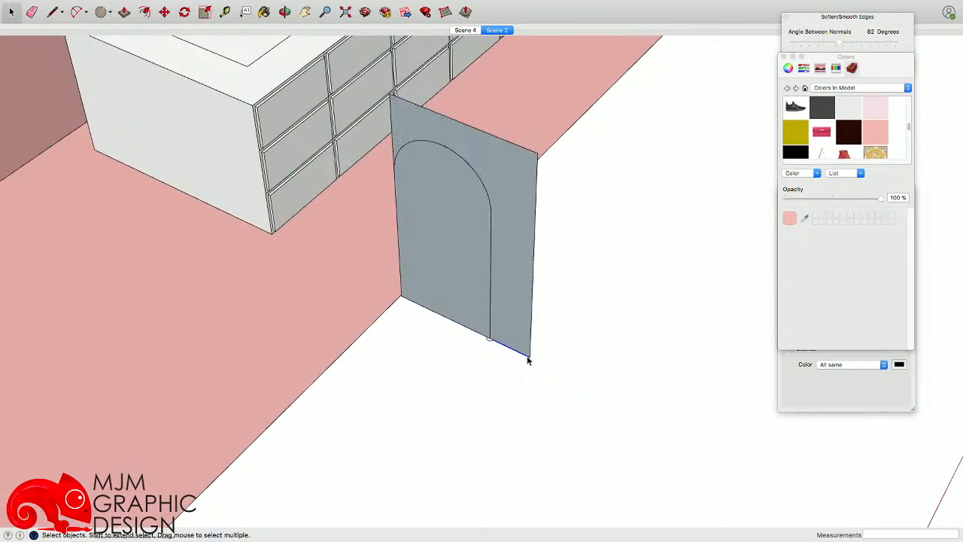
key(Delete)
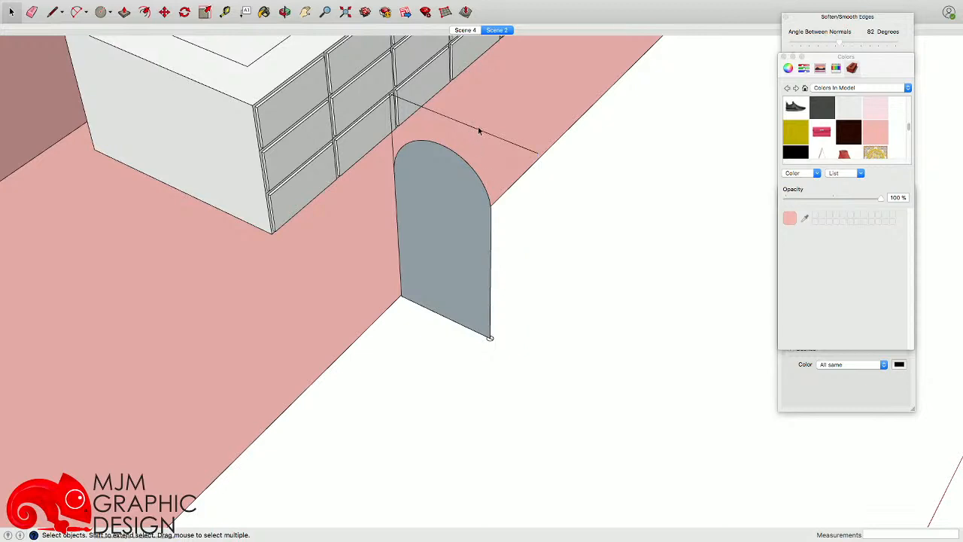
click(396, 186)
key(Delete)
click(490, 299)
scroll(490, 338, up, 5)
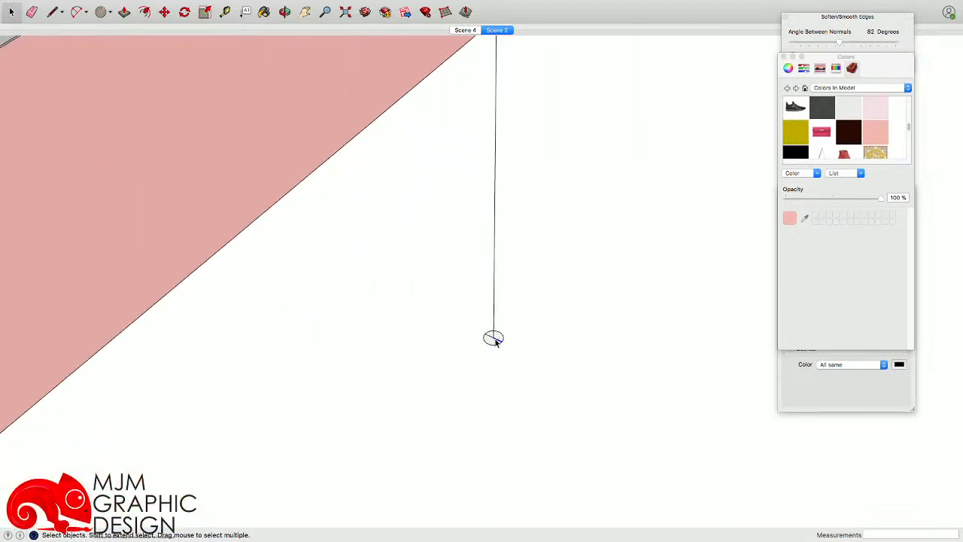
scroll(492, 336, down, 5)
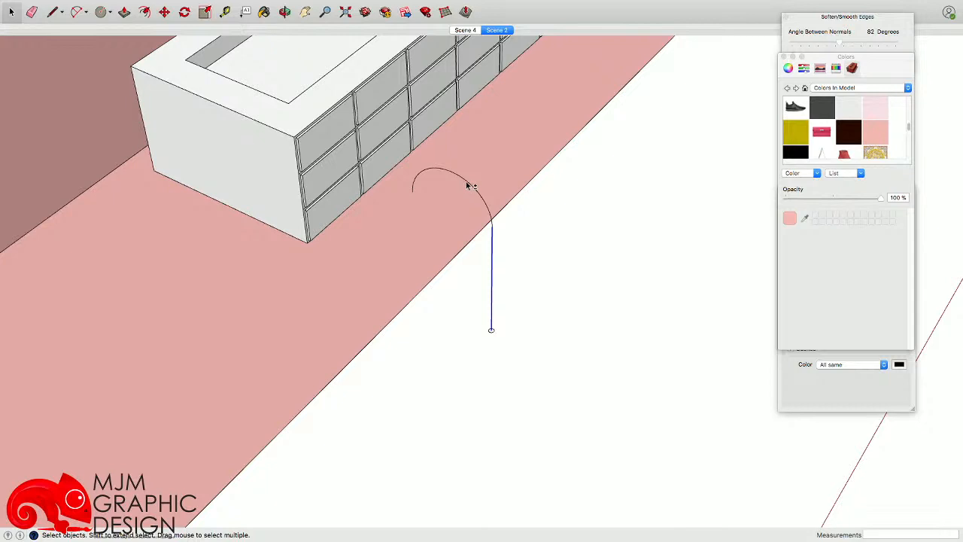
Select the arc together with its vertical line and sweep the circle along them with Follow Me
mouse_move(172, 4)
click(207, 5)
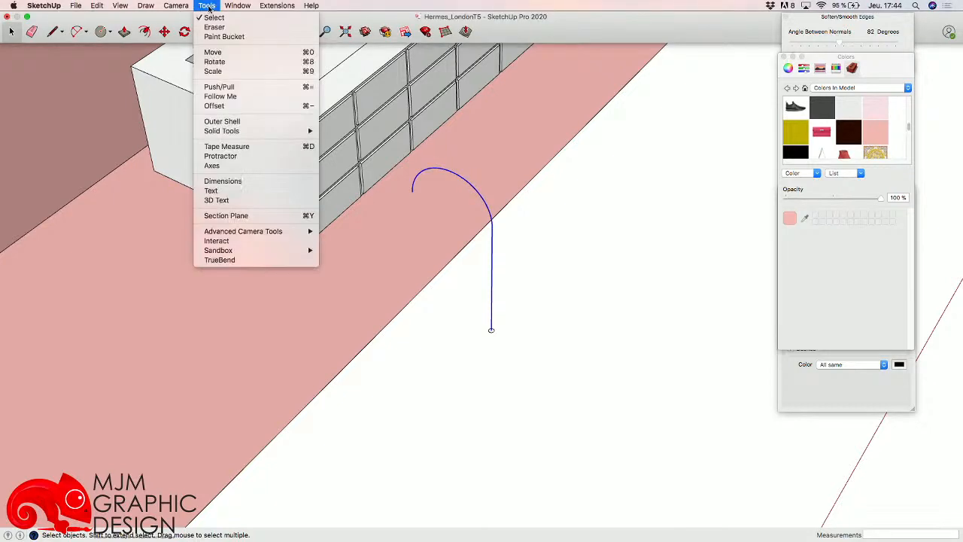
click(219, 97)
scroll(477, 324, up, 3)
click(479, 324)
scroll(482, 325, down, 5)
middle_drag(484, 325, 396, 325)
Group the whole curved tube and turn it into a component with the default settings
key(space)
drag(371, 299, 516, 470)
middle_drag(516, 470, 419, 473)
key(super+g)
shift+middle_drag(440, 414, 432, 430)
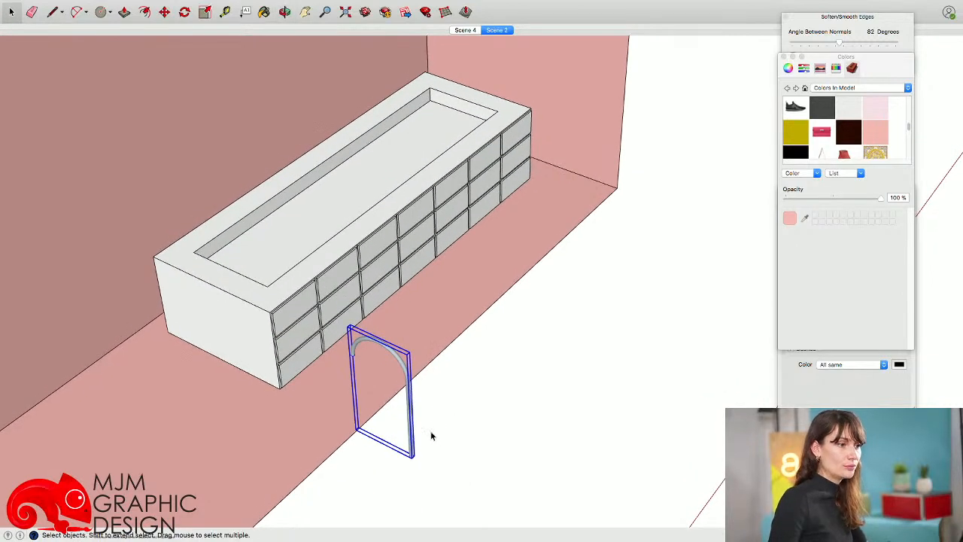
key(g)
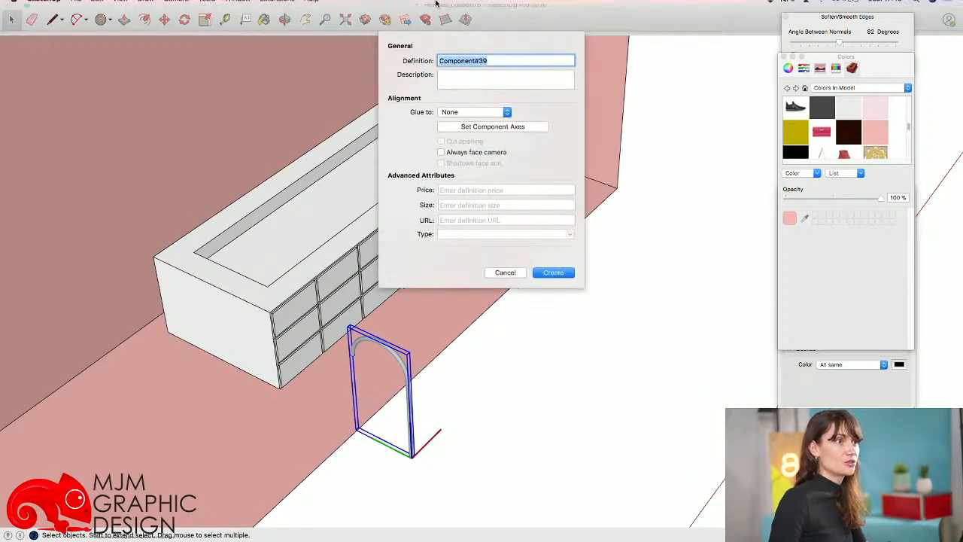
click(554, 265)
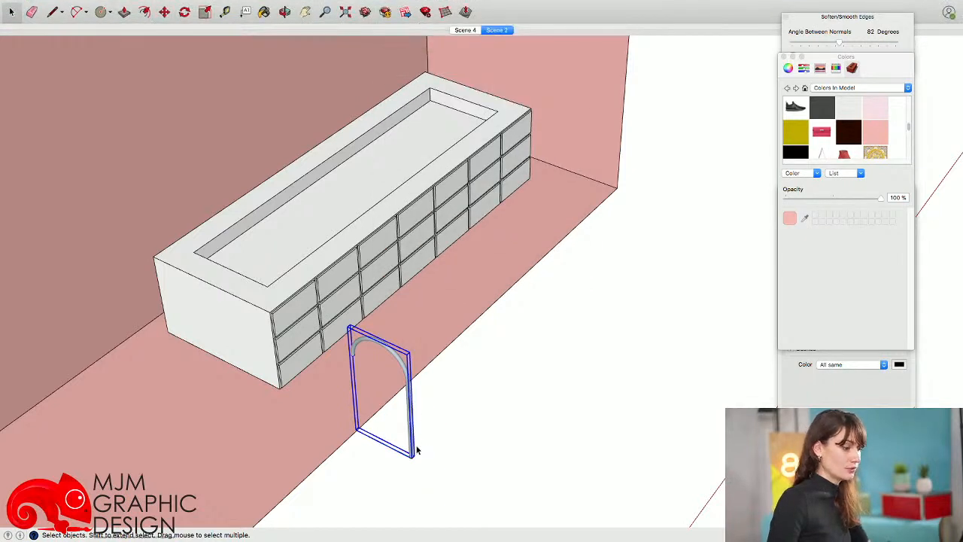
Move the tube component to the block's tiled front so its curved end hooks over the rim
scroll(419, 459, up, 3)
key(m)
click(424, 467)
click(552, 330)
click(575, 346)
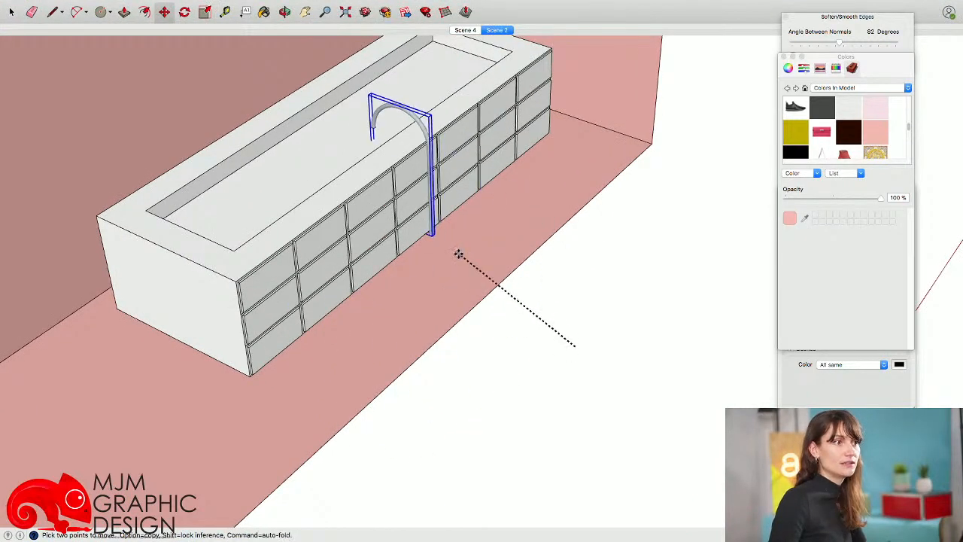
click(450, 276)
middle_drag(451, 276, 176, 198)
In front view, move the tube right to the joint between the fourth and fifth tile columns
key(super+3)
shift+middle_drag(572, 226, 447, 251)
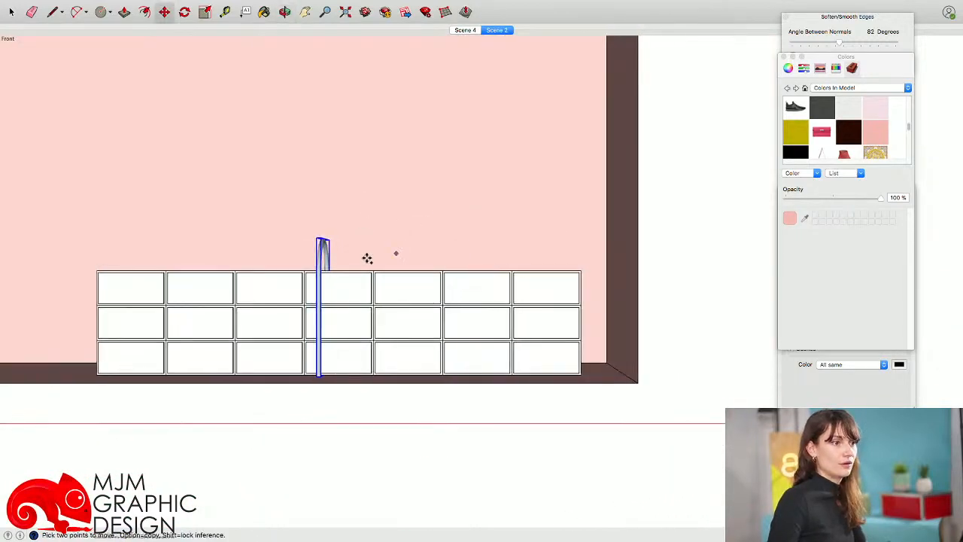
scroll(364, 257, up, 3)
click(363, 257)
key(alt)
scroll(444, 256, down, 3)
click(441, 254)
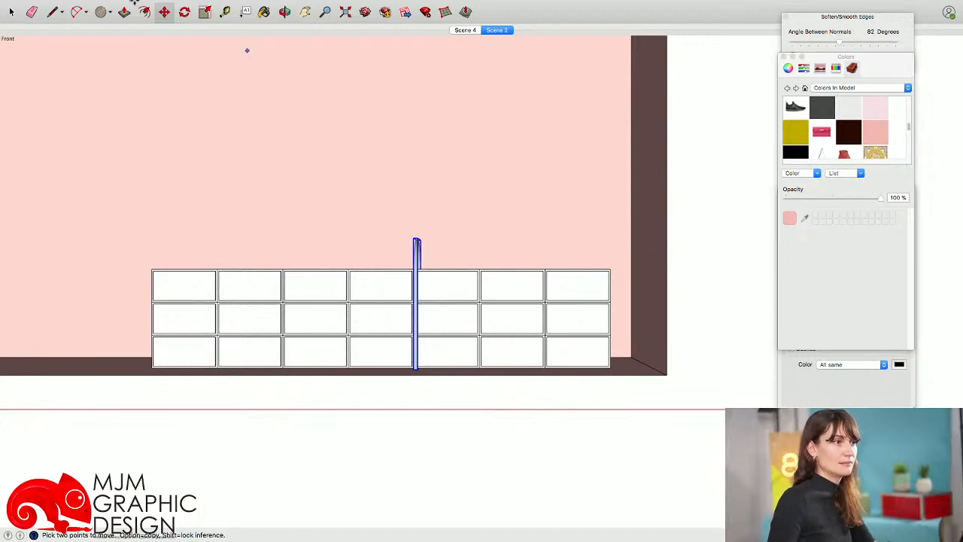
Copy the tube horizontally about one tile width to the right as the ladder's second rail
click(439, 246)
key(alt)
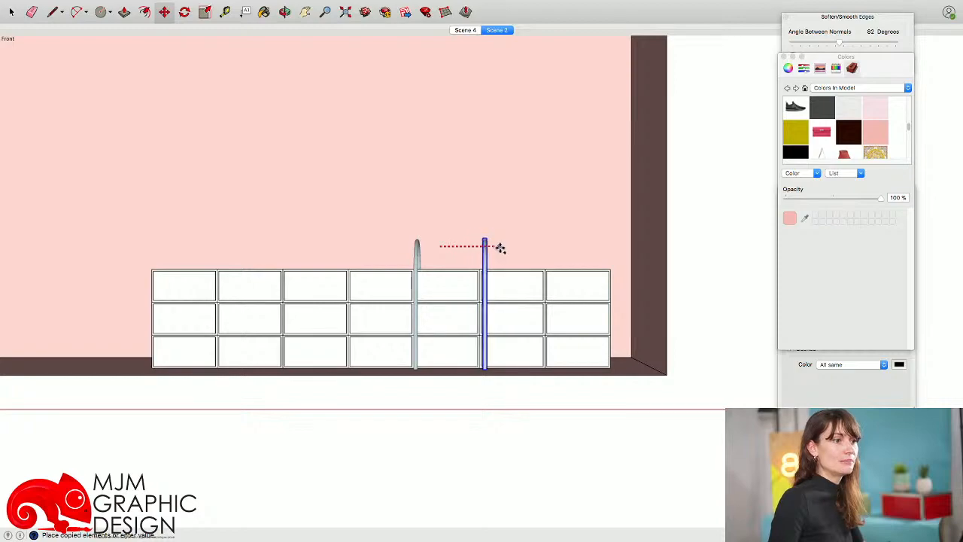
click(498, 248)
middle_drag(497, 273, 469, 318)
key(space)
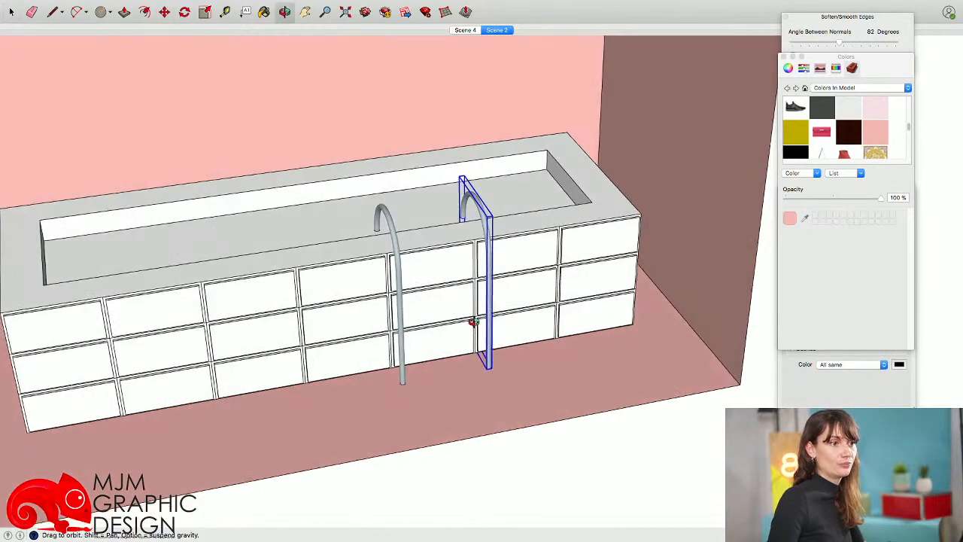
mouse_move(407, 347)
middle_down()
mouse_move(525, 370)
mouse_move(366, 366)
mouse_move(499, 366)
mouse_move(416, 358)
middle_up()
Draw a small circle on the outside of the window's right side wall and Push/Pull it into a long bar
key(c)
scroll(414, 363, up, 2)
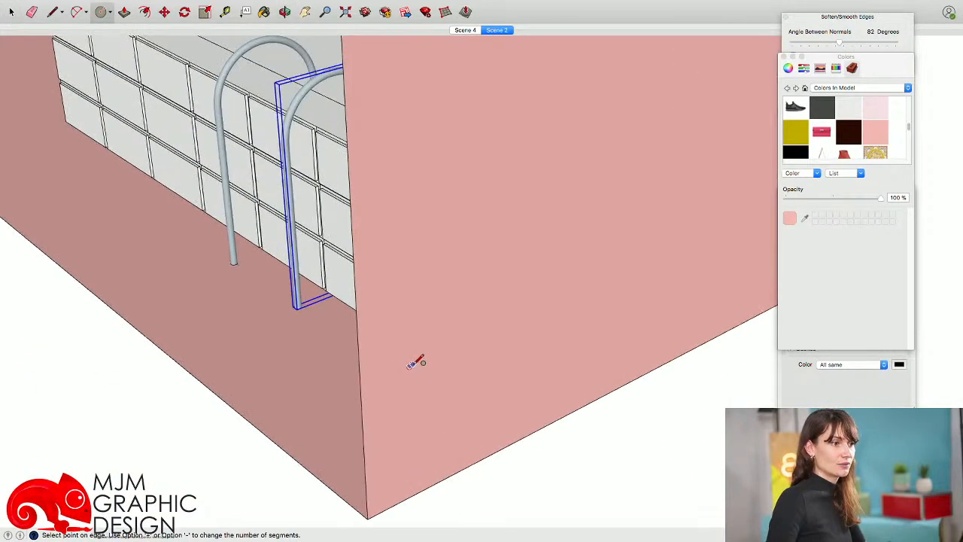
scroll(415, 363, up, 2)
key(p)
middle_drag(411, 365, 541, 428)
Select the entire extruded bar and make it a component with the default settings
key(space)
triple_click(518, 426)
key(g)
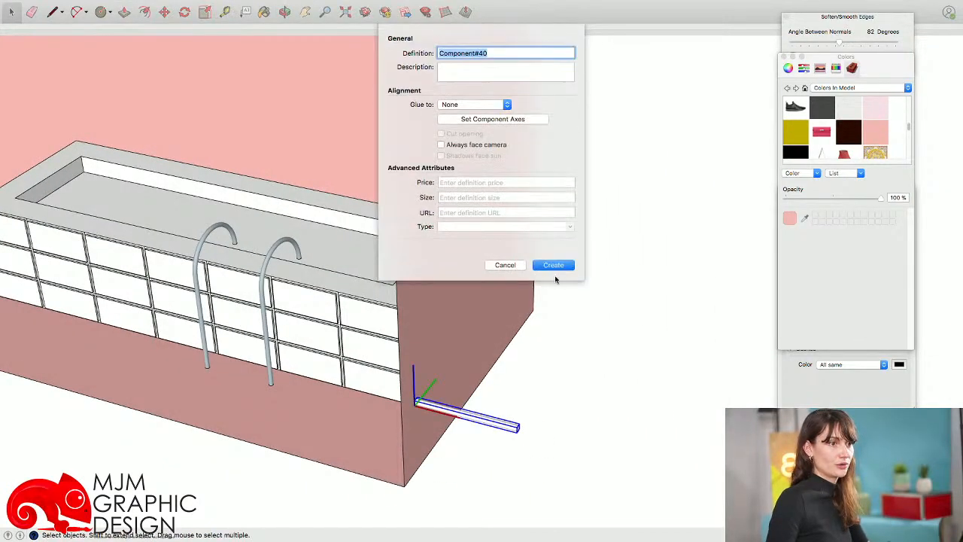
key(Return)
Move the bar across the two curved rails and align it in depth with them
scroll(499, 415, up, 2)
key(m)
click(531, 437)
shift+middle_drag(294, 416, 629, 486)
click(428, 378)
middle_drag(429, 378, 445, 428)
click(444, 427)
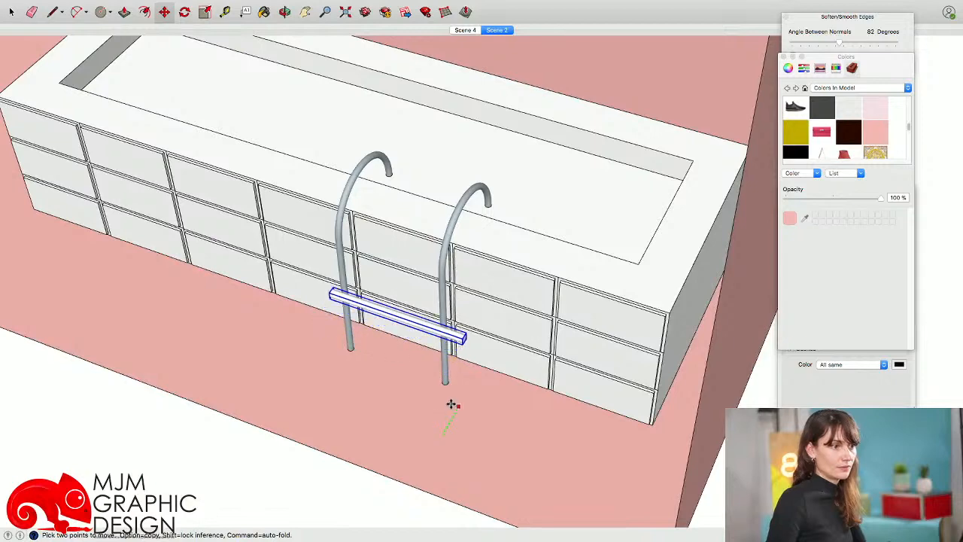
click(464, 390)
middle_drag(482, 413, 465, 372)
Scale the bar from both ends so it fits exactly between the two rails as a rung
key(super+3)
key(s)
scroll(595, 276, up, 5)
middle_drag(595, 277, 511, 334)
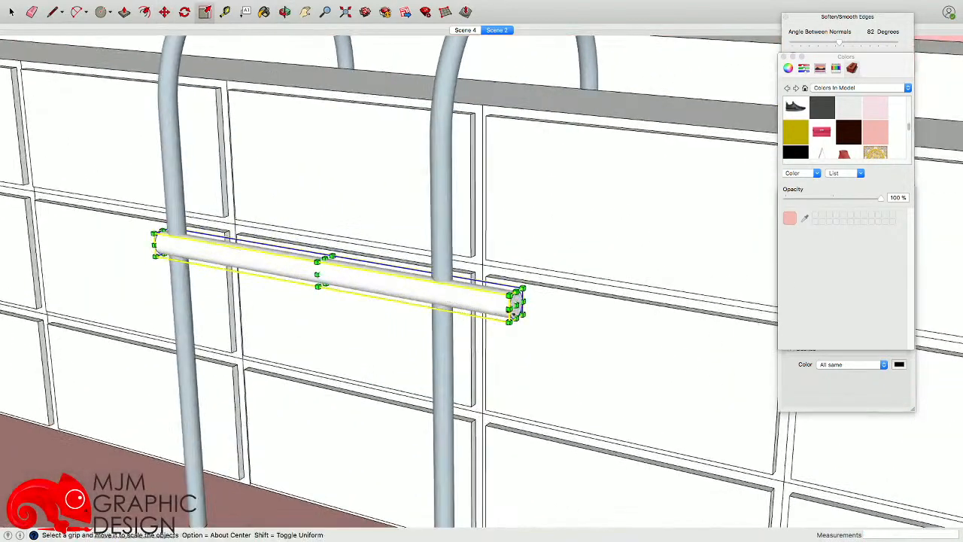
drag(514, 305, 432, 287)
shift+middle_drag(410, 294, 544, 277)
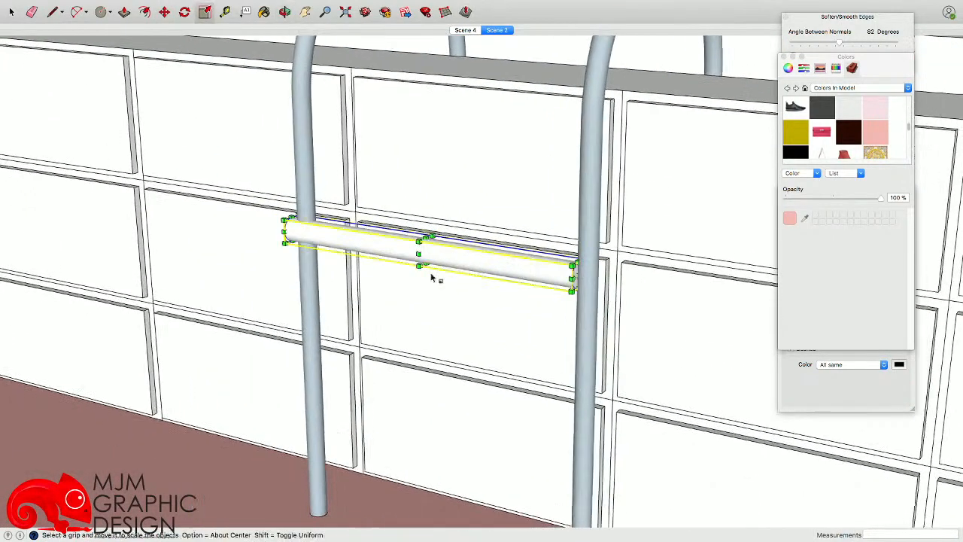
middle_drag(324, 285, 436, 313)
drag(329, 278, 358, 276)
drag(671, 263, 671, 264)
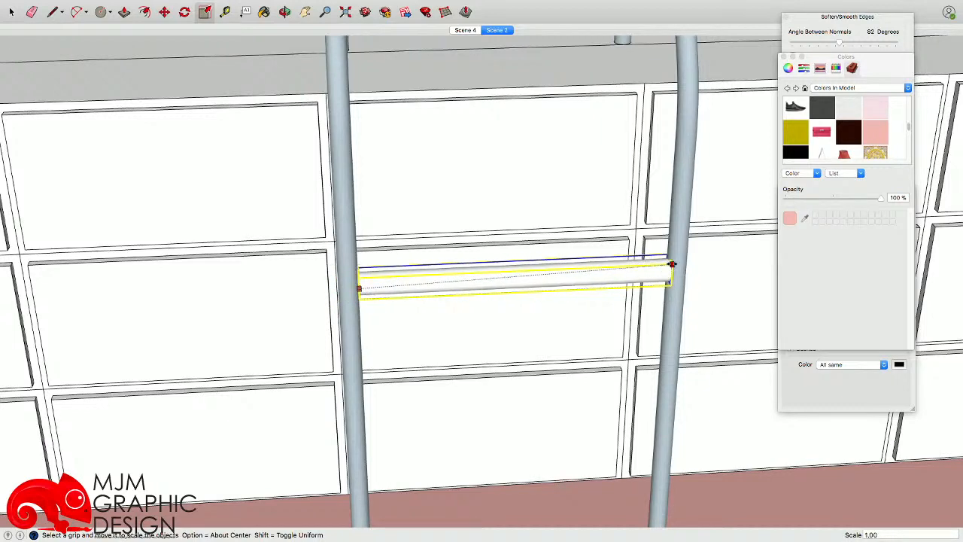
shift+middle_drag(619, 292, 459, 263)
scroll(505, 340, down, 5)
scroll(504, 341, down, 4)
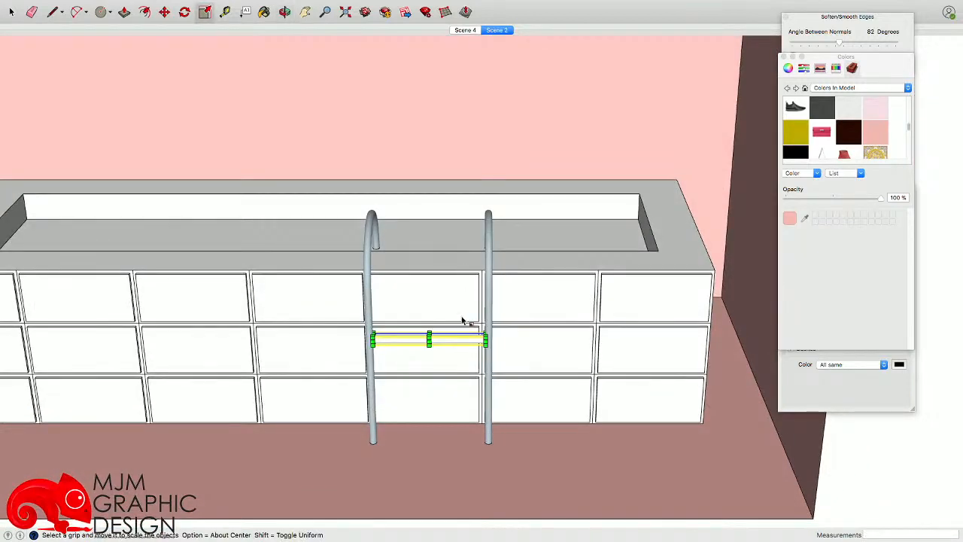
In front view, copy the rung downward to make three evenly spaced rungs between the rails
key(super+3)
shift+middle_drag(462, 321, 257, 316)
scroll(346, 297, up, 4)
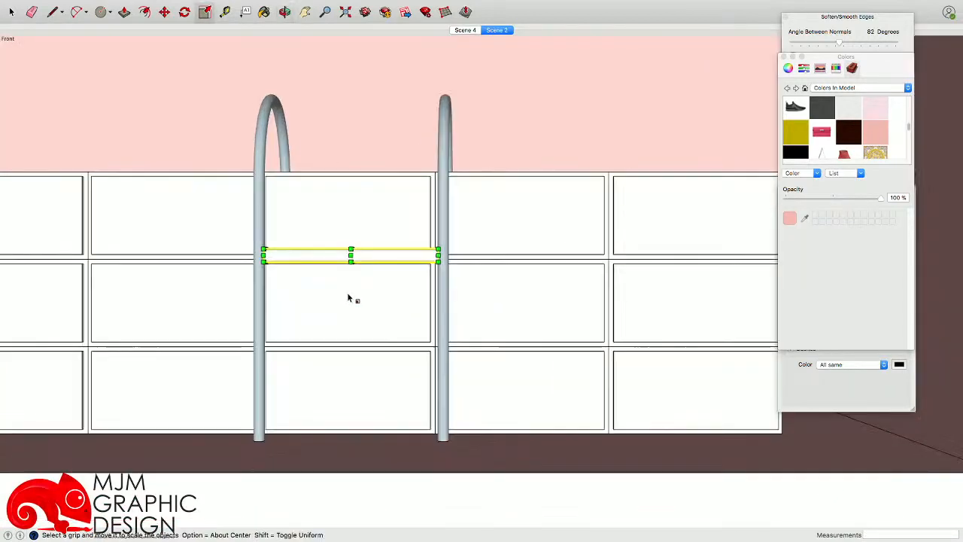
key(m)
click(363, 286)
click(361, 392)
click(373, 400)
click(368, 286)
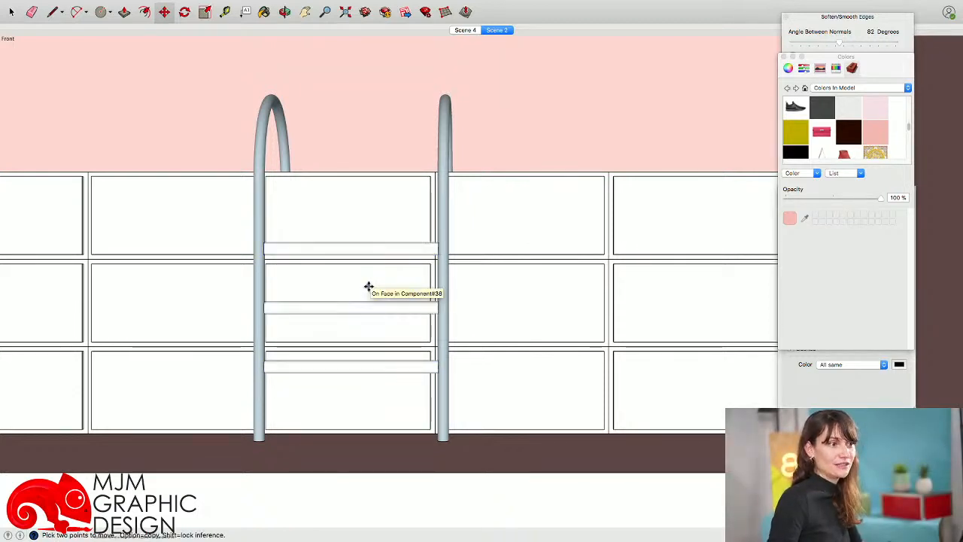
Group the rails and rungs into one ladder and move it about half a tile right along the block's front
scroll(368, 286, down, 5)
key(space)
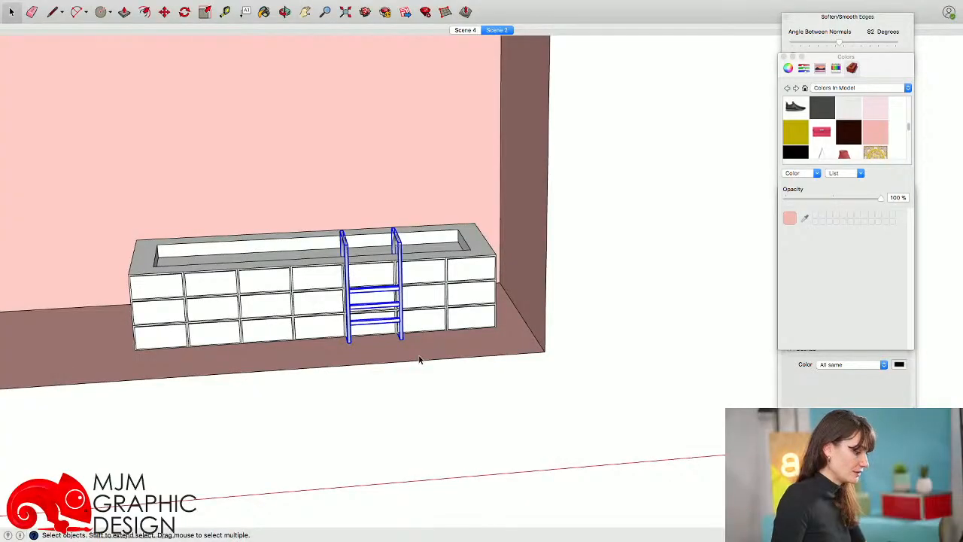
middle_drag(419, 360, 402, 389)
key(m)
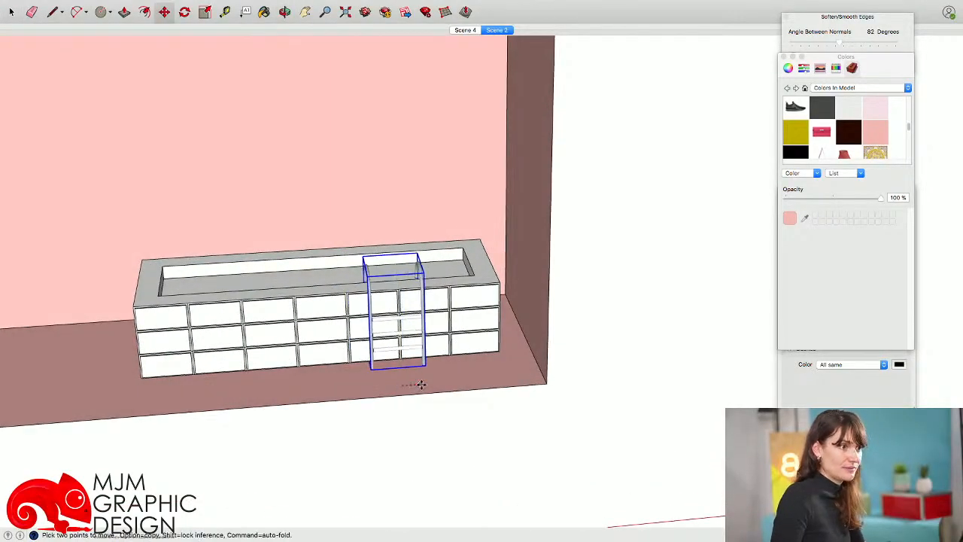
scroll(421, 384, down, 3)
key(space)
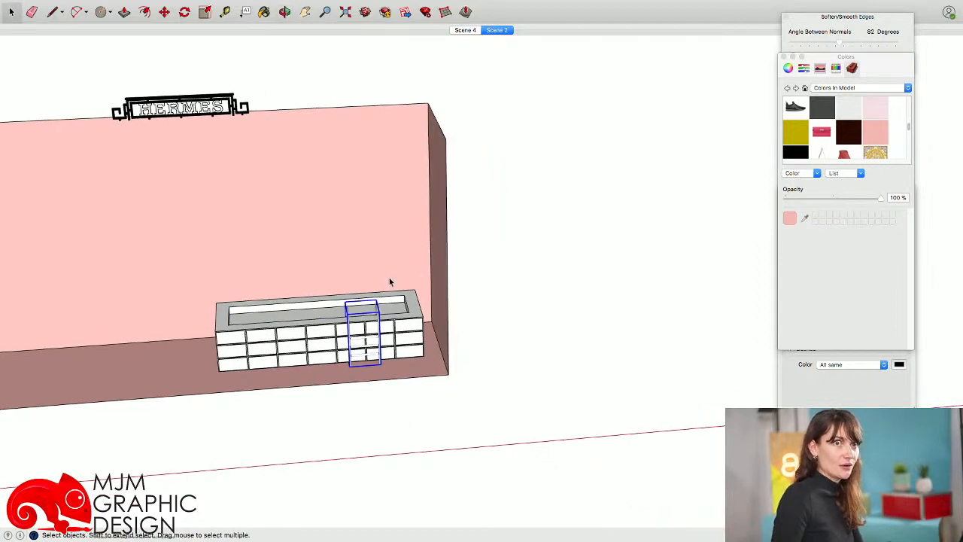
Draw a circle flat on the ground just in front of the window box near its pool end
middle_drag(336, 249, 381, 387)
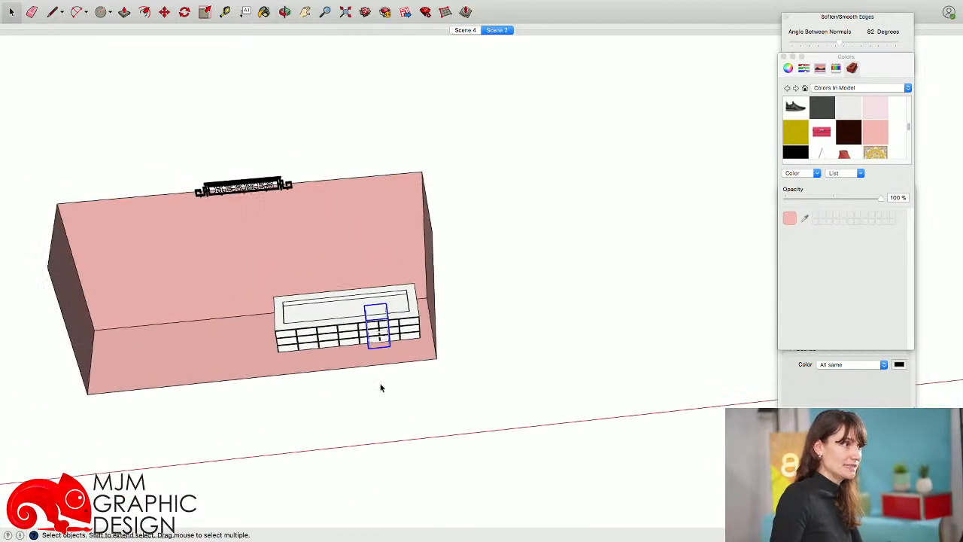
click(111, 15)
click(113, 63)
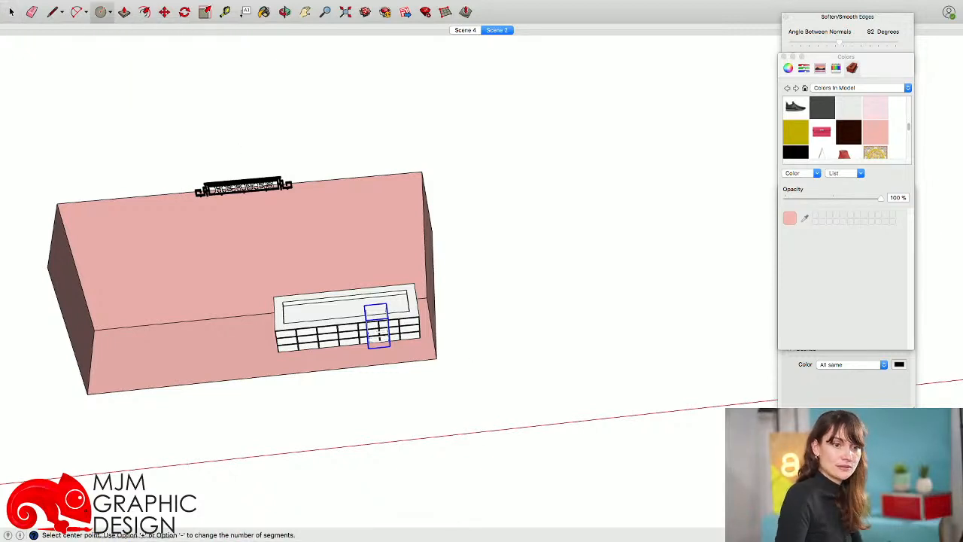
middle_drag(465, 371, 474, 363)
click(401, 387)
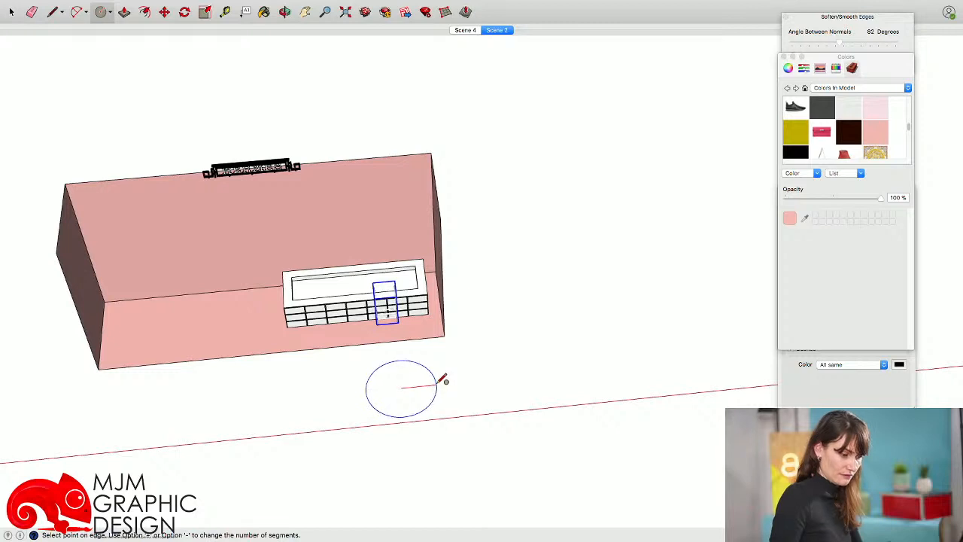
click(444, 381)
key(space)
scroll(432, 366, up, 5)
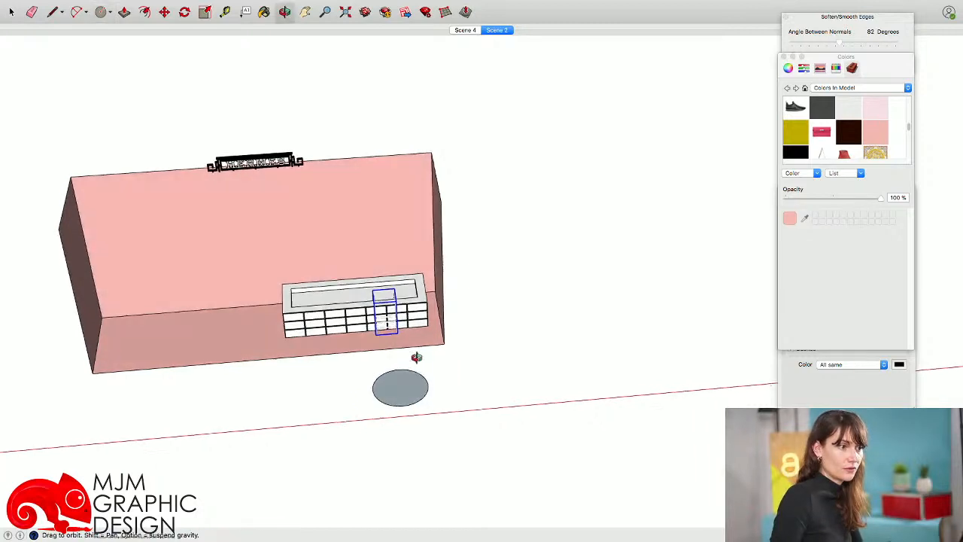
Move the circle so its outer edge meets the window box's front floor corner beside the pool
click(364, 389)
middle_drag(366, 389, 402, 367)
key(m)
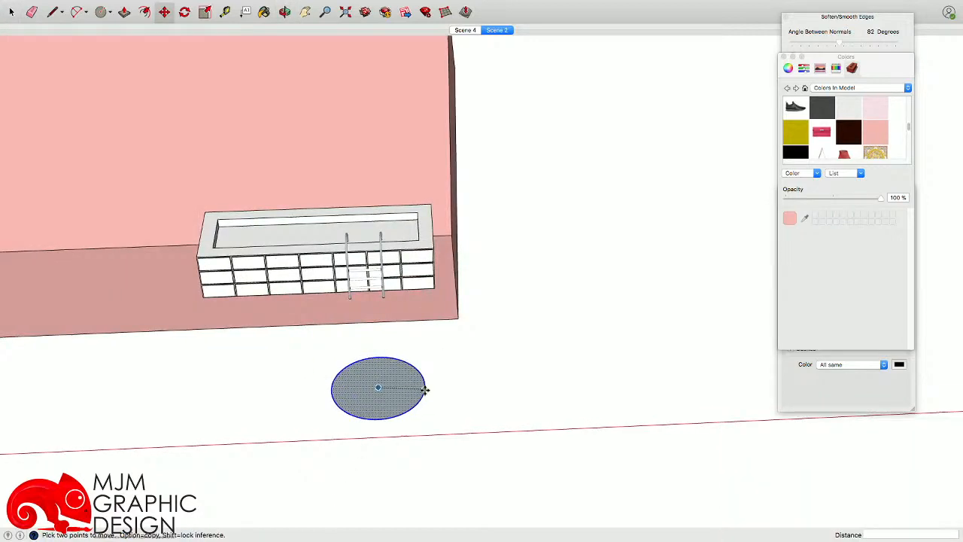
click(378, 385)
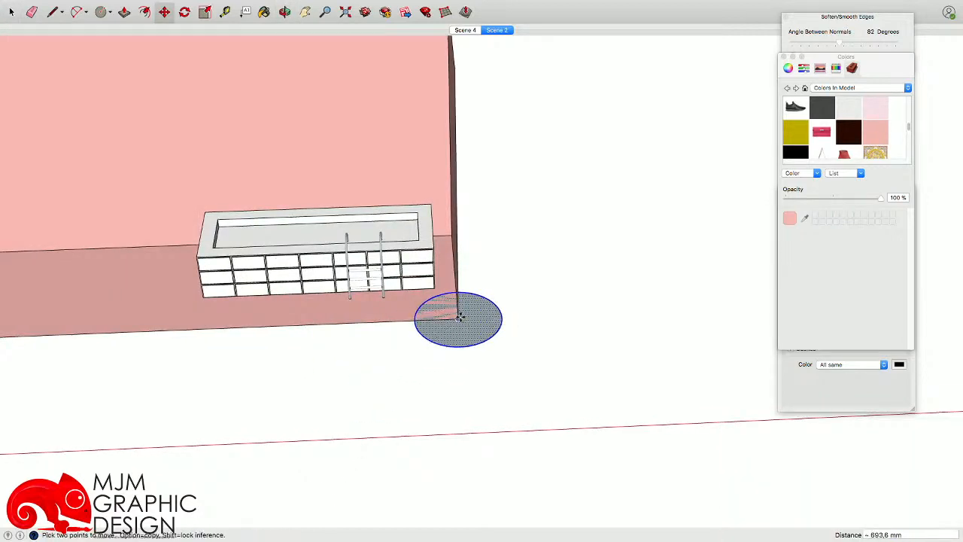
scroll(449, 319, up, 3)
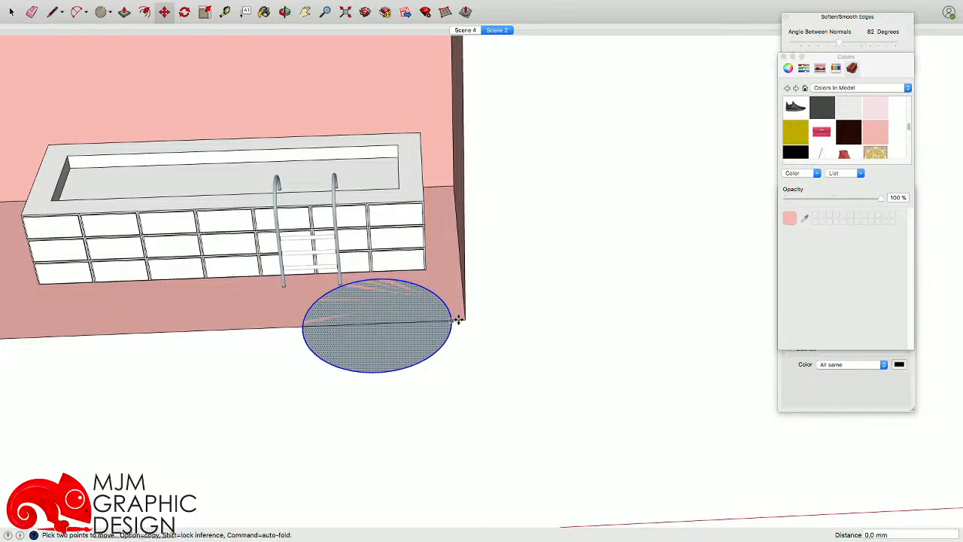
click(462, 319)
key(space)
Draw a smaller vertical circle centred on the large circle's edge at the box's front corner
shift+middle_drag(474, 339, 398, 344)
click(101, 12)
middle_drag(333, 330, 327, 201)
scroll(369, 309, up, 3)
middle_drag(370, 309, 377, 262)
middle_drag(380, 306, 410, 473)
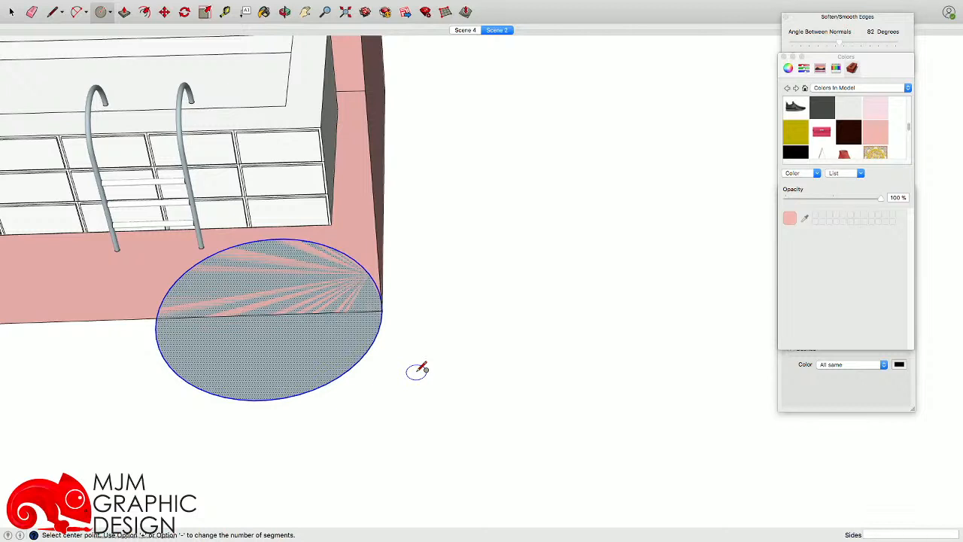
middle_drag(413, 365, 361, 225)
middle_drag(383, 291, 392, 298)
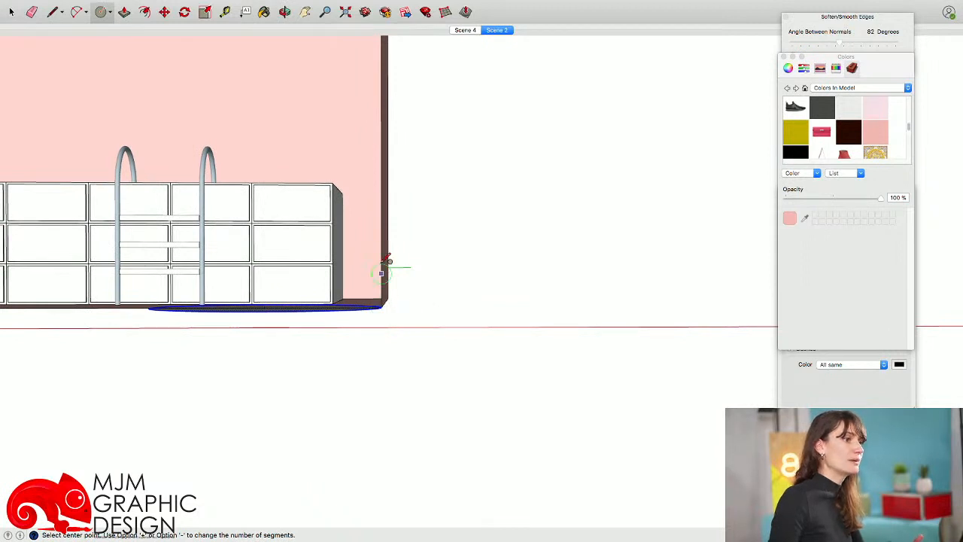
scroll(387, 301, up, 3)
click(380, 288)
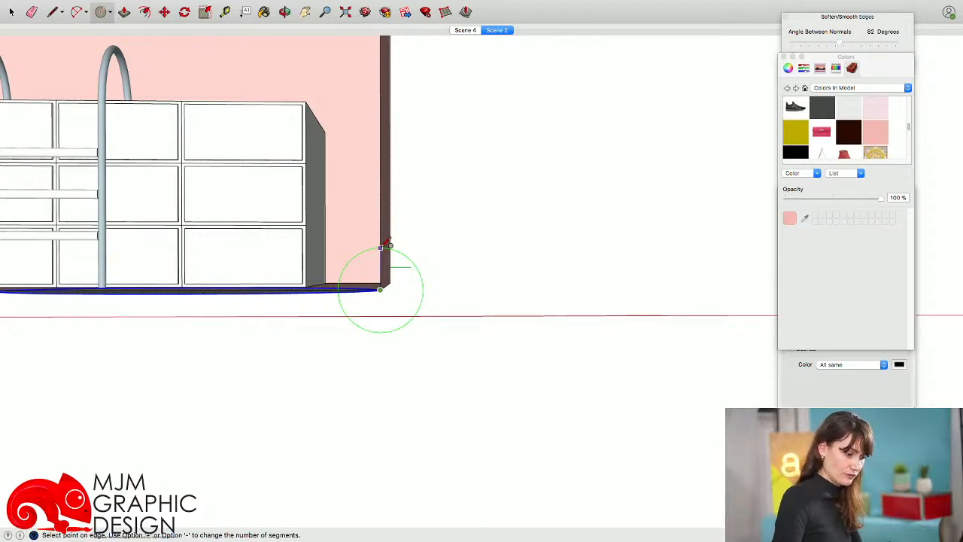
click(383, 245)
middle_drag(381, 243, 466, 399)
key(space)
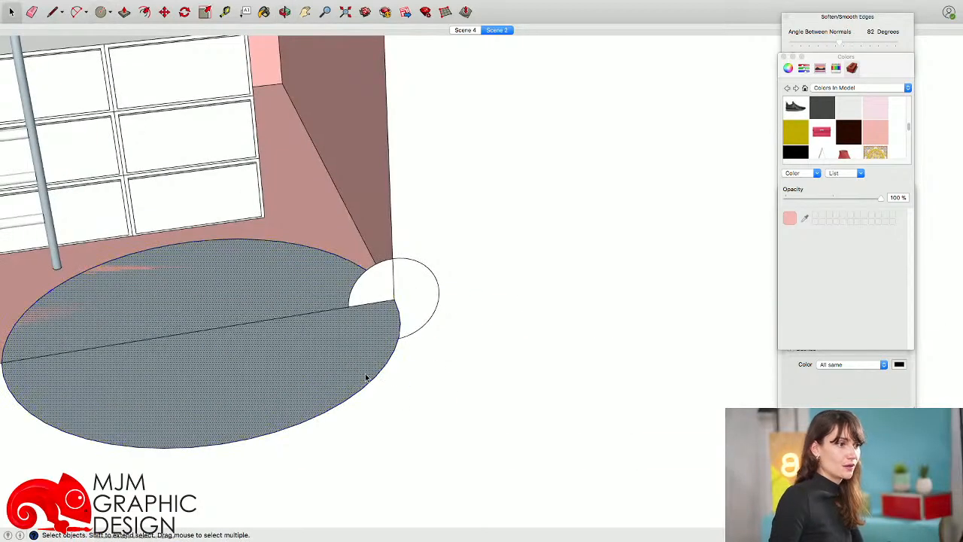
Sweep the small circle around the large circle with Follow Me and group the resulting swim ring
scroll(366, 377, down, 5)
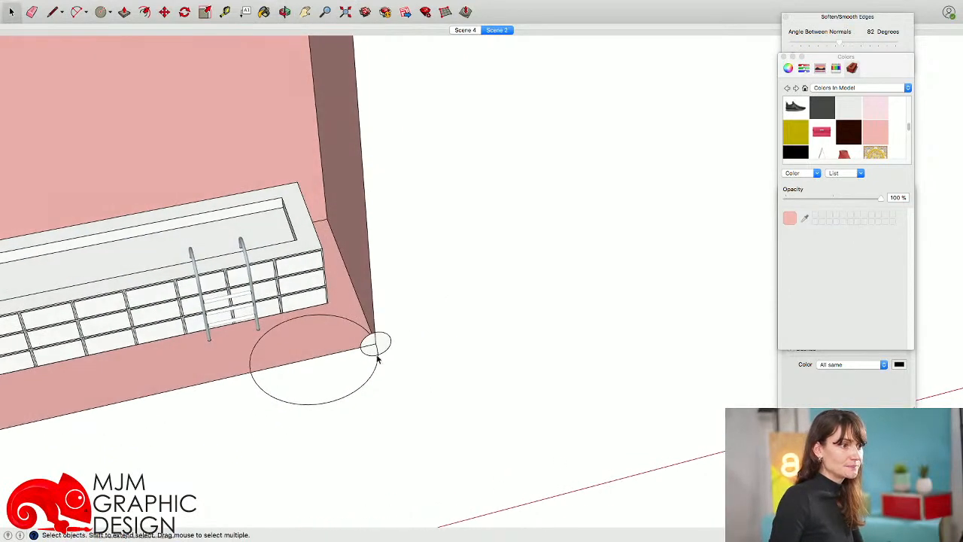
click(370, 382)
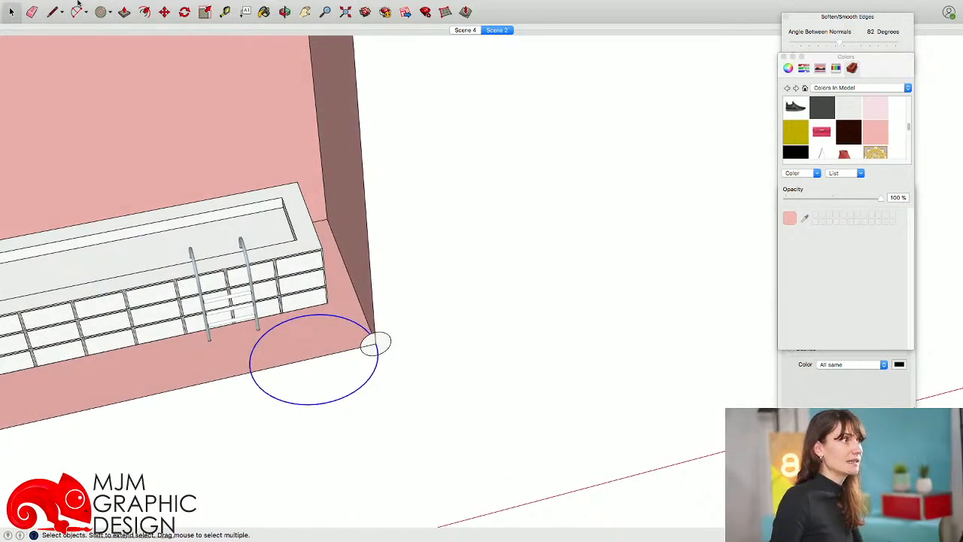
mouse_move(249, 3)
click(207, 6)
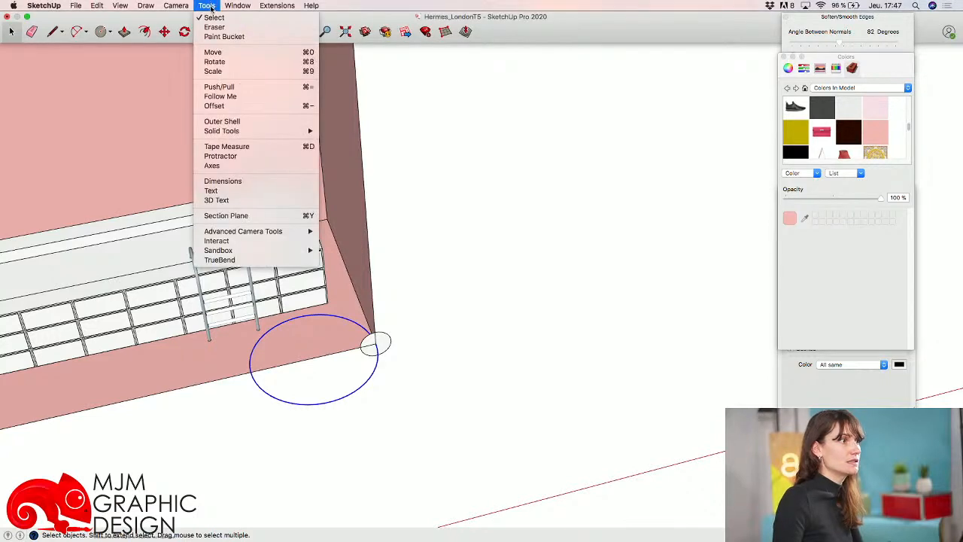
click(220, 96)
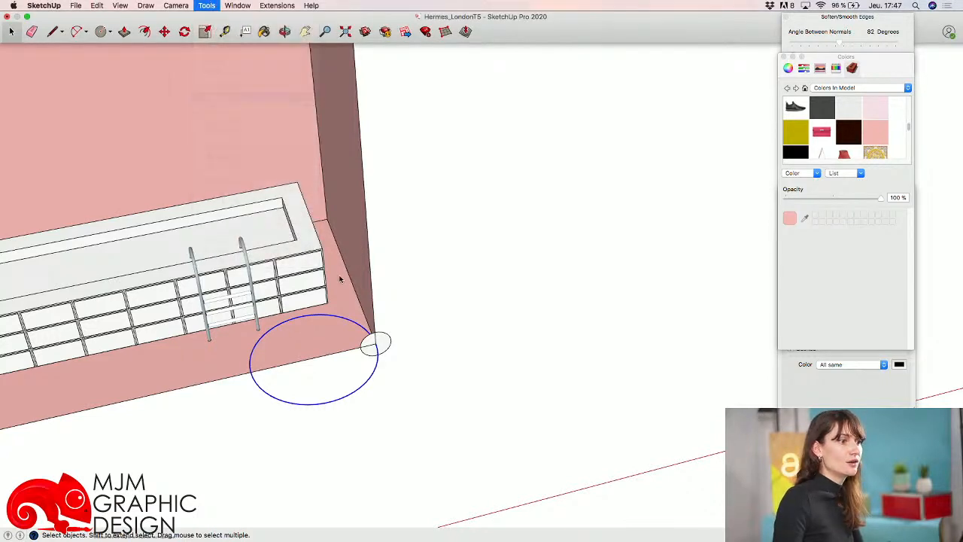
click(380, 344)
middle_drag(382, 343, 359, 436)
key(space)
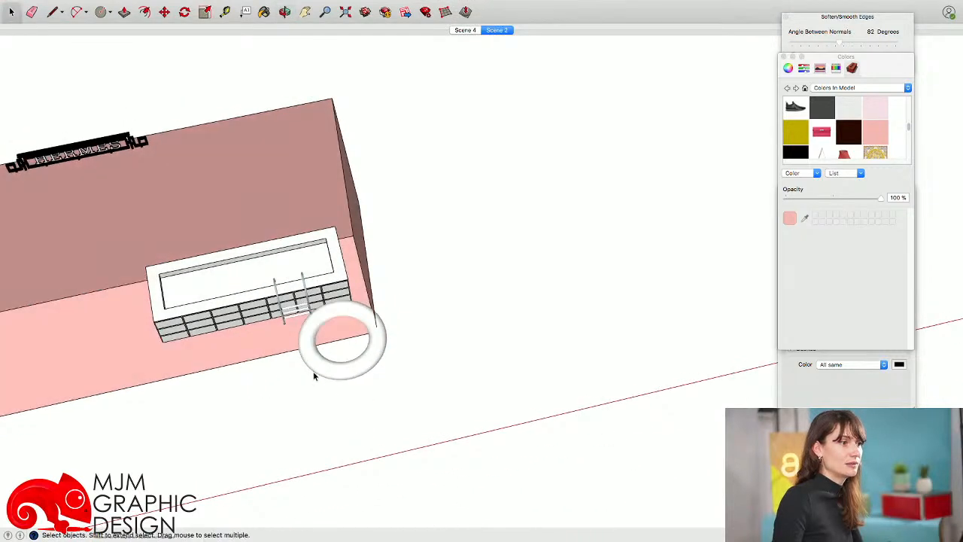
click(314, 373)
key(g)
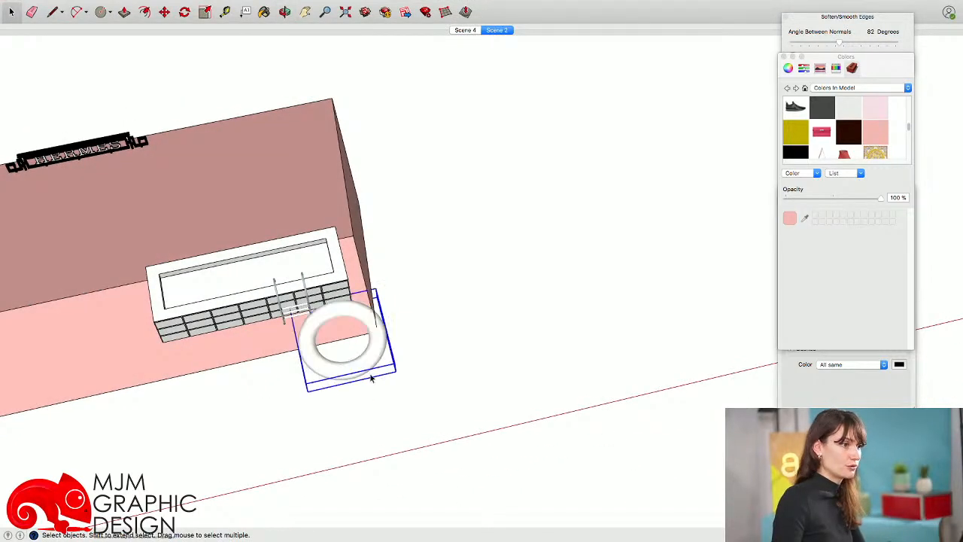
Move the ring left along the front edge, away from the box's corner
middle_drag(365, 378, 374, 410)
key(m)
click(384, 409)
click(339, 419)
click(342, 426)
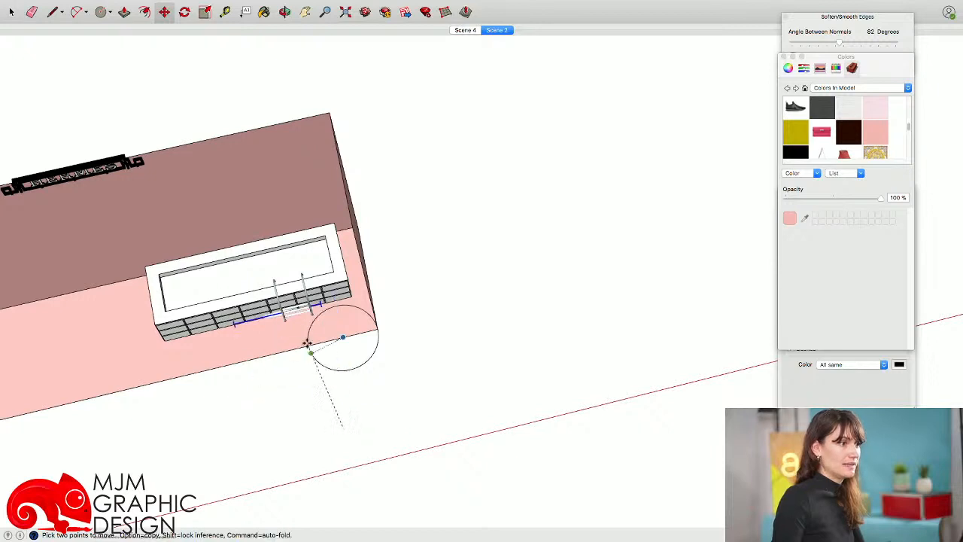
click(333, 379)
In front view, copy the ring straight up so the copy hangs above the pool
middle_drag(331, 373, 266, 368)
key(super+3)
click(426, 509)
key(alt)
click(451, 380)
key(space)
Delete the original ring at floor level and the leftover path circle
click(485, 446)
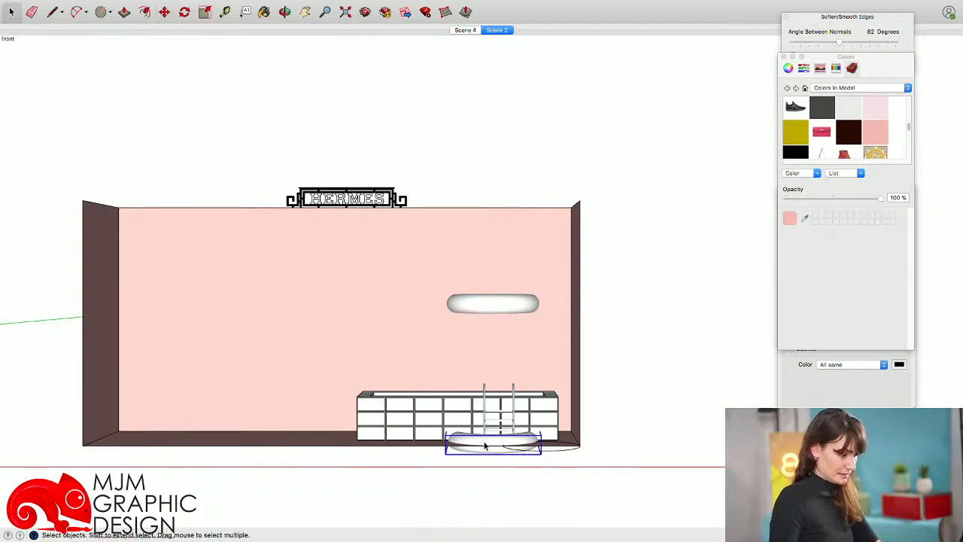
key(Delete)
scroll(486, 446, down, 5)
click(516, 447)
middle_drag(516, 449, 507, 530)
key(Delete)
mouse_move(418, 445)
middle_down()
mouse_move(360, 413)
mouse_move(409, 503)
mouse_move(384, 408)
mouse_move(402, 444)
middle_up()
scroll(393, 450, up, 5)
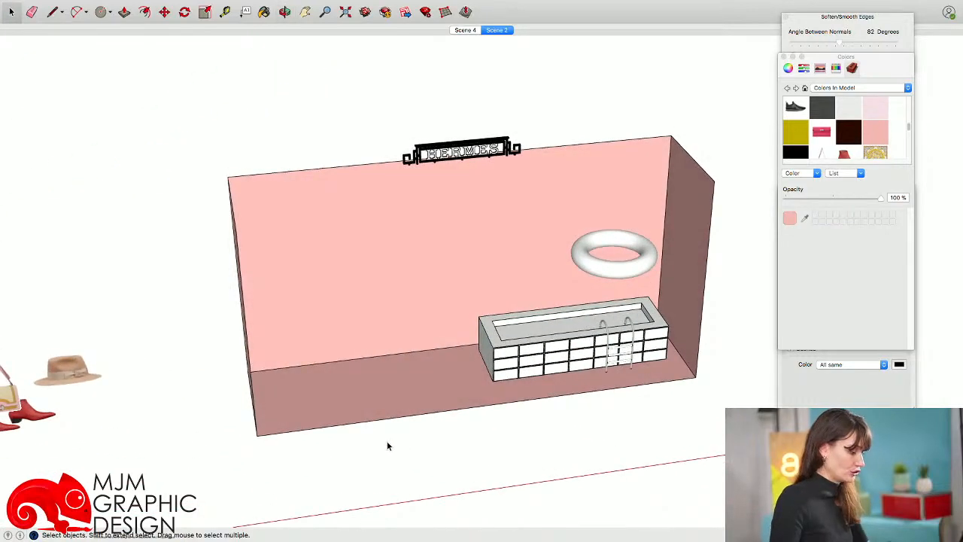
Draw a narrow rectangle 450 mm deep on the floor left of the pool and extrude it upward into a block
key(l)
mouse_move(361, 365)
middle_down()
mouse_move(368, 369)
mouse_move(340, 368)
middle_up()
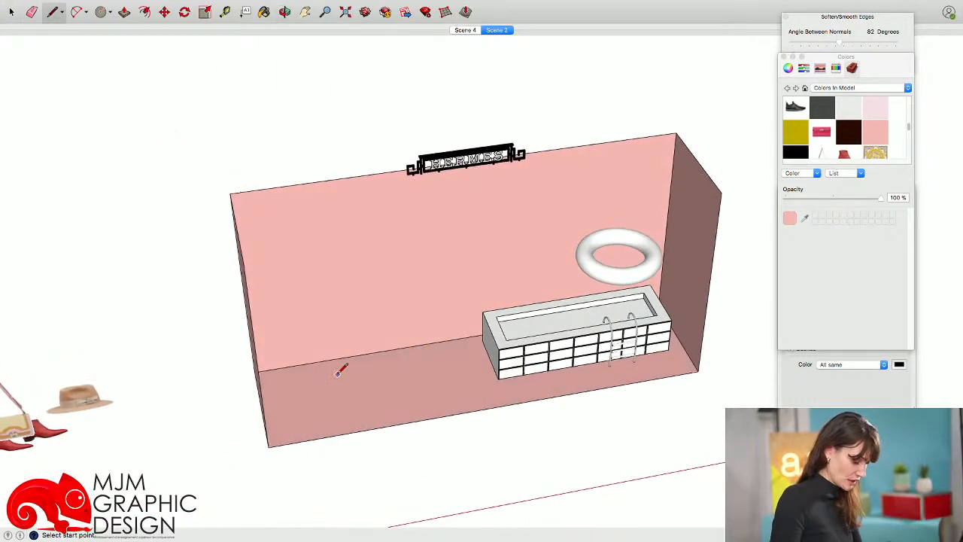
scroll(340, 369, up, 2)
click(333, 369)
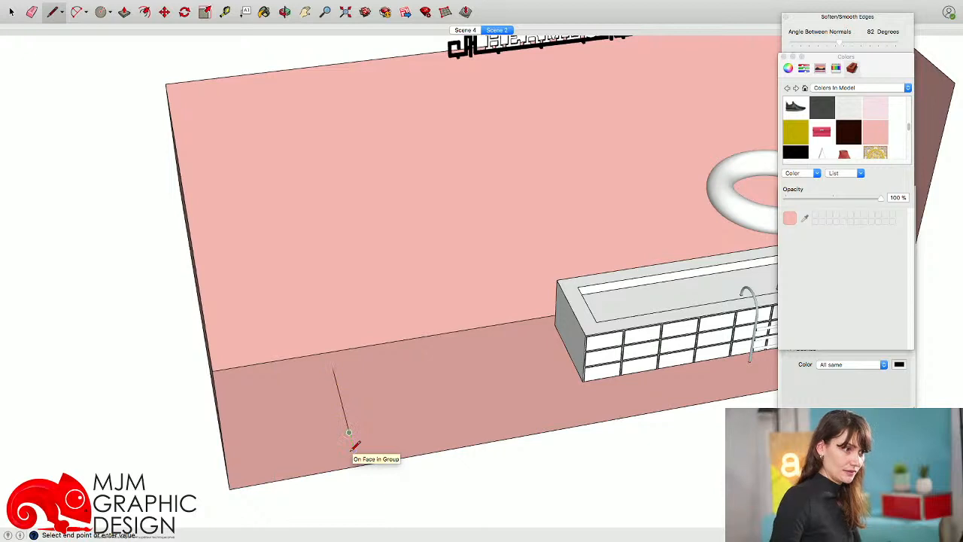
click(348, 432)
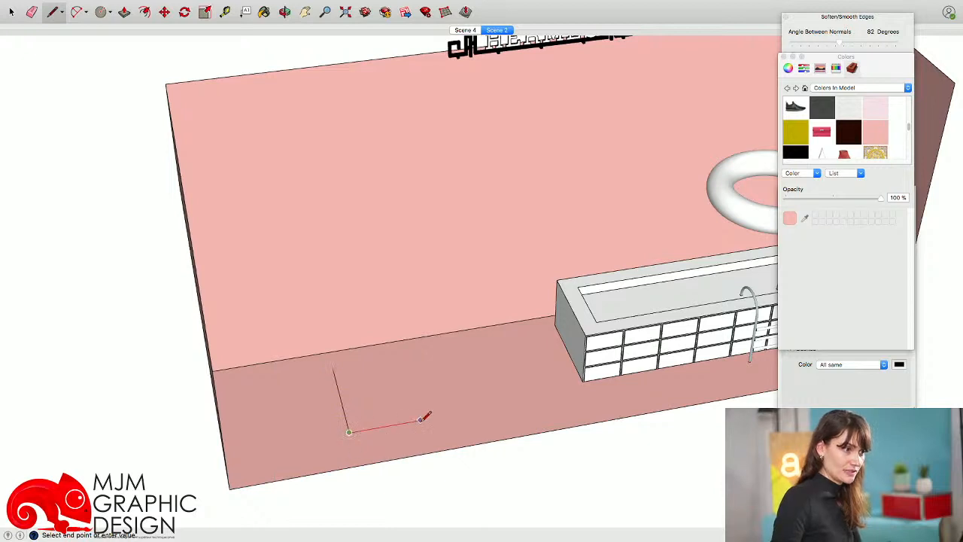
click(371, 428)
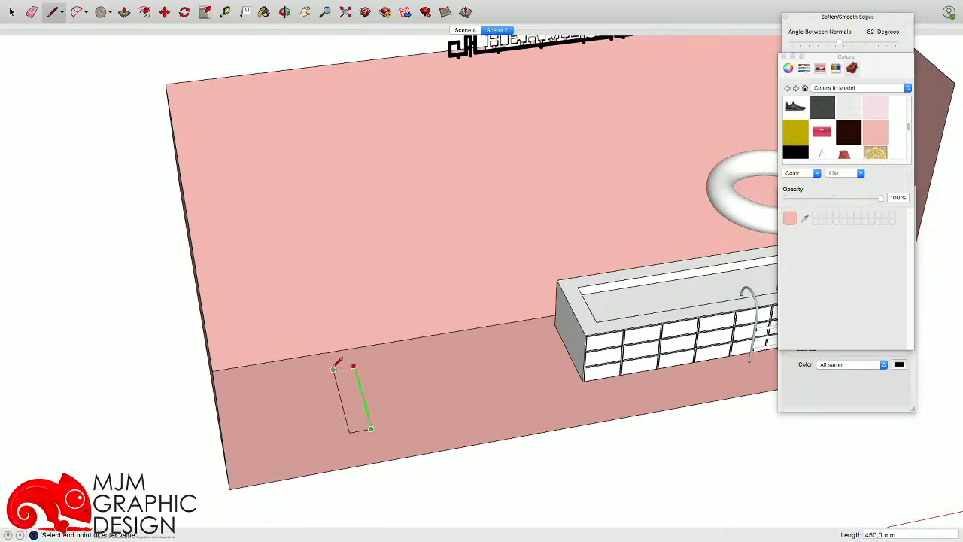
click(334, 368)
key(p)
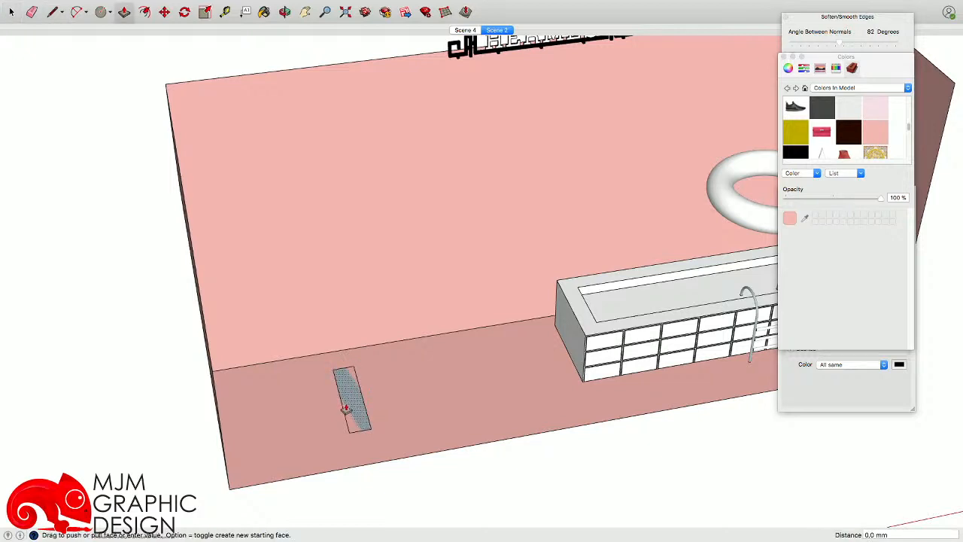
click(346, 397)
key(Return)
Group the whole block and turn the group into a component
middle_drag(332, 437, 281, 321)
key(space)
drag(279, 313, 428, 414)
right_click(315, 357)
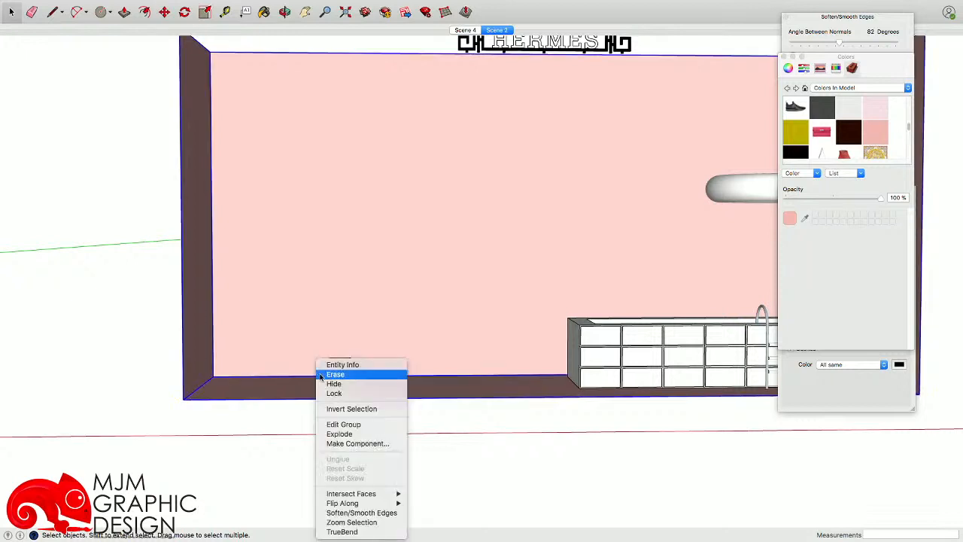
click(332, 336)
drag(308, 325, 395, 431)
right_click(333, 373)
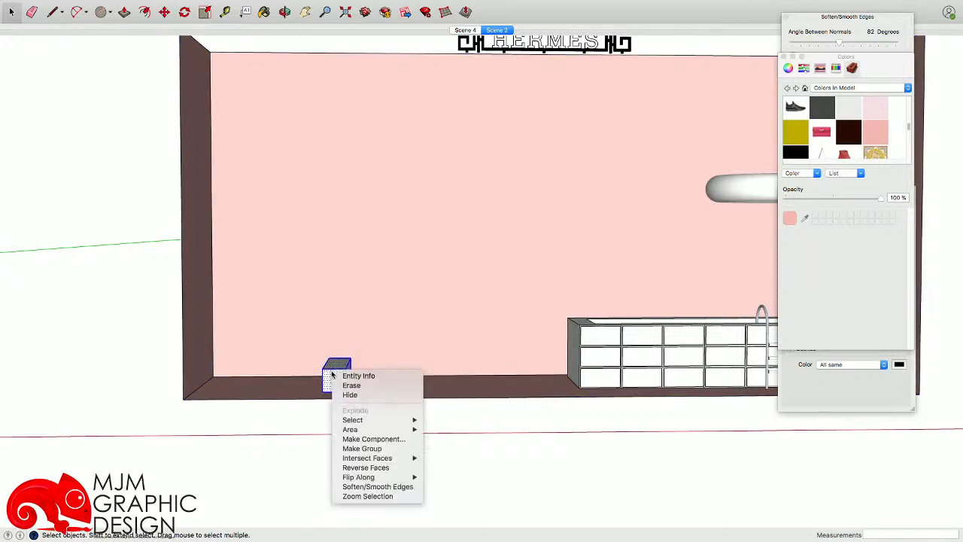
click(391, 447)
right_click(342, 382)
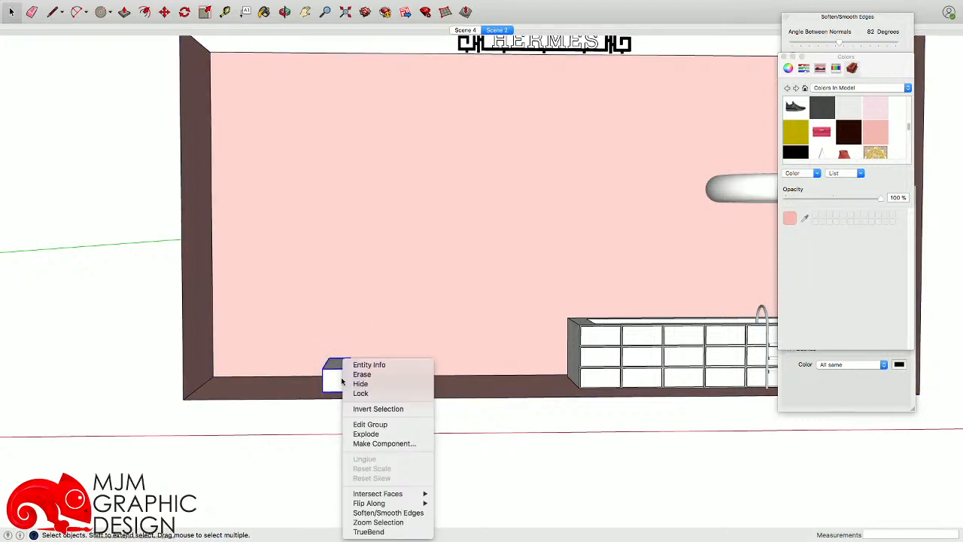
click(389, 444)
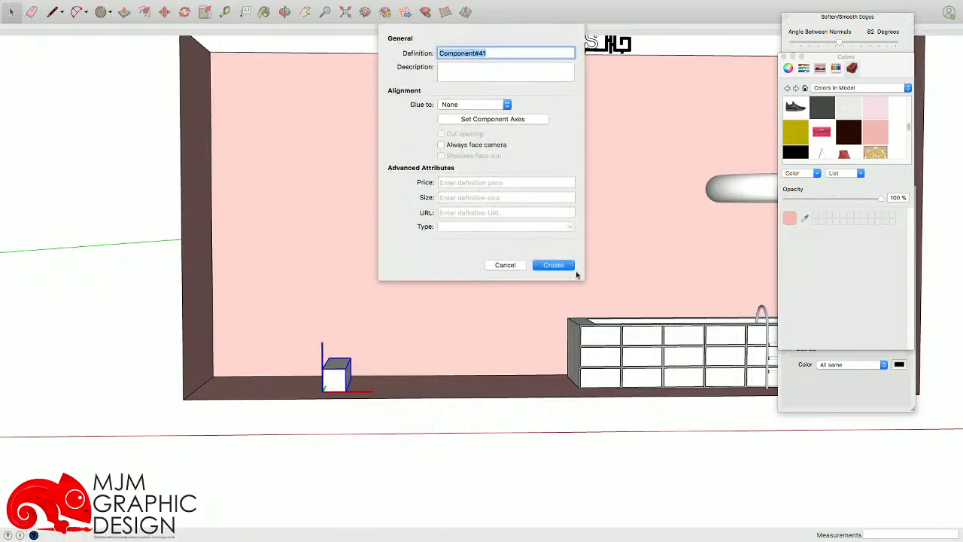
key(Return)
Copy the block diagonally up to the right five times, each copy starting at the previous block's upper corner, forming stairs
scroll(333, 384, up, 5)
key(m)
click(304, 442)
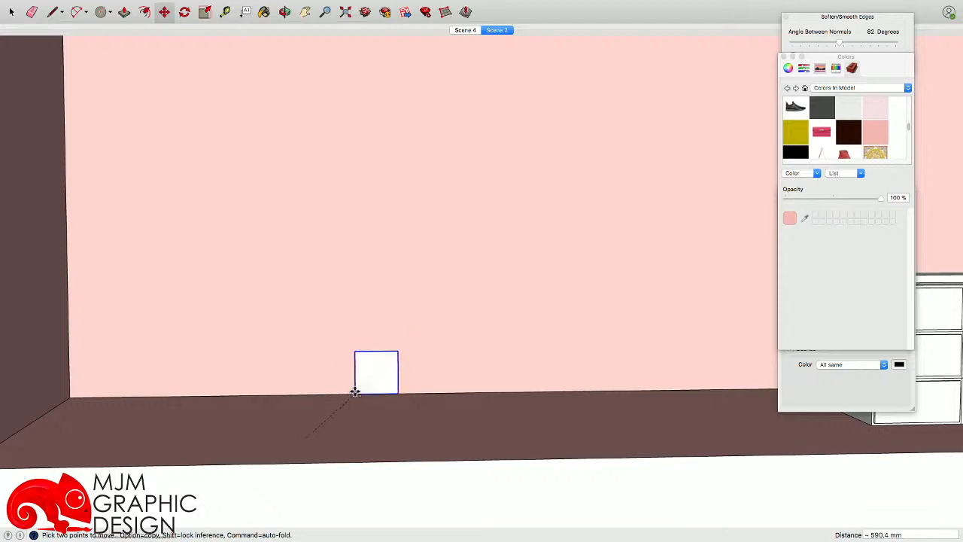
key(alt)
click(357, 387)
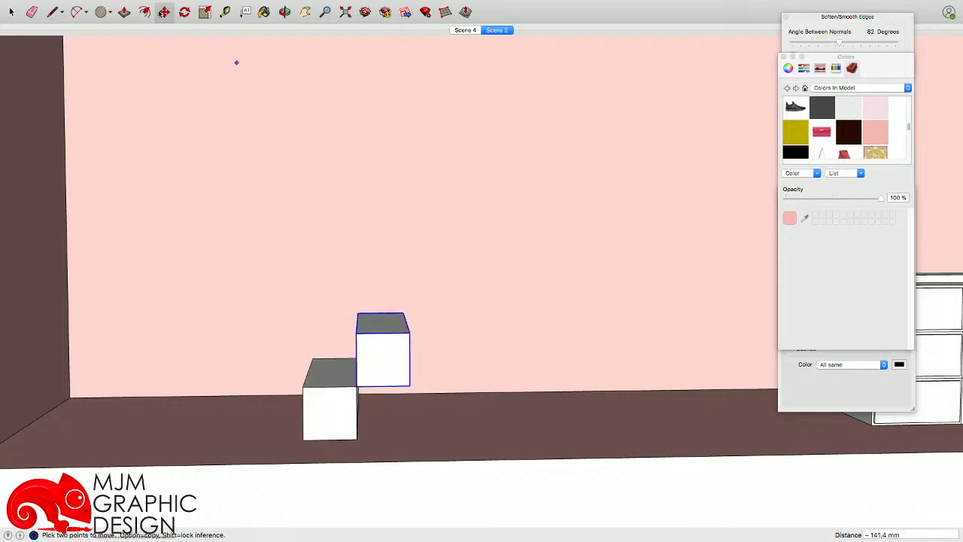
click(356, 387)
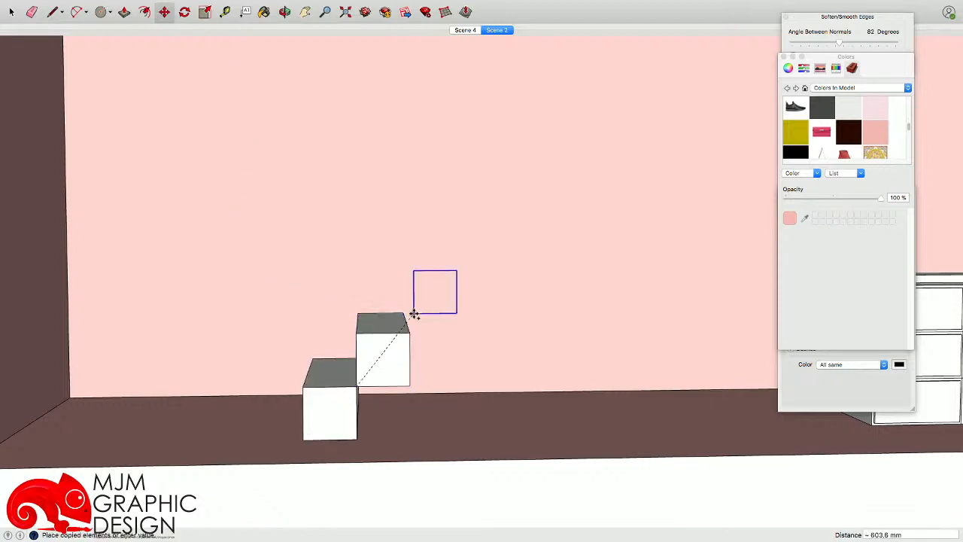
click(410, 331)
click(410, 331)
click(464, 279)
click(464, 279)
click(517, 226)
click(518, 227)
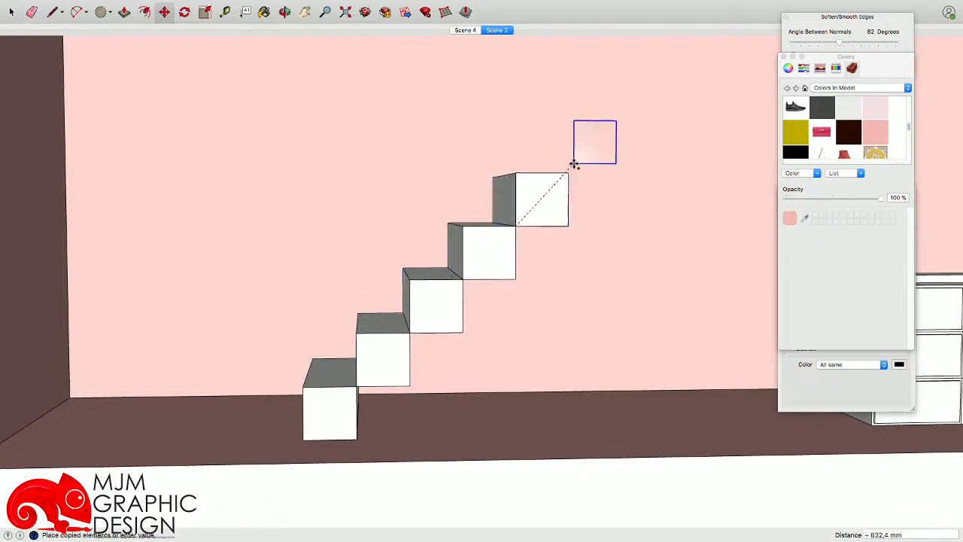
click(569, 173)
Select all six step blocks and group them into one staircase
scroll(490, 279, down, 3)
scroll(428, 311, up, 2)
scroll(429, 311, down, 5)
key(space)
drag(329, 178, 558, 356)
right_click(427, 268)
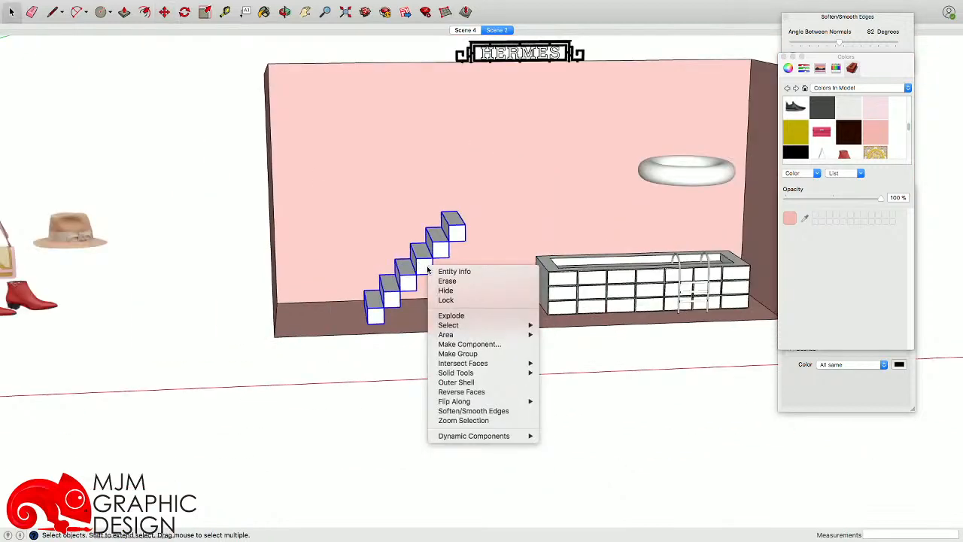
click(457, 353)
middle_drag(458, 354, 403, 388)
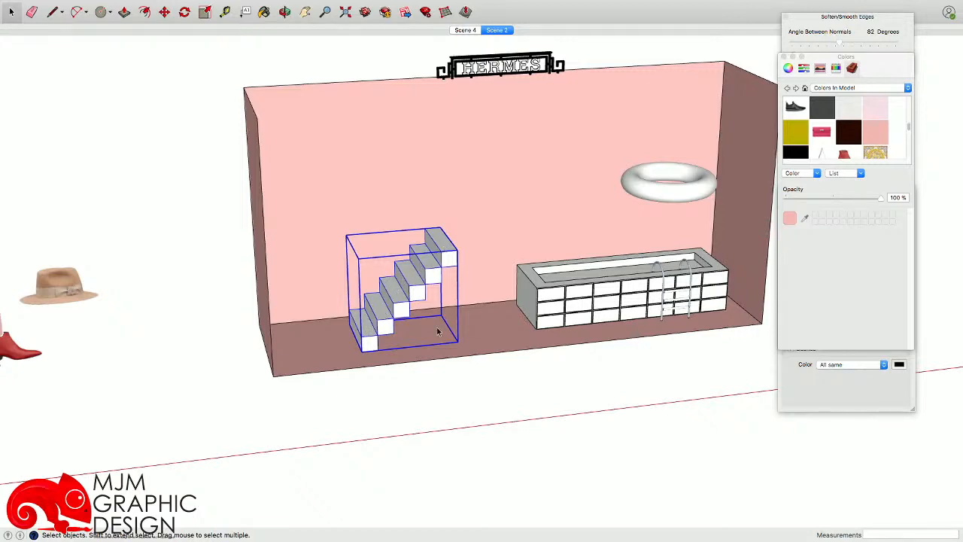
Trace a stepped line along the front riser and tread edges of the third and fourth steps of the staircase
middle_drag(439, 333, 405, 408)
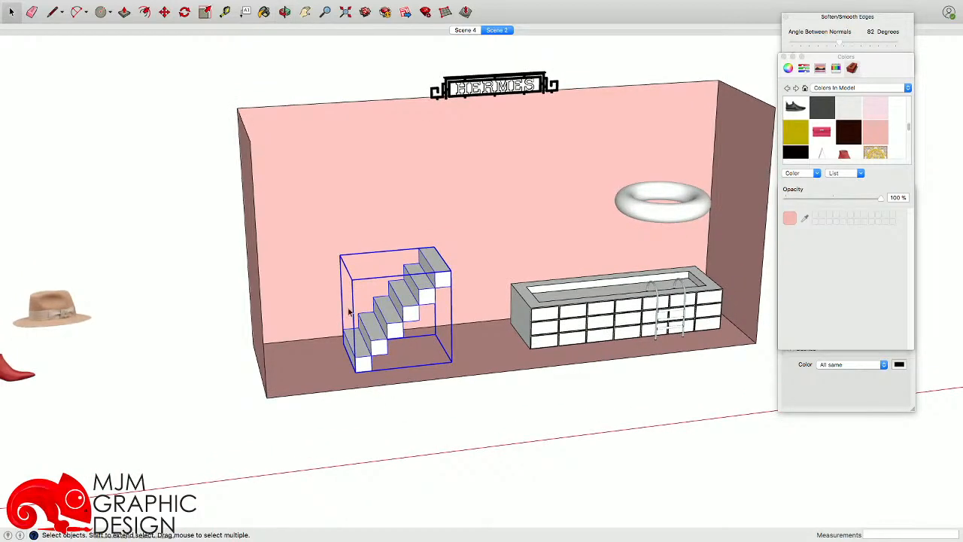
scroll(370, 335, up, 5)
middle_drag(413, 369, 323, 330)
scroll(383, 361, up, 3)
key(l)
scroll(324, 330, up, 3)
click(347, 344)
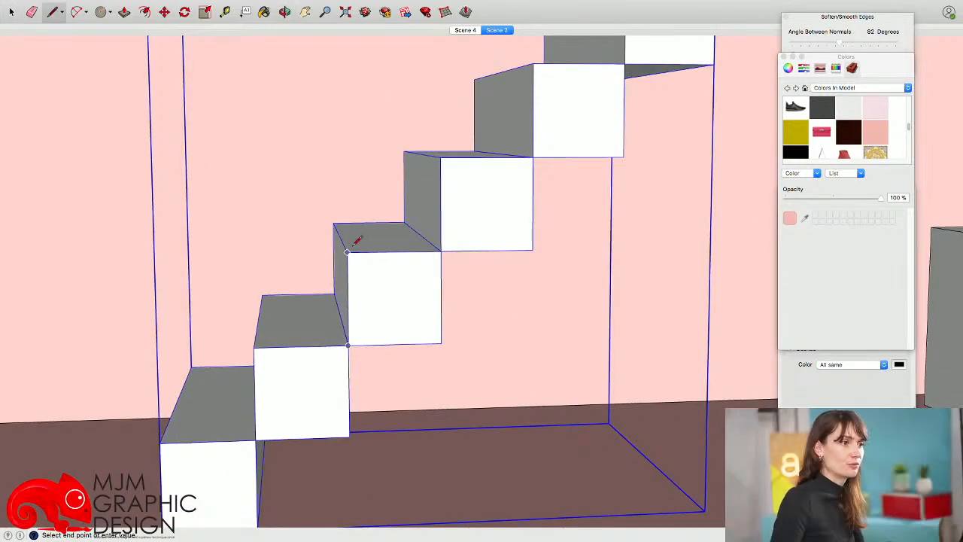
click(441, 249)
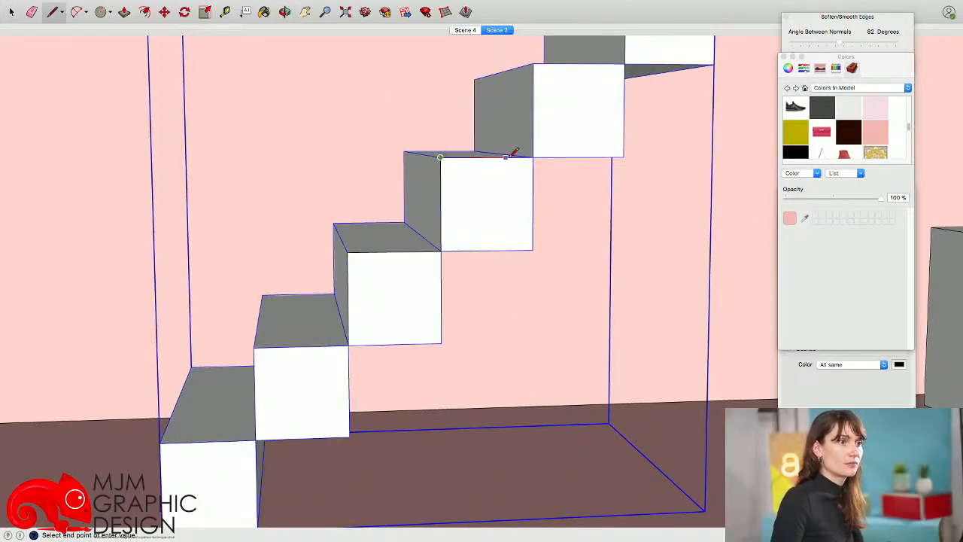
middle_drag(534, 153, 552, 256)
key(space)
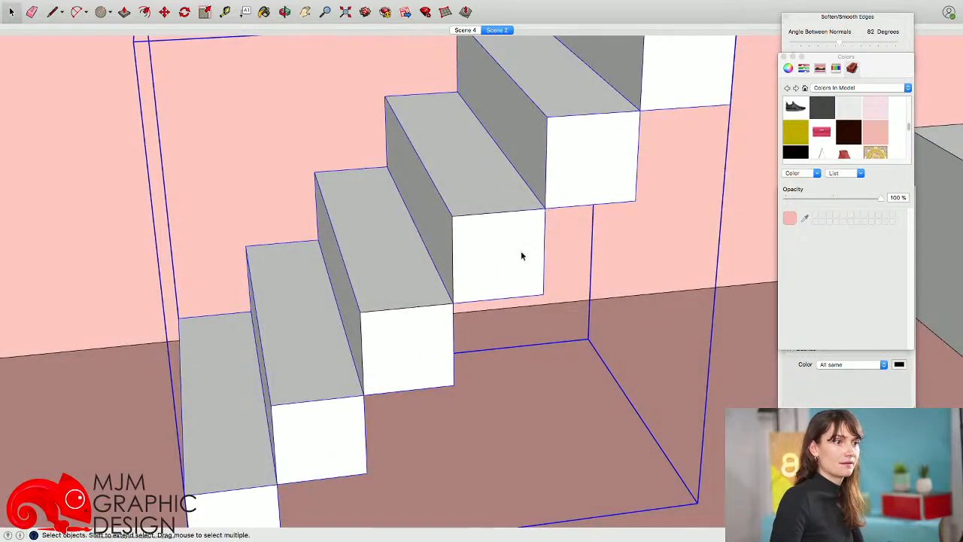
Hide the staircase group and offset the traced stepped line slightly outward
right_click(507, 264)
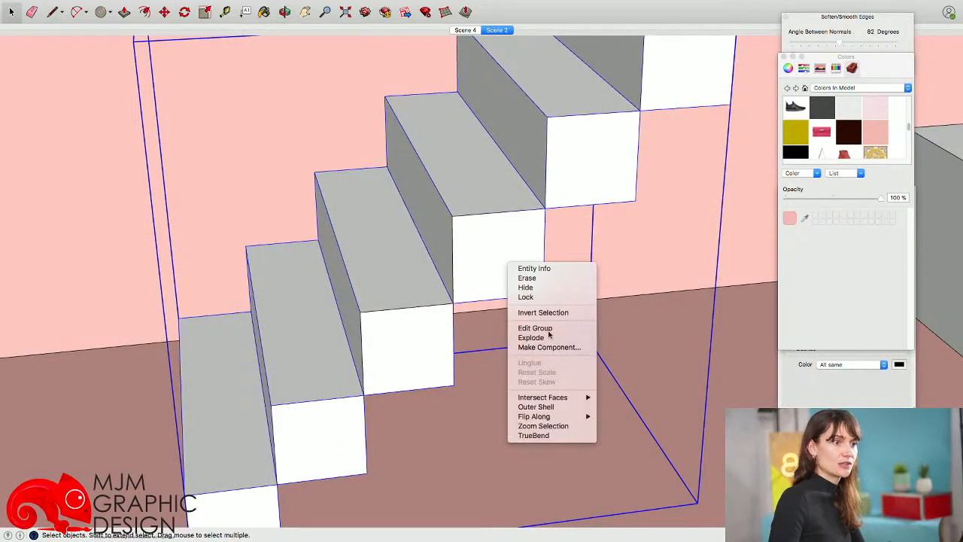
click(533, 288)
middle_drag(524, 290, 420, 233)
triple_click(424, 248)
click(143, 12)
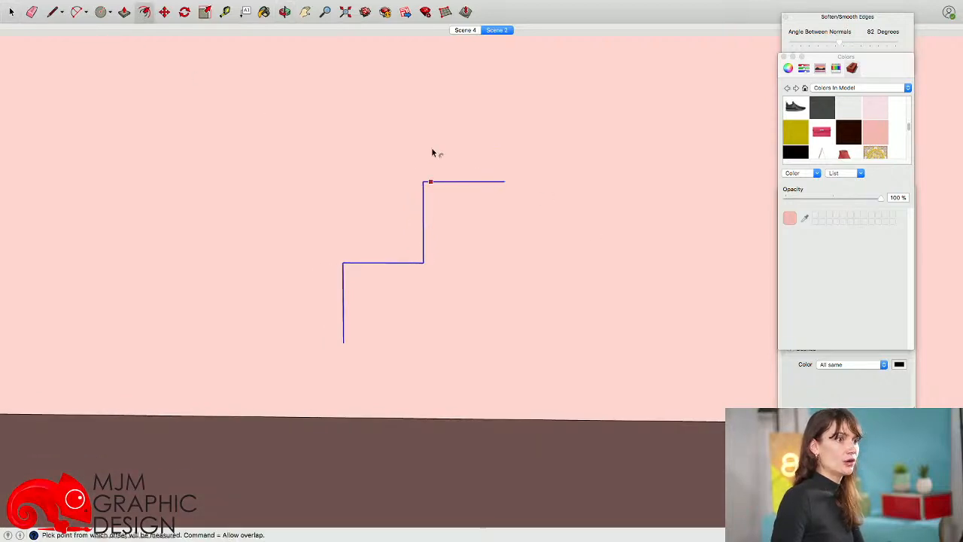
click(447, 181)
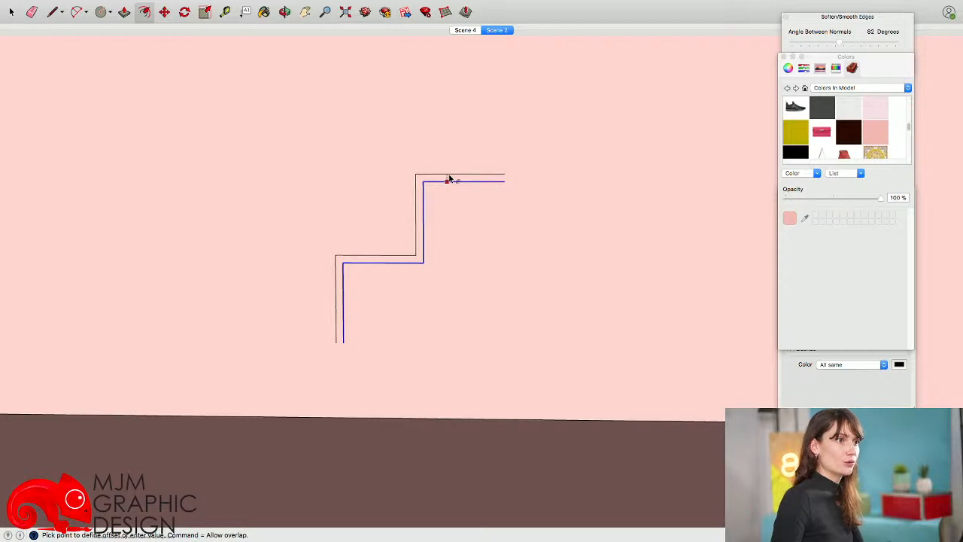
key(Escape)
Close both open ends between the two stepped lines with short lines to form a thin profile
scroll(450, 169, up, 5)
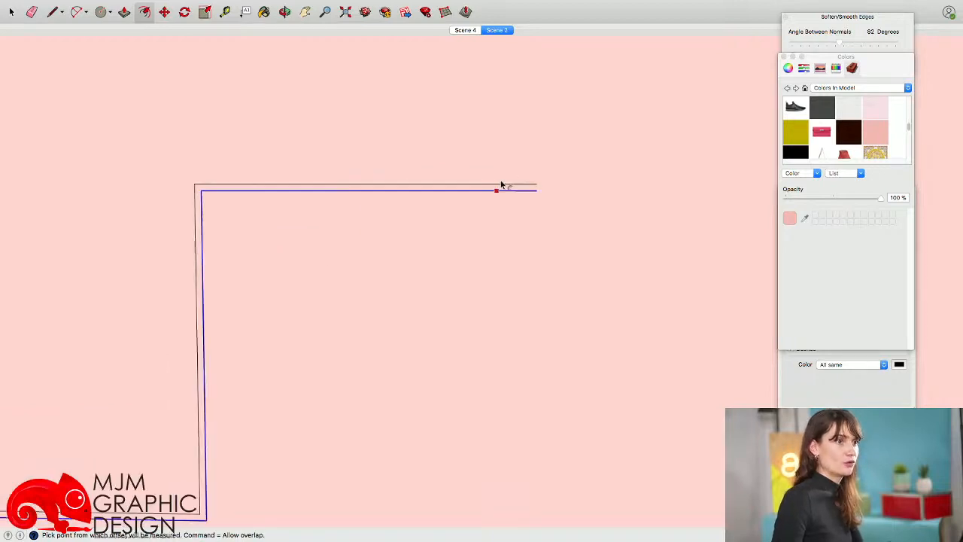
click(57, 17)
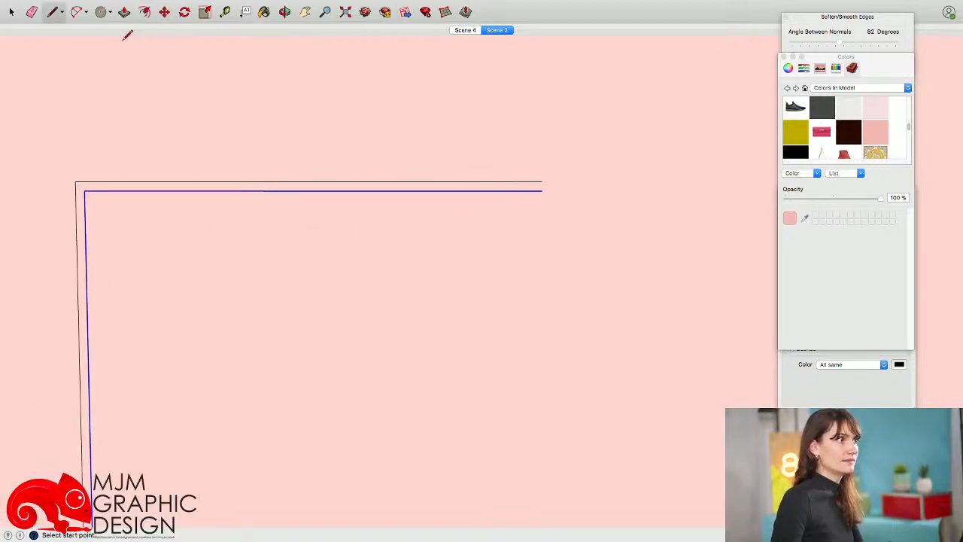
click(541, 191)
scroll(540, 188, down, 5)
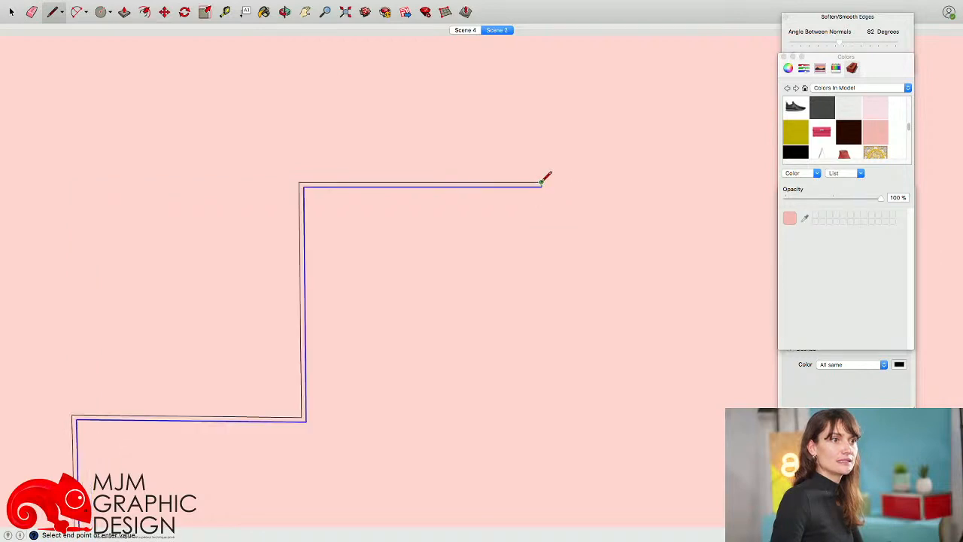
key(Escape)
scroll(353, 313, up, 5)
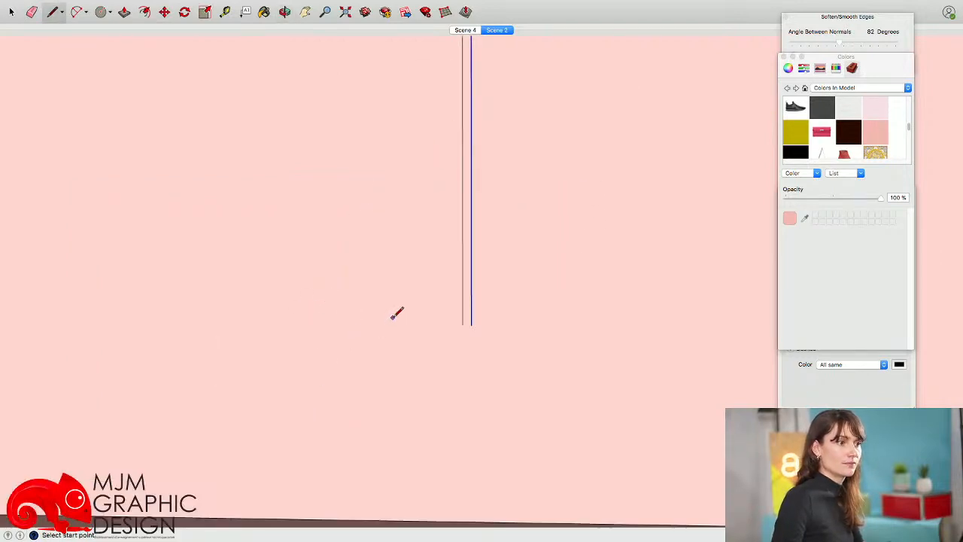
click(632, 331)
click(621, 331)
Extrude the thin stepped profile back over the full depth of the two steps, up to their rear corner
scroll(289, 251, down, 3)
middle_drag(289, 251, 431, 380)
scroll(386, 346, down, 5)
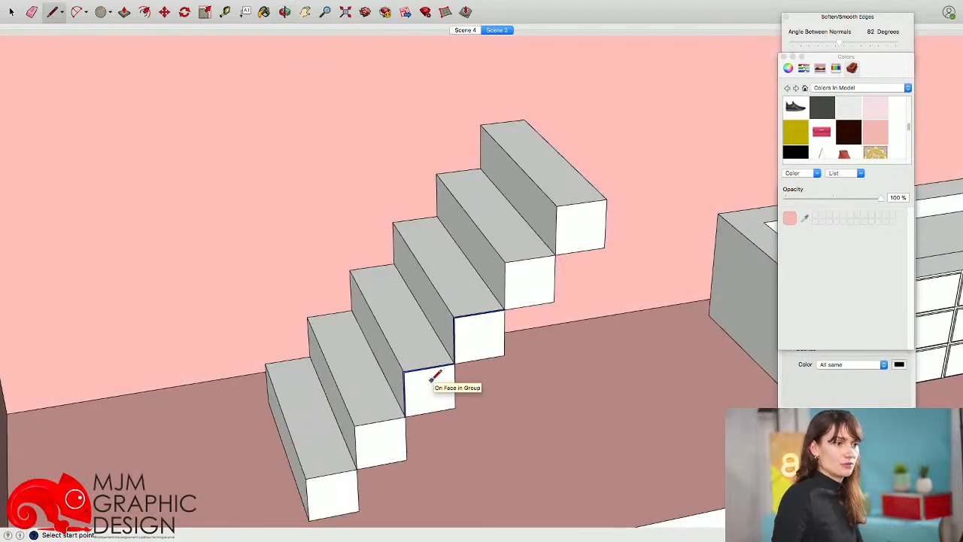
scroll(433, 377, up, 5)
key(space)
key(p)
click(437, 394)
scroll(354, 277, down, 5)
shift+middle_drag(292, 130, 361, 272)
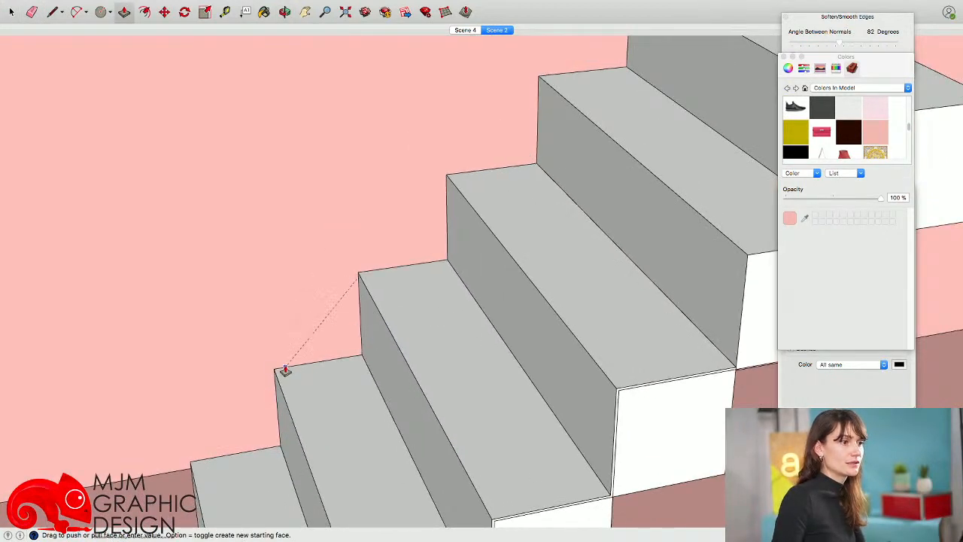
click(282, 370)
Hide the block staircase and group the whole thin stepped cover
scroll(282, 371, down, 3)
key(space)
click(381, 422)
key(Delete)
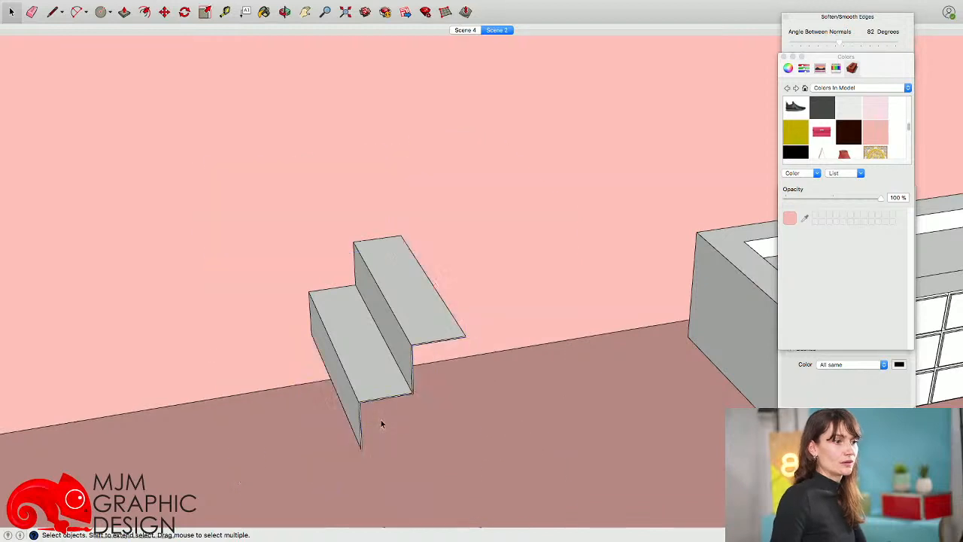
middle_drag(376, 369, 474, 320)
triple_click(434, 350)
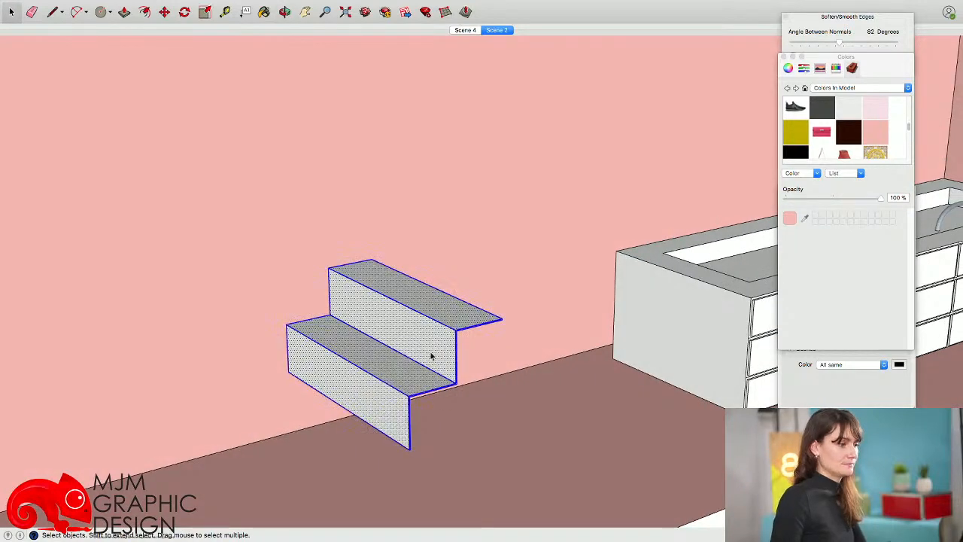
right_click(427, 353)
click(462, 430)
mouse_move(462, 431)
middle_down()
mouse_move(429, 415)
mouse_move(462, 426)
middle_up()
scroll(909, 131, down, 1)
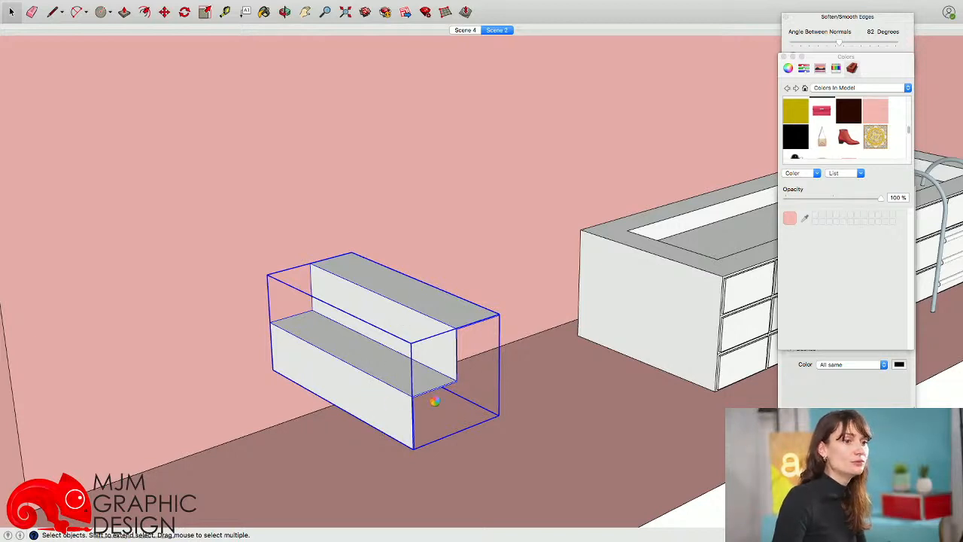
Open the stepped cover group and paint its lower riser with the yellow medallion scarf texture
shift+middle_drag(489, 375, 462, 385)
double_click(361, 400)
click(356, 402)
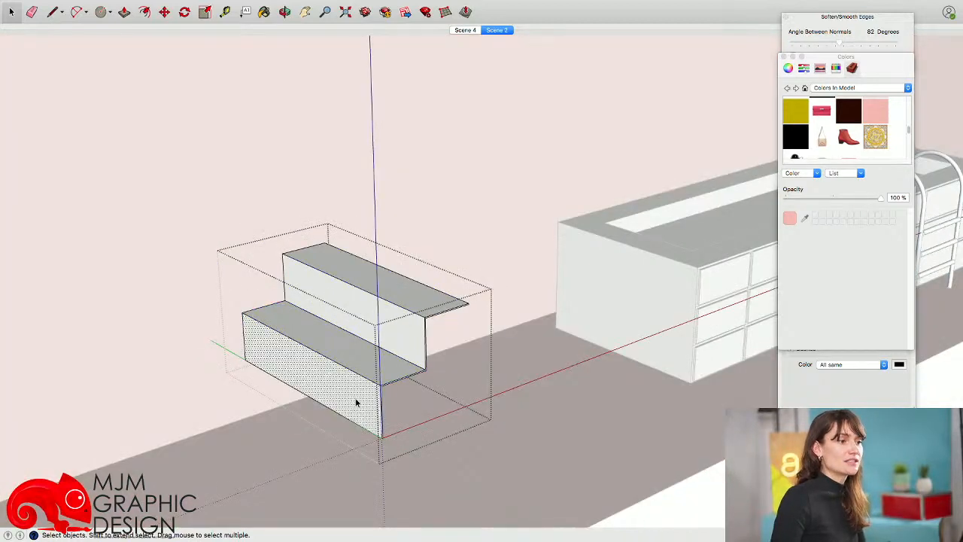
click(875, 135)
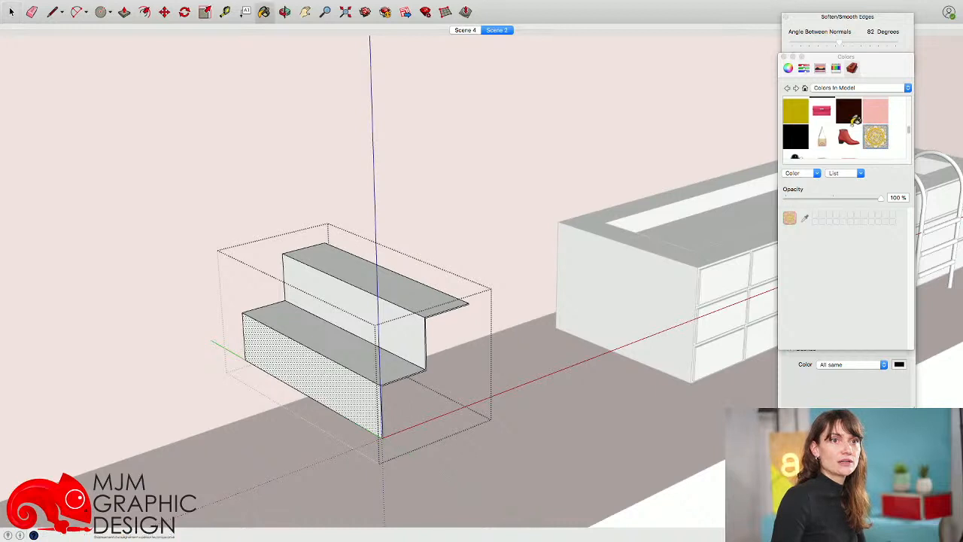
click(320, 395)
Reposition and enlarge the scarf texture on the lower riser so one tile spans the riser's full length
right_click(315, 349)
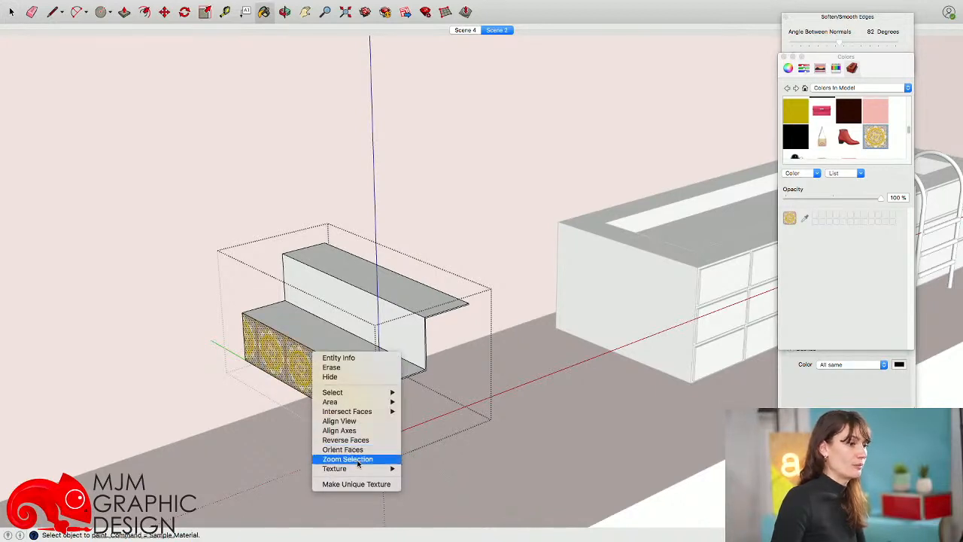
click(423, 468)
drag(328, 401, 388, 431)
drag(328, 397, 248, 358)
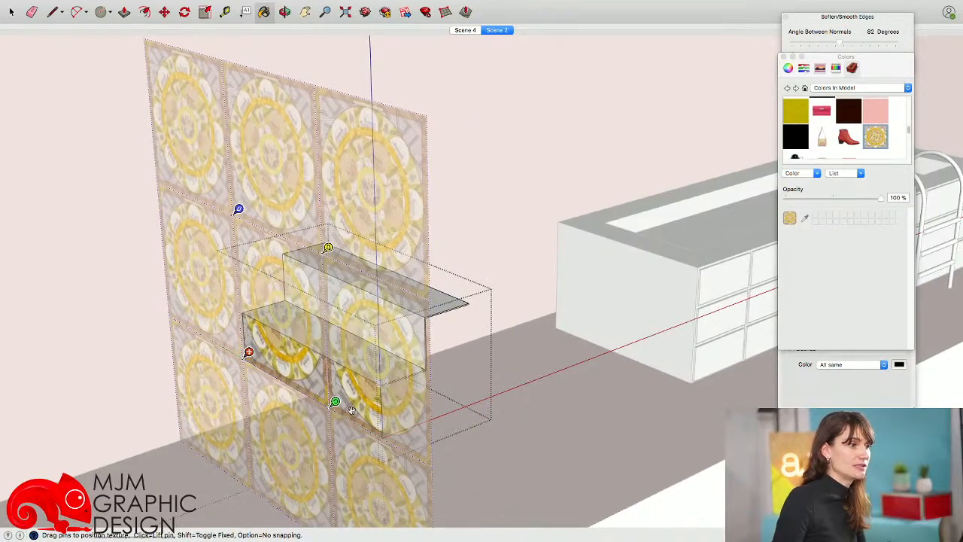
drag(338, 407, 389, 433)
key(Return)
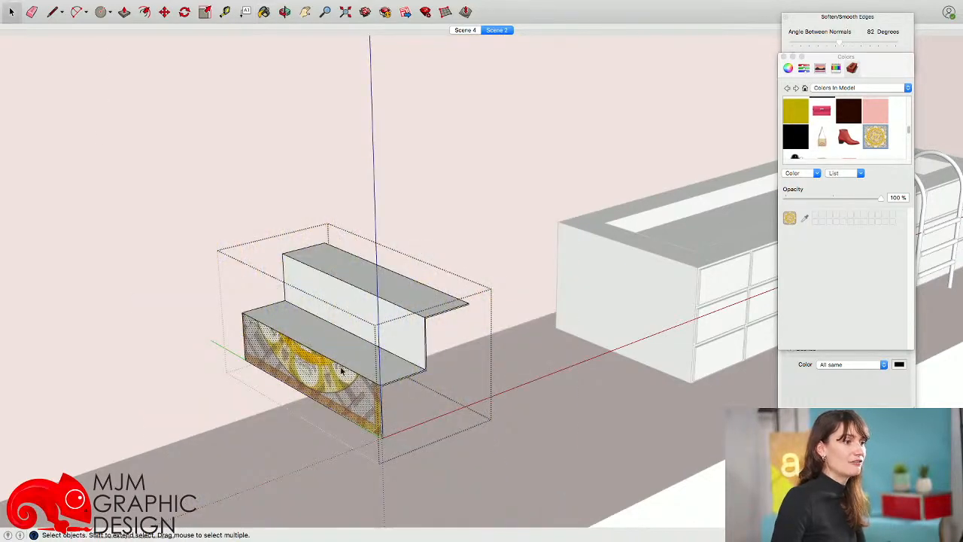
Sample the riser's adjusted texture and paint it onto the lower tread, the upper riser and the upper tread
shift+click(356, 362)
middle_drag(357, 362, 358, 381)
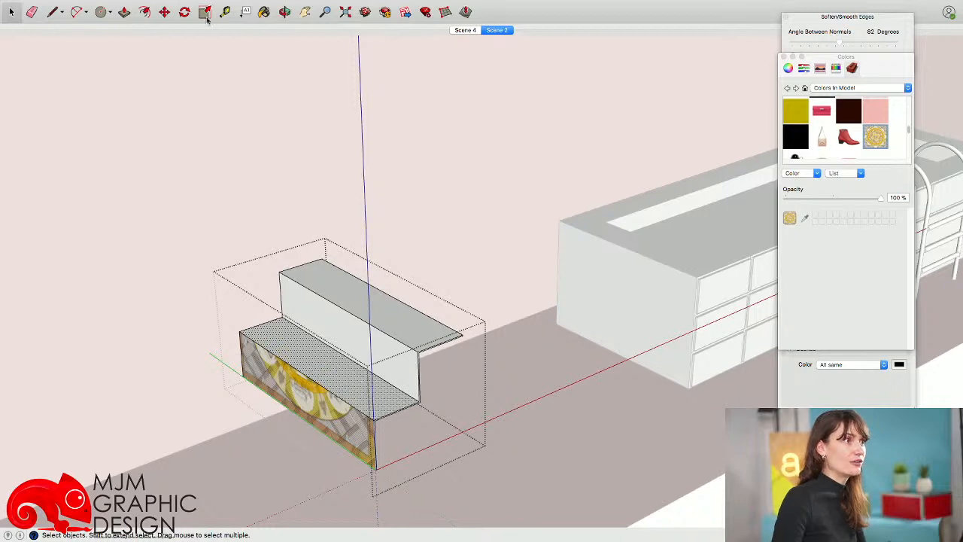
key(b)
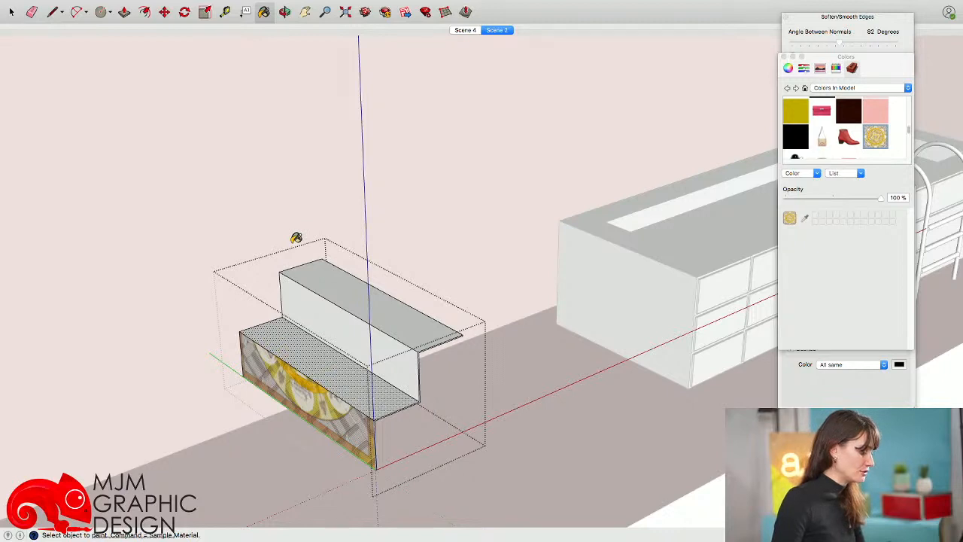
key(super)
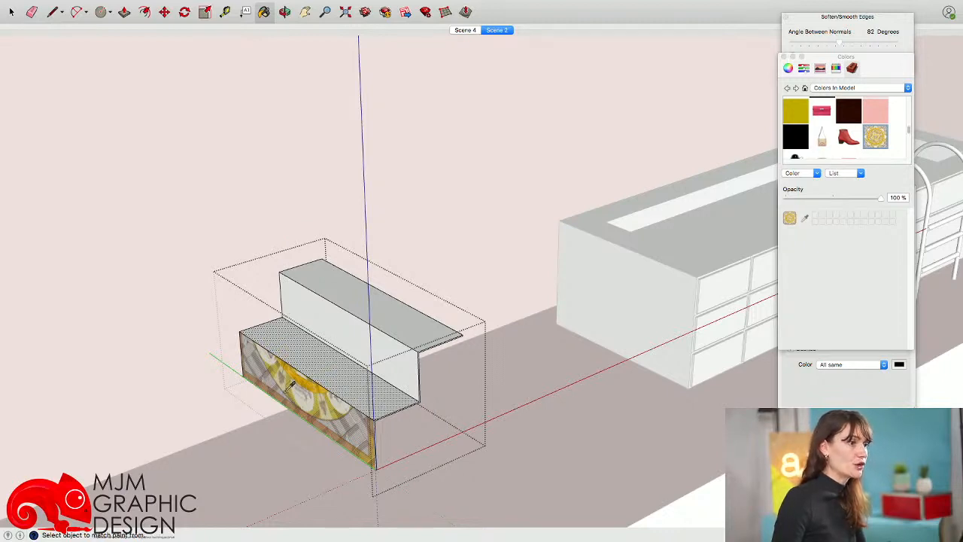
click(303, 344)
scroll(314, 355, up, 6)
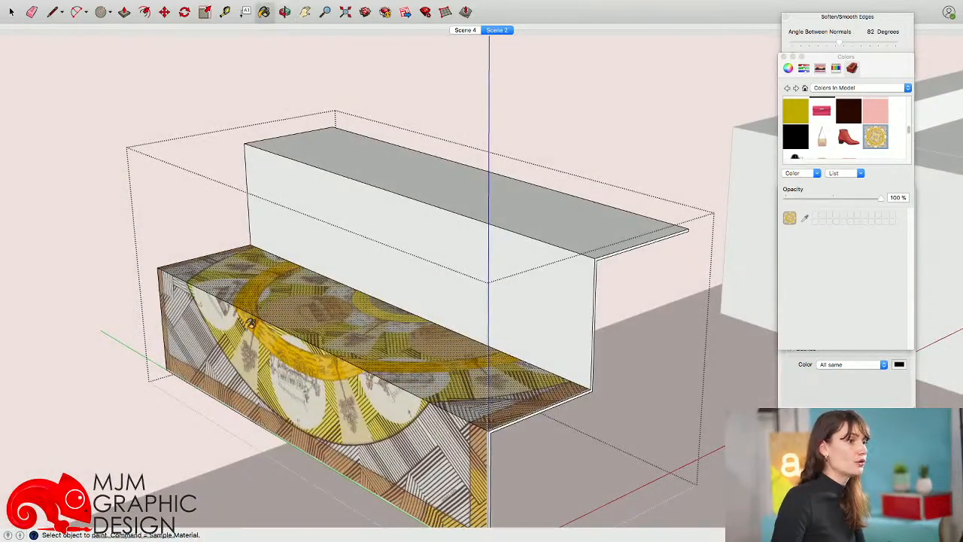
scroll(254, 240, down, 5)
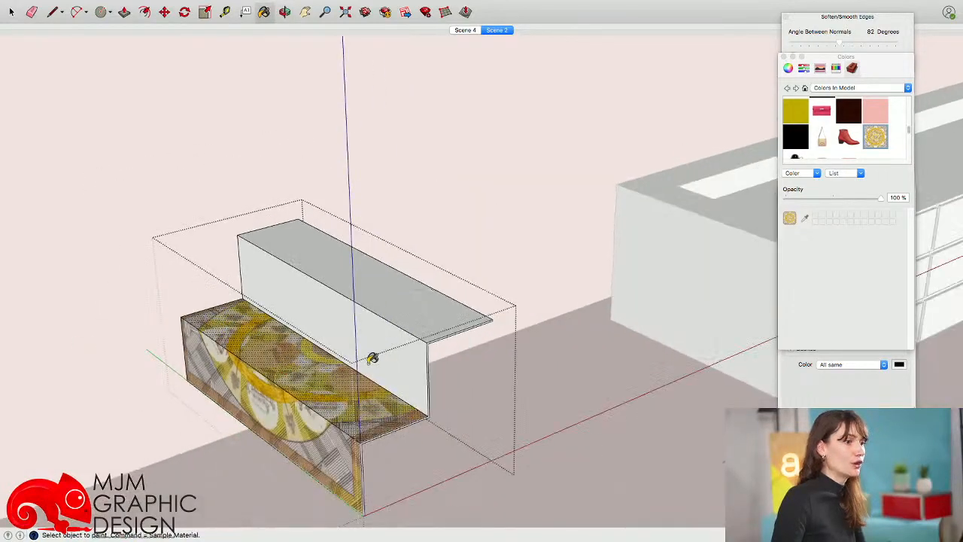
click(378, 348)
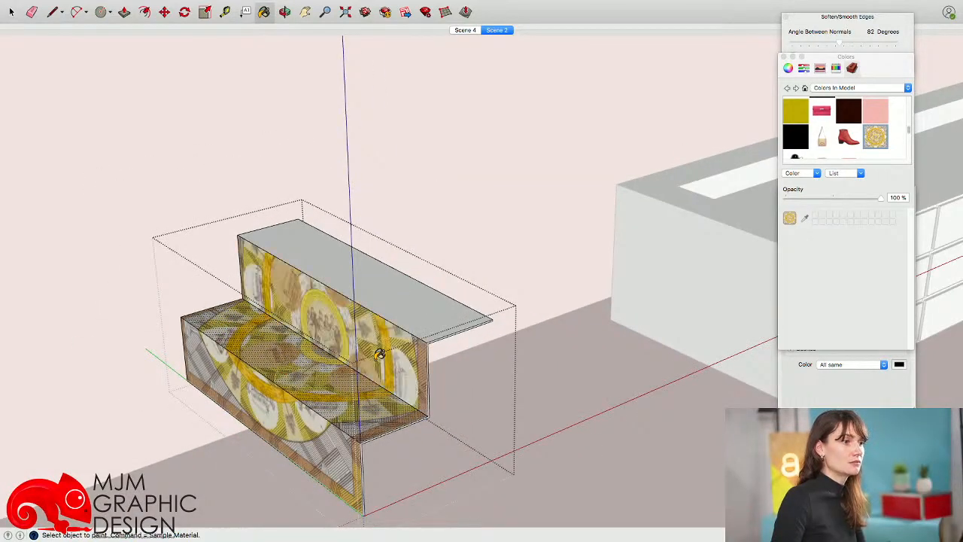
click(403, 303)
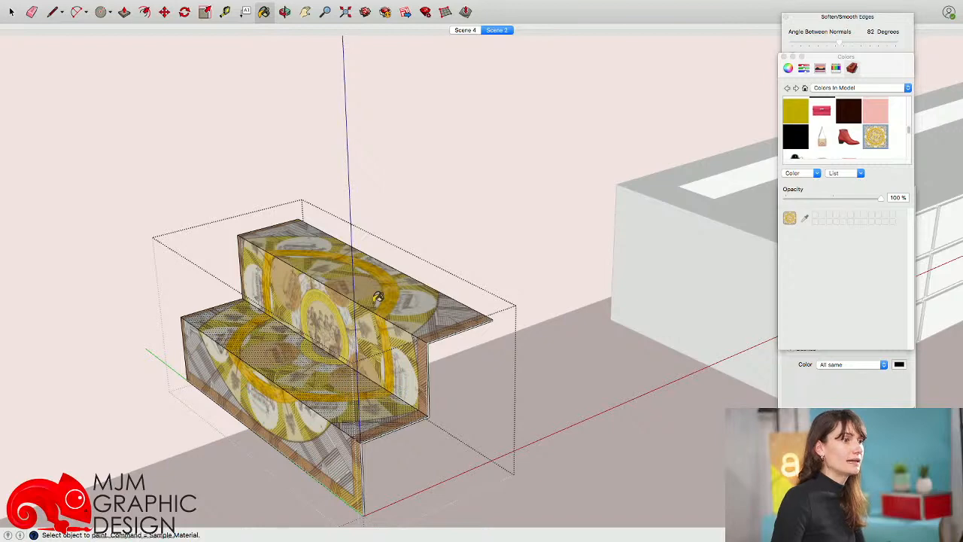
Combine the staircase and its scarf-patterned cover into one group
scroll(363, 273, down, 6)
key(space)
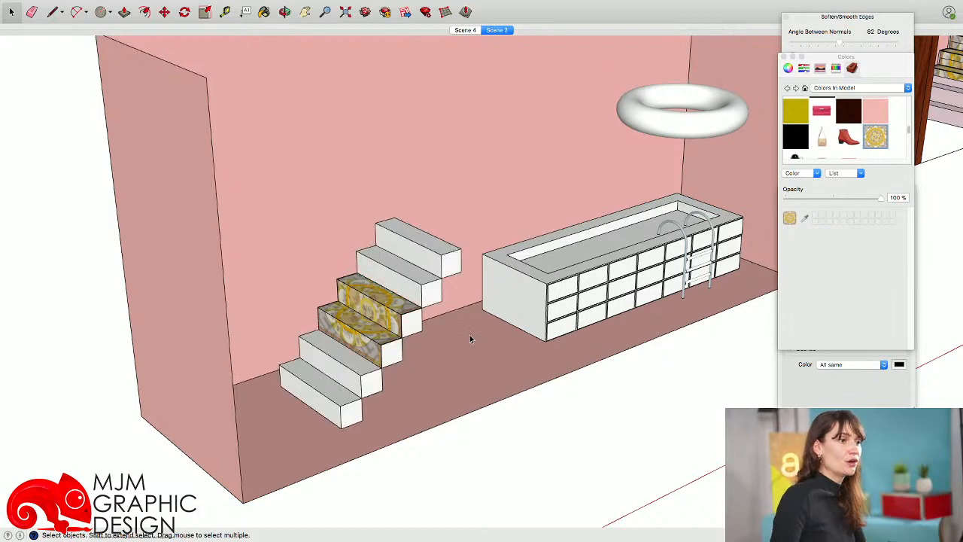
middle_drag(470, 335, 428, 325)
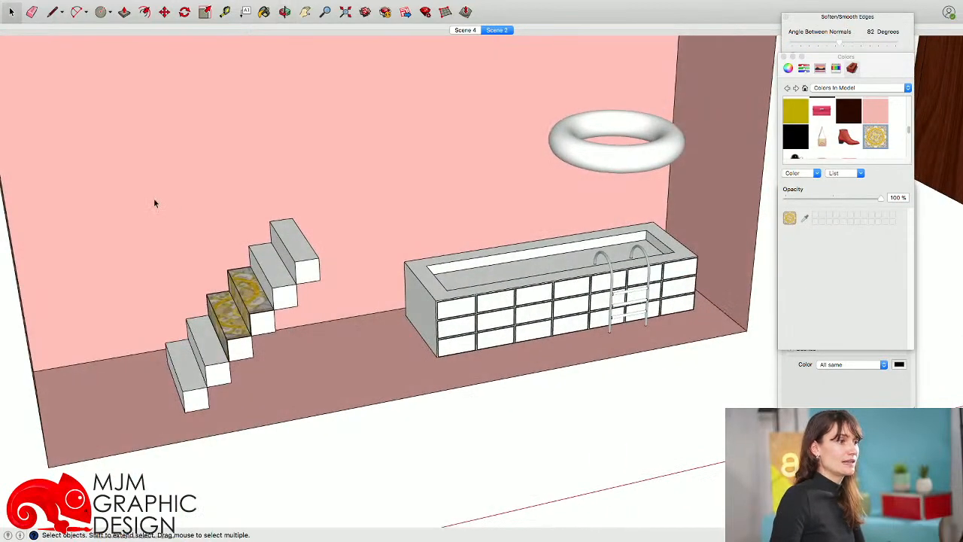
drag(101, 100, 369, 477)
right_click(252, 315)
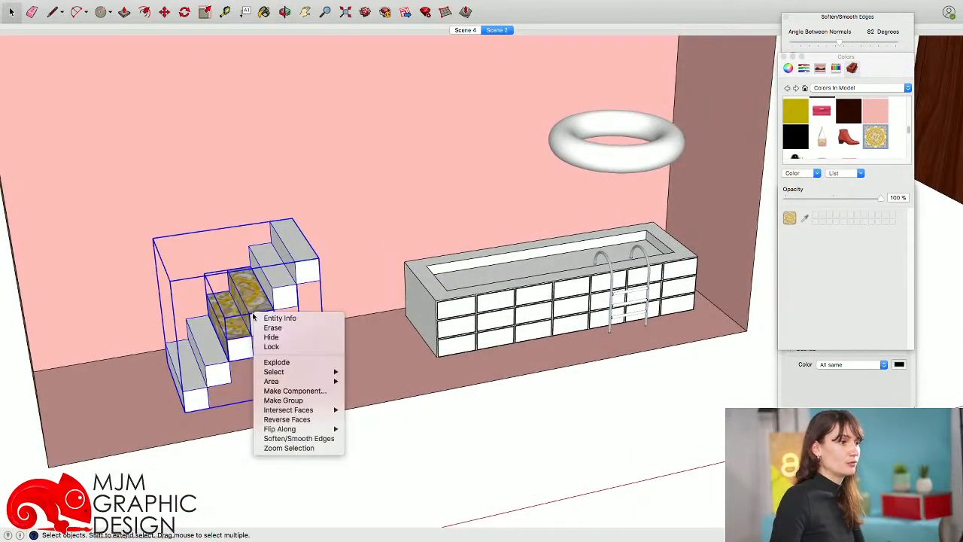
click(291, 402)
Move the combined staircase group slightly along the floor toward the pool
shift+middle_drag(317, 394, 288, 400)
key(m)
drag(269, 397, 304, 391)
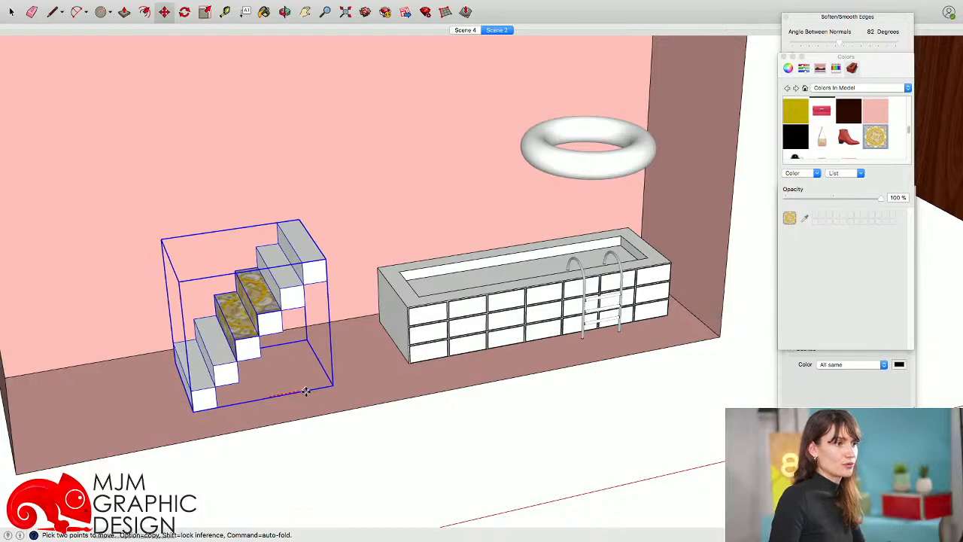
shift+middle_drag(298, 324, 279, 426)
middle_drag(296, 385, 271, 374)
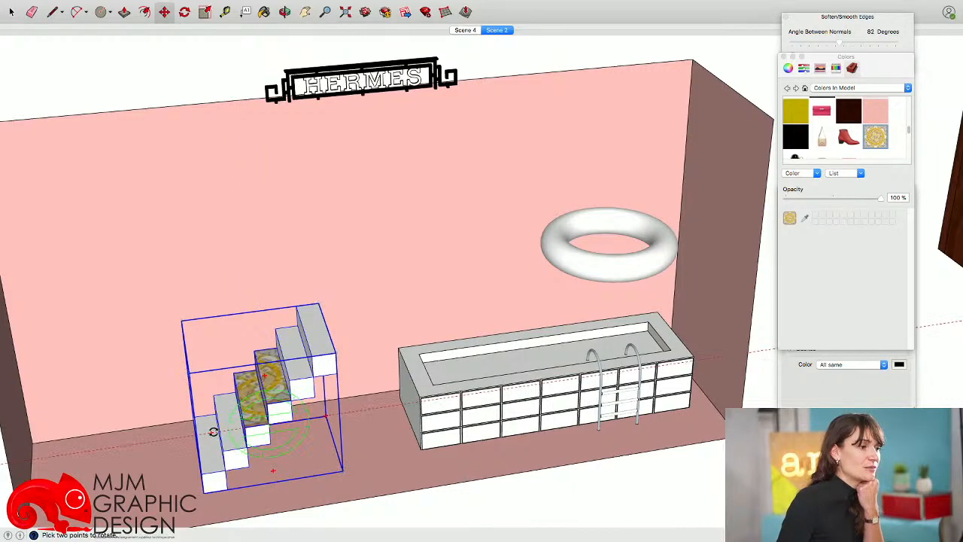
click(328, 415)
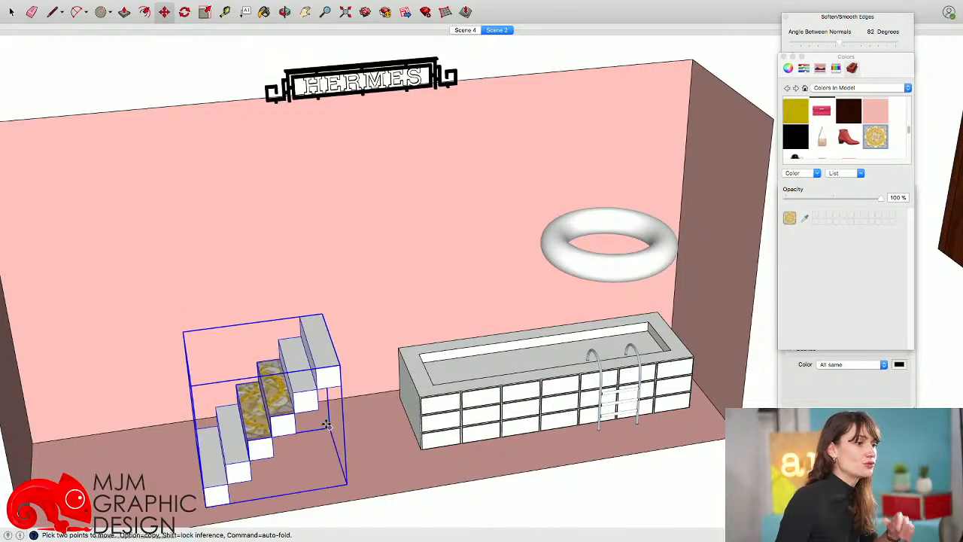
key(Escape)
key(space)
middle_drag(293, 395, 320, 361)
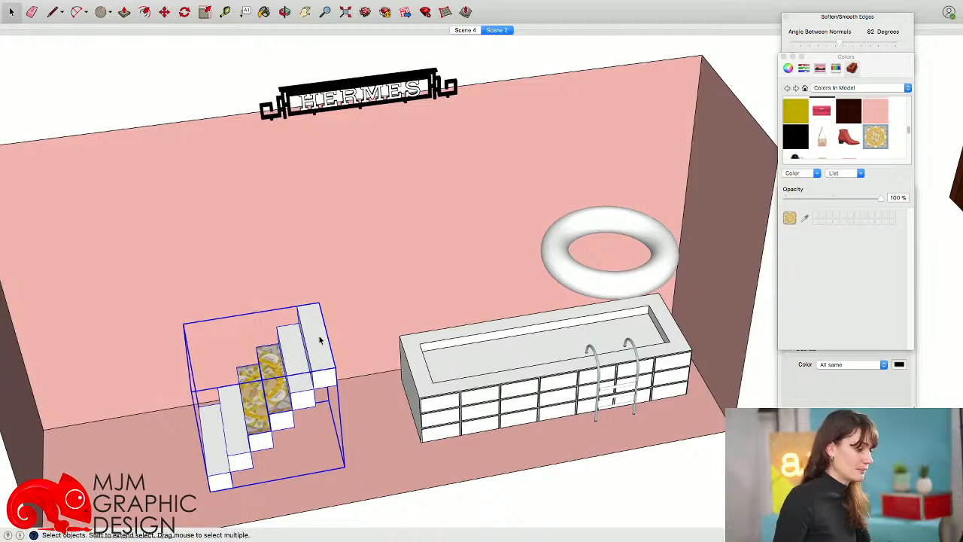
Reposition the staircase group on the window floor so it stands closer to the end of the pool
key(m)
click(313, 336)
click(320, 314)
shift+middle_drag(348, 391, 345, 348)
click(336, 433)
click(377, 424)
key(space)
click(377, 428)
middle_drag(373, 437, 320, 372)
scroll(352, 420, down, 4)
scroll(353, 420, down, 2)
click(351, 430)
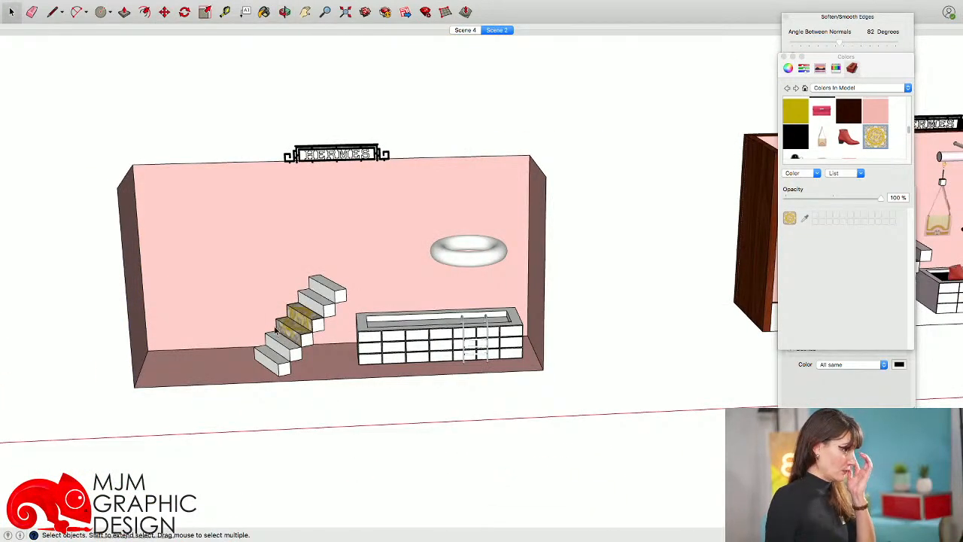
Draw a long, thin horizontal rectangle on the back wall, above and beside the staircase, as a shelf outline
shift+middle_drag(677, 365, 361, 350)
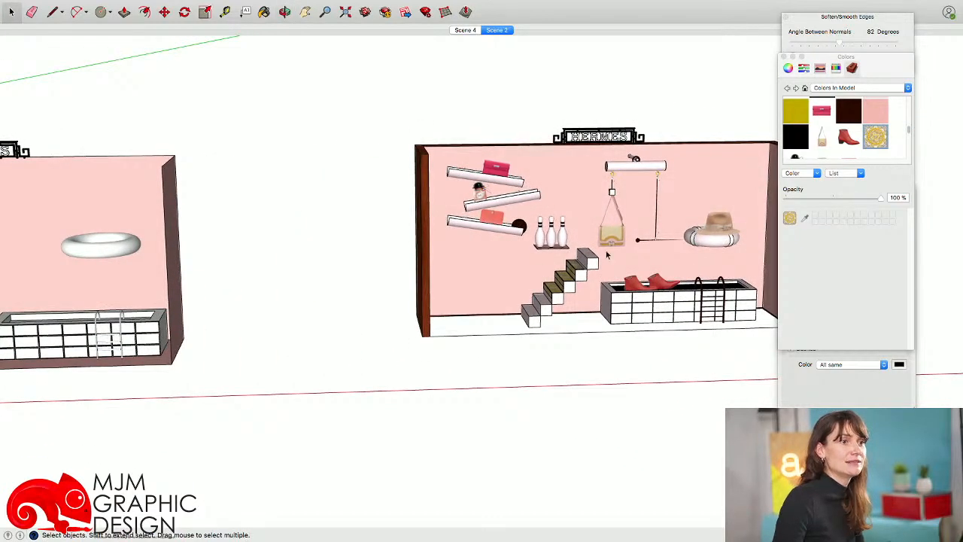
shift+middle_drag(324, 316, 547, 334)
shift+middle_drag(159, 304, 283, 311)
scroll(244, 291, up, 4)
key(l)
scroll(289, 291, up, 3)
click(267, 286)
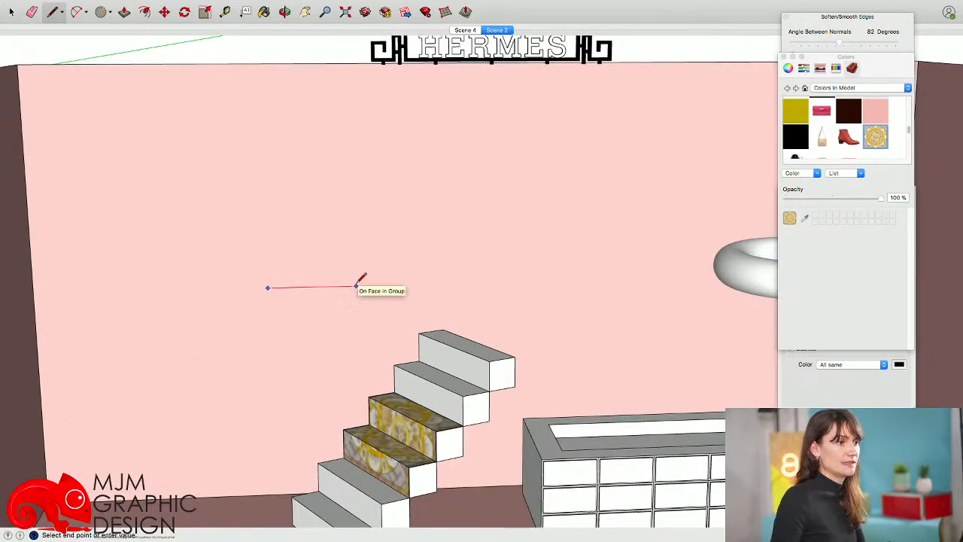
scroll(358, 275, up, 3)
scroll(358, 272, up, 2)
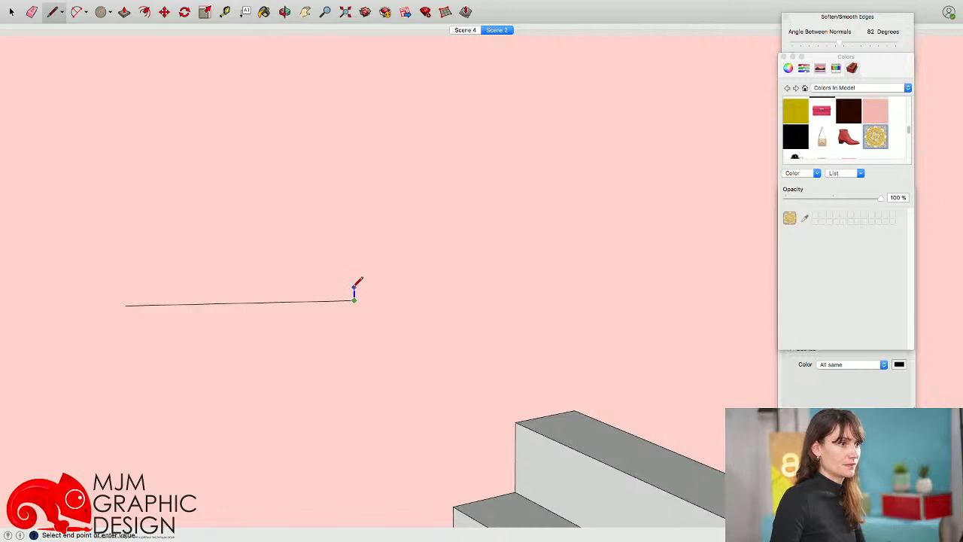
click(354, 290)
click(125, 297)
Extrude the thin rectangle outward from the back wall into a flat shelf slab
middle_drag(127, 300, 293, 347)
key(p)
click(291, 333)
scroll(324, 390, down, 3)
click(326, 393)
Make the whole shelf slab, with all its faces and edges, a group
key(space)
triple_click(316, 373)
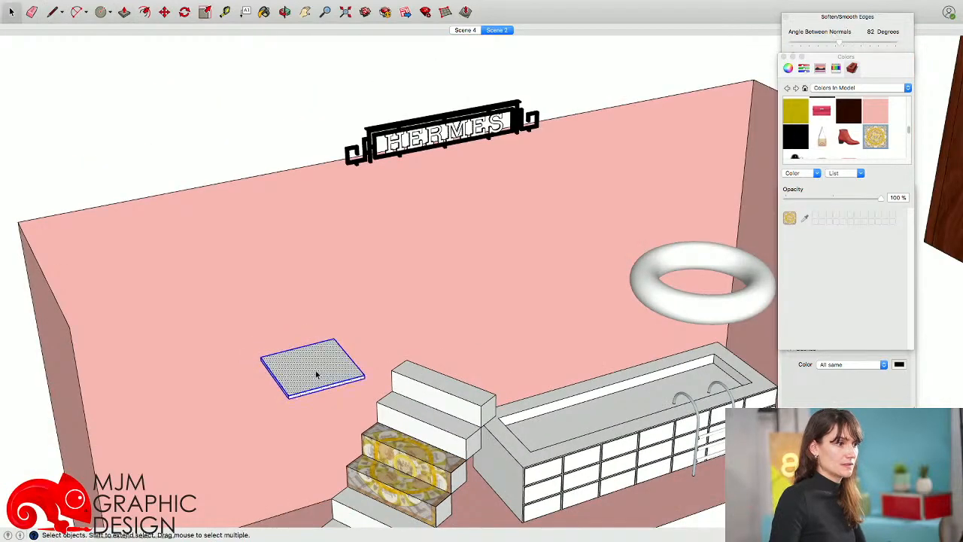
right_click(317, 372)
click(346, 448)
Draw a narrow upright rectangle standing on the middle of the shelf's top surface
mouse_move(342, 442)
middle_down()
mouse_move(283, 363)
mouse_move(274, 303)
mouse_move(294, 307)
middle_up()
key(l)
click(286, 318)
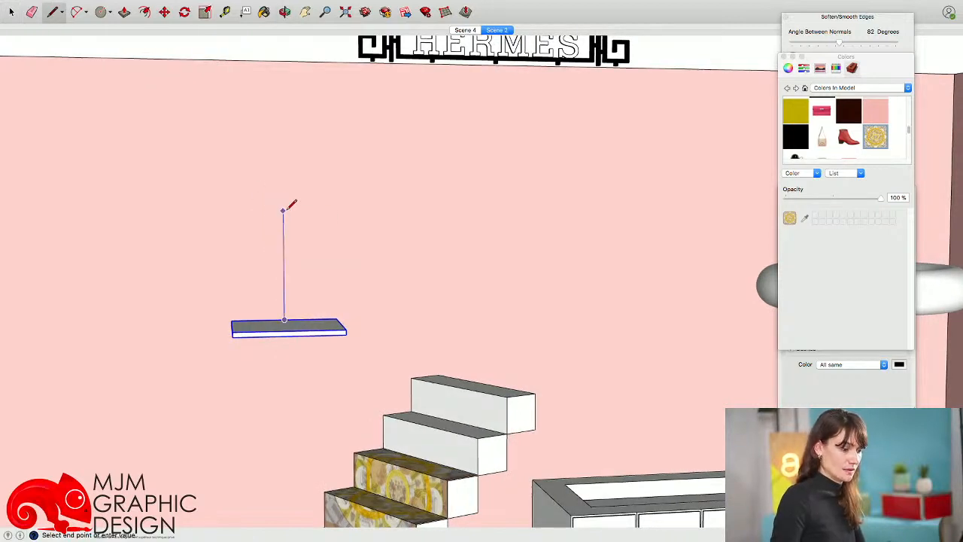
click(284, 228)
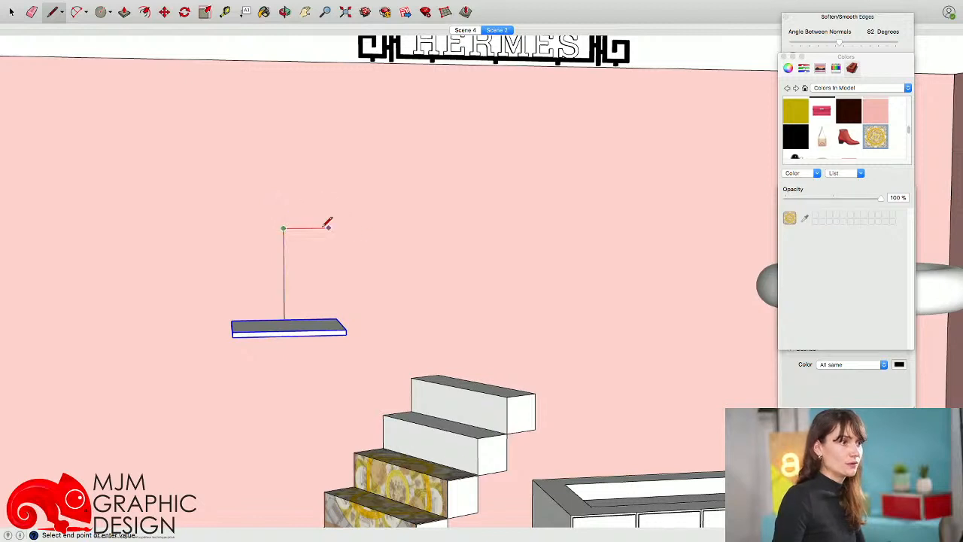
click(325, 319)
click(284, 319)
Make the upright rectangle on the shelf a separate group
middle_drag(288, 319, 298, 284)
key(space)
click(298, 287)
right_click(302, 283)
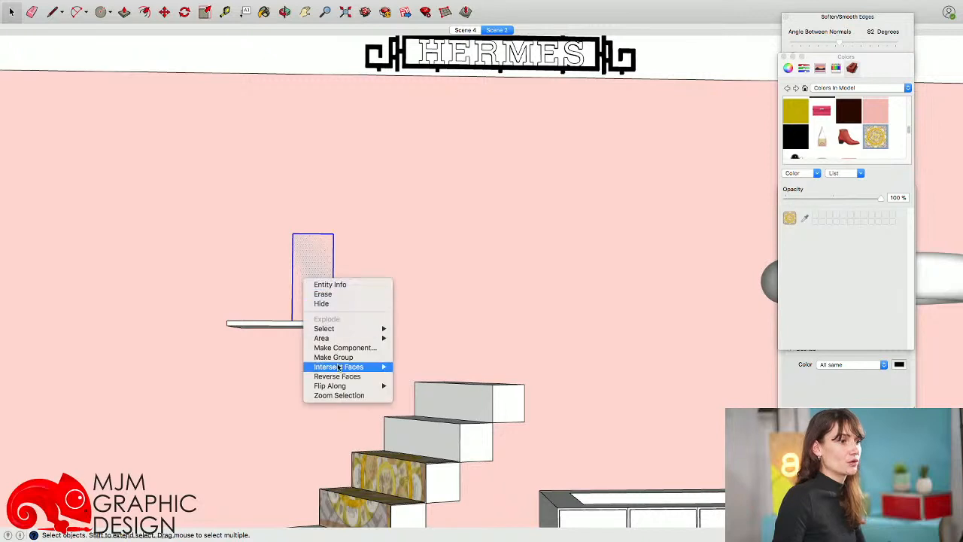
click(331, 356)
Draw a rounded arc on the upright rectangle, from near the top of its vertical edge inward and down, for the bowling pin's head
middle_drag(331, 356, 263, 301)
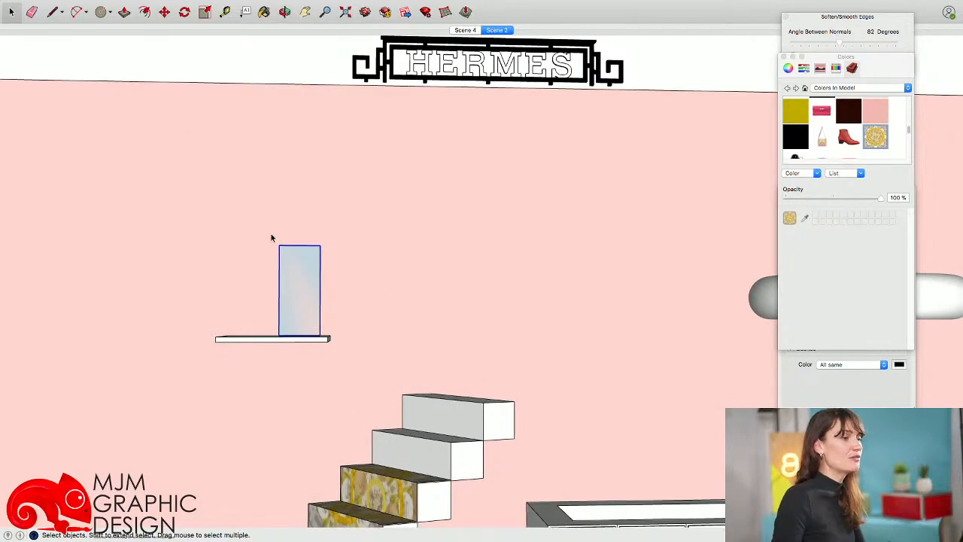
scroll(280, 286, up, 6)
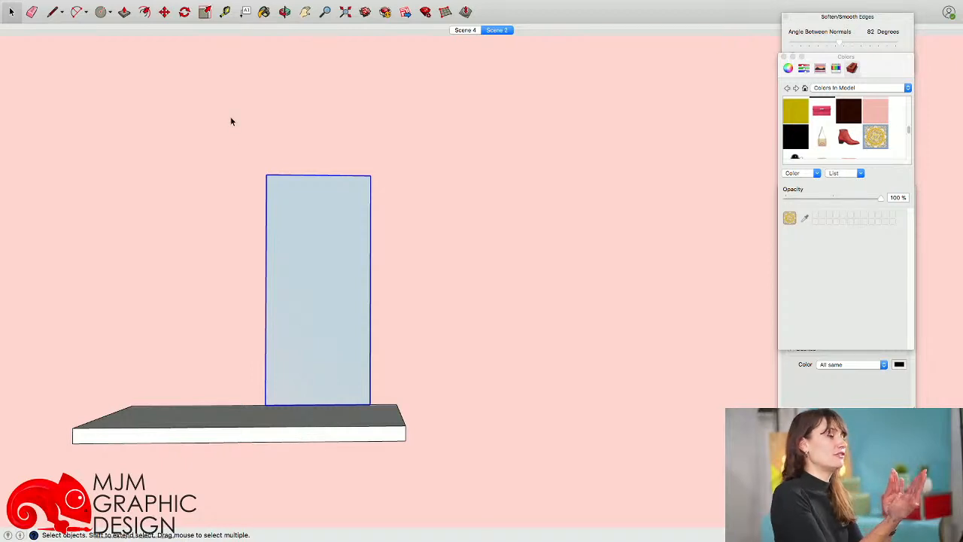
click(79, 12)
scroll(361, 280, up, 2)
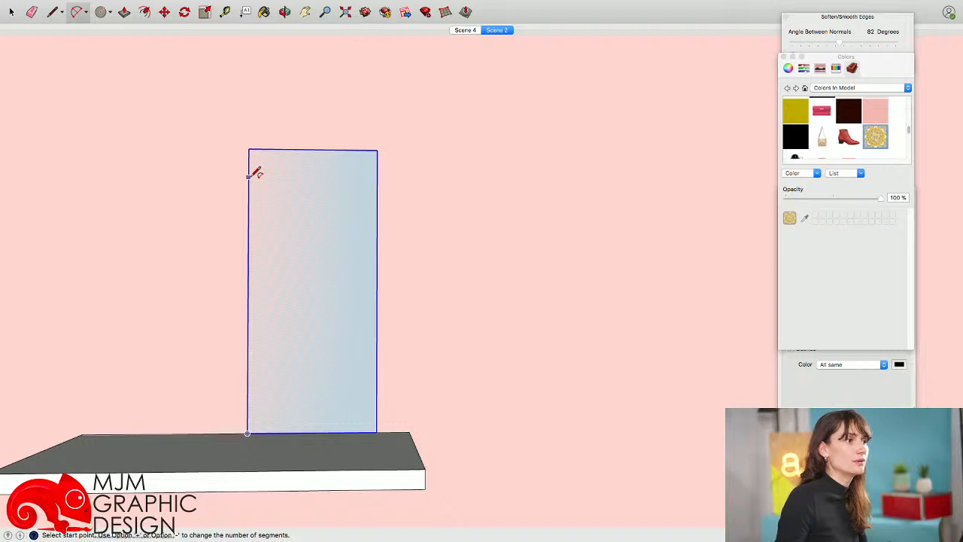
click(248, 178)
scroll(272, 190, up, 2)
click(286, 207)
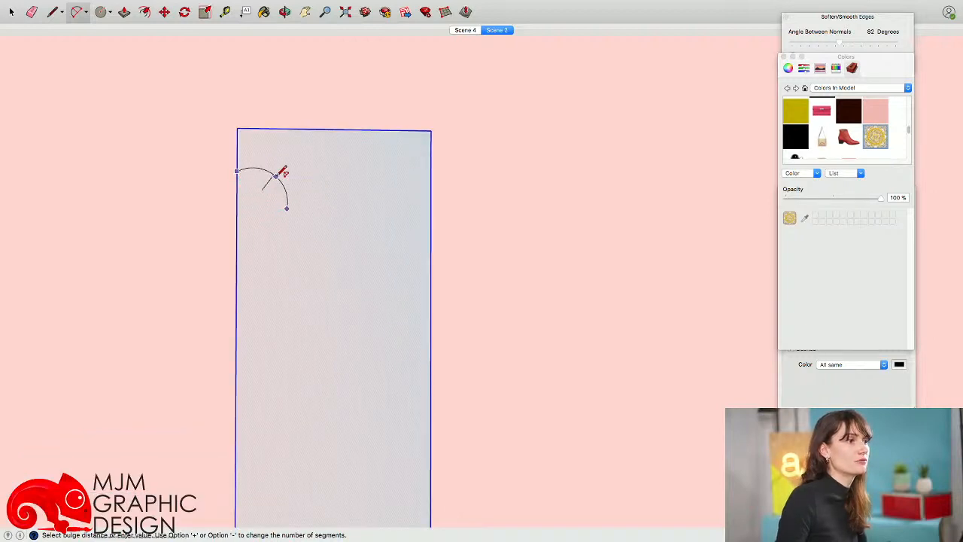
click(276, 176)
click(554, 172)
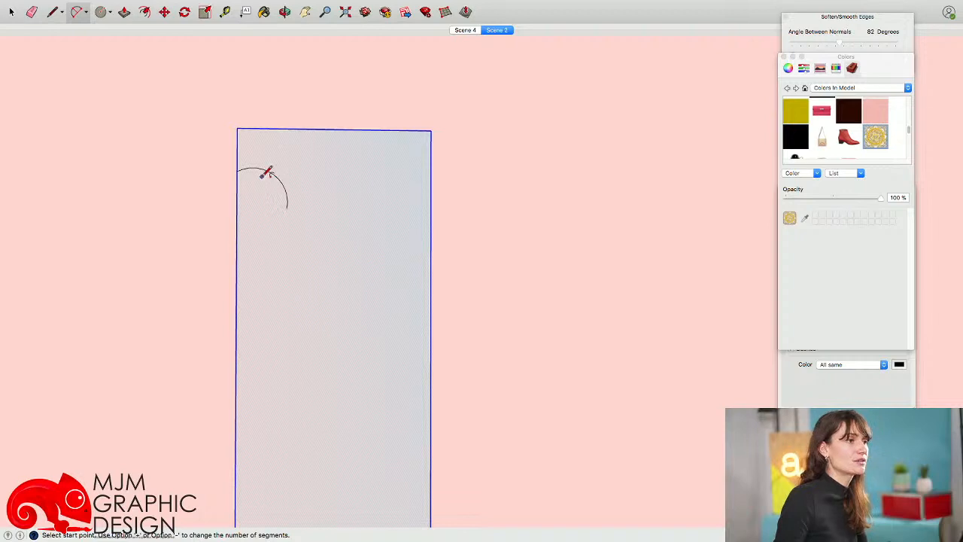
Continue the pin profile with a shallow arc from the head arc's lower end, tapering down and inward to the neck
click(286, 208)
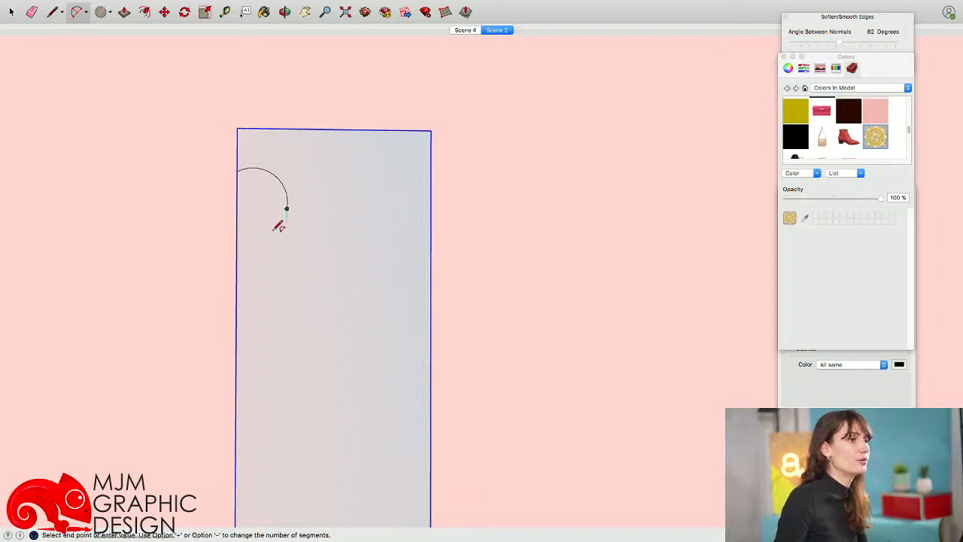
click(266, 280)
click(266, 280)
click(266, 280)
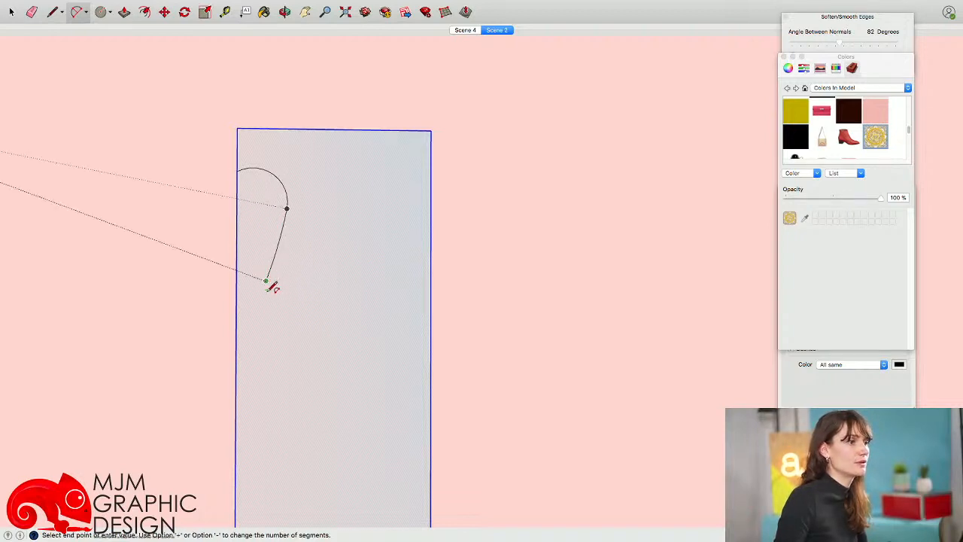
Complete the bowling pin's half profile with curved arcs reaching the rectangle's bottom edge on the shelf
scroll(301, 429, down, 3)
double_click(290, 387)
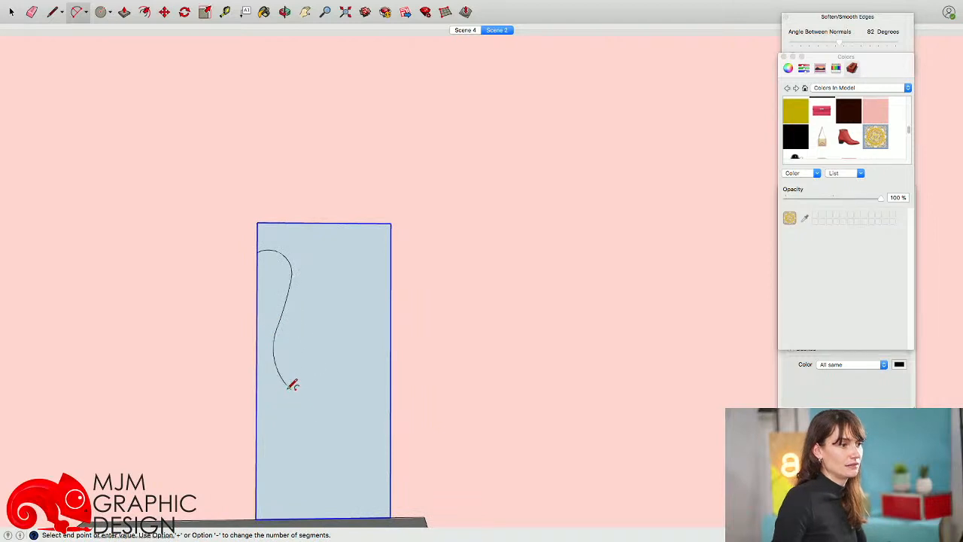
click(290, 389)
shift+middle_drag(298, 465, 290, 330)
click(294, 450)
key(space)
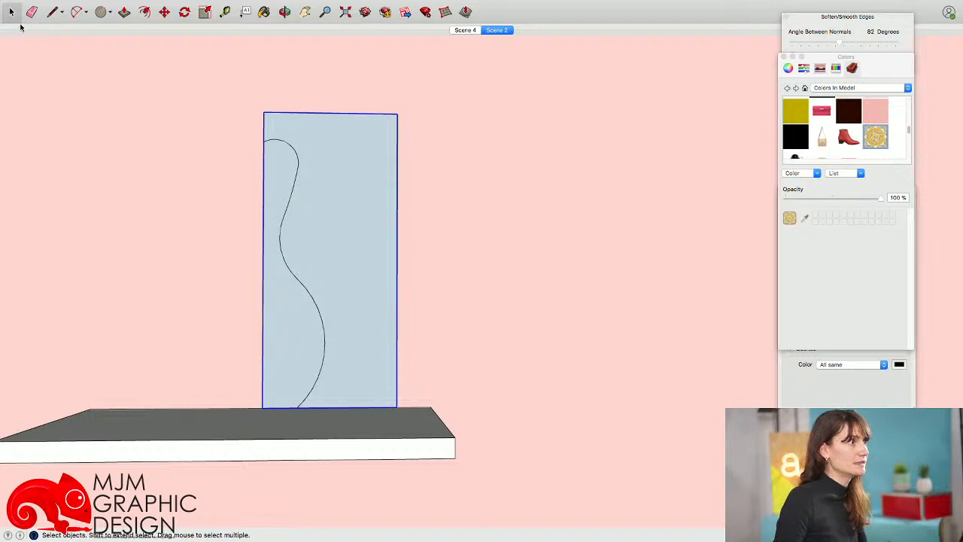
click(52, 12)
scroll(304, 406, up, 2)
click(294, 406)
scroll(249, 400, down, 3)
key(space)
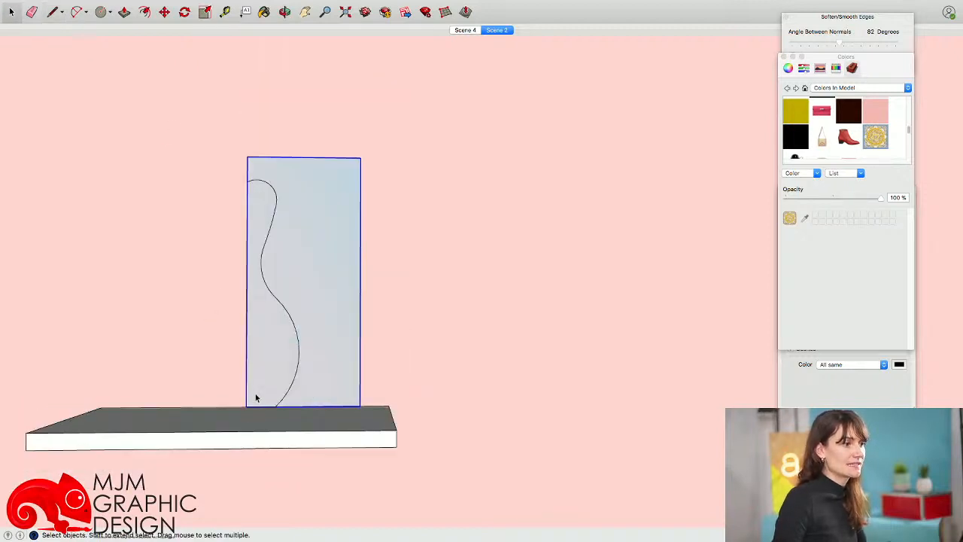
Draw a circle on the shelf centred at the profile's bottom axis corner, with its radius reaching the curve's lower end
middle_drag(254, 396, 268, 454)
click(100, 12)
scroll(252, 384, up, 3)
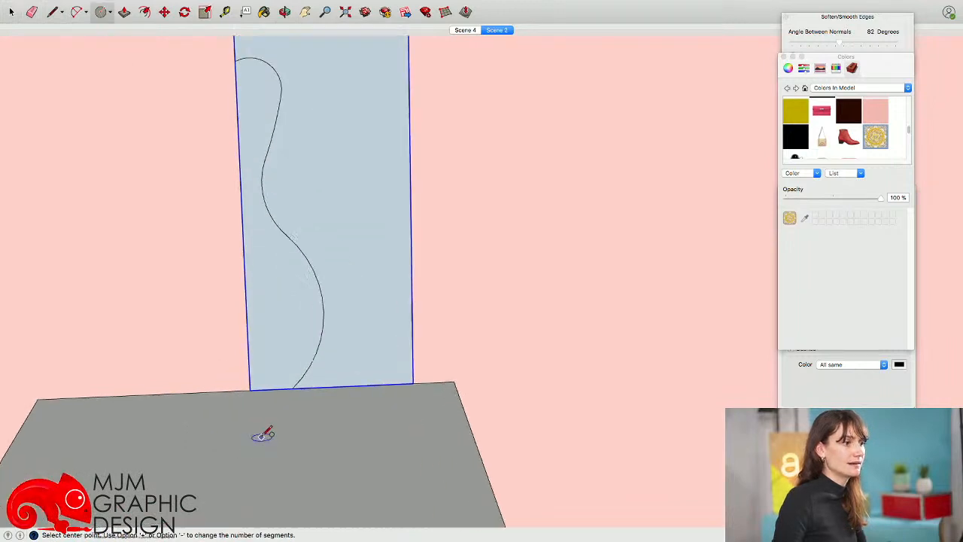
click(249, 385)
click(298, 380)
scroll(299, 380, down, 3)
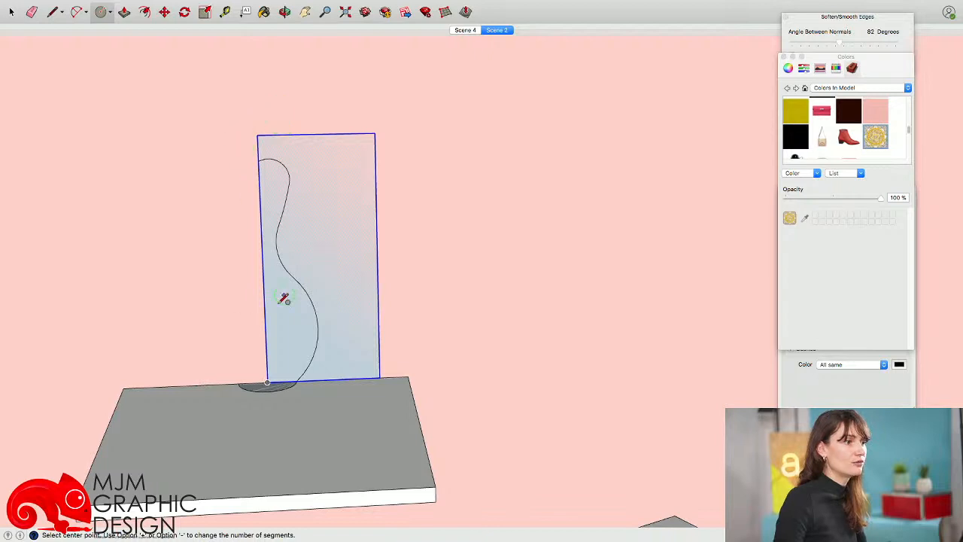
Close the half profile and delete the rest of the rectangle outside the curve, keeping only the pin shape
middle_drag(247, 381, 308, 383)
scroll(273, 387, up, 3)
key(l)
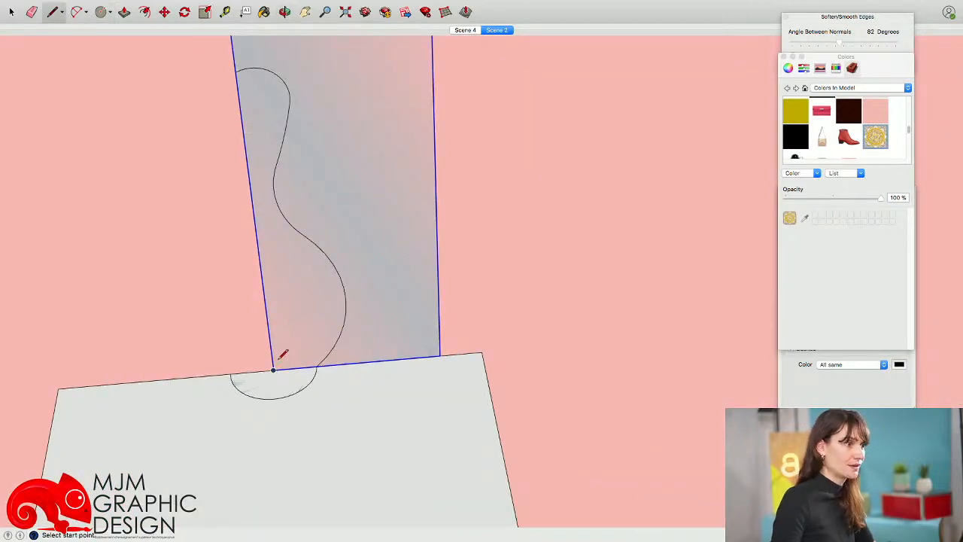
click(273, 368)
key(space)
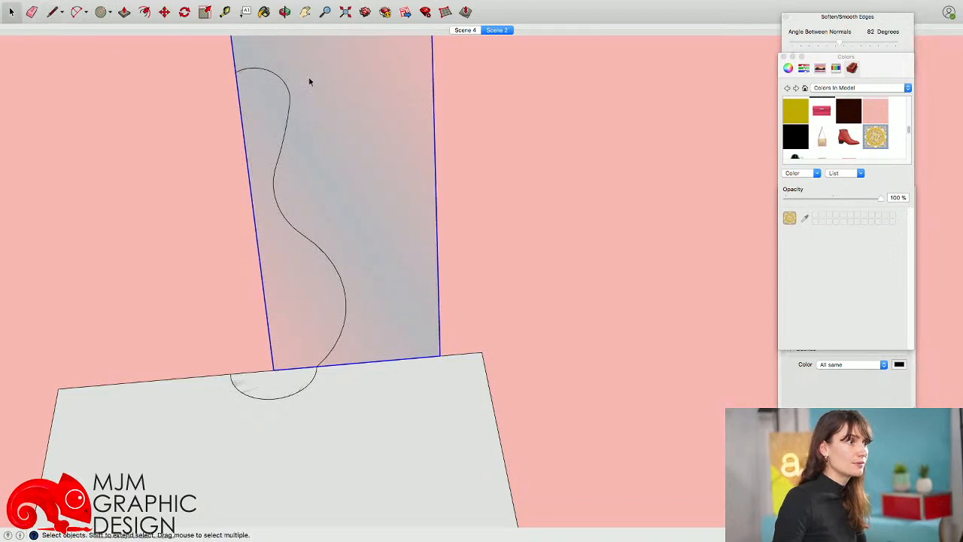
key(Delete)
middle_drag(333, 88, 288, 125)
double_click(288, 126)
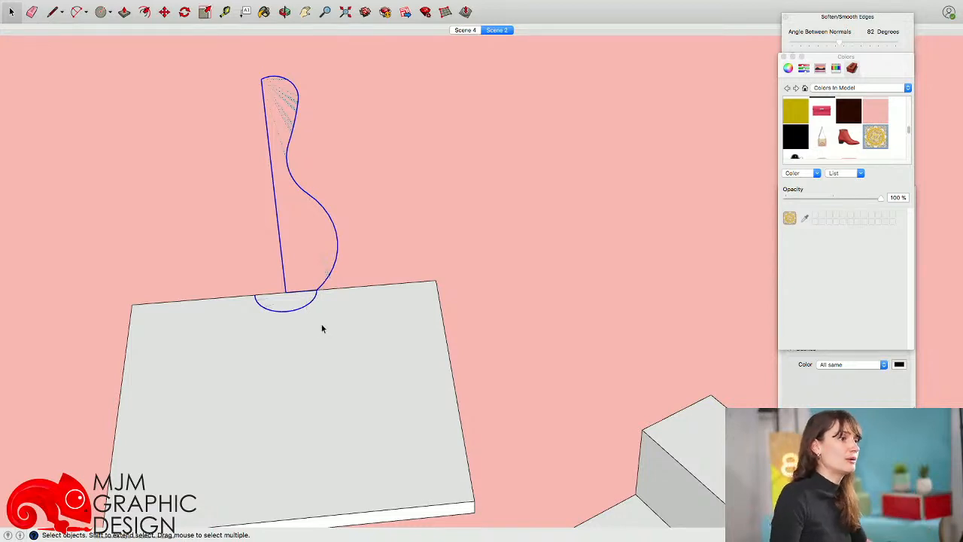
Clear away the shelf around the profile to expose the full circle at its base
click(304, 309)
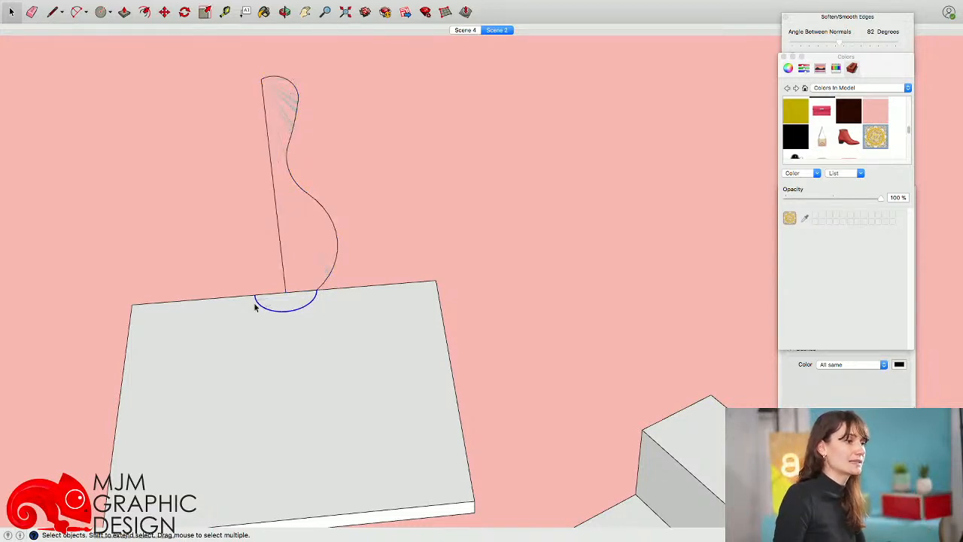
scroll(406, 228, down, 3)
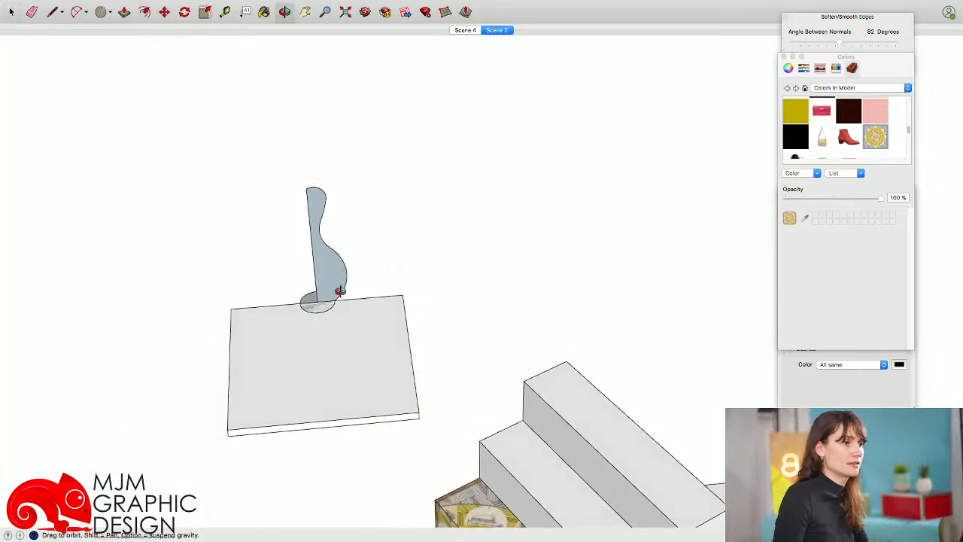
scroll(282, 293, up, 4)
click(457, 383)
key(Delete)
Sweep the half profile around the circle with Follow Me to form a solid bowling pin
click(367, 348)
mouse_move(171, 4)
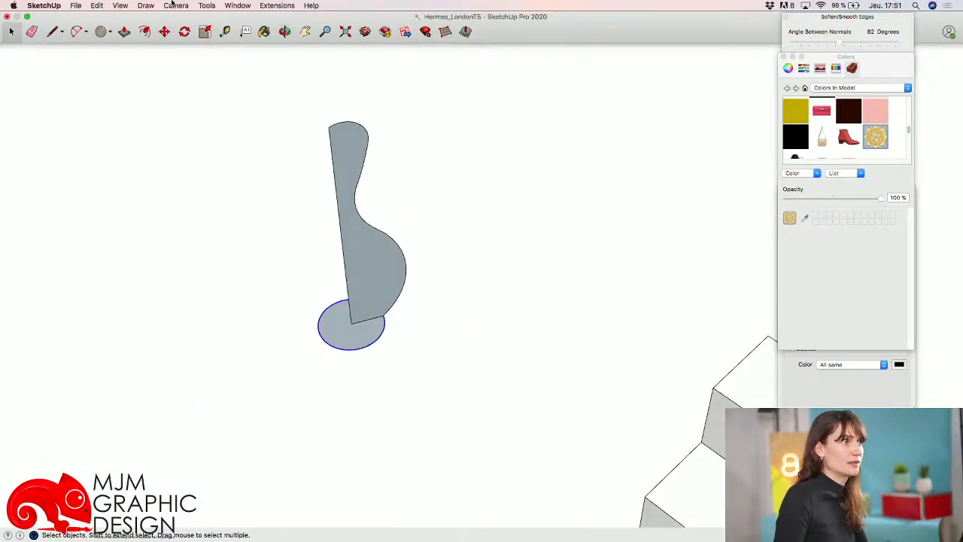
click(204, 6)
click(251, 97)
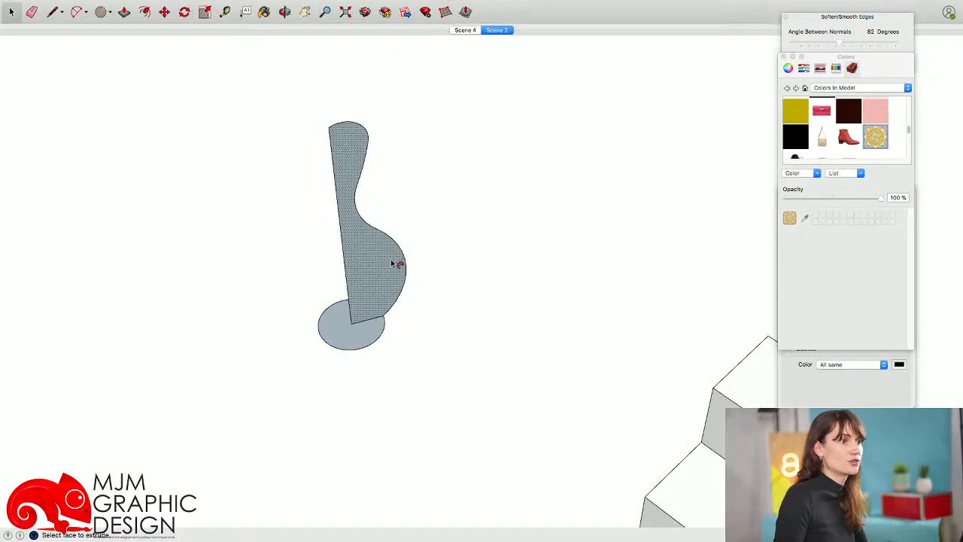
click(391, 263)
middle_drag(468, 394, 299, 120)
scroll(329, 174, down, 5)
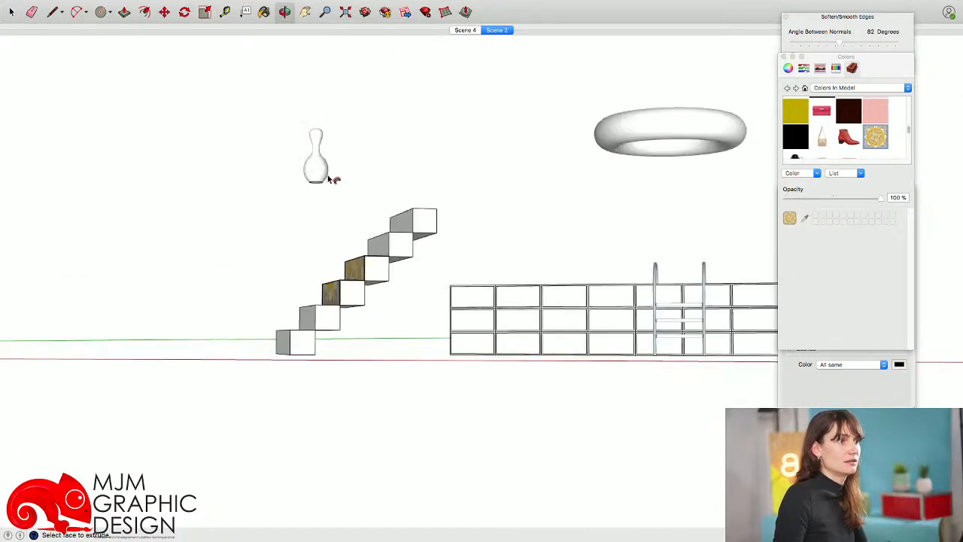
scroll(336, 233, up, 3)
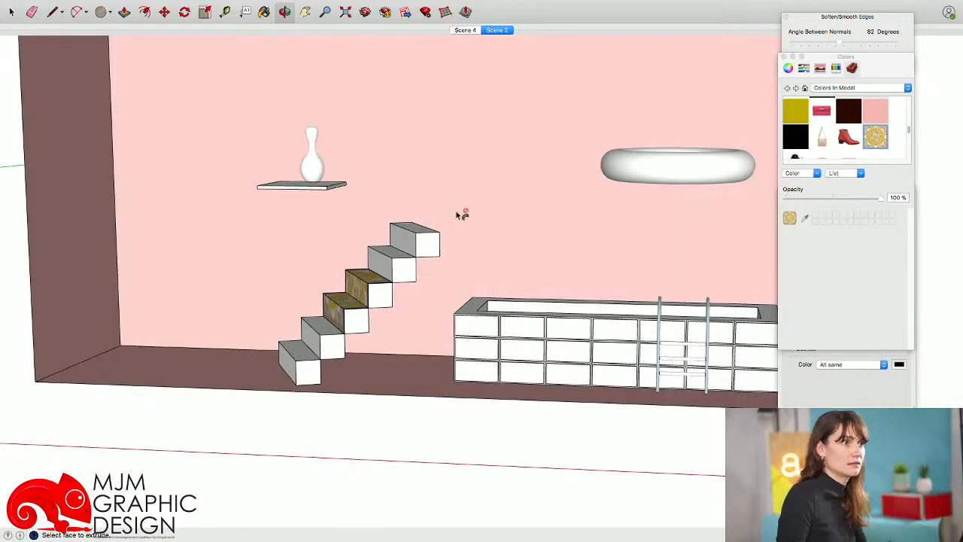
Group the whole bowling pin and convert the group into a component
key(space)
triple_click(314, 168)
key(super+g)
middle_drag(315, 171, 304, 130)
right_click(303, 129)
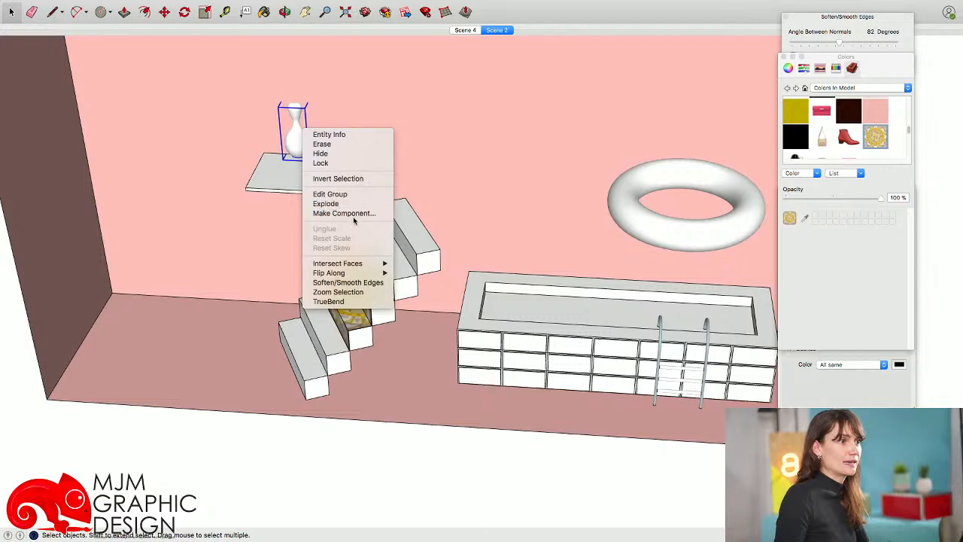
click(345, 213)
key(Return)
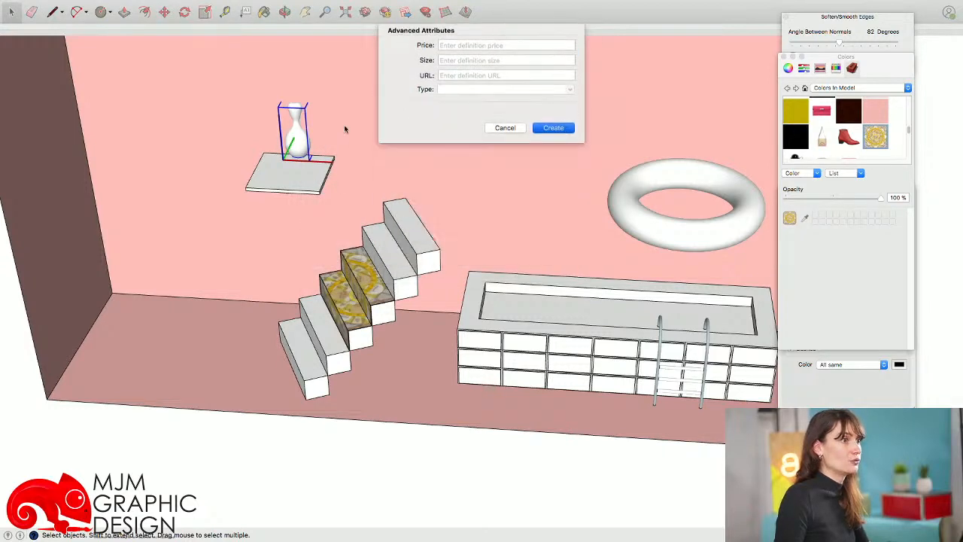
Move the bowling pin component forward from the back edge onto the shelf
scroll(328, 170, up, 6)
key(m)
click(356, 239)
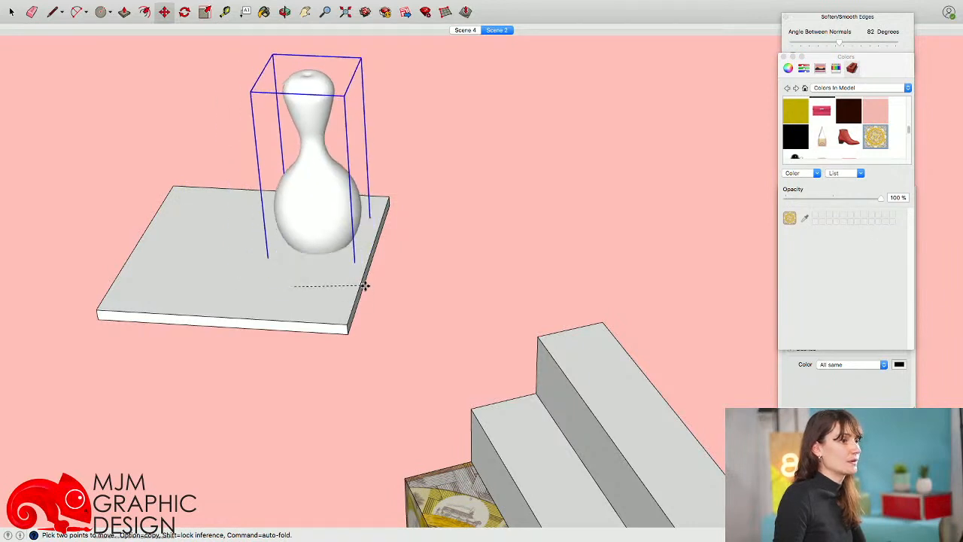
click(361, 288)
scroll(353, 287, down, 4)
Copy the bowling pin along the shelf to make a row of three evenly spaced pins
click(338, 292)
key(alt)
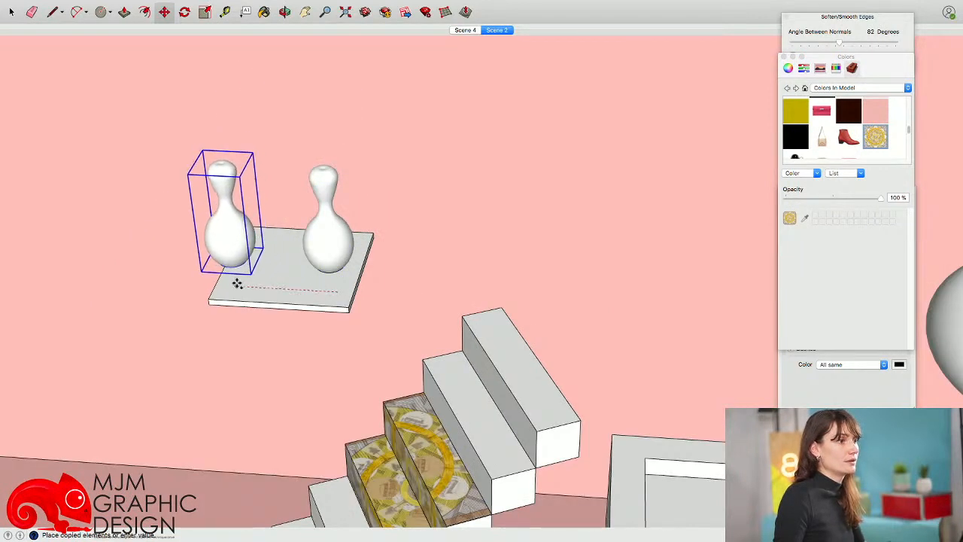
click(221, 284)
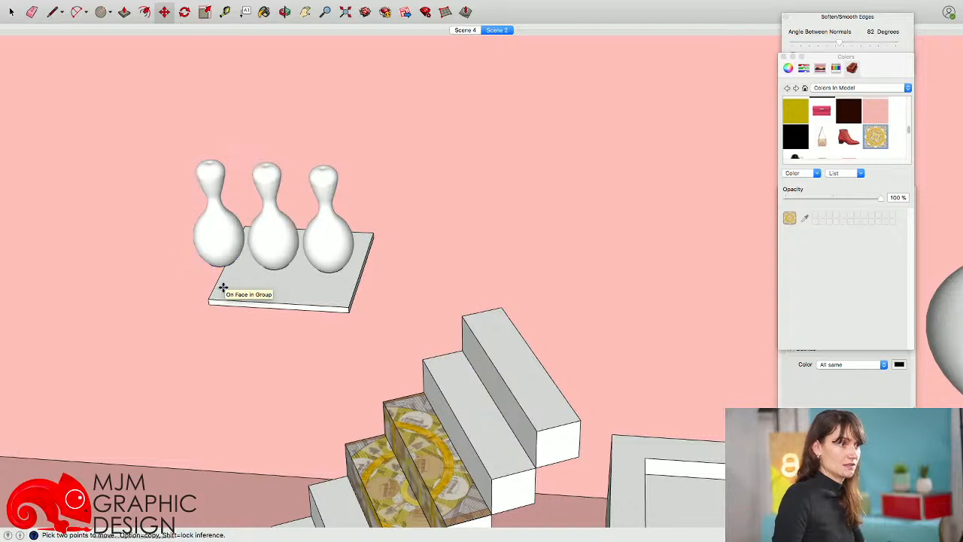
key(space)
Realign the shelf and the three bowling pins so the row sits centred on the shelf
scroll(271, 383, down, 3)
double_click(257, 294)
drag(191, 278, 234, 324)
key(m)
click(256, 334)
click(221, 329)
key(space)
scroll(225, 328, down, 5)
click(218, 116)
scroll(245, 458, down, 1)
middle_drag(245, 457, 264, 287)
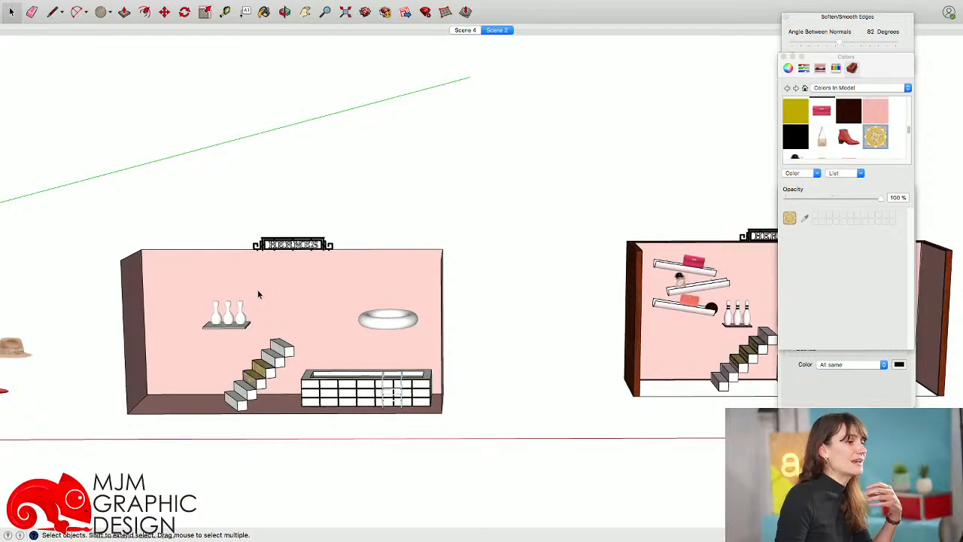
scroll(257, 315, up, 5)
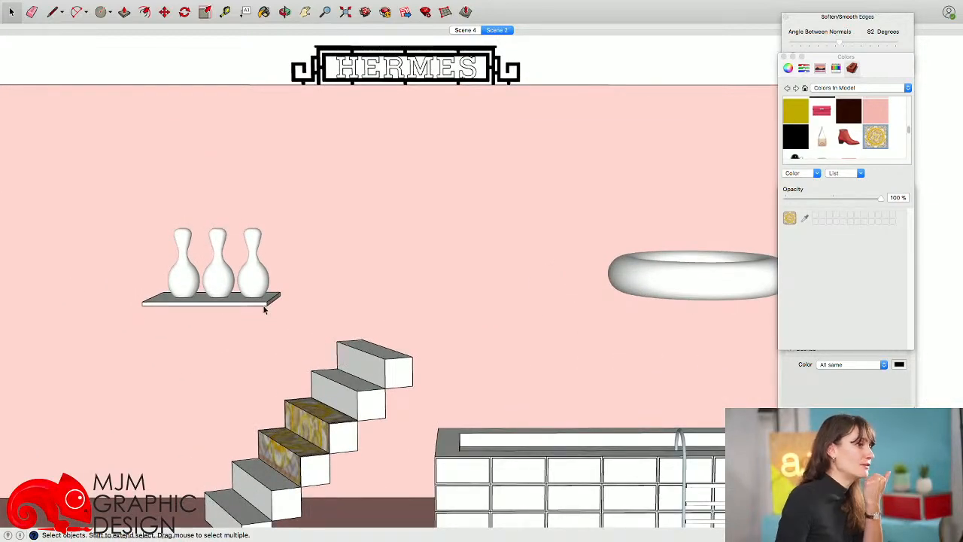
scroll(265, 306, down, 5)
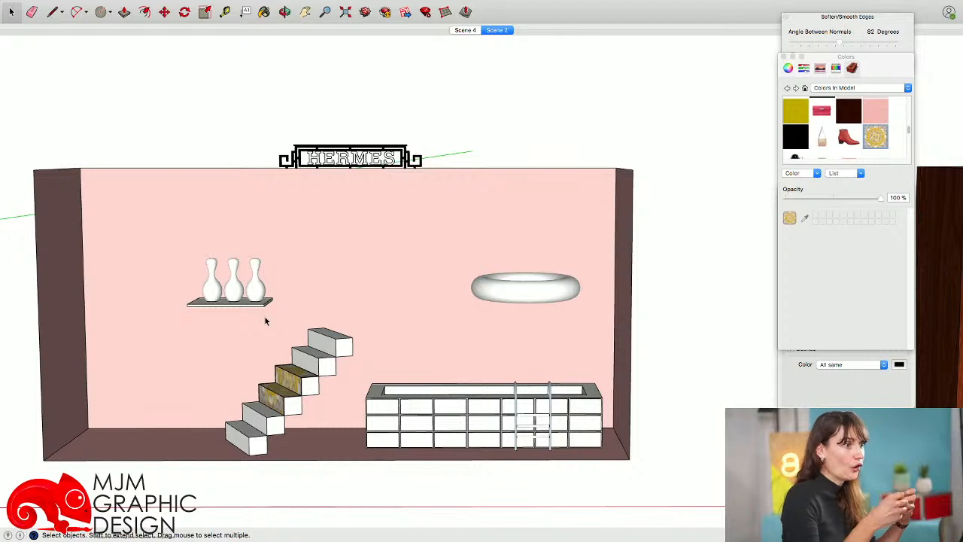
scroll(265, 316, up, 4)
click(259, 307)
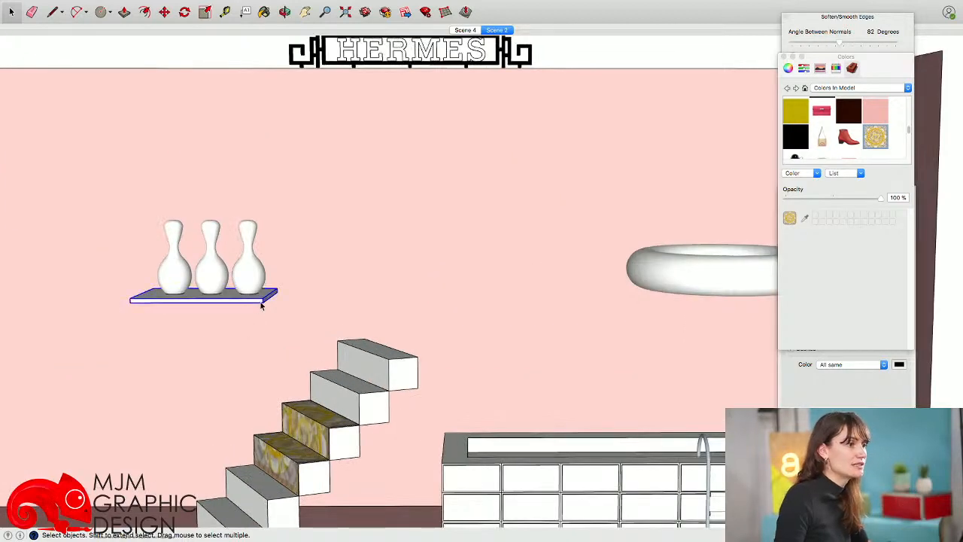
key(m)
click(256, 316)
click(258, 314)
key(s)
click(206, 298)
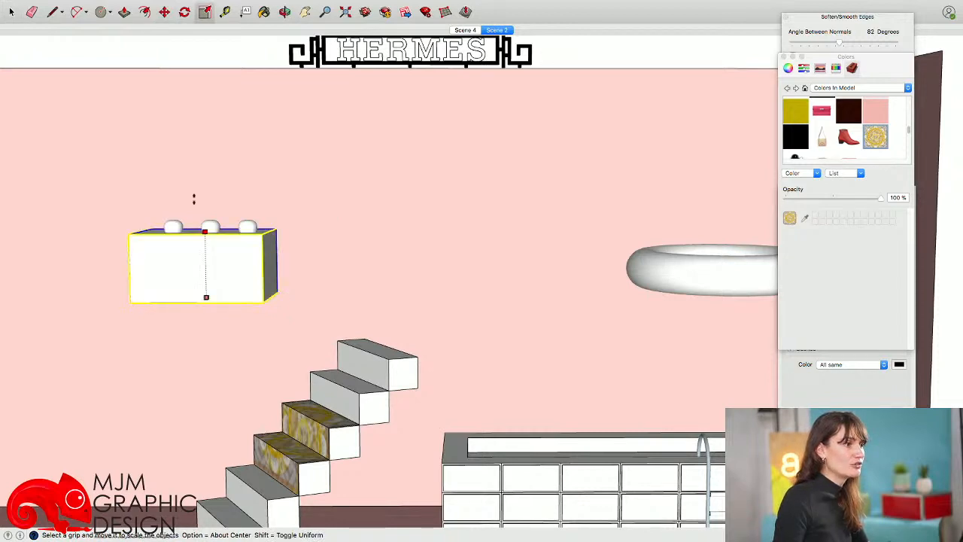
click(209, 304)
key(space)
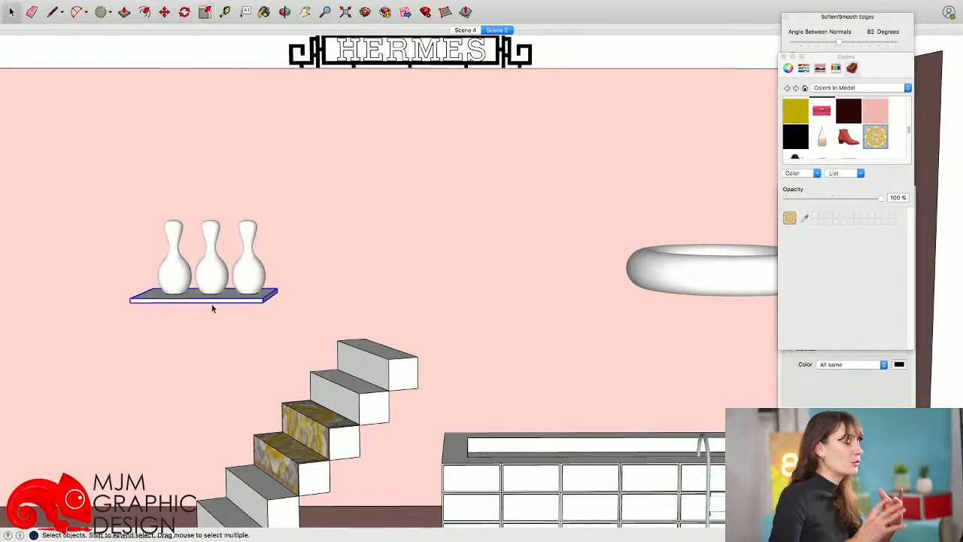
Select all three bowling pins and scale them up vertically so they are taller on the shelf
scroll(211, 303, down, 4)
middle_drag(219, 296, 223, 279)
click(225, 280)
shift+click(203, 282)
shift+click(185, 283)
middle_drag(214, 227, 230, 245)
key(s)
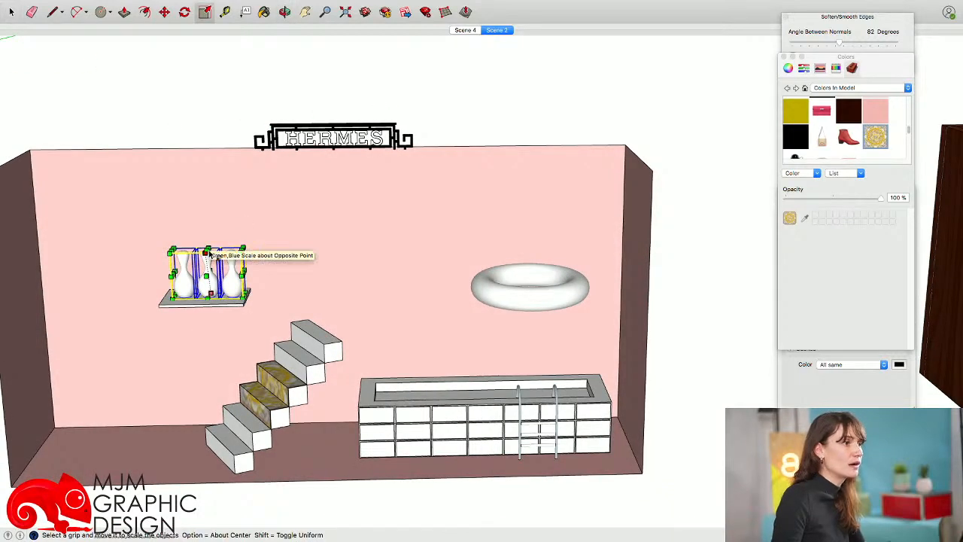
scroll(209, 251, up, 3)
drag(208, 249, 208, 229)
key(space)
Select the three pins together with their shelf and move them sideways along the wall toward the room's centre
scroll(222, 218, down, 4)
middle_drag(224, 192, 232, 140)
click(231, 139)
shift+middle_drag(166, 229, 185, 219)
drag(137, 172, 300, 290)
scroll(197, 260, up, 3)
key(m)
drag(235, 270, 274, 271)
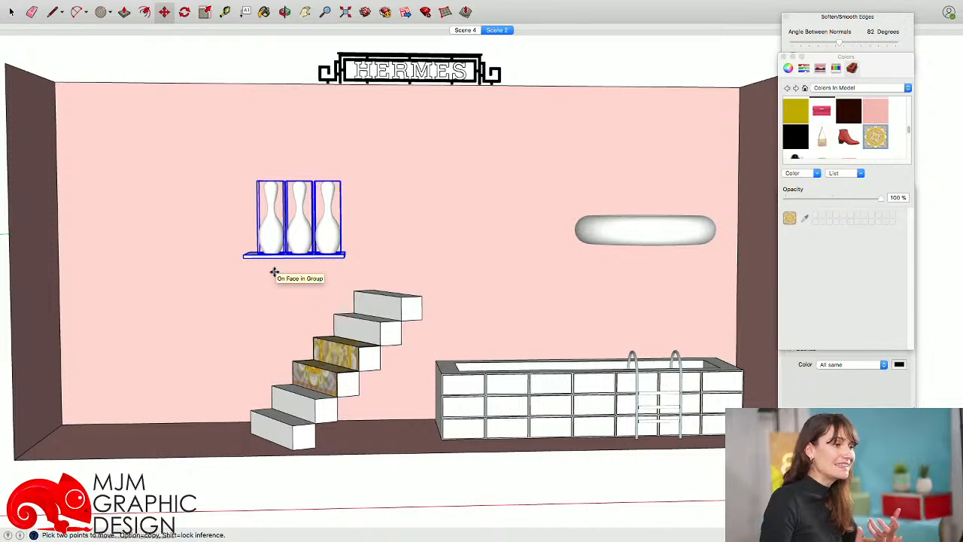
Examine the arrangement of the pins, stairs, pool and floating ring in the room
scroll(274, 272, down, 6)
key(space)
click(450, 366)
shift+middle_drag(469, 348, 505, 366)
scroll(406, 342, up, 4)
mouse_move(378, 332)
shift+middle_down()
mouse_move(468, 367)
mouse_move(464, 377)
shift+middle_up()
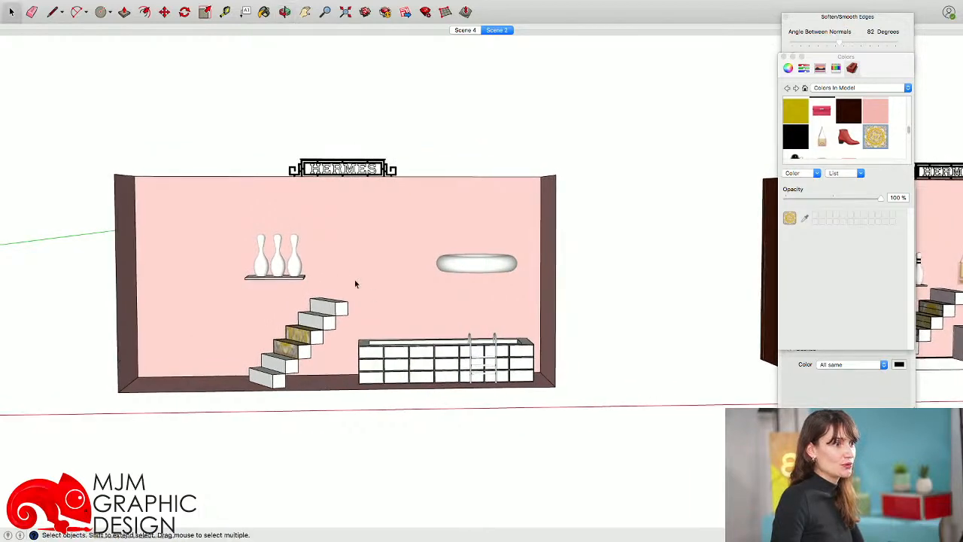
scroll(380, 271, up, 4)
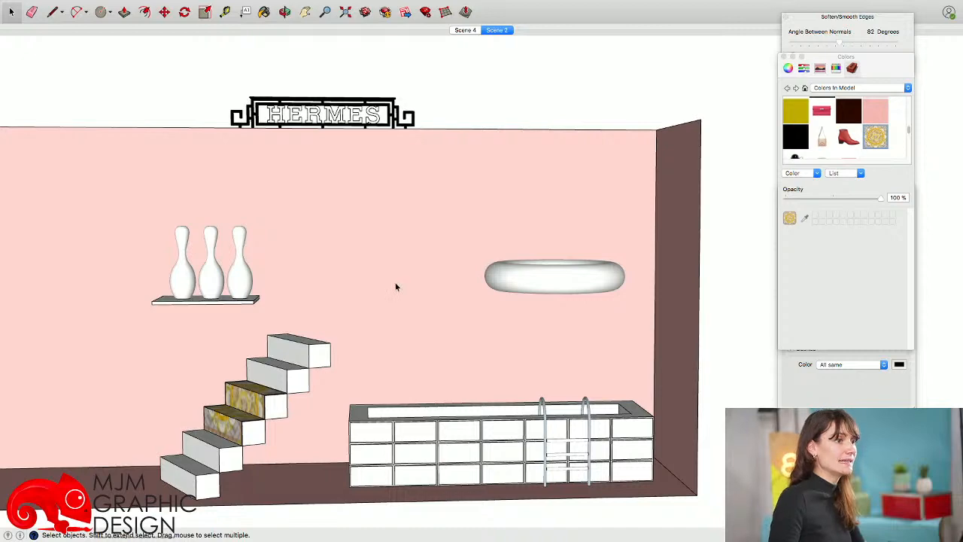
middle_drag(508, 260, 552, 313)
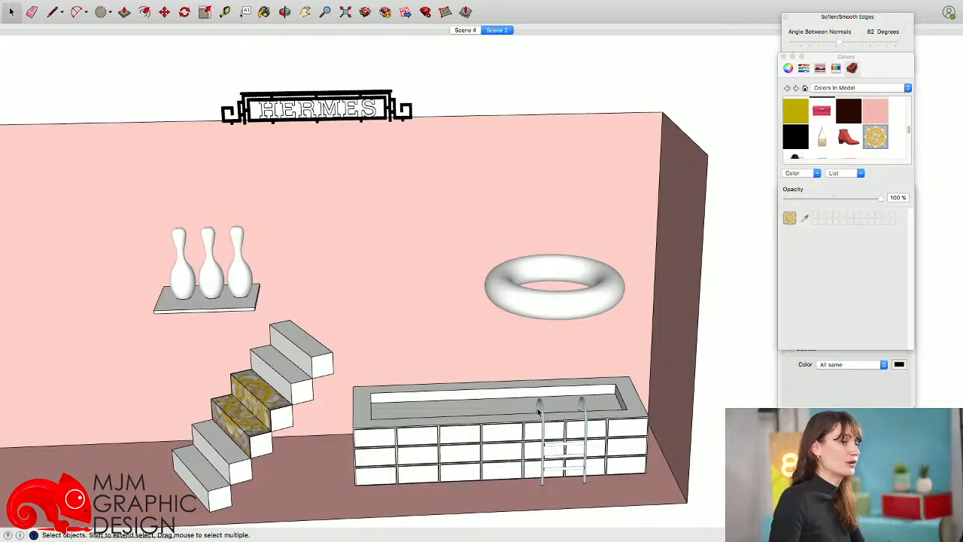
middle_drag(447, 298, 439, 235)
scroll(429, 259, up, 5)
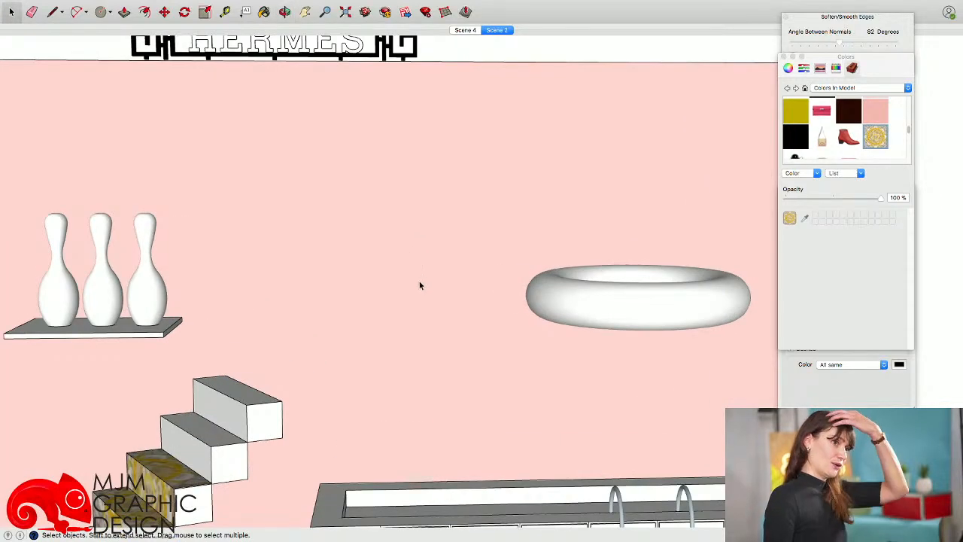
scroll(418, 281, down, 3)
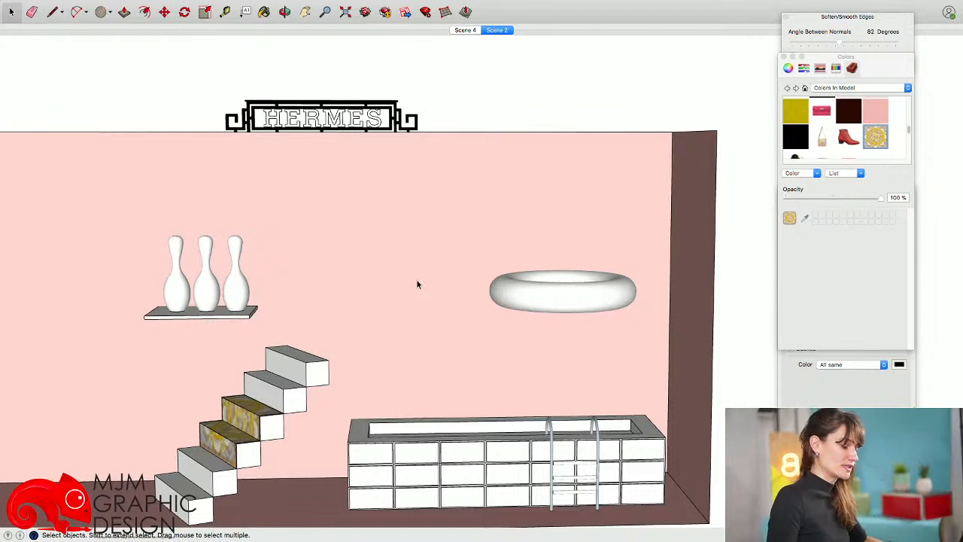
scroll(414, 284, down, 2)
scroll(404, 292, up, 2)
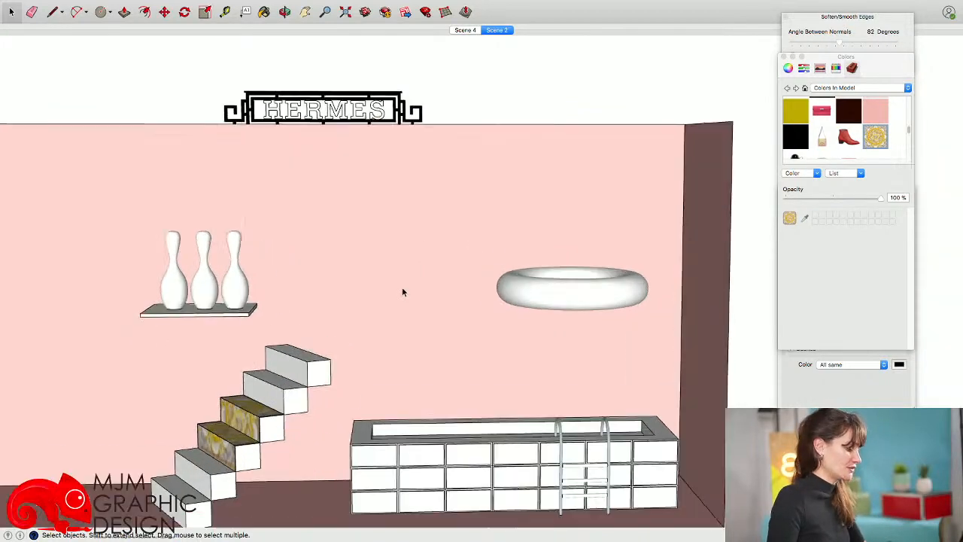
Draw a small circle on the back wall between the bowling pins and the floating ring
key(c)
scroll(404, 289, up, 3)
scroll(403, 283, up, 2)
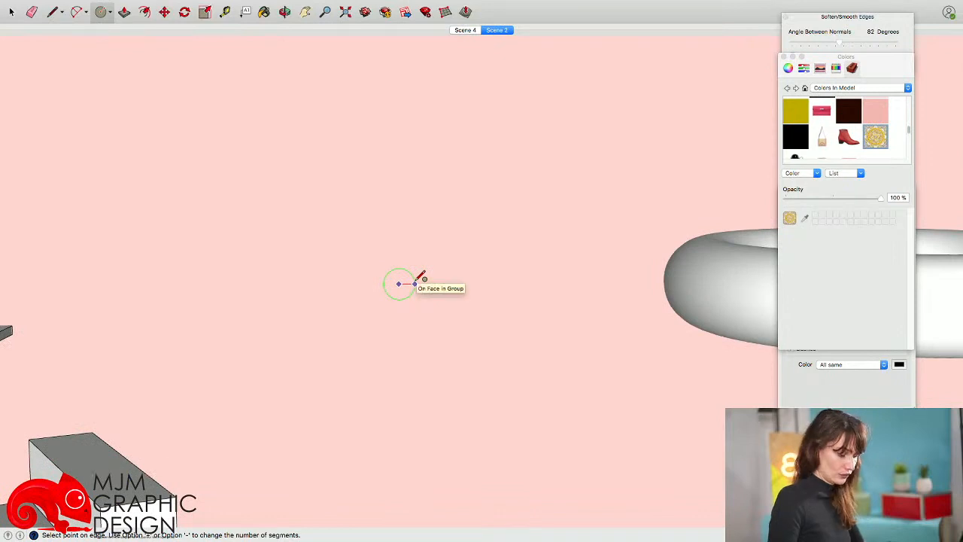
scroll(402, 284, down, 5)
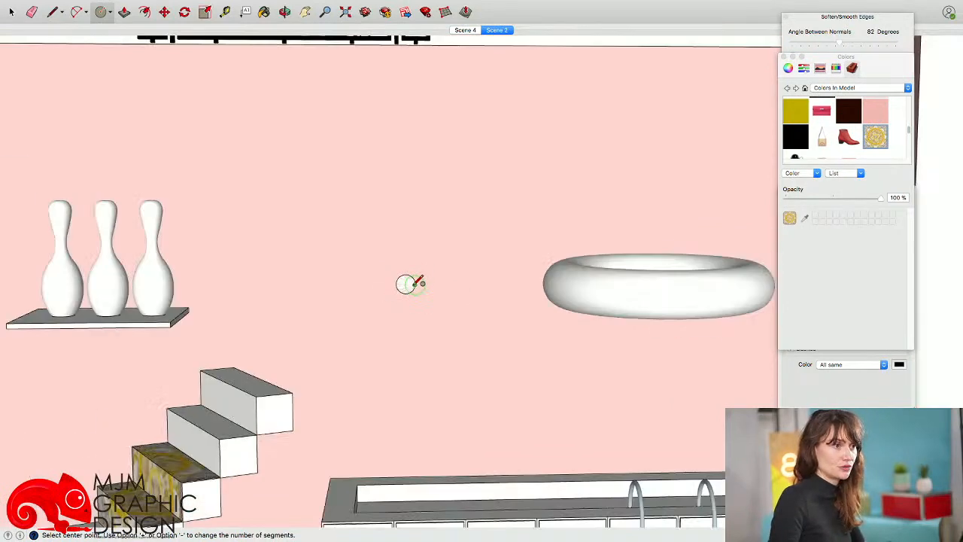
Hide the pink room group around the small circle, leaving the props in place
key(space)
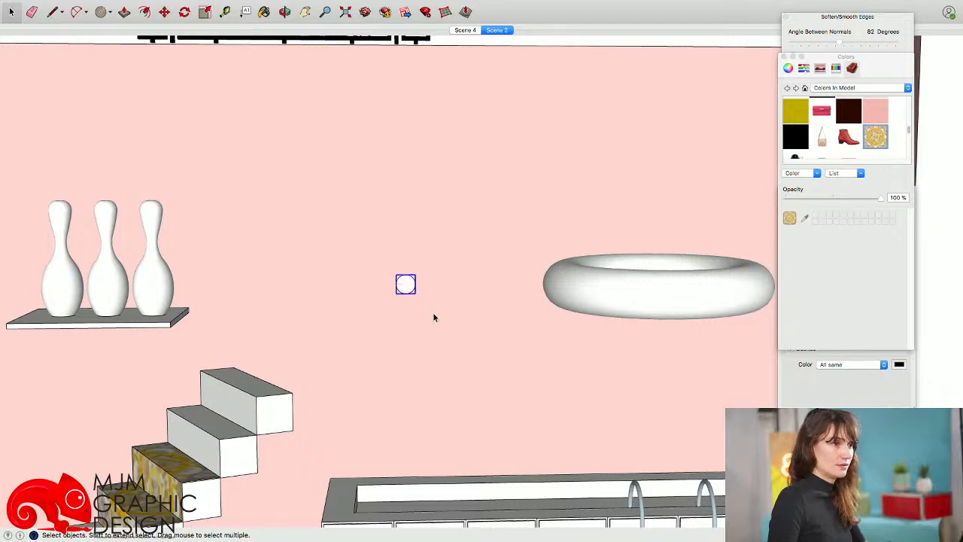
right_click(438, 294)
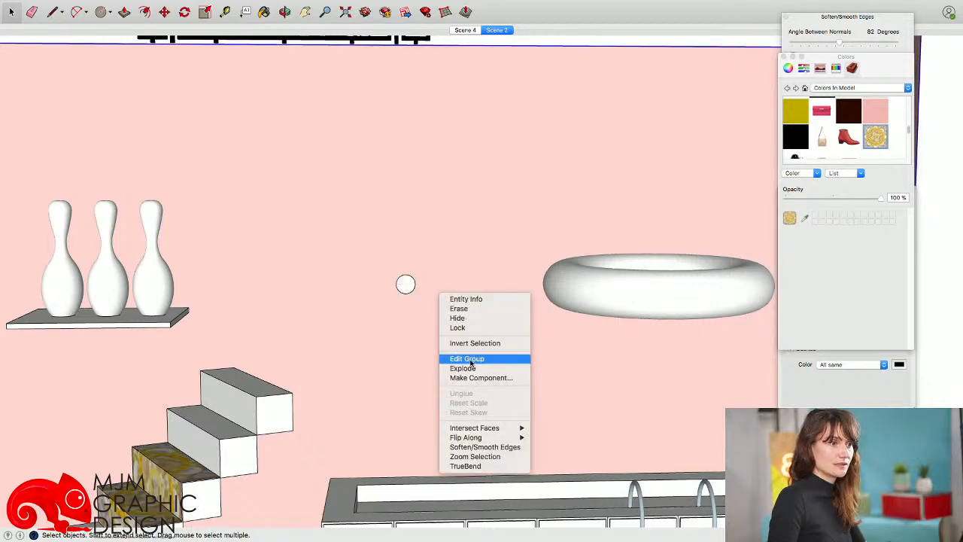
click(470, 317)
middle_drag(468, 320, 402, 368)
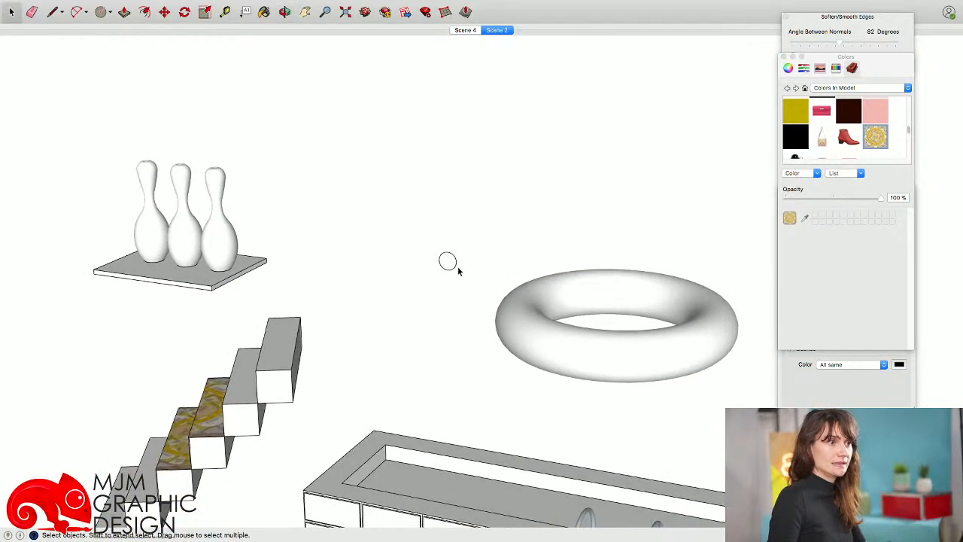
Duplicate the small circle in place and rotate the copy perpendicular to the original so that it lies horizontally
scroll(458, 268, up, 3)
click(456, 262)
scroll(456, 263, up, 3)
middle_drag(456, 262, 419, 313)
scroll(443, 297, up, 2)
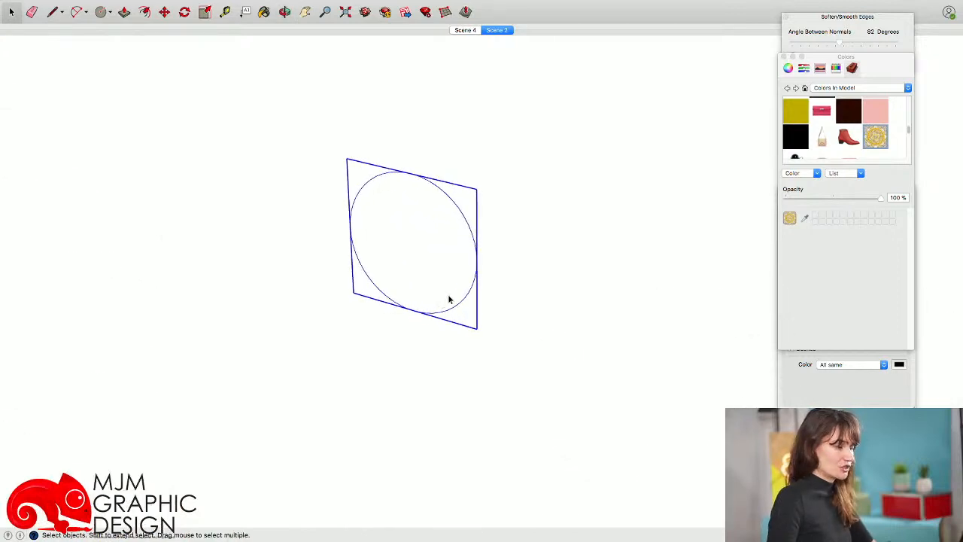
key(m)
click(477, 261)
key(alt)
click(477, 262)
mouse_move(476, 261)
middle_down()
mouse_move(447, 286)
mouse_move(472, 304)
middle_up()
key(q)
click(471, 261)
click(473, 314)
click(434, 277)
Explode both crossed circles and delete the face of the horizontal one, keeping its outline
key(space)
shift+click(456, 230)
right_click(455, 229)
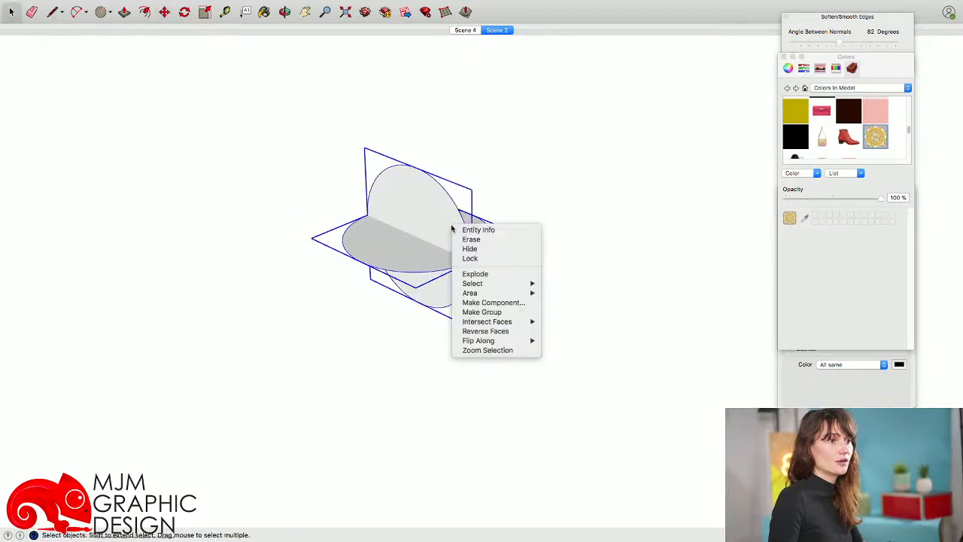
click(476, 273)
click(404, 254)
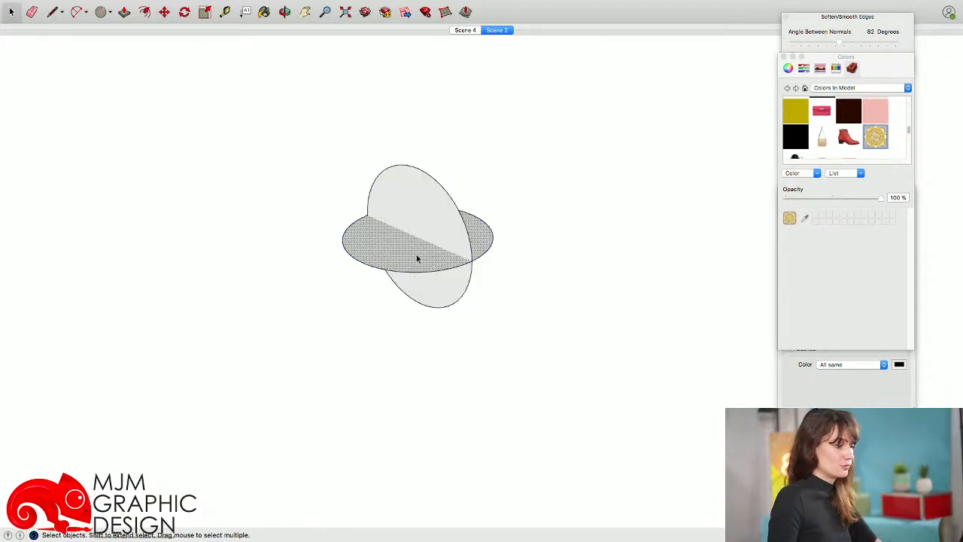
key(Delete)
Turn the vertical disc into a sphere with Follow Me, using the horizontal circle outline as the path
middle_drag(339, 233, 461, 225)
middle_drag(474, 344, 307, 259)
scroll(406, 286, down, 3)
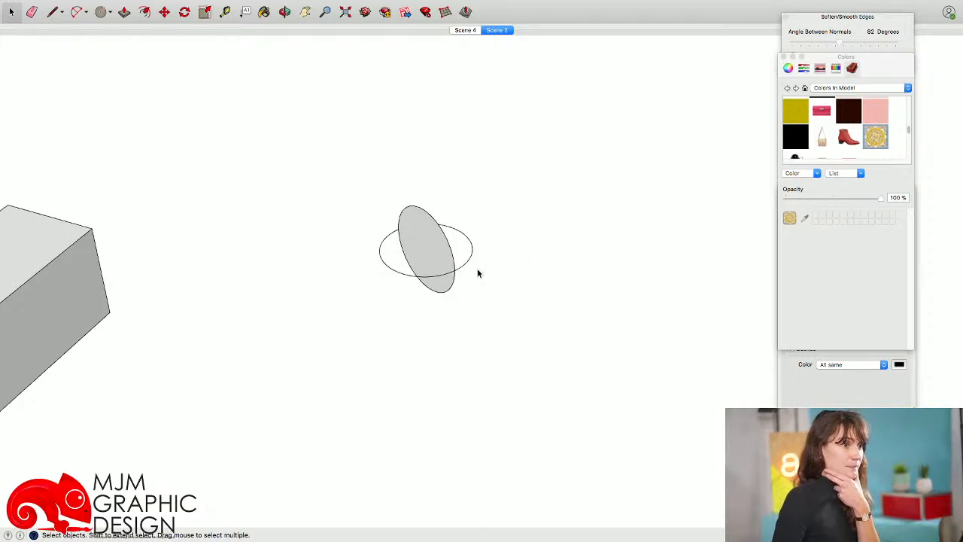
shift+click(440, 278)
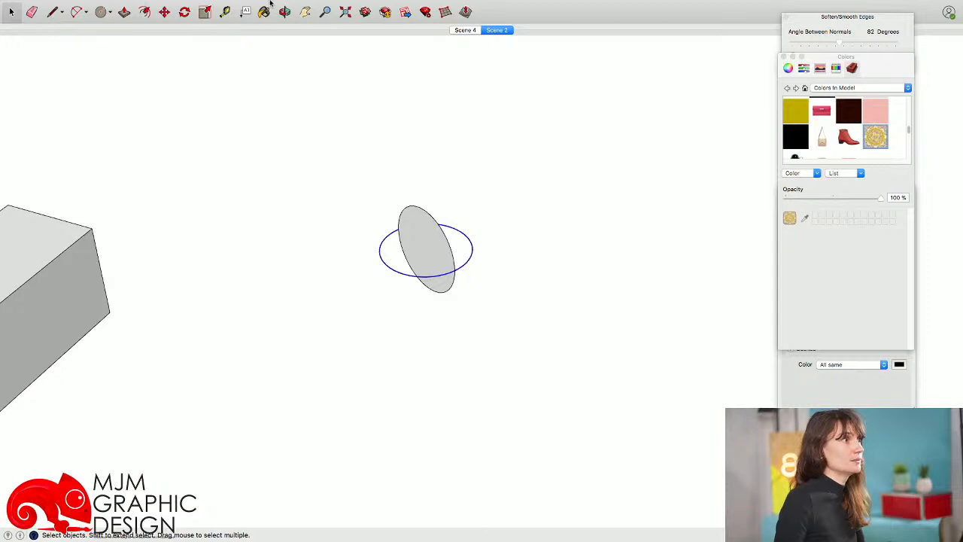
mouse_move(271, 4)
click(207, 6)
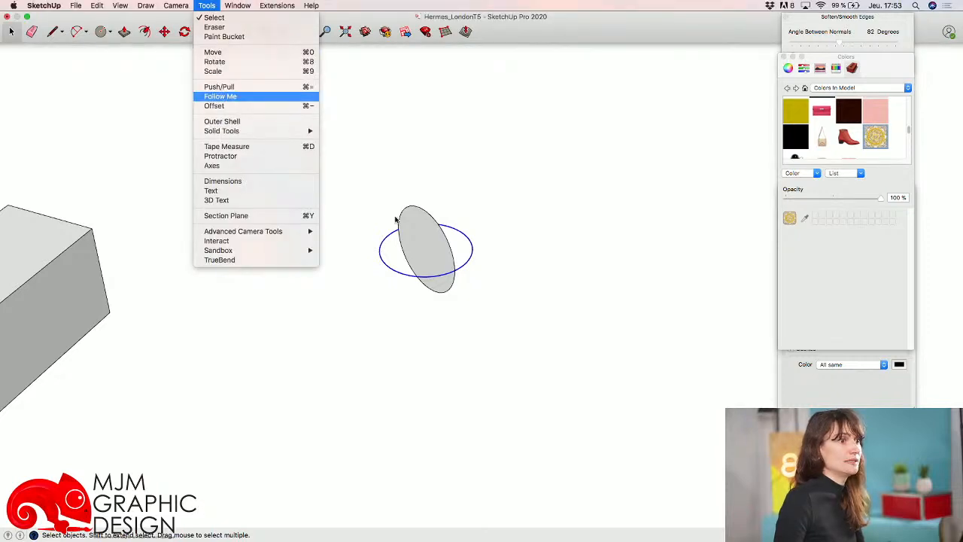
click(220, 96)
click(414, 241)
Select the whole sphere and make it a group
scroll(477, 339, down, 5)
middle_drag(526, 264, 658, 314)
key(space)
middle_drag(494, 320, 415, 266)
scroll(415, 266, up, 5)
scroll(368, 327, down, 2)
click(344, 328)
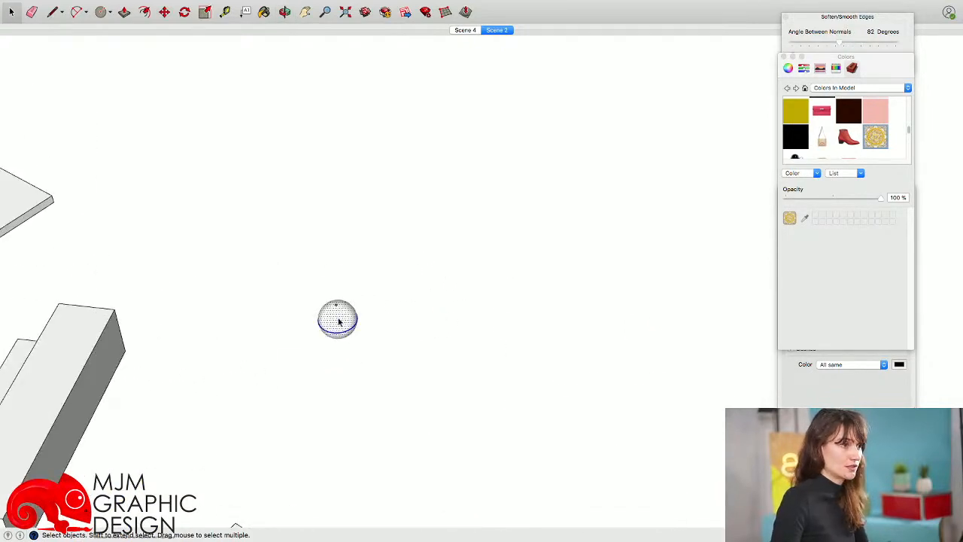
right_click(337, 313)
mouse_move(382, 419)
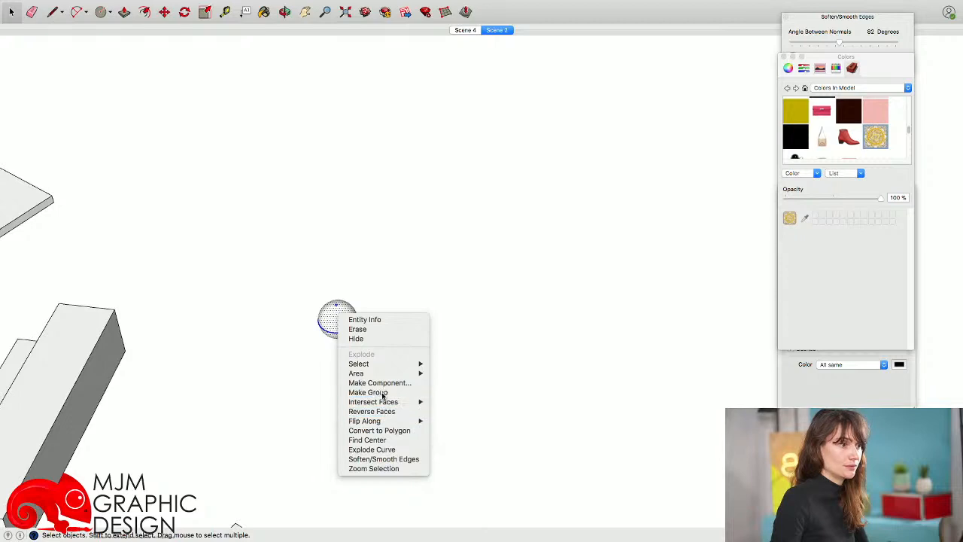
click(382, 391)
Draw a straight guide line from the sphere along the red axis toward the ring
key(l)
click(355, 328)
scroll(435, 371, down, 3)
middle_drag(462, 376, 432, 348)
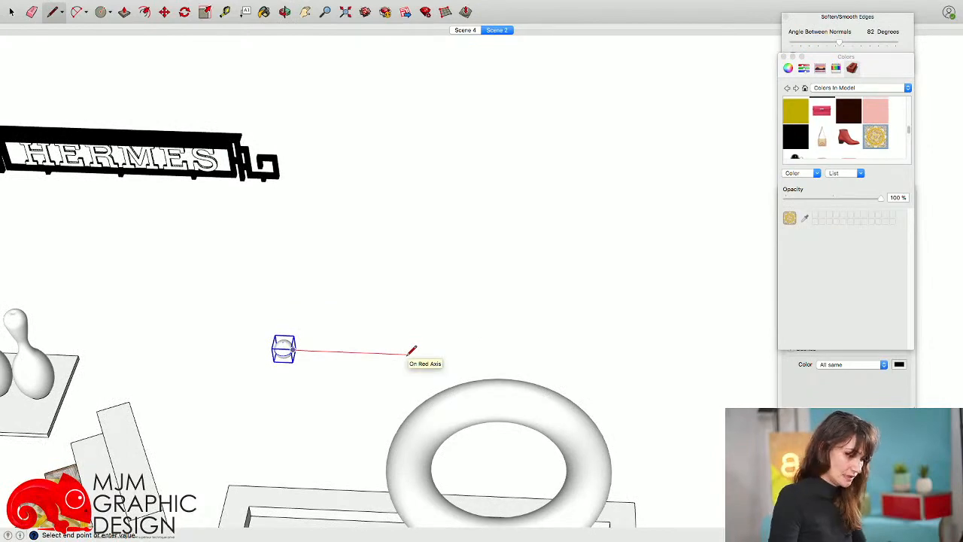
middle_drag(413, 361, 401, 535)
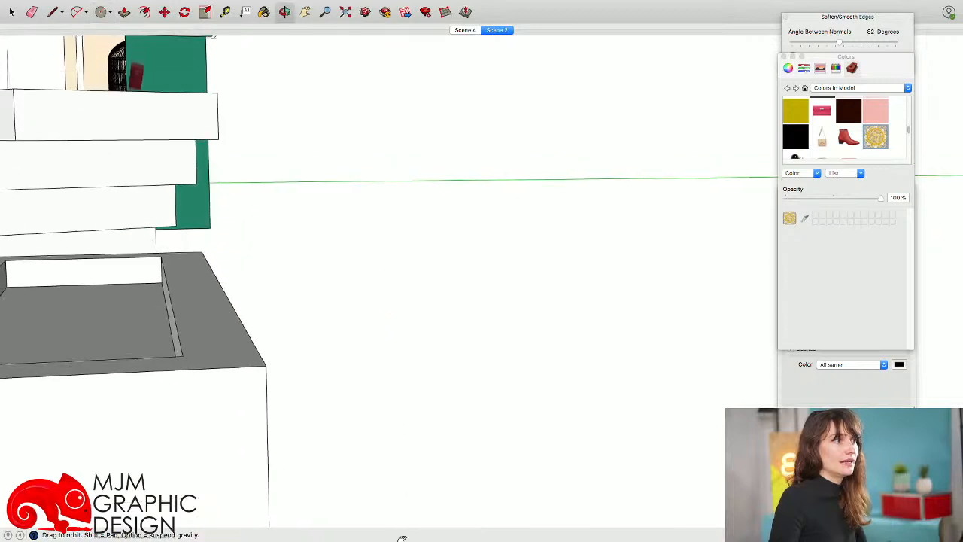
Draw a small vertical circle centred on the free end of the guide line
shift+middle_drag(331, 90, 337, 309)
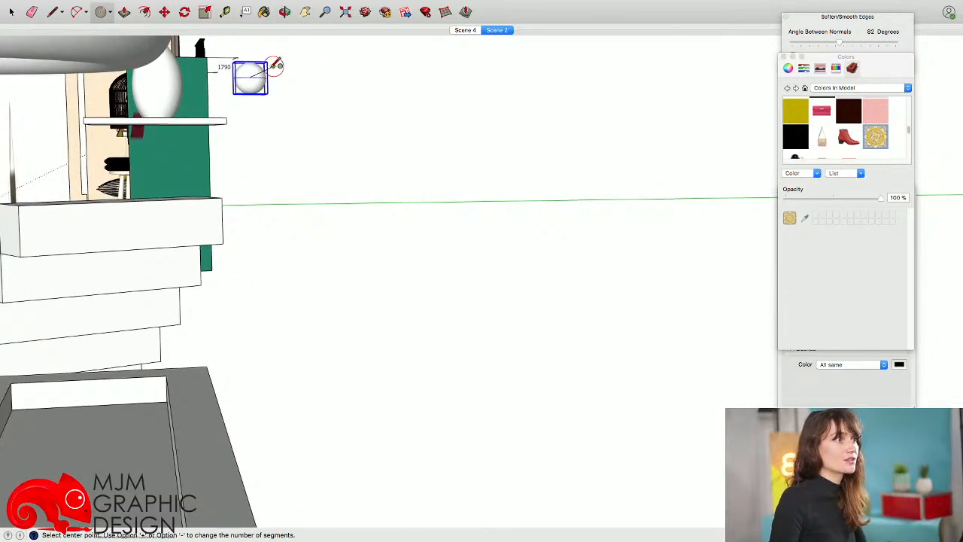
middle_drag(273, 64, 272, 334)
click(278, 355)
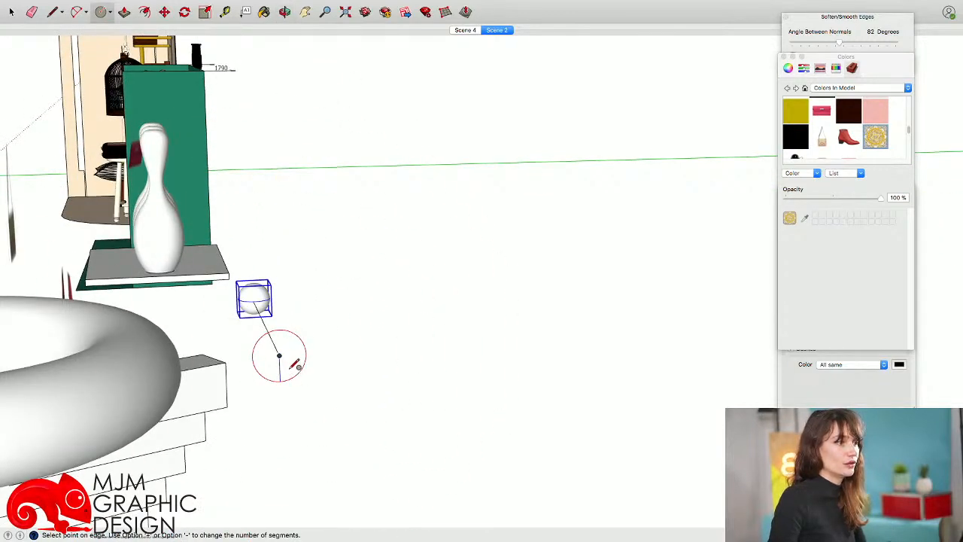
scroll(295, 302, up, 5)
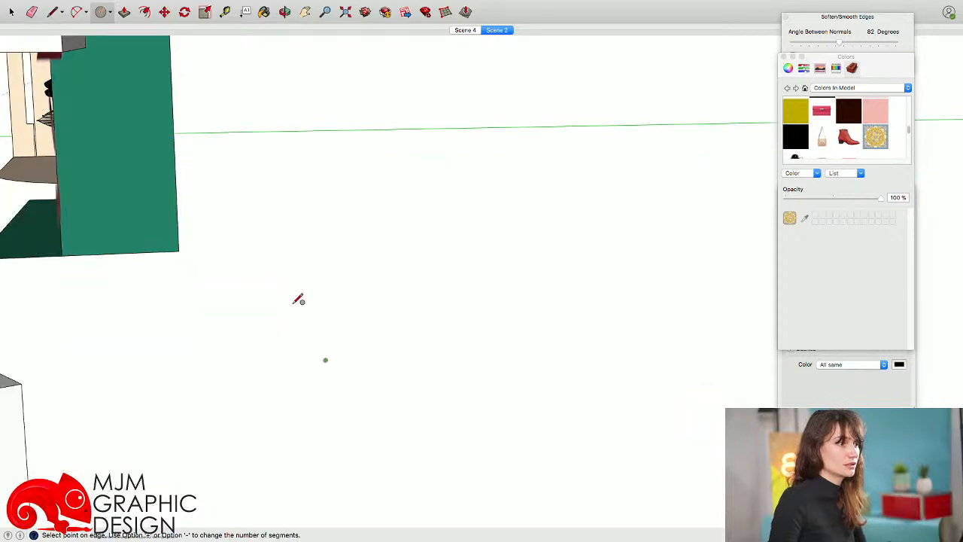
scroll(349, 378, down, 4)
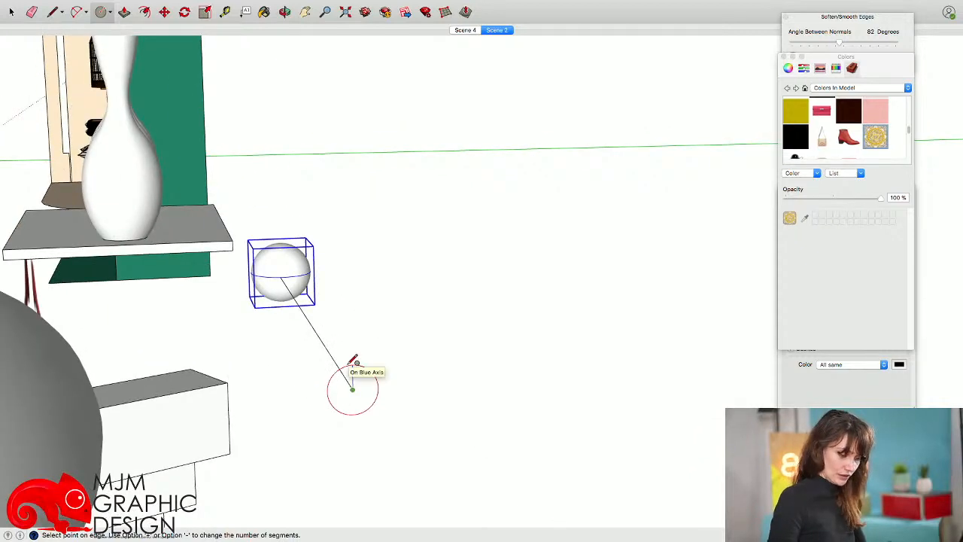
key(Return)
Extrude the small circle with Push/Pull back to the sphere, forming a long thin rod
middle_drag(349, 365, 331, 234)
key(space)
key(p)
drag(509, 429, 382, 275)
key(space)
Select all of the rod's geometry and make it a group
click(413, 323)
right_click(412, 324)
click(389, 321)
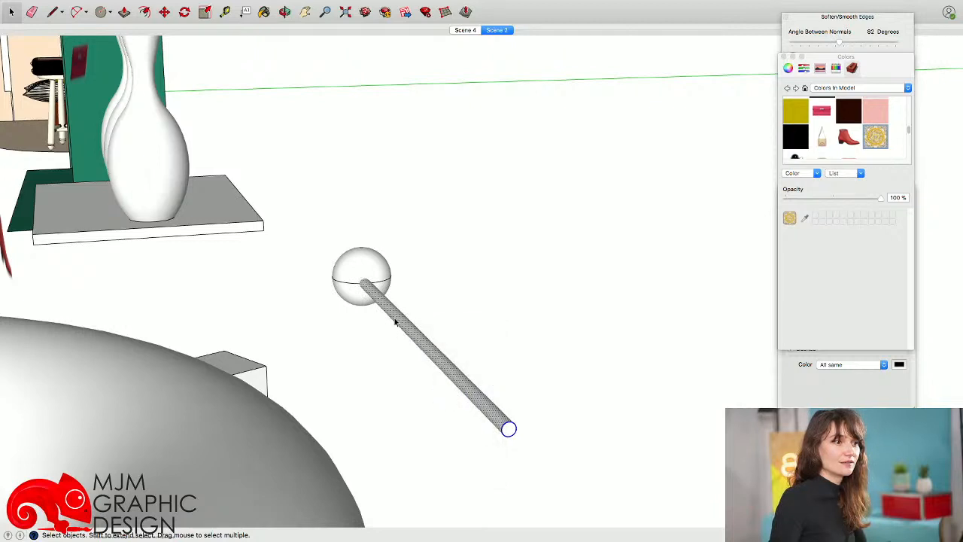
click(395, 321)
right_click(396, 316)
click(442, 395)
Open the rod group and scale down its far end face so the rod tapers to a fine point
shift+middle_drag(507, 427, 464, 434)
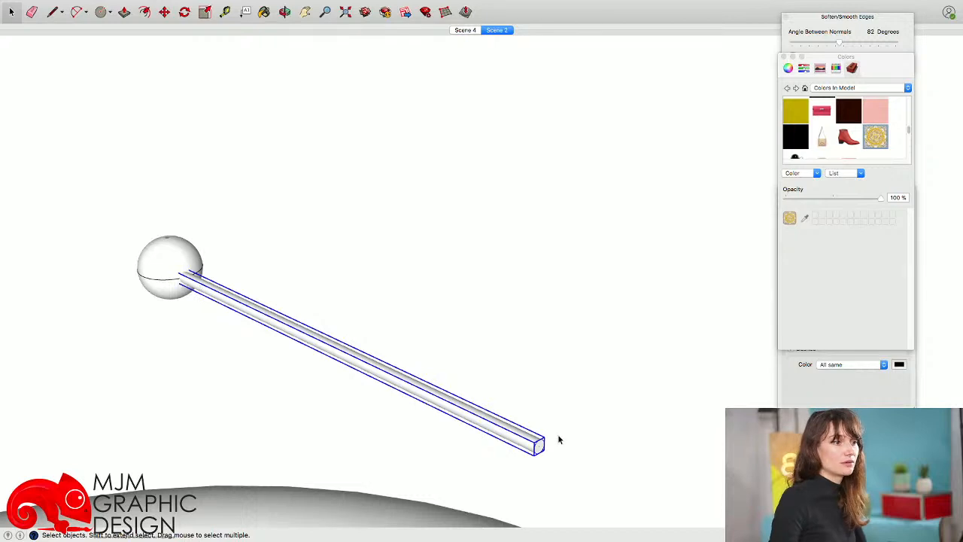
double_click(519, 446)
drag(522, 413, 594, 506)
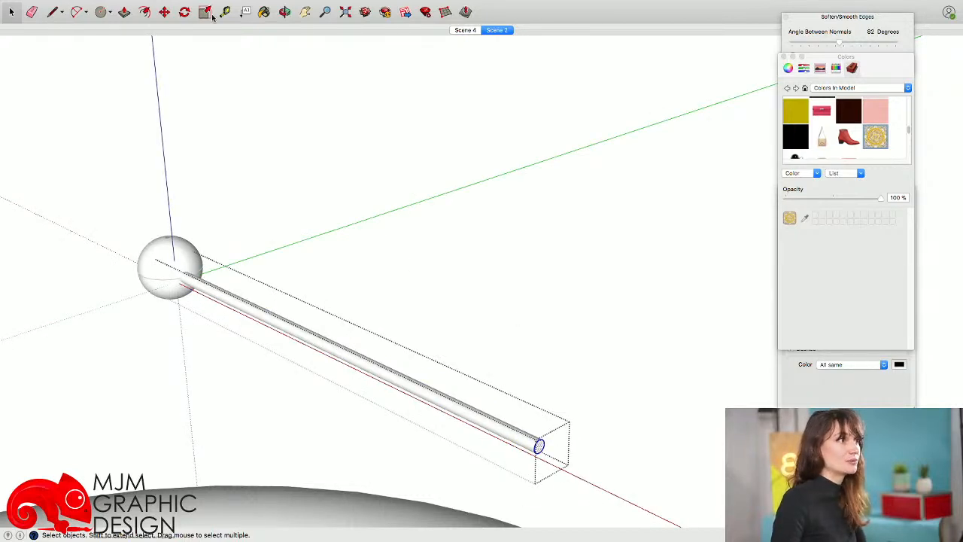
key(s)
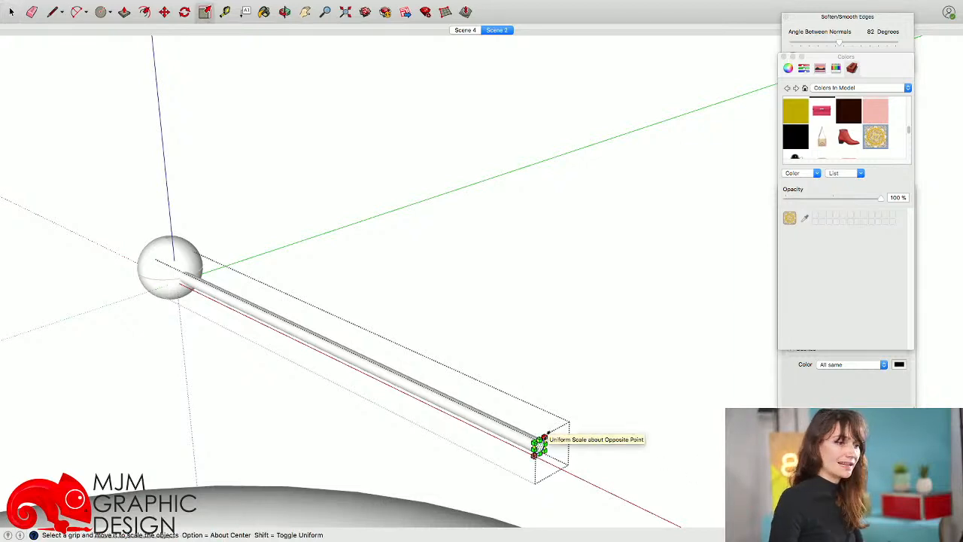
click(540, 443)
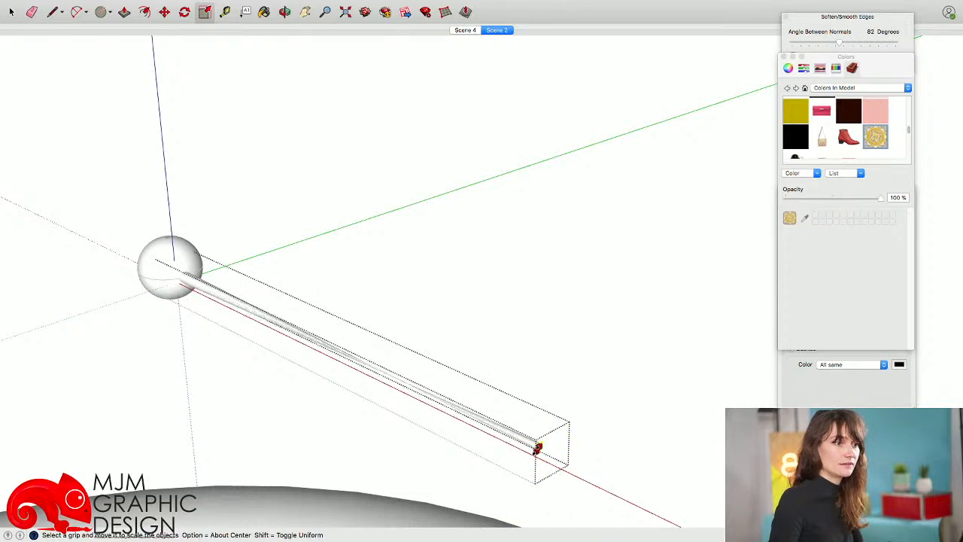
middle_drag(545, 452, 711, 423)
key(space)
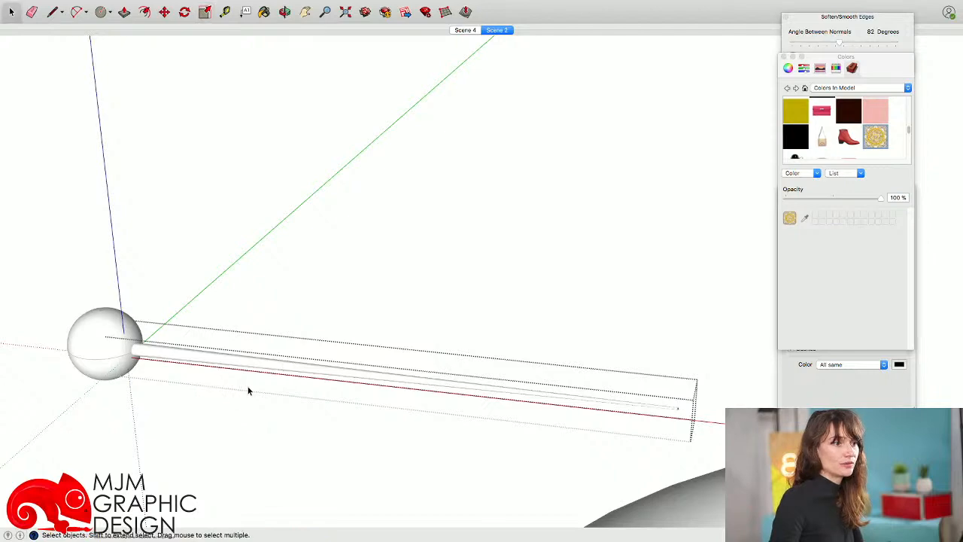
Close the rod group and unhide the pink room
scroll(324, 398, down, 1)
click(363, 282)
scroll(364, 283, down, 6)
middle_drag(364, 283, 409, 288)
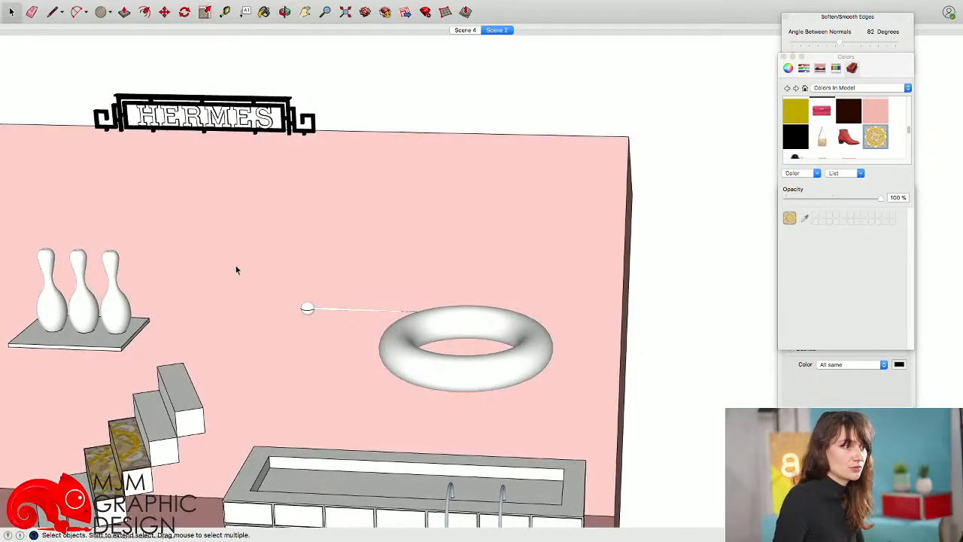
Select the sphere and the tapered rod and group them together as one ball-headed stick
drag(236, 266, 488, 400)
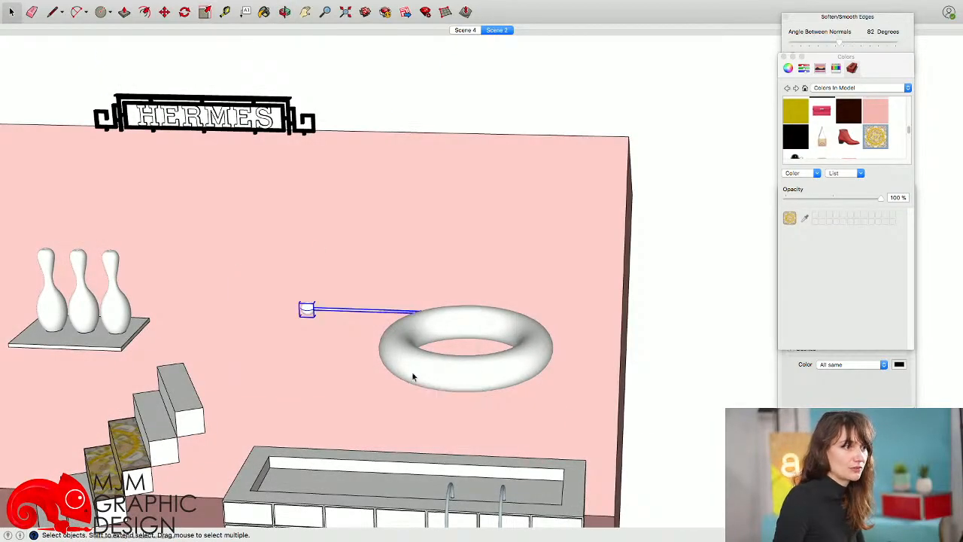
middle_drag(458, 385, 400, 370)
scroll(340, 352, up, 5)
key(super+g)
scroll(340, 352, down, 1)
scroll(334, 354, down, 5)
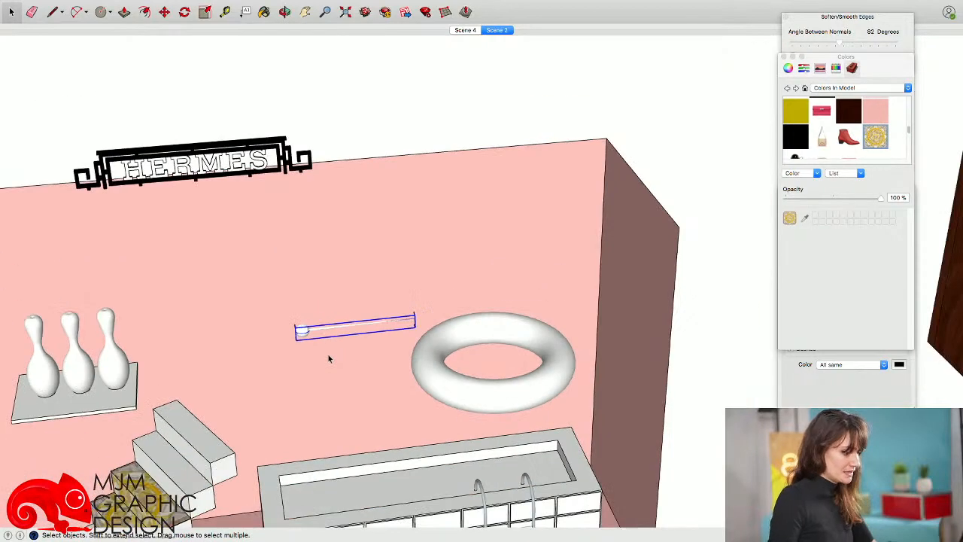
Move the ball-headed stick into position between the pins and the ring, adjusting its sideways placement in the front view
key(m)
drag(324, 359, 333, 395)
key(super+3)
scroll(333, 395, down, 5)
shift+middle_drag(323, 375, 340, 374)
drag(328, 374, 307, 359)
scroll(307, 359, down, 5)
key(space)
click(442, 357)
Examine the arrangement of the new scene alongside the finished shop window beside it
shift+middle_drag(315, 339, 350, 360)
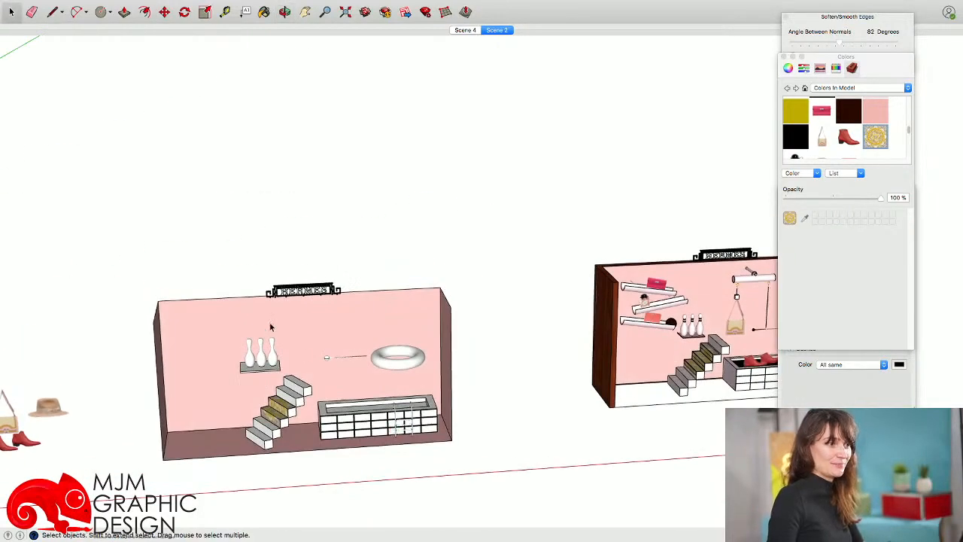
scroll(353, 361, up, 5)
scroll(376, 394, down, 2)
scroll(377, 393, down, 1)
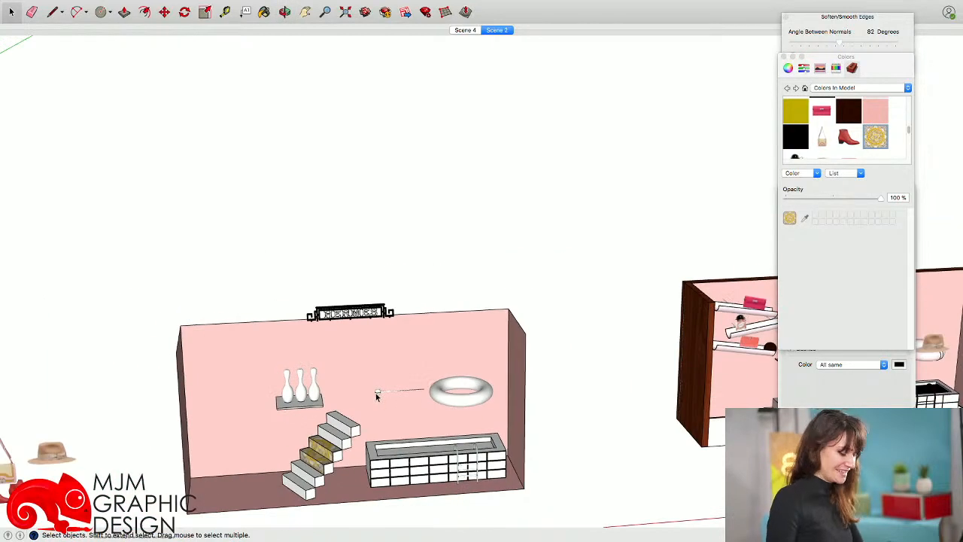
scroll(376, 397, down, 3)
middle_drag(376, 397, 329, 340)
scroll(326, 338, up, 5)
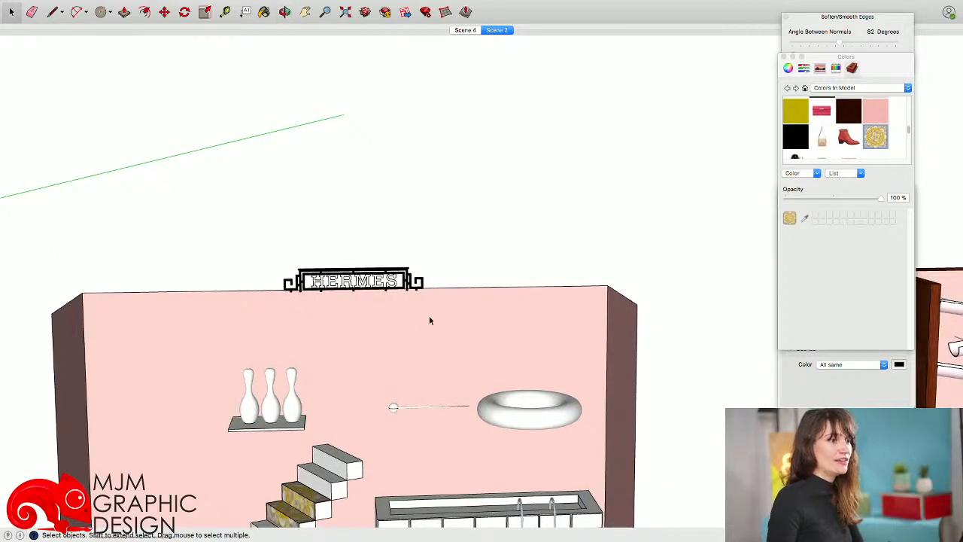
Draw a small circle on the inner face of the side wall nearest the ring
middle_drag(322, 426, 479, 416)
scroll(479, 416, up, 4)
key(c)
click(533, 389)
scroll(542, 382, up, 3)
scroll(545, 381, down, 3)
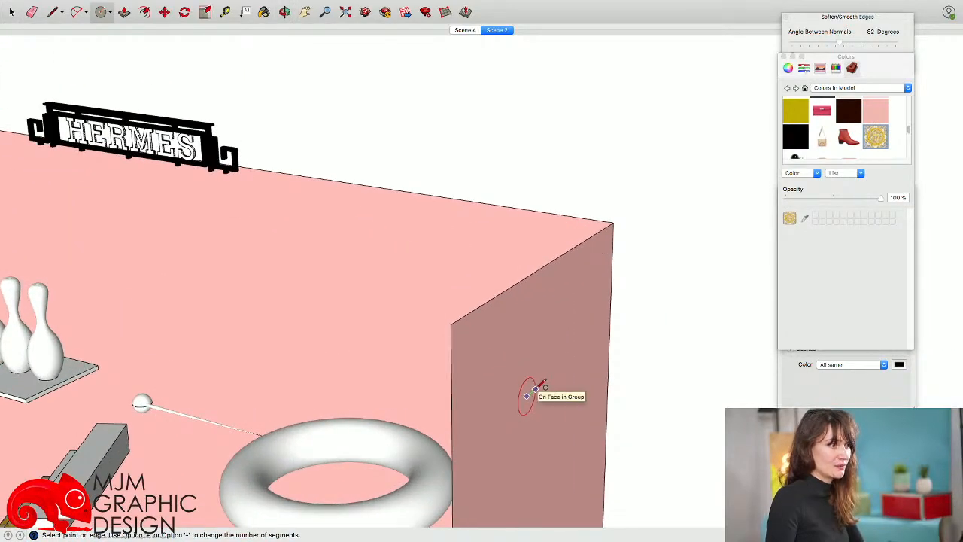
scroll(536, 389, up, 3)
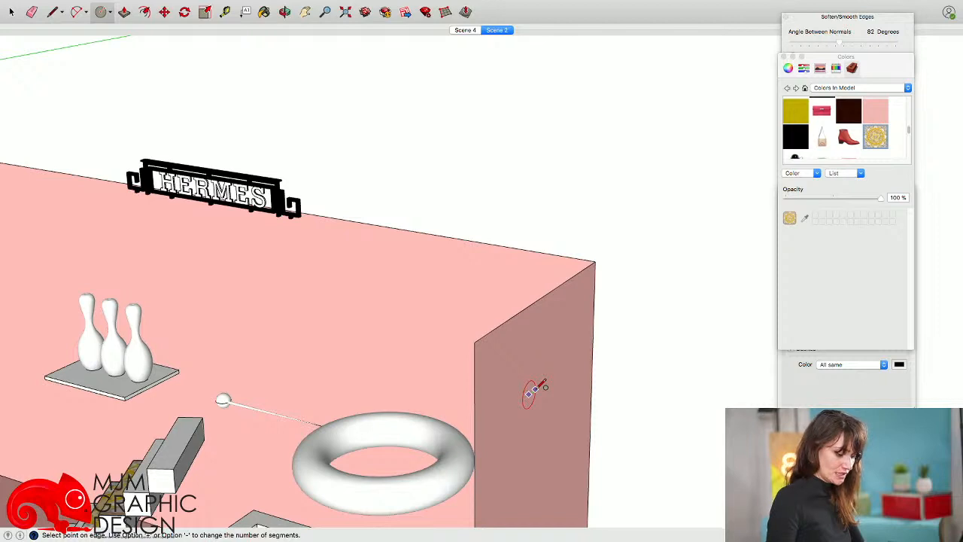
click(542, 385)
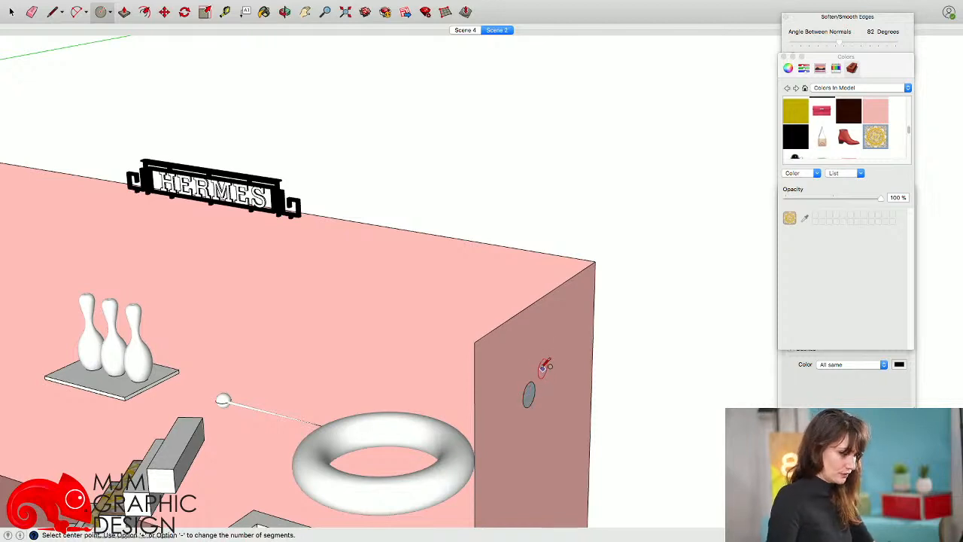
Extrude the side-wall circle into the room as a short horizontal cylinder and group it
key(p)
click(529, 392)
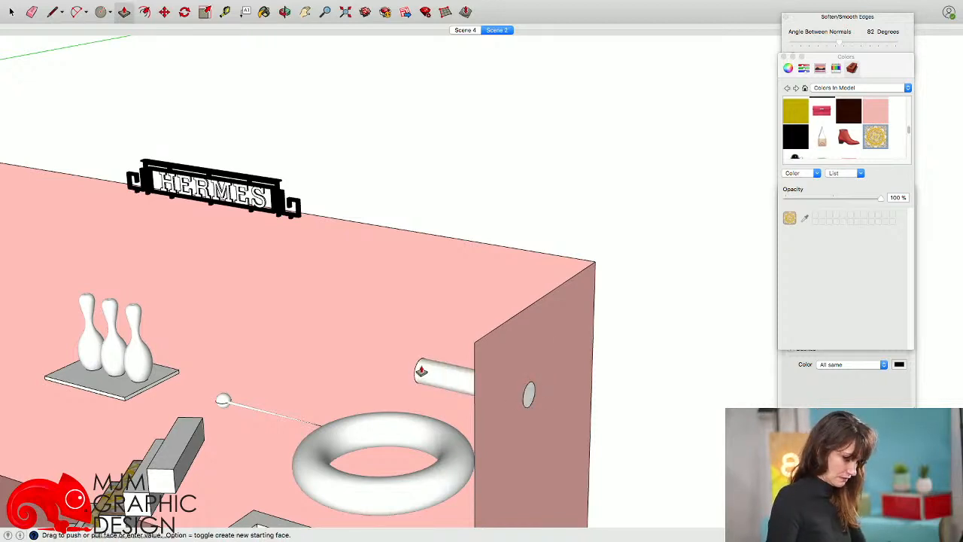
click(422, 371)
key(space)
click(421, 371)
scroll(421, 371, down, 2)
In the front view, move the cylinder sideways to the middle of the room, below the HERMES sign
key(super+3)
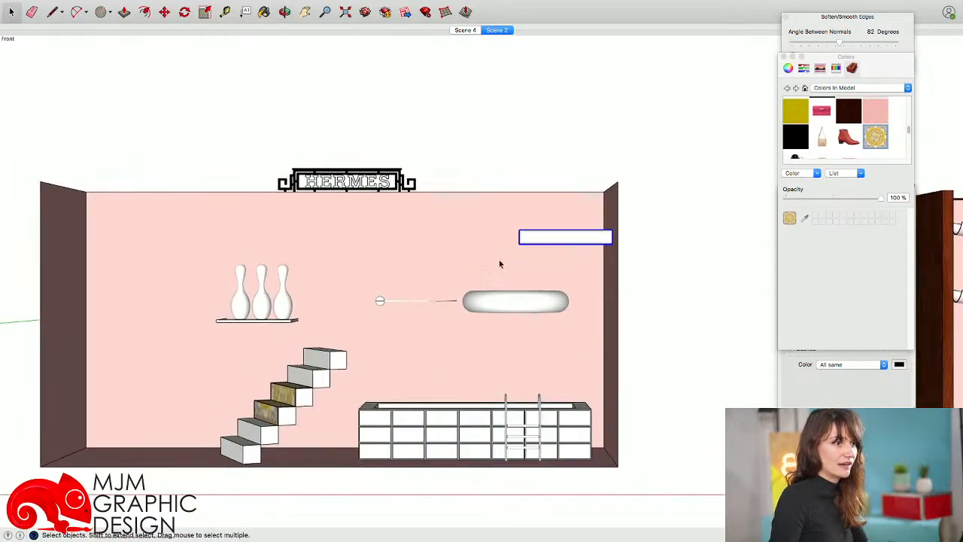
key(m)
click(515, 262)
click(361, 266)
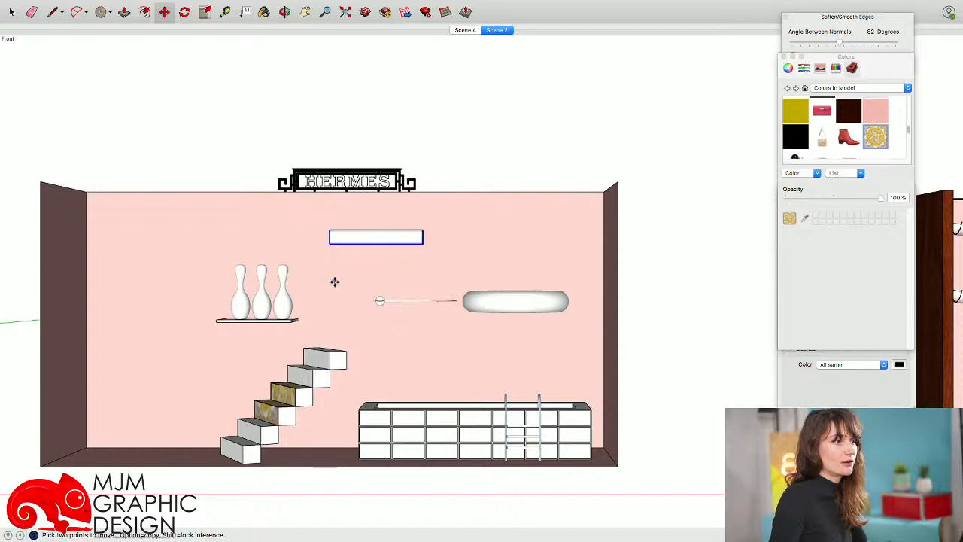
Check the finished shop window for reference, and draw a small circle on the back wall just above the horizontal cylinder
shift+middle_drag(626, 348, 10, 278)
shift+middle_drag(794, 327, 383, 211)
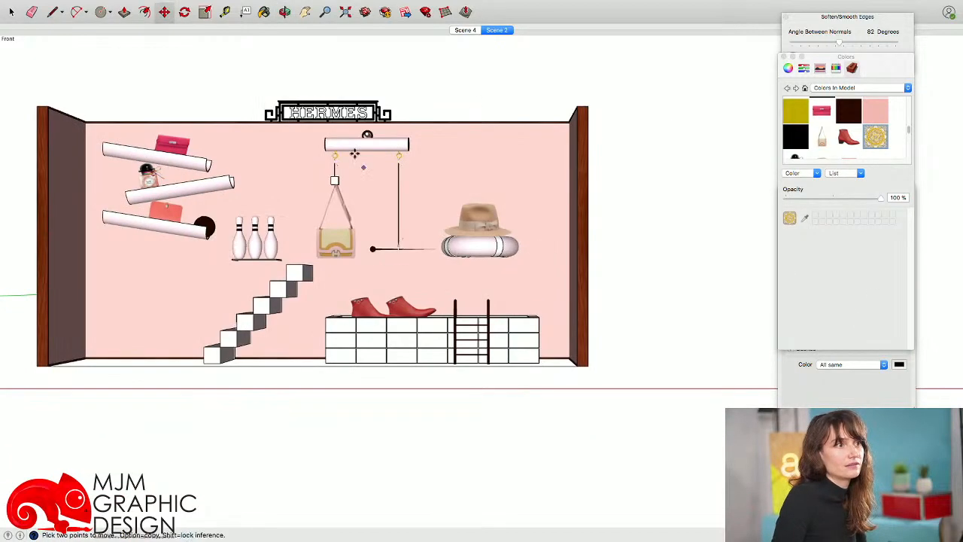
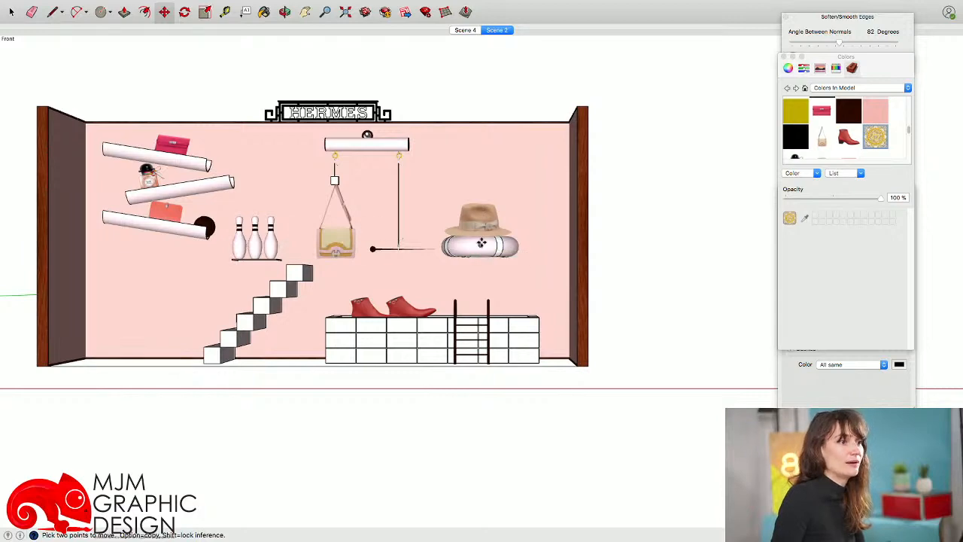
middle_drag(480, 328, 453, 324)
click(696, 372)
middle_drag(695, 373, 682, 369)
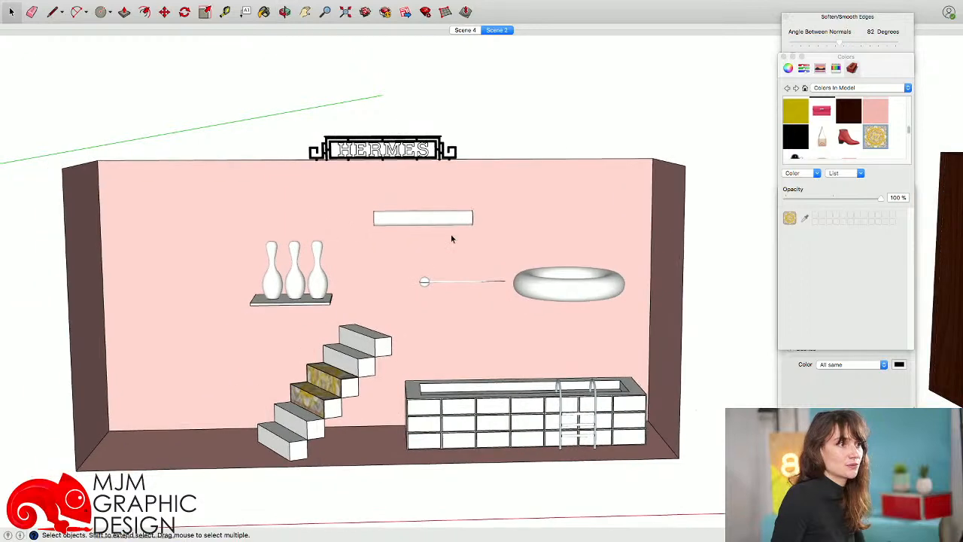
scroll(434, 211, up, 2)
key(c)
scroll(419, 200, up, 5)
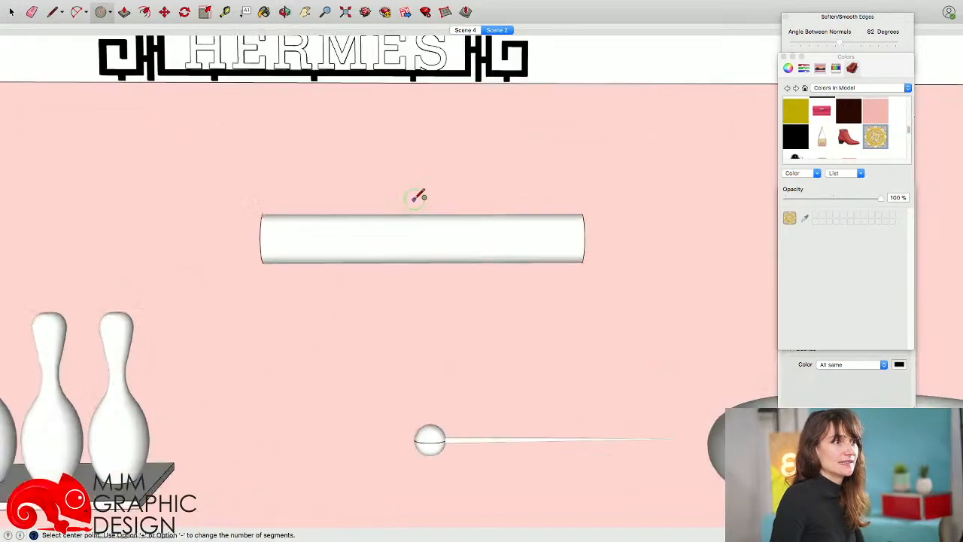
click(420, 181)
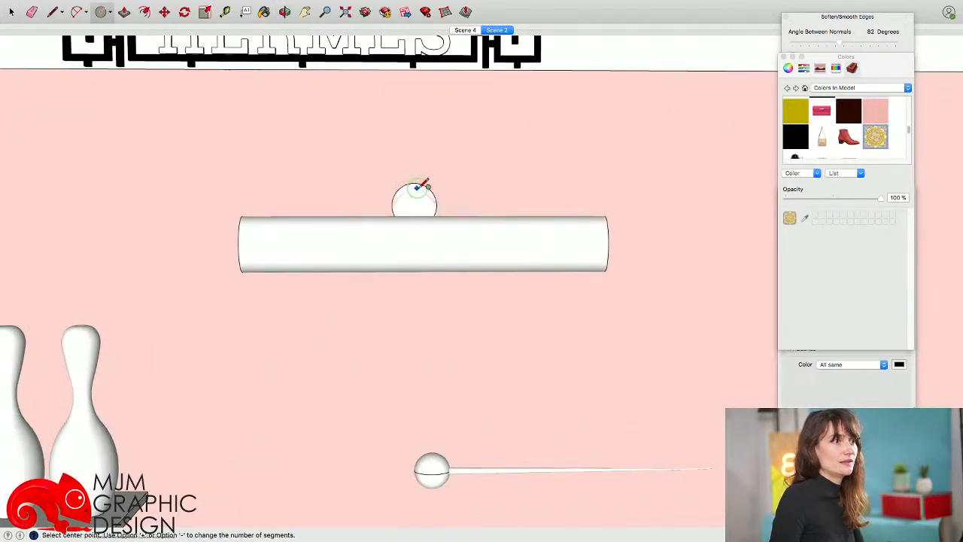
Offset the circle above the cylinder slightly inward to form a narrow ring
scroll(422, 188, up, 2)
key(f)
click(437, 197)
click(429, 201)
Draw a horizontal line across the ring's middle and delete the geometry to leave only the upper half-ring arch
key(l)
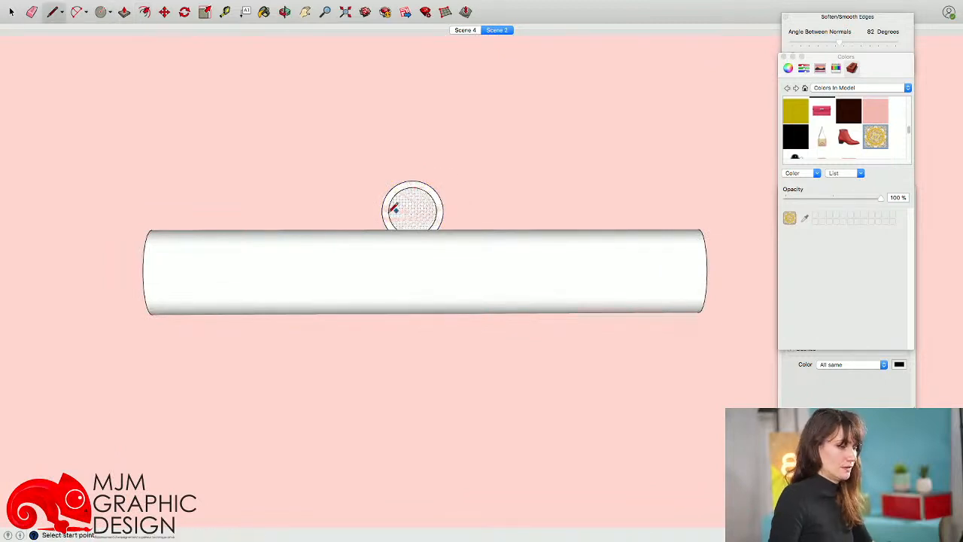
click(382, 213)
click(444, 213)
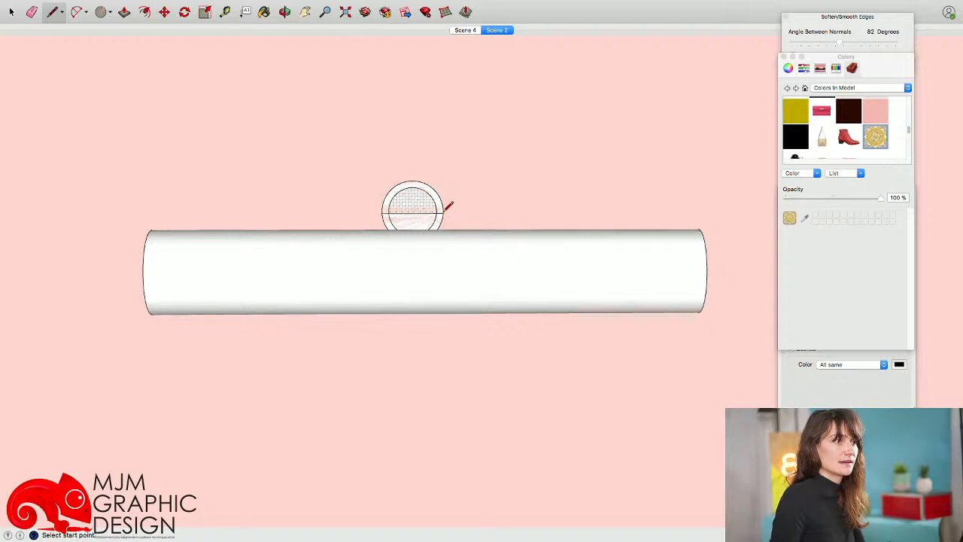
key(space)
click(442, 224)
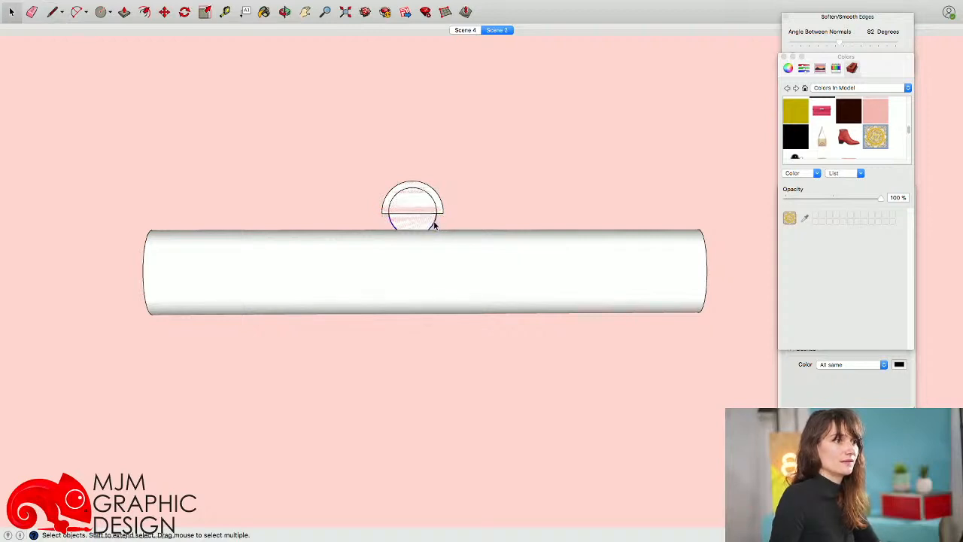
key(Delete)
Extrude the half-ring slightly out from the back wall and make it a group
middle_drag(435, 216, 413, 211)
key(p)
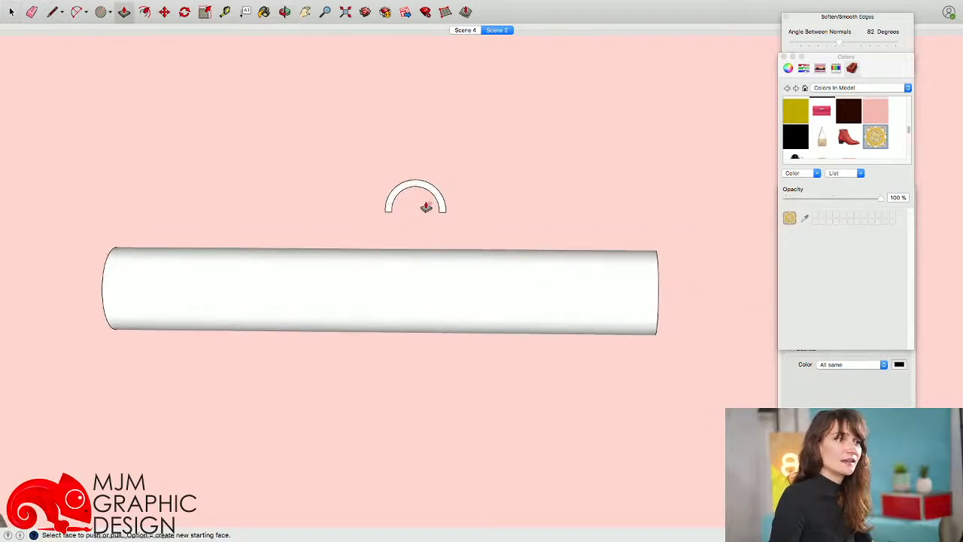
click(435, 198)
click(439, 204)
key(space)
drag(334, 144, 499, 223)
right_click(420, 185)
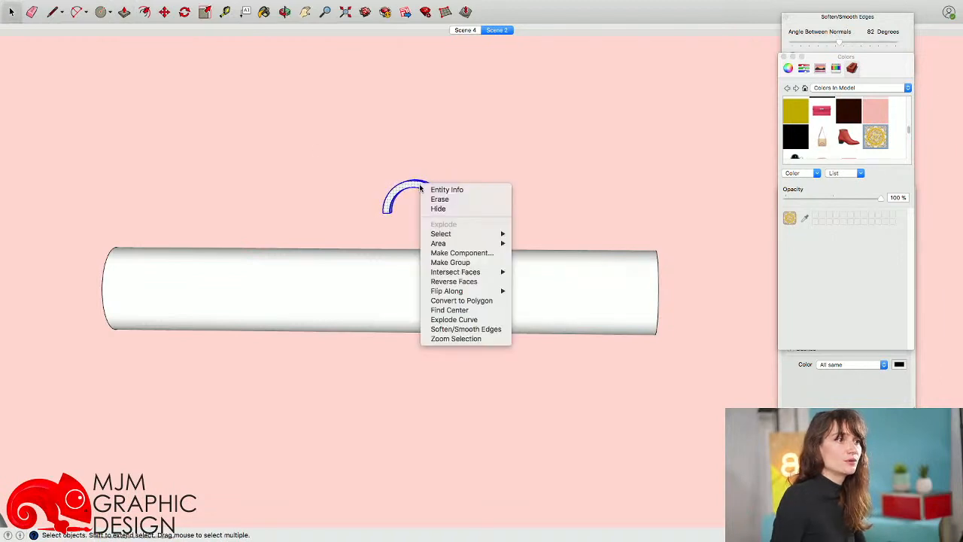
click(467, 261)
Move the arch group away from the wall and seat it on top of the cylinder, near its middle
middle_drag(467, 262, 430, 256)
key(m)
click(457, 201)
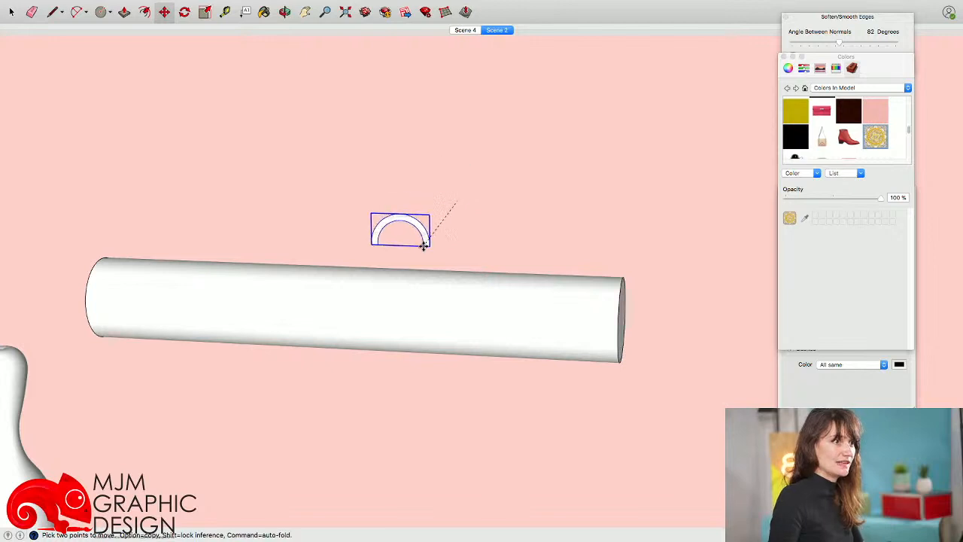
click(414, 280)
click(439, 201)
click(374, 196)
click(374, 196)
click(397, 202)
key(super+3)
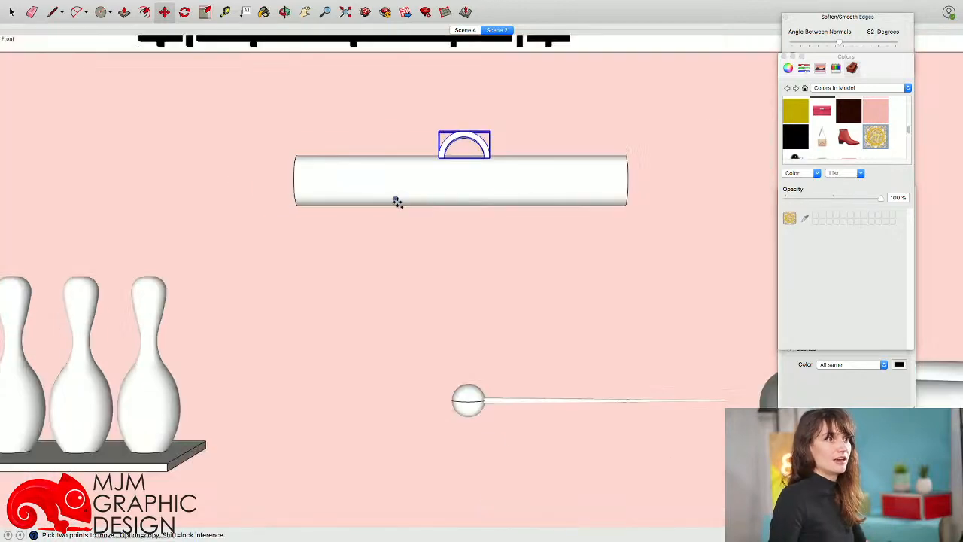
shift+middle_drag(397, 202, 308, 241)
In the front view, draw a small circle on the back wall inside the arch's opening
key(space)
scroll(376, 233, down, 10)
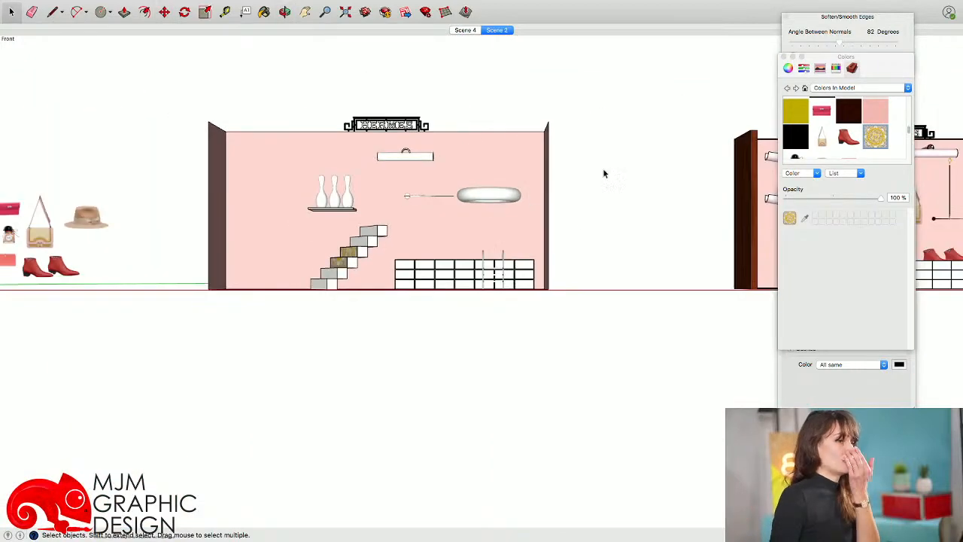
middle_drag(352, 164, 322, 339)
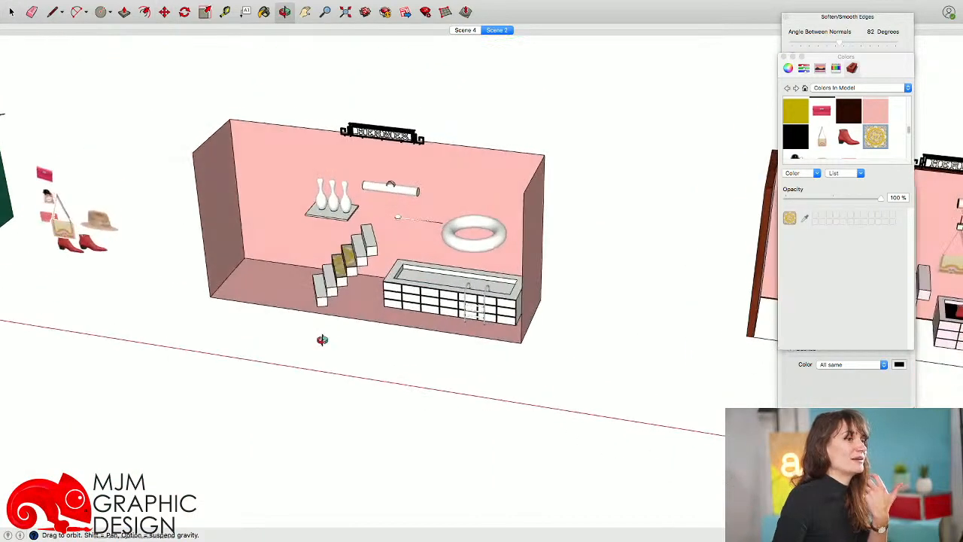
drag(399, 193, 423, 136)
middle_drag(423, 137, 431, 240)
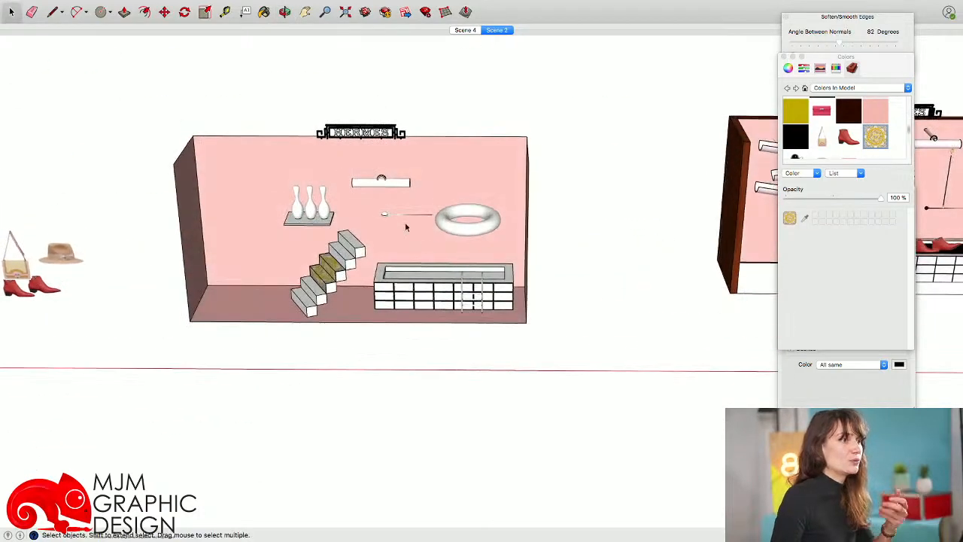
scroll(404, 219, up, 5)
key(super+3)
scroll(319, 194, up, 5)
scroll(319, 194, up, 6)
key(c)
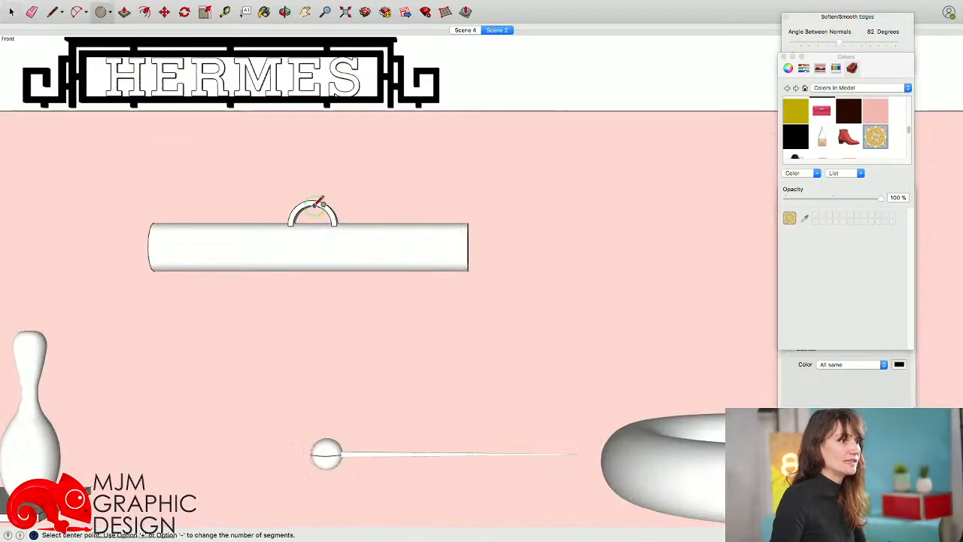
click(326, 217)
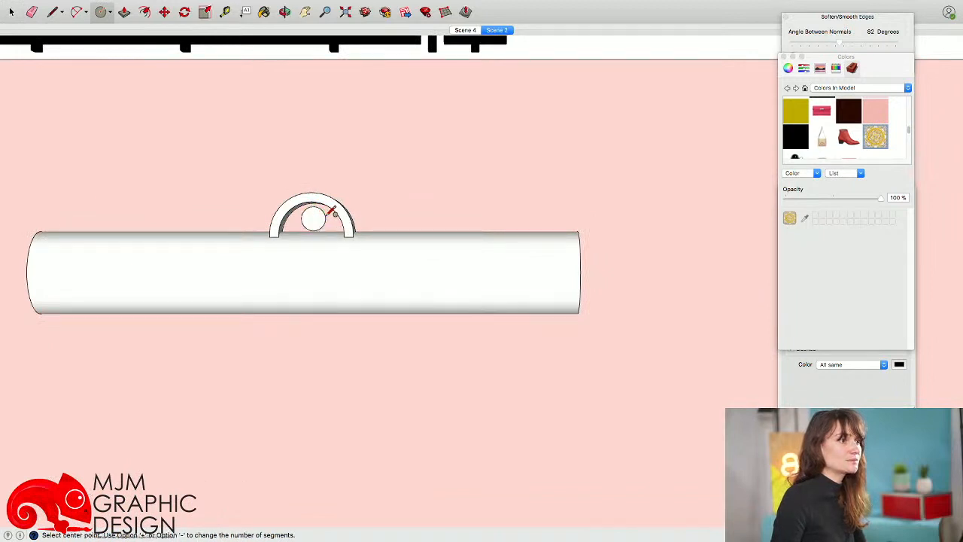
Extrude the small circle from the back wall toward the arch as a thin rod and group it
middle_drag(326, 215, 315, 222)
key(p)
click(314, 220)
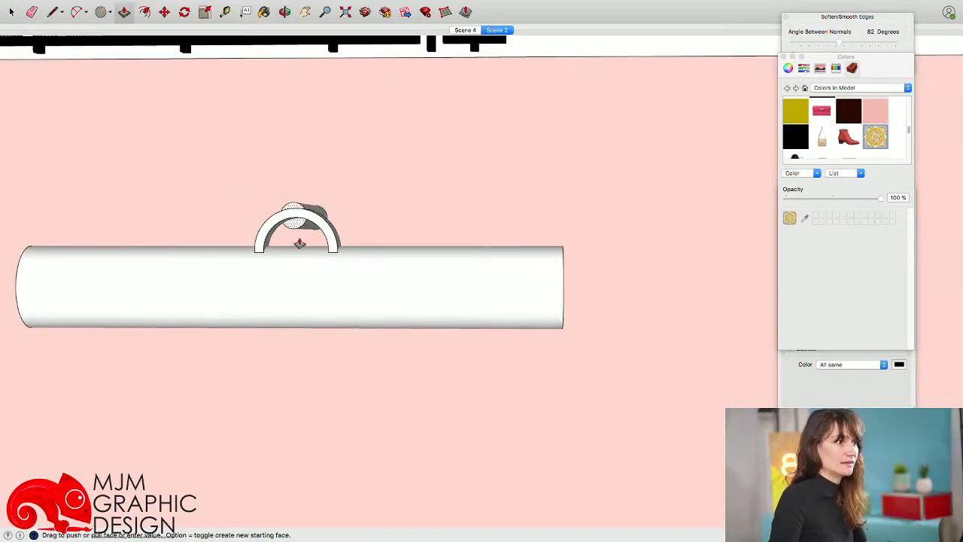
click(271, 232)
middle_drag(272, 233, 305, 223)
key(space)
triple_click(286, 242)
key(g)
Move the rod so that it passes through the arch on top of the cylinder
key(m)
click(305, 223)
click(358, 216)
key(space)
scroll(370, 201, down, 3)
middle_drag(368, 231, 366, 250)
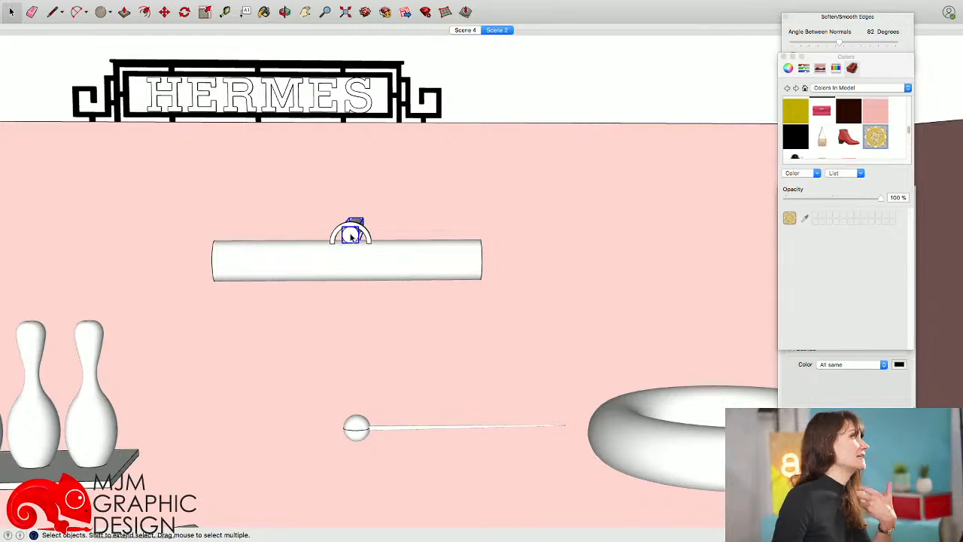
middle_drag(362, 221, 301, 278)
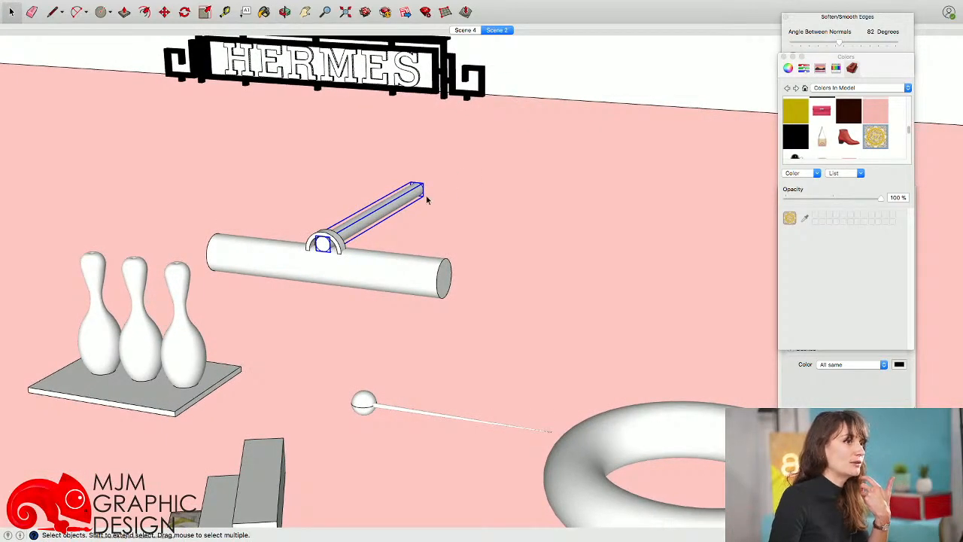
scroll(428, 203, down, 5)
click(462, 163)
middle_drag(430, 214, 343, 242)
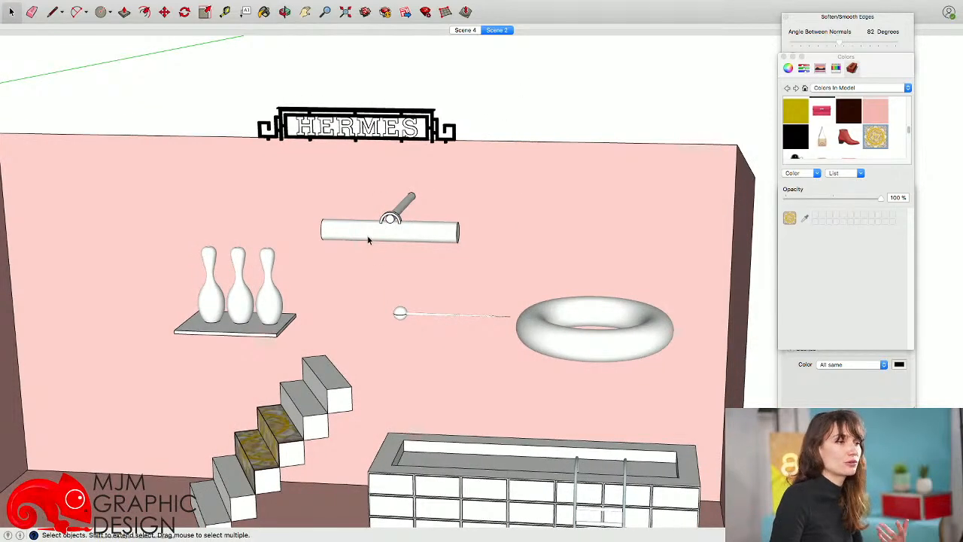
Convert the rod group through the arch into a component
middle_drag(409, 226, 388, 241)
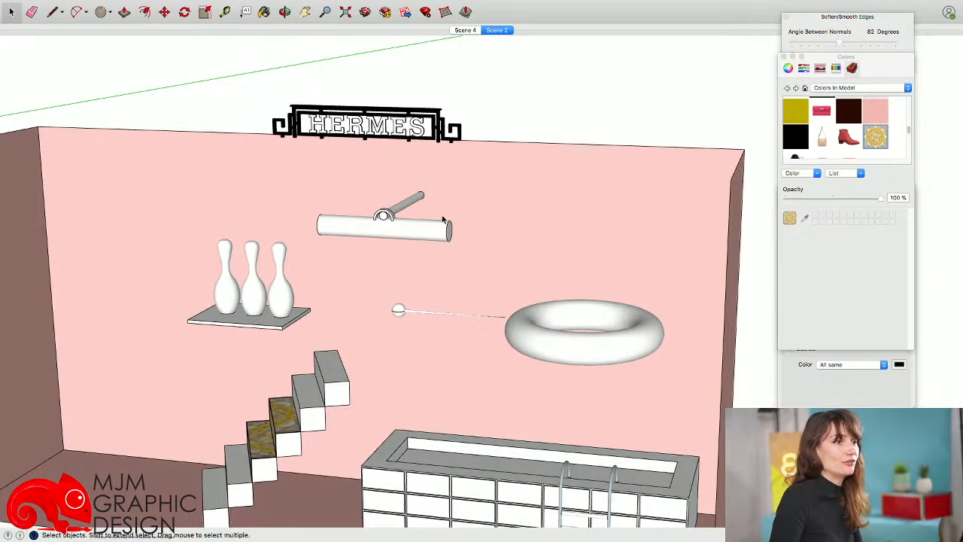
click(402, 202)
right_click(403, 203)
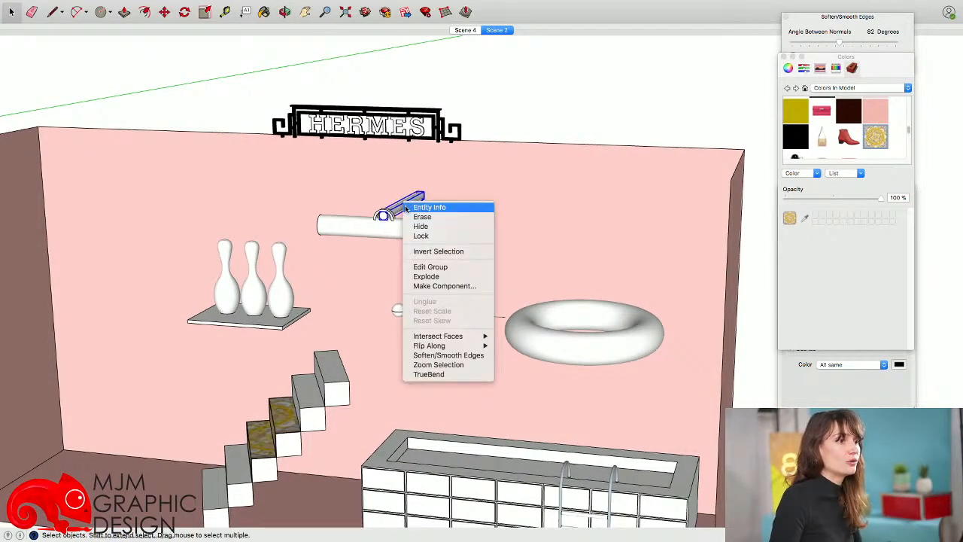
click(444, 286)
key(Return)
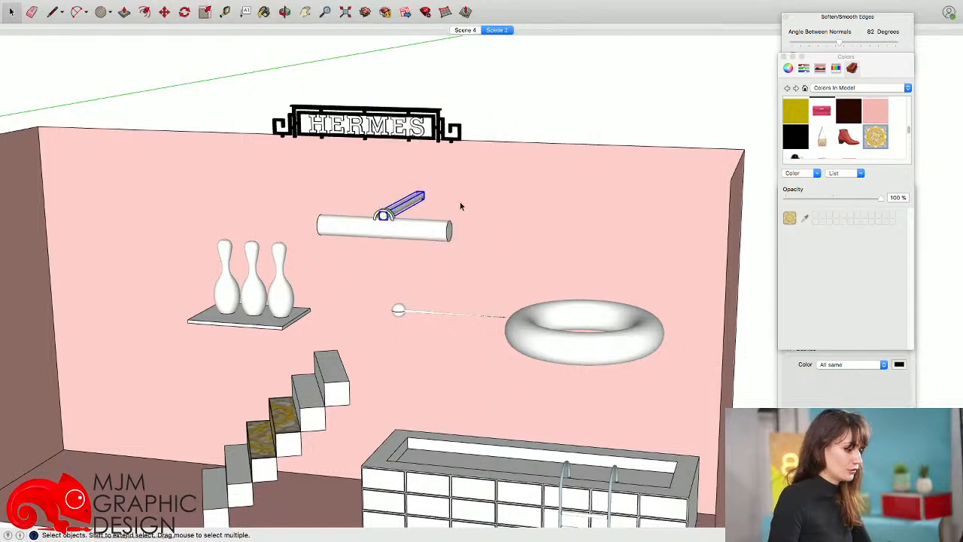
Copy the rod sideways over the inflatable ring and lower the copy to the ring's height
key(m)
key(alt)
click(433, 195)
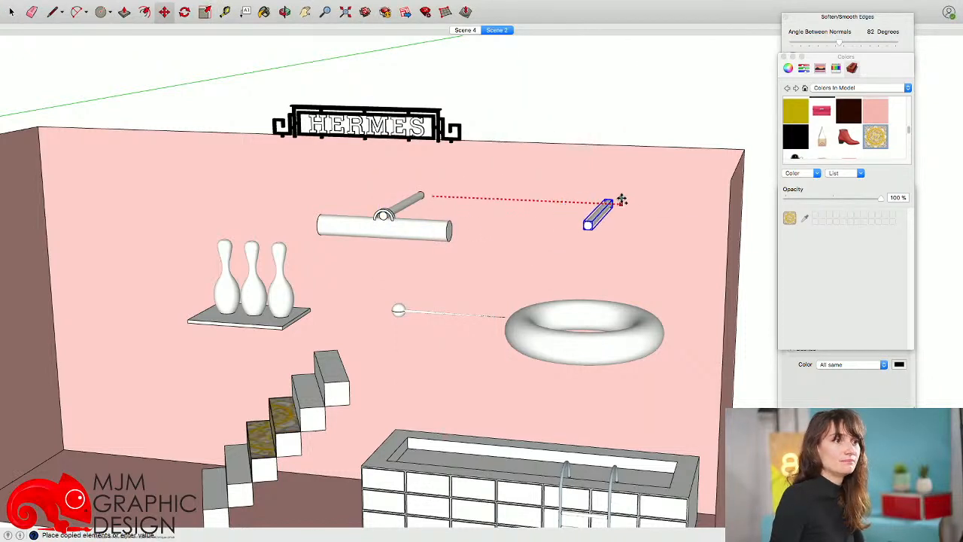
click(616, 198)
click(634, 174)
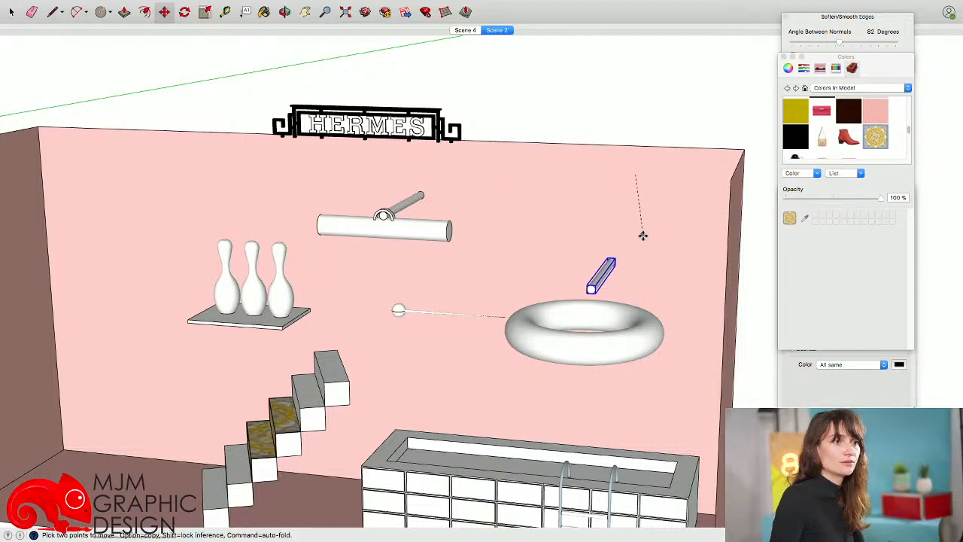
click(636, 275)
Scale the copied rod shorter along its length so it only joins the ring's rear to the back wall
middle_drag(636, 275, 572, 370)
key(s)
scroll(549, 365, up, 5)
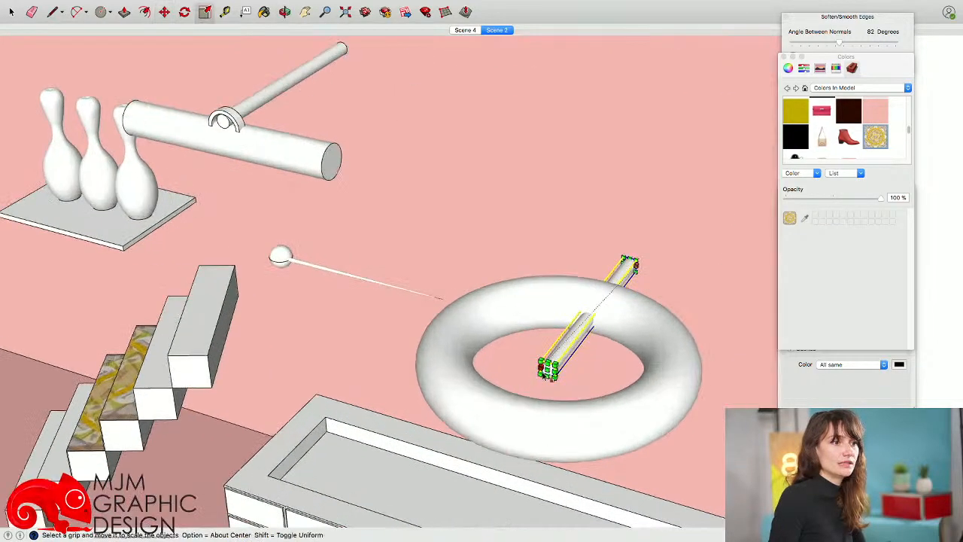
drag(547, 370, 629, 289)
scroll(631, 289, down, 5)
key(space)
scroll(579, 298, down, 5)
Open the hanging cylinder's group and extrude its end face slightly outward as a thin extra segment
middle_drag(573, 298, 431, 245)
scroll(431, 246, up, 5)
click(467, 244)
scroll(470, 251, up, 3)
scroll(471, 251, up, 2)
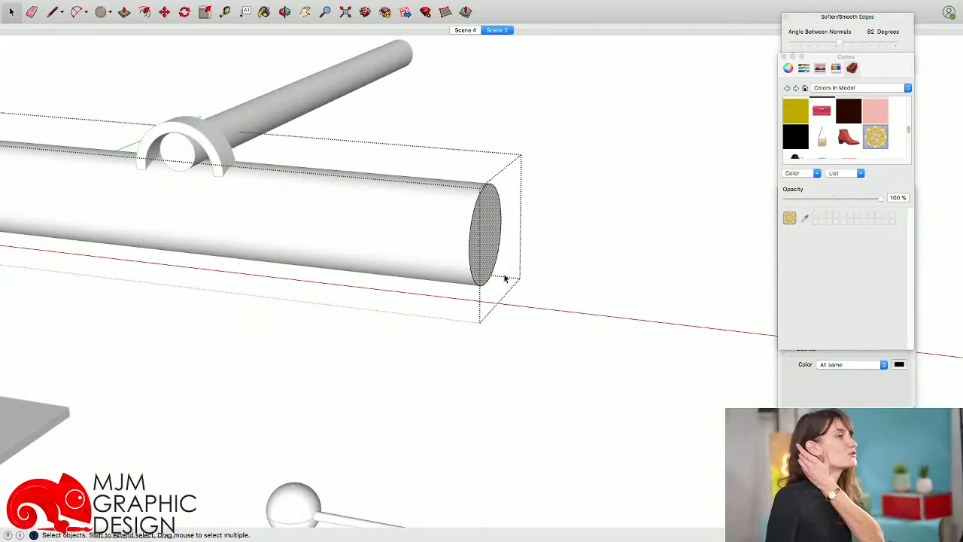
click(123, 13)
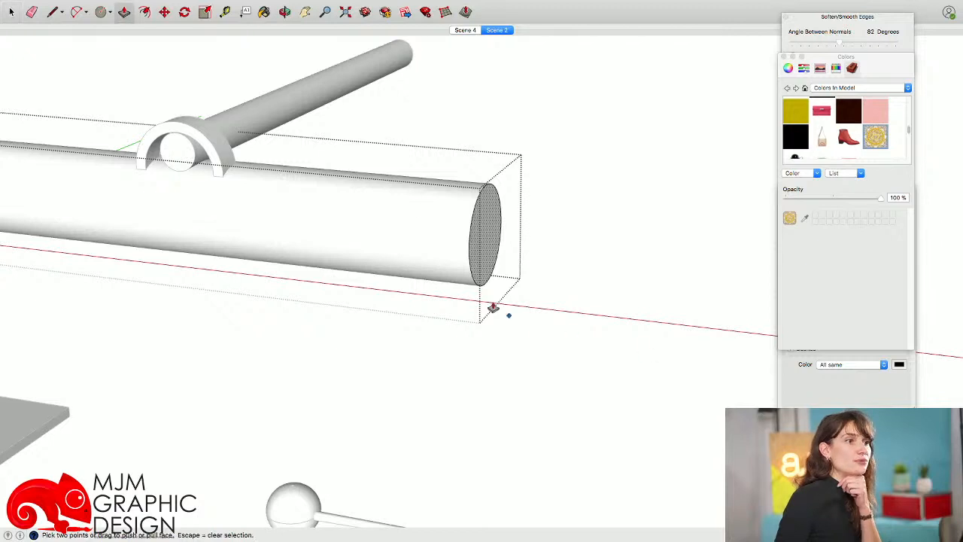
drag(496, 231, 523, 239)
middle_drag(522, 239, 483, 220)
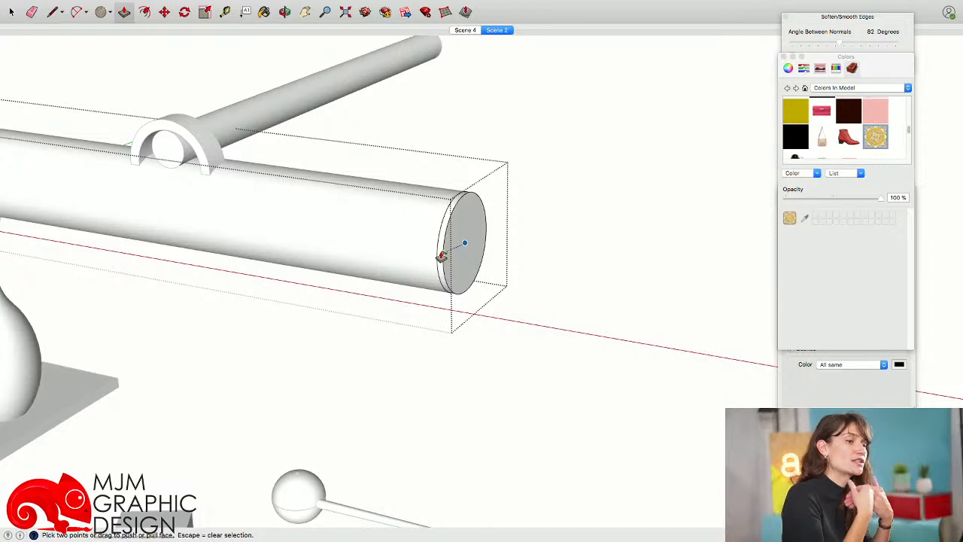
Scale the cylinder's end face slightly smaller about its centre to bevel the rim, and leave the group
key(space)
click(461, 235)
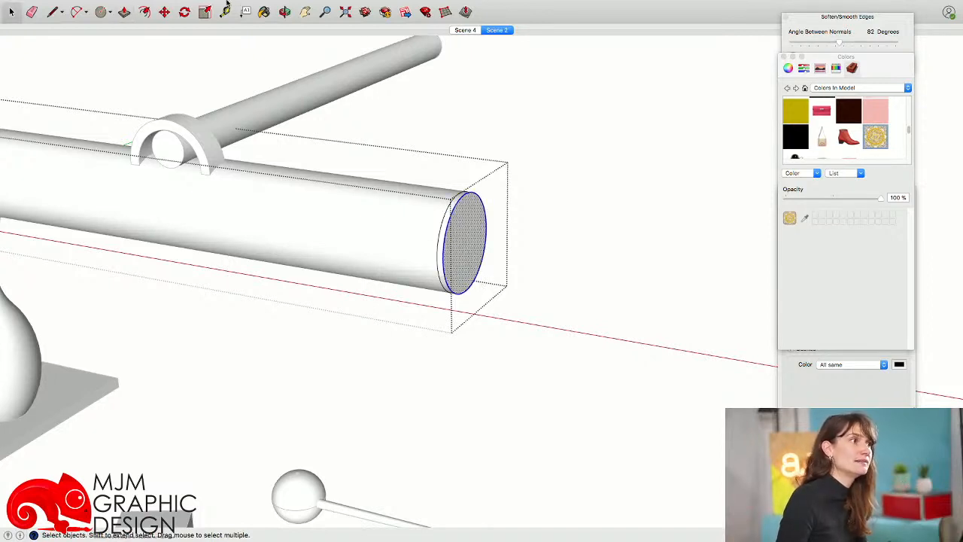
key(s)
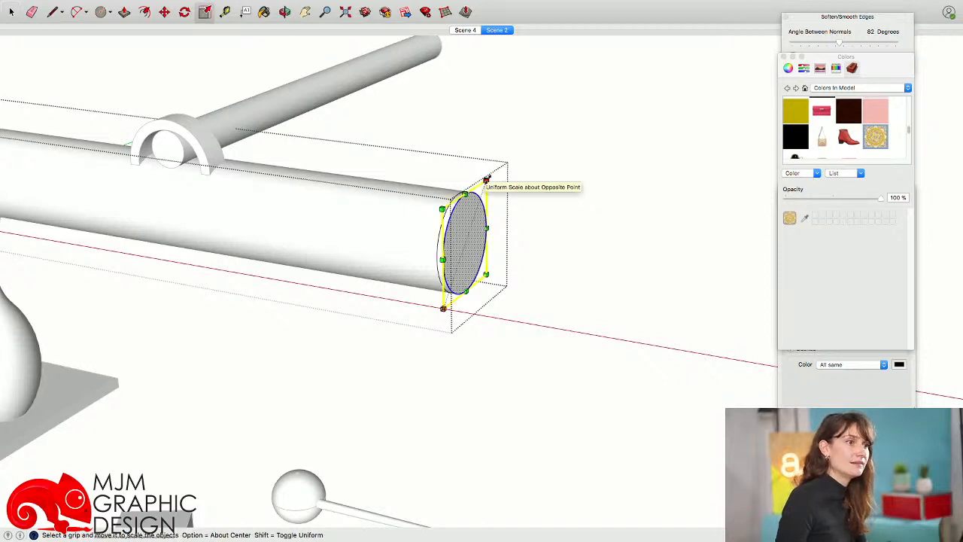
alt+drag(487, 179, 485, 185)
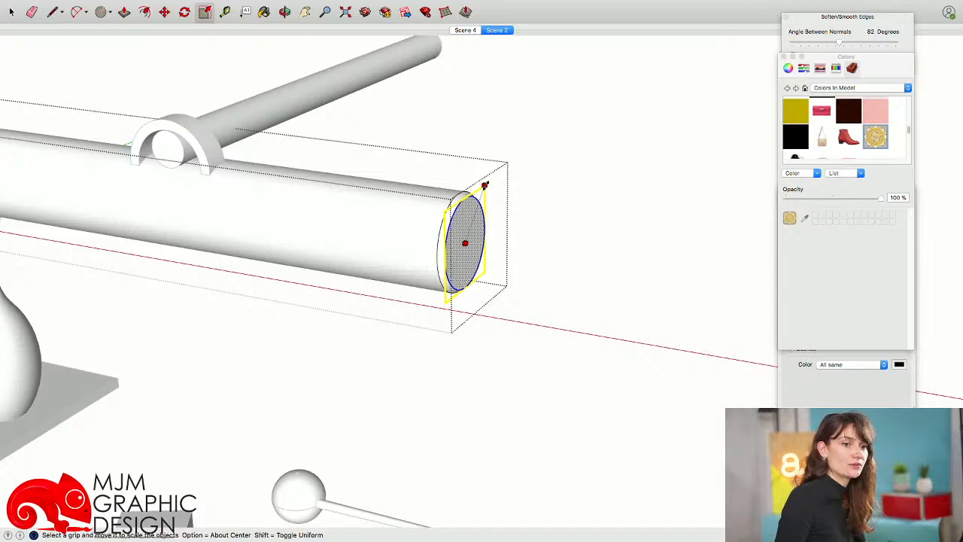
middle_drag(479, 204, 535, 205)
key(space)
key(Escape)
scroll(474, 196, down, 5)
middle_drag(165, 197, 225, 203)
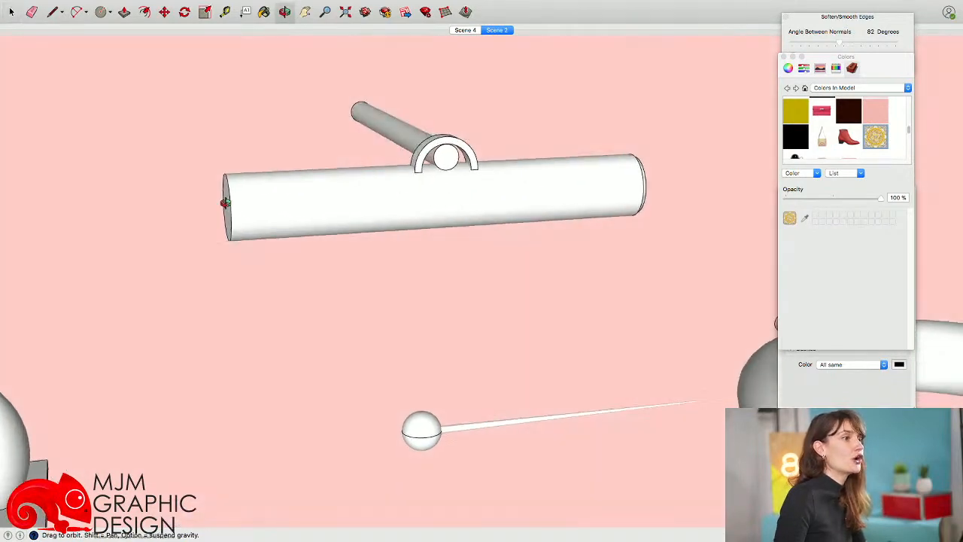
middle_drag(760, 190, 566, 200)
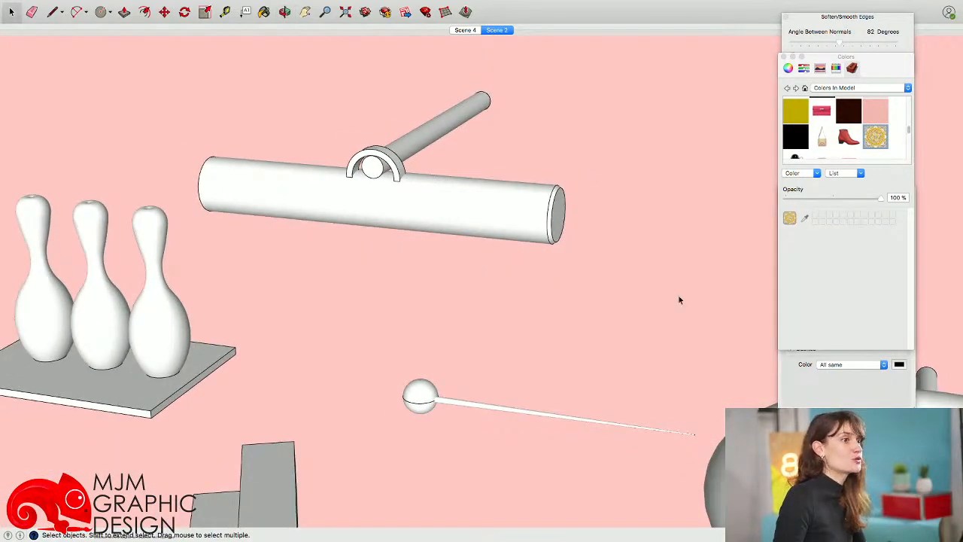
Open the hanging cylinder's group and extrude its opposite end face slightly outward as a thin extra segment
middle_drag(273, 220, 462, 232)
double_click(316, 233)
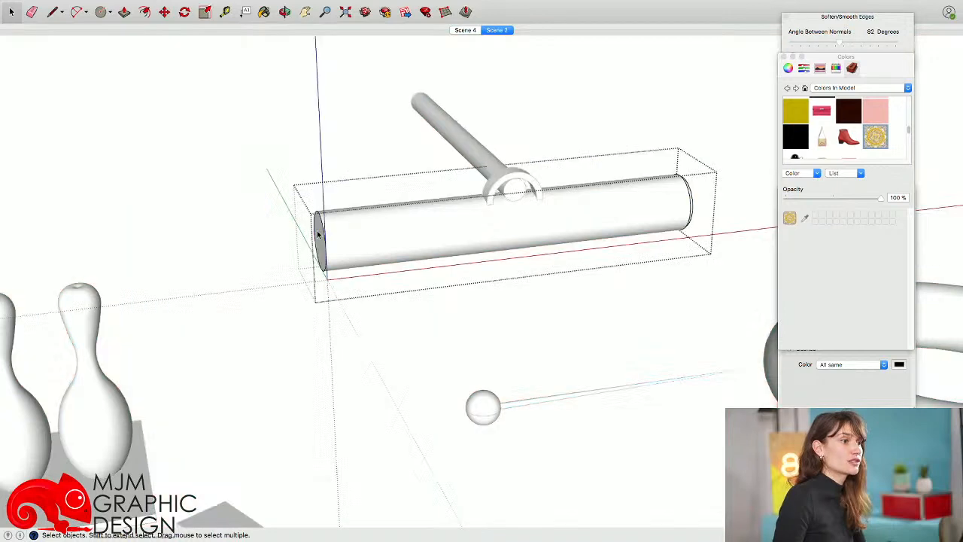
scroll(319, 238, up, 3)
key(p)
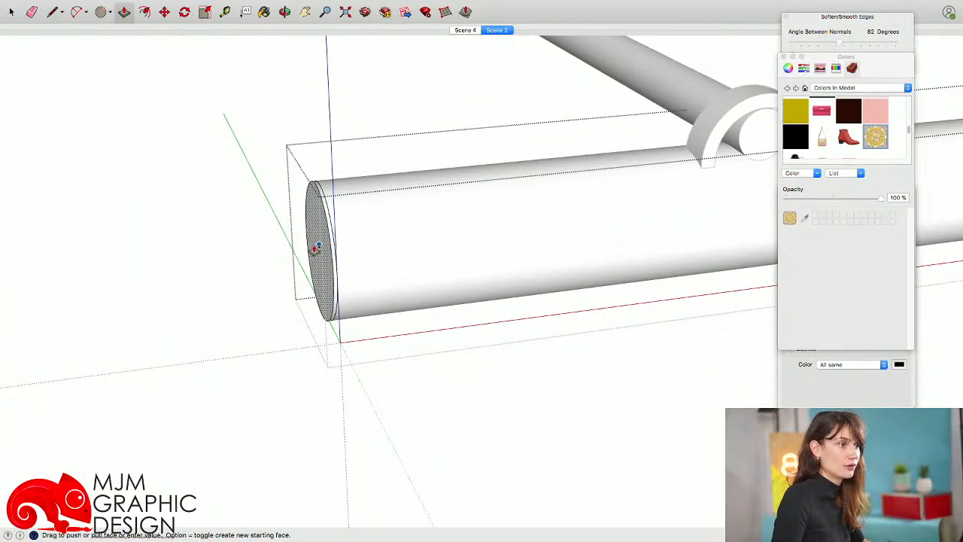
key(space)
Scale the opposite end face slightly smaller about its centre to bevel that rim, and leave the group
click(314, 246)
key(s)
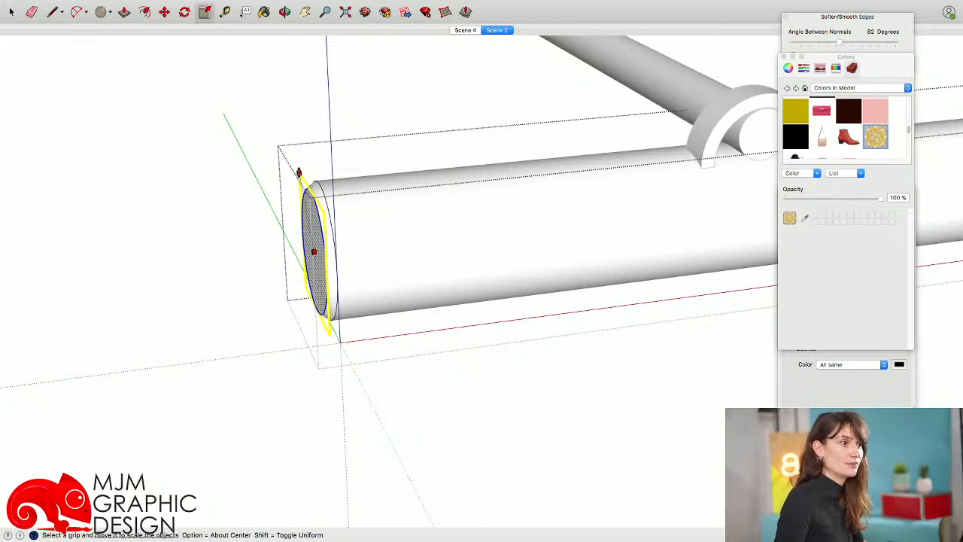
scroll(429, 204, down, 8)
key(space)
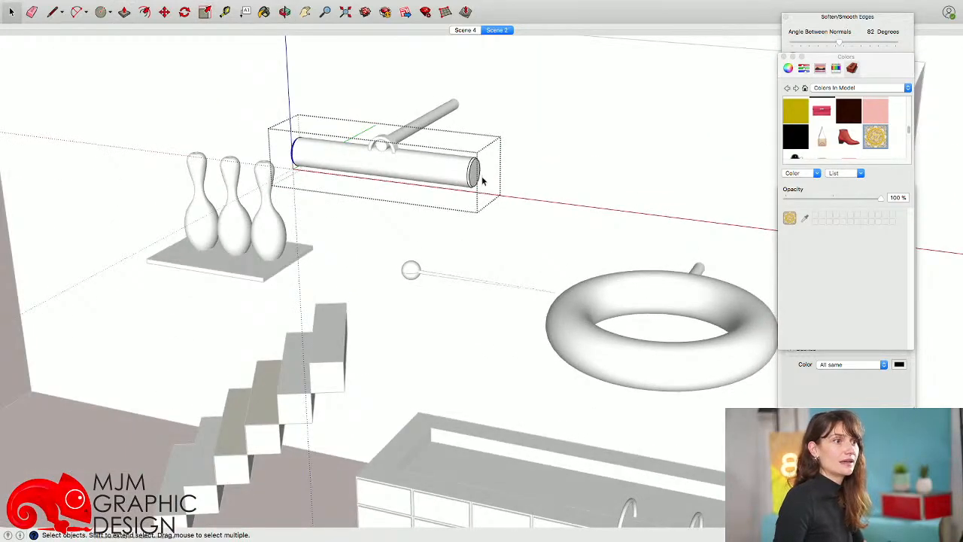
middle_drag(475, 177, 610, 218)
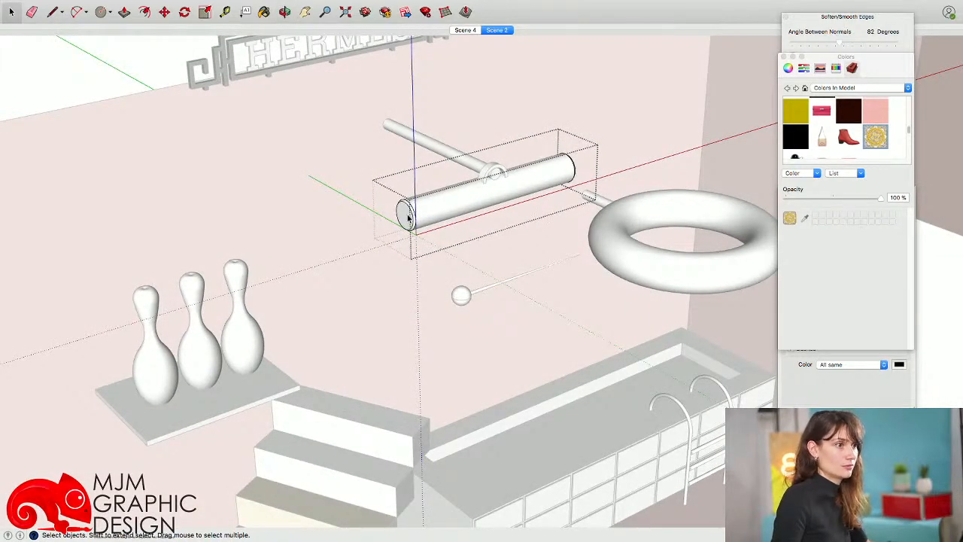
middle_drag(699, 217, 474, 185)
scroll(473, 180, down, 5)
click(570, 84)
Draw a connected cord line from the thin pointed rod straight up, across at the cylinder's mid-height, and down its other side toward the staircase
middle_drag(364, 212, 615, 257)
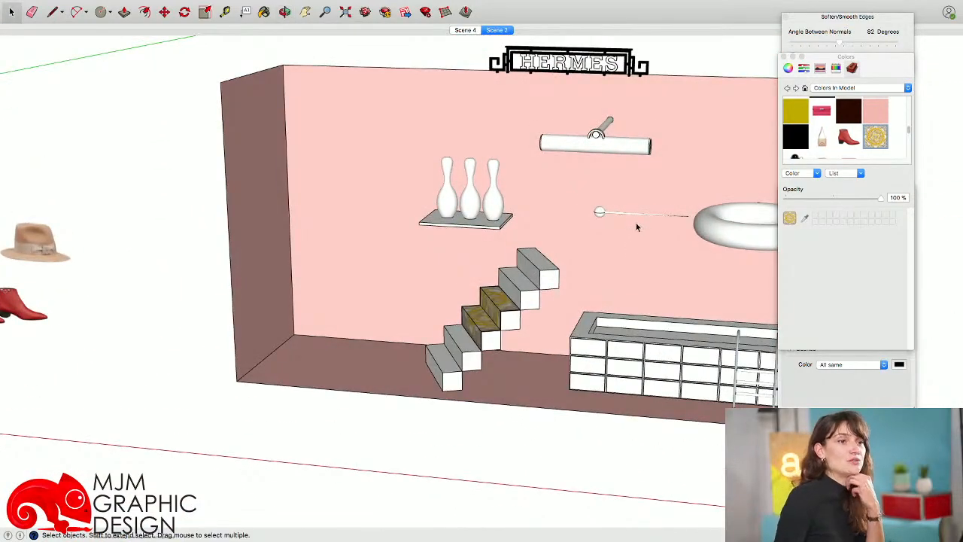
middle_drag(640, 217, 641, 156)
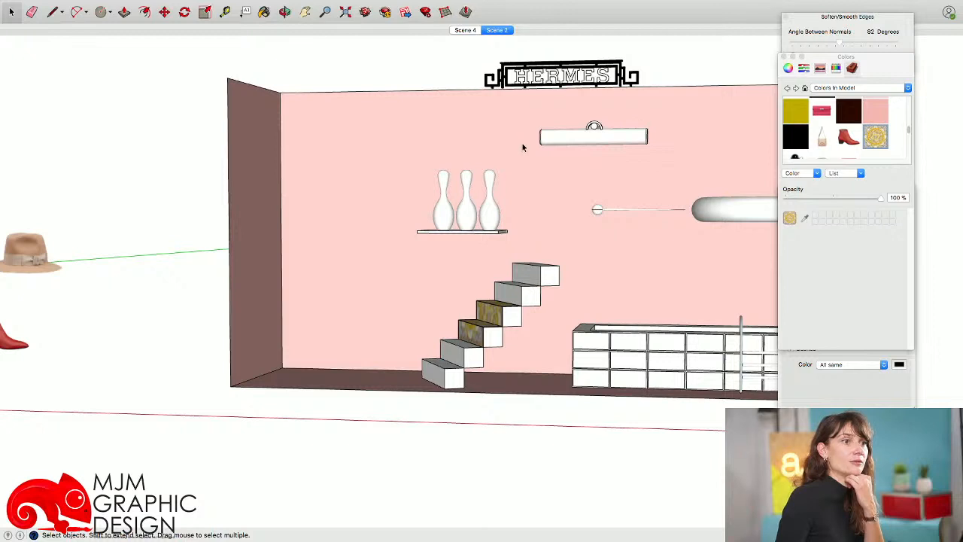
scroll(623, 241, up, 6)
key(l)
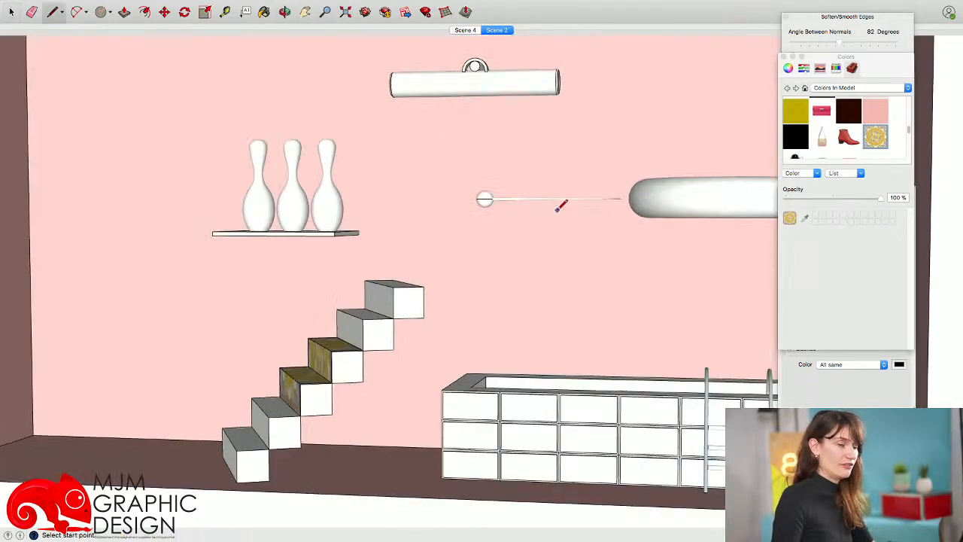
click(569, 199)
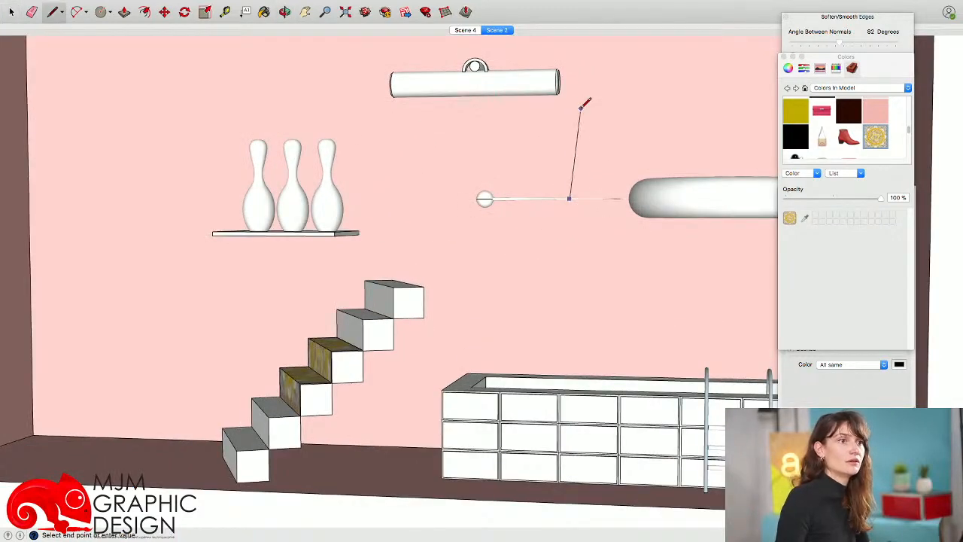
shift+middle_drag(564, 92, 516, 133)
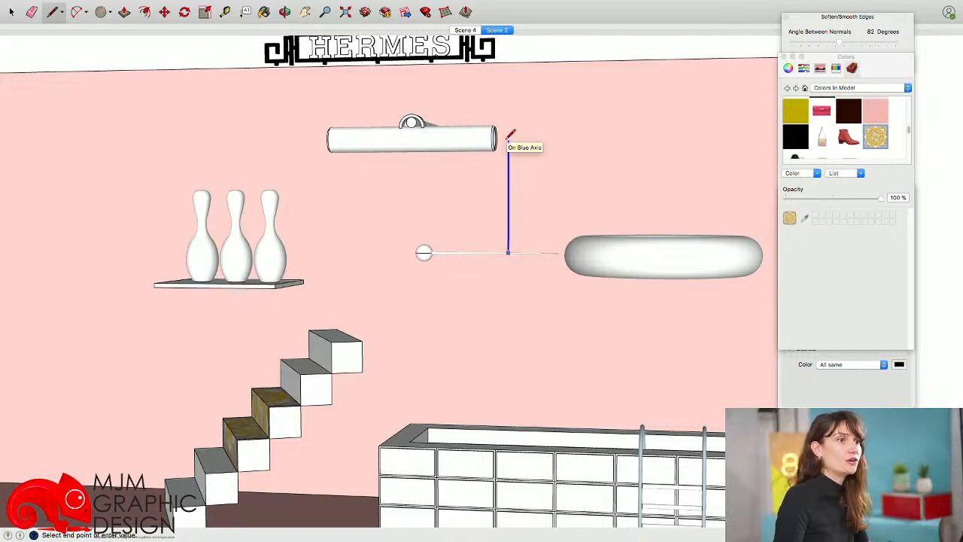
click(508, 139)
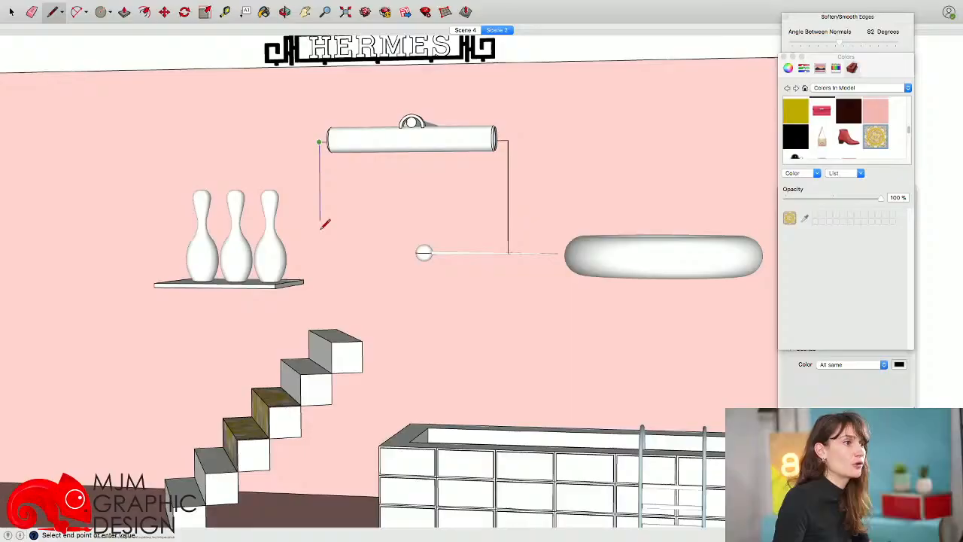
click(321, 289)
key(space)
Try to draw a small circle centred on the cord line's free lower end above the top stair
scroll(321, 285, down, 4)
click(428, 238)
middle_drag(428, 239, 460, 280)
key(c)
scroll(316, 266, up, 6)
middle_drag(321, 263, 319, 280)
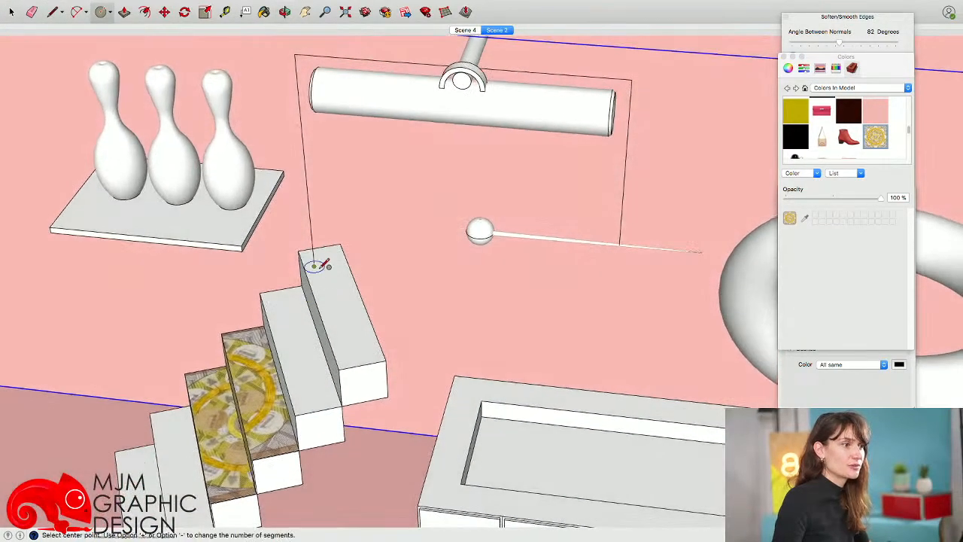
click(315, 268)
scroll(324, 266, up, 3)
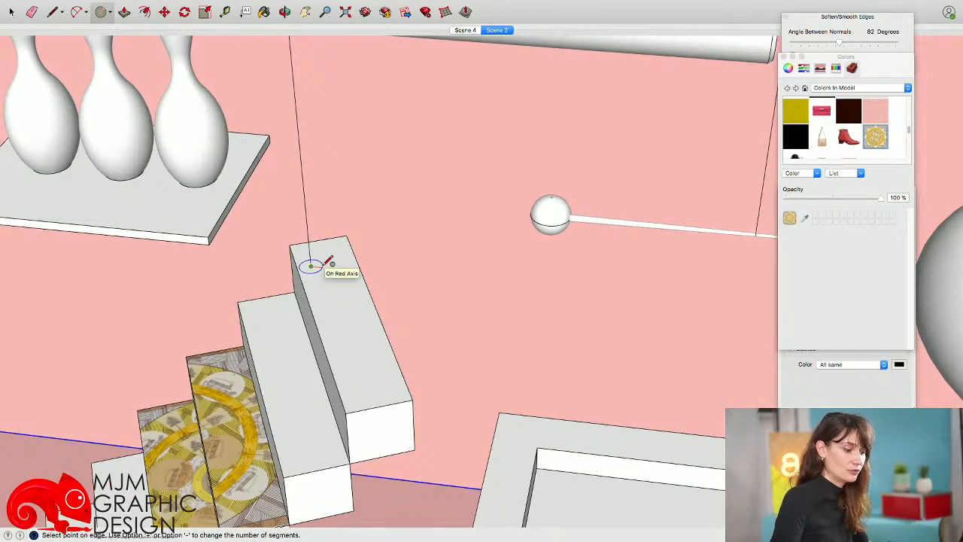
key(Return)
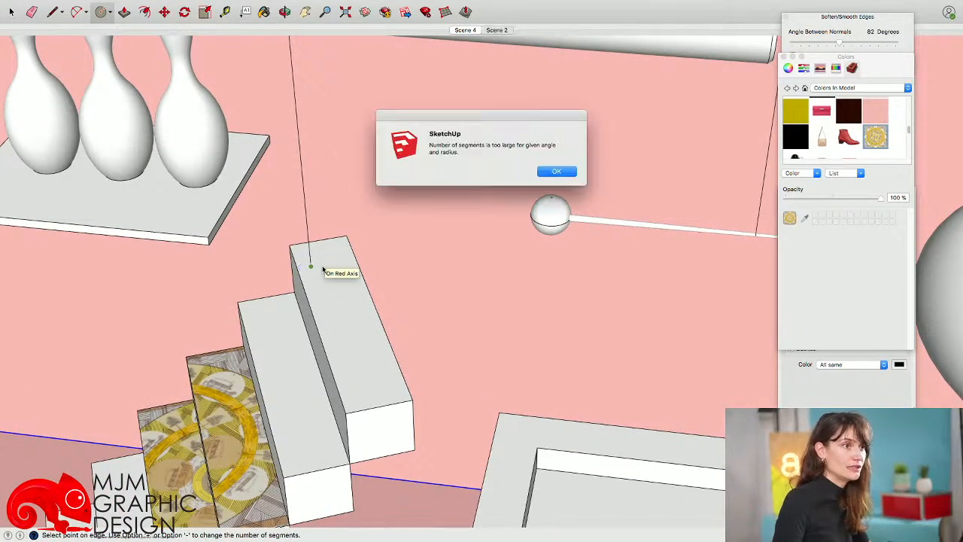
click(553, 171)
key(Escape)
click(311, 266)
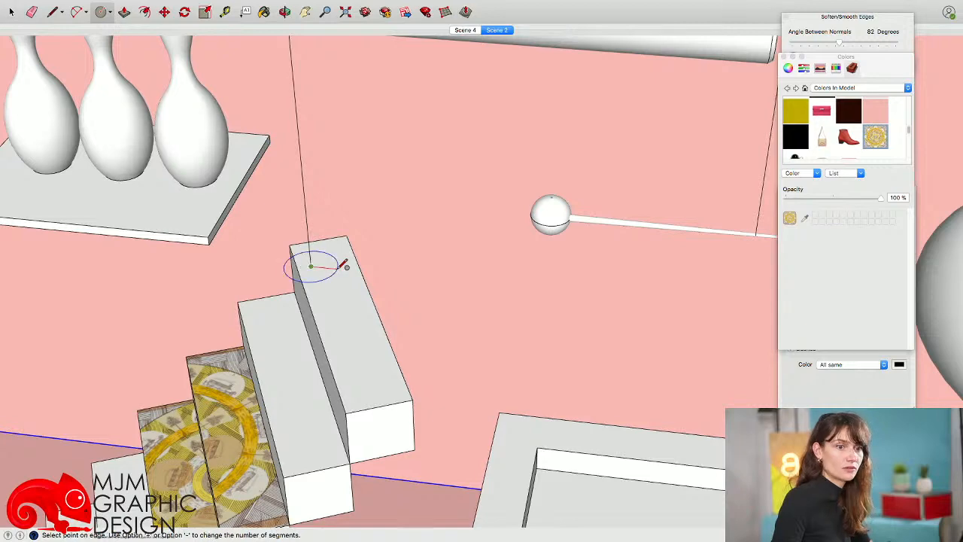
key(Return)
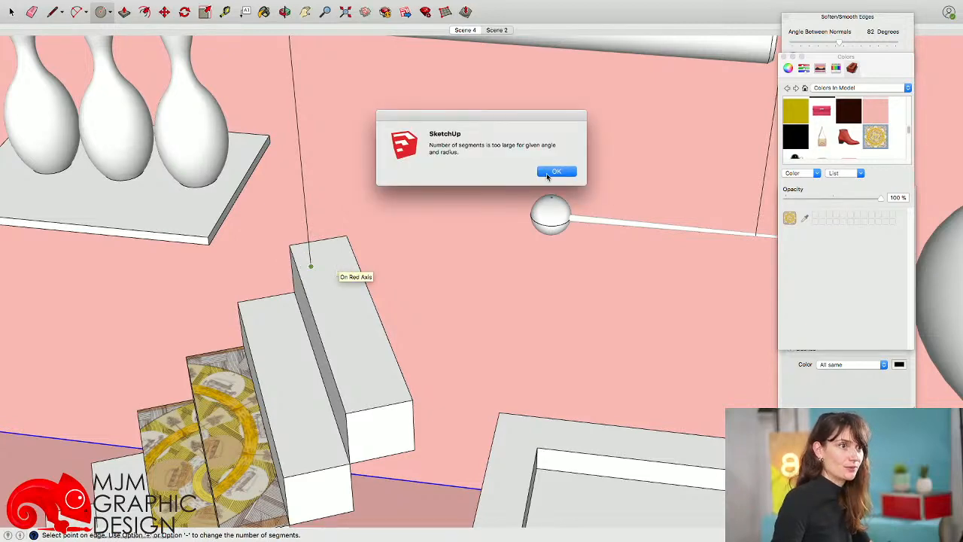
click(549, 173)
scroll(376, 272, up, 5)
key(space)
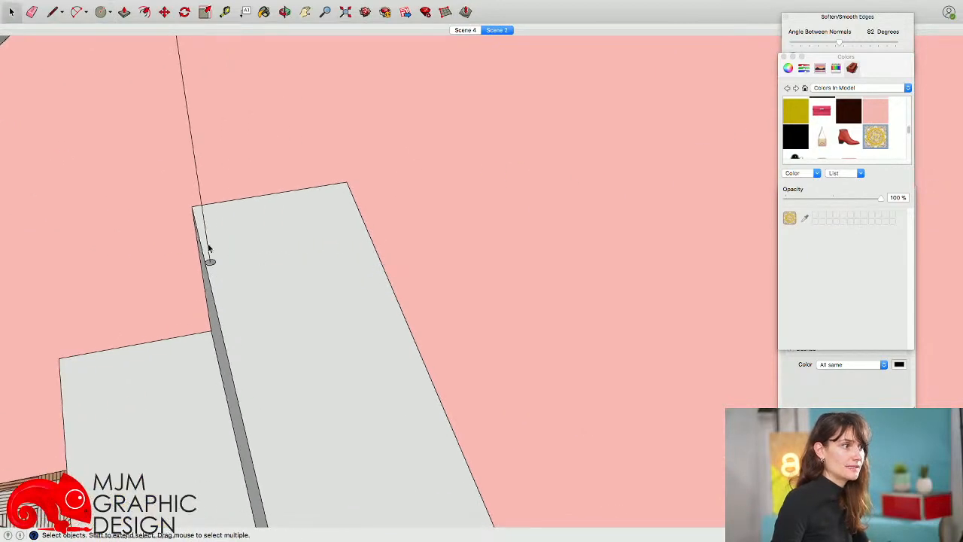
Try to round the cord line's upper-left corner with an arc tangent to both edges
click(208, 248)
scroll(208, 247, down, 6)
shift+middle_drag(252, 162, 357, 208)
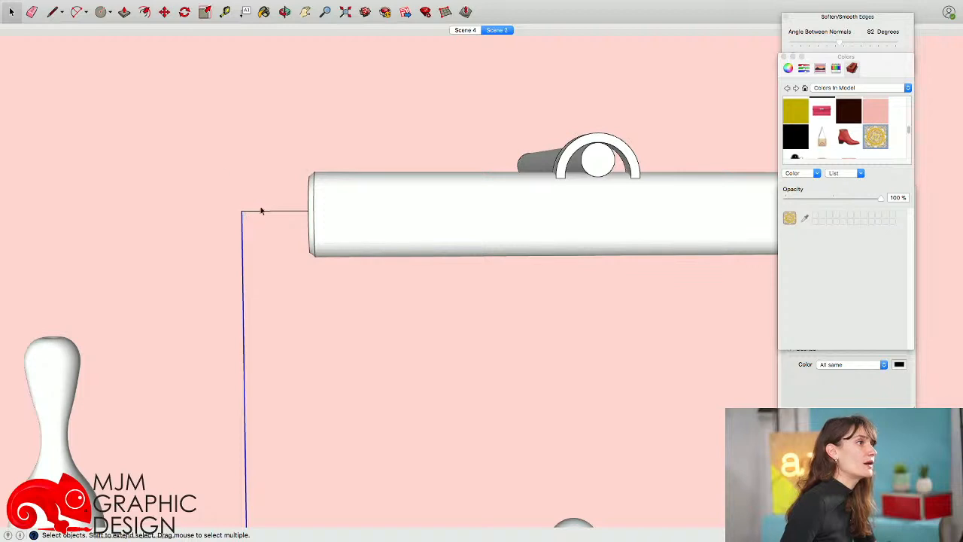
click(75, 13)
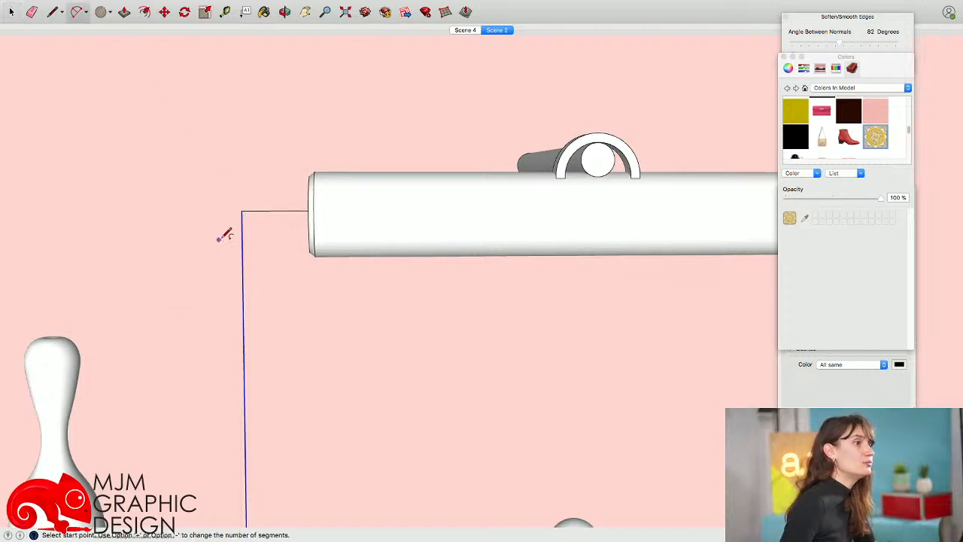
click(243, 239)
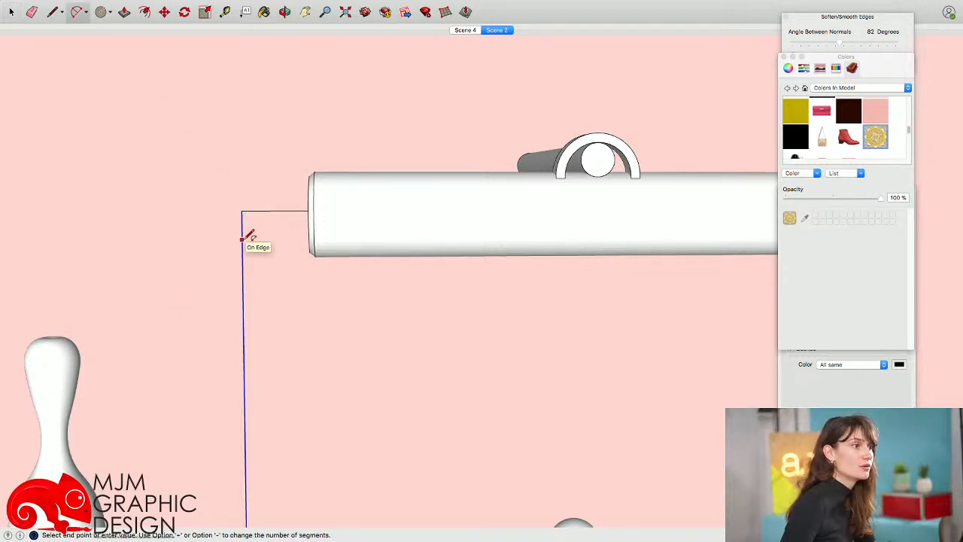
click(270, 209)
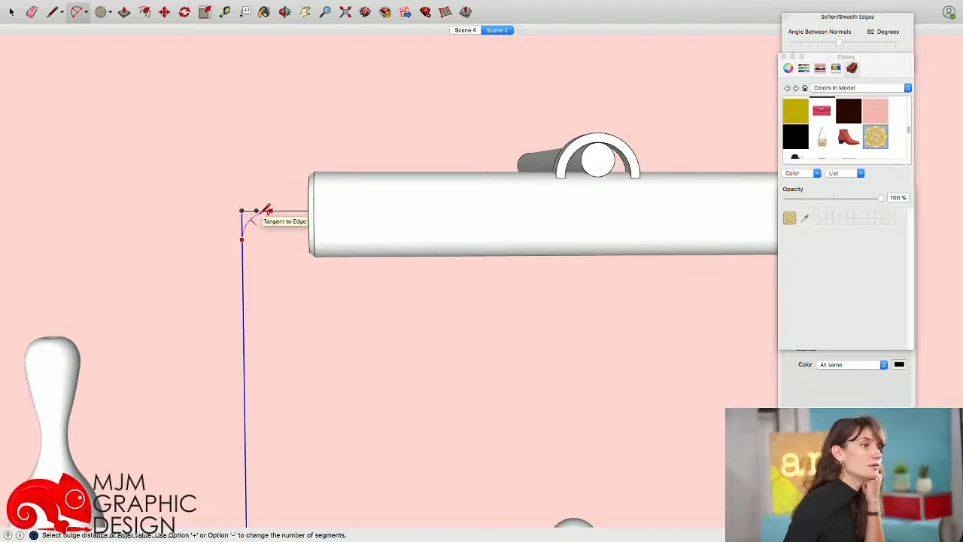
scroll(248, 226, up, 3)
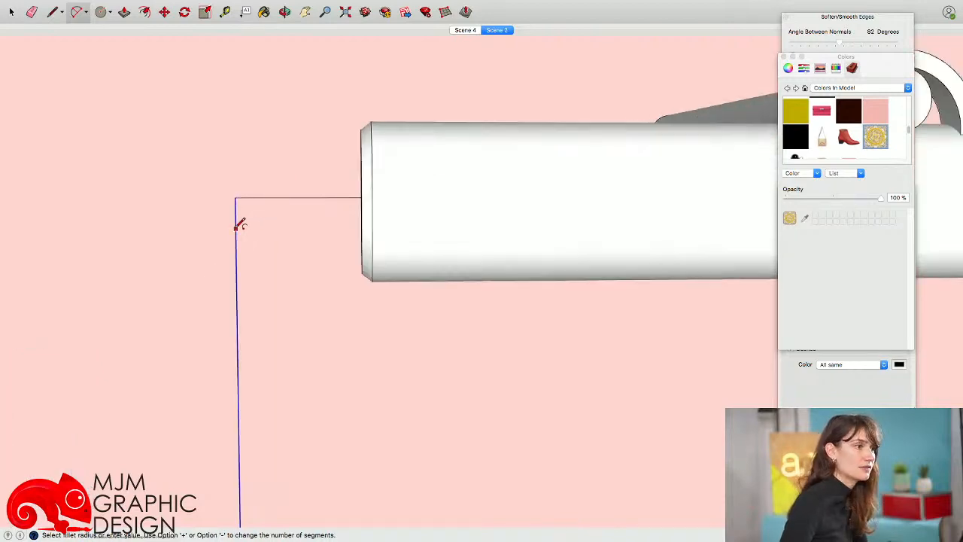
click(235, 238)
click(276, 198)
key(Escape)
scroll(267, 201, down, 4)
key(space)
click(260, 196)
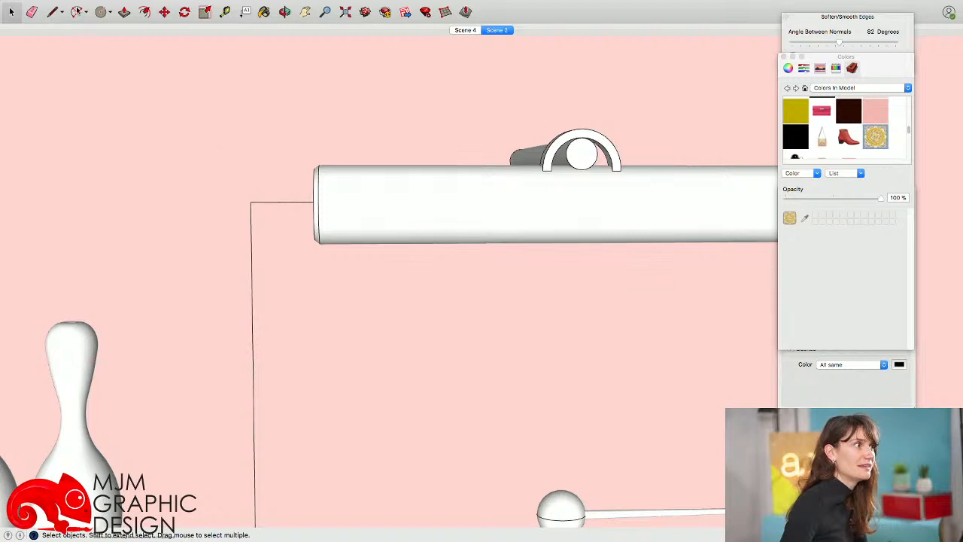
Draw a tangent arc across the cord line's upper-left corner to round it
key(a)
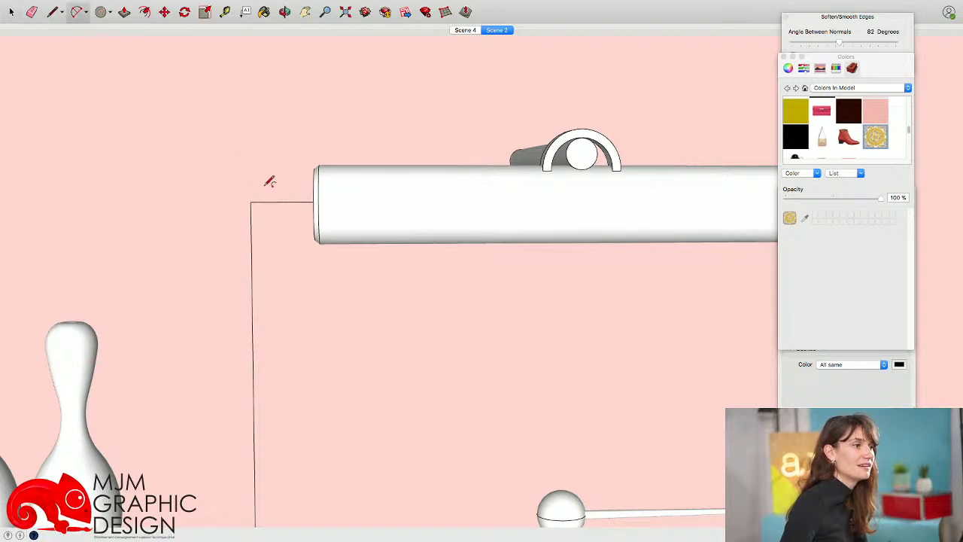
click(251, 230)
click(277, 200)
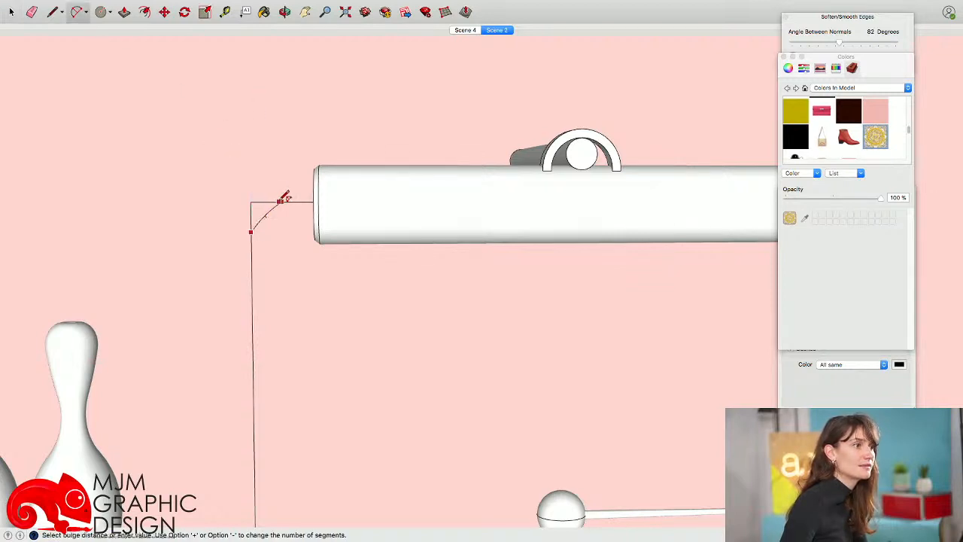
click(275, 197)
key(space)
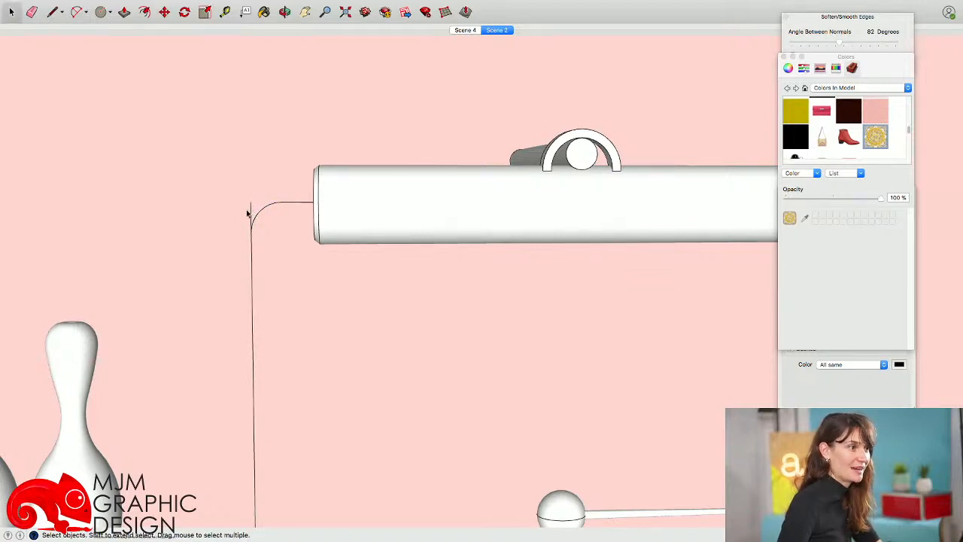
Round the cord line's upper-right corner beside the cylinder's end with a tangent arc
click(76, 14)
shift+middle_drag(411, 177, 0, 146)
scroll(411, 176, up, 5)
click(337, 173)
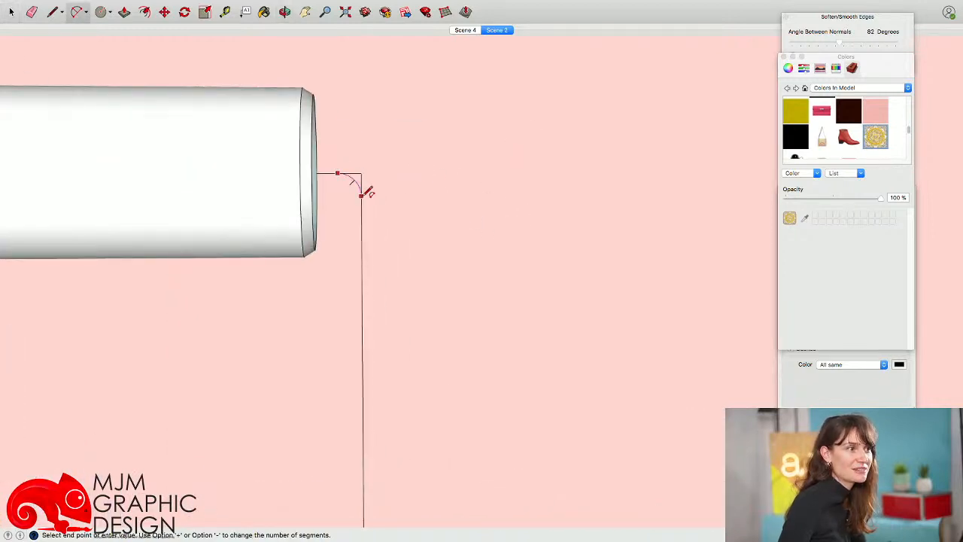
scroll(361, 185, down, 4)
scroll(355, 189, up, 6)
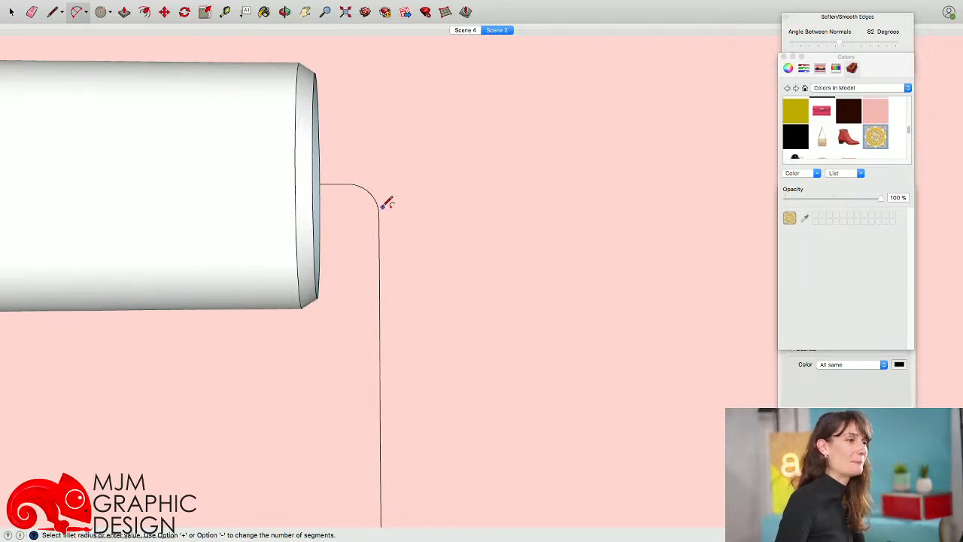
scroll(357, 176, down, 8)
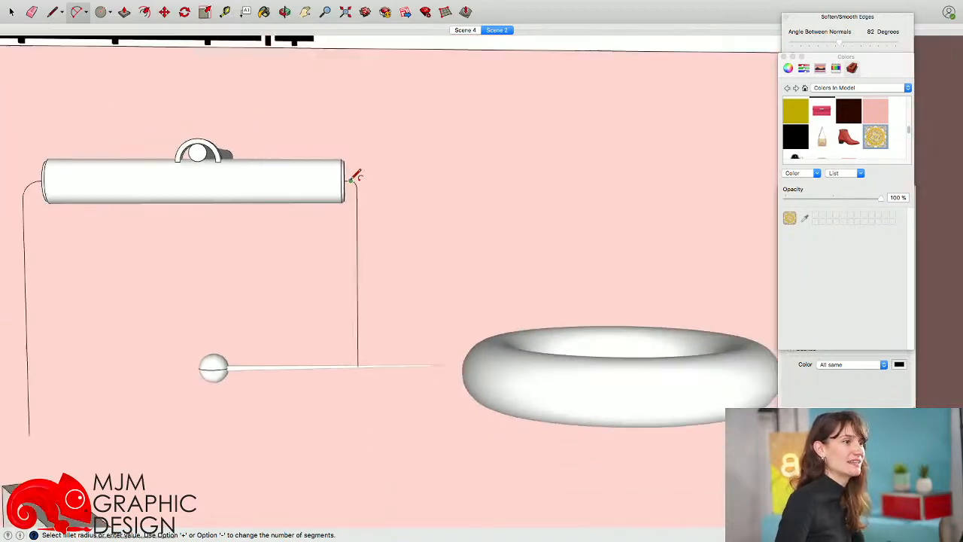
key(space)
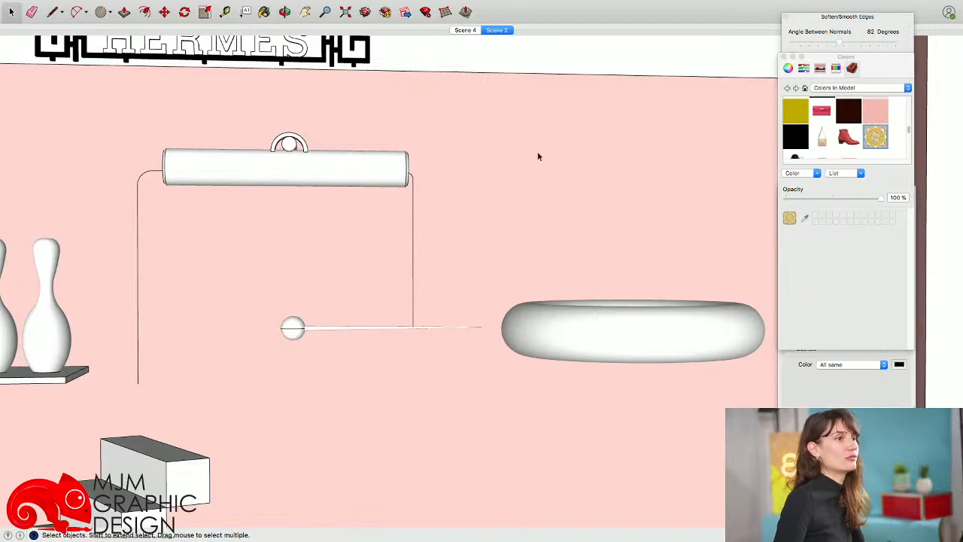
Draw a small horizontal circle centred on the cord line's free lower end above the staircase, and select the cord's path
middle_drag(397, 170, 384, 173)
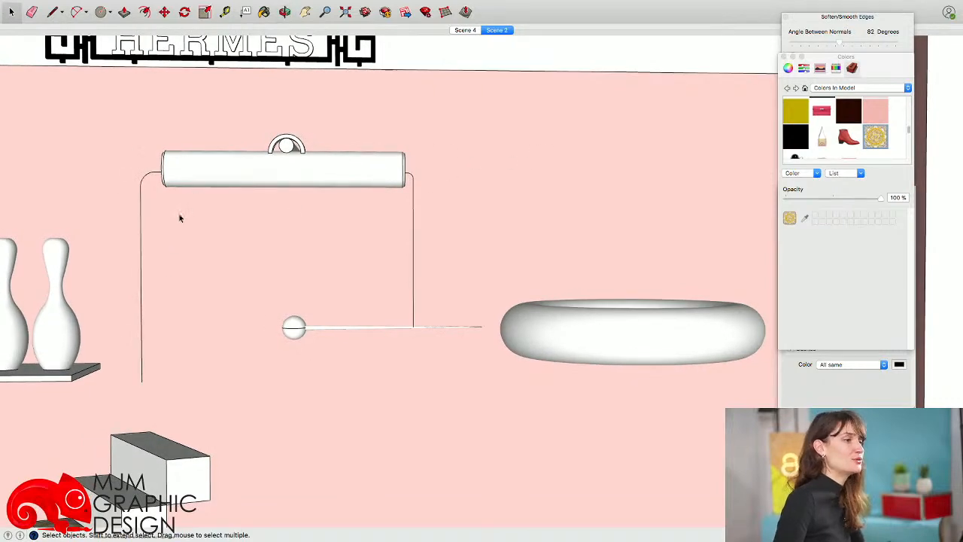
middle_drag(199, 314, 260, 373)
scroll(243, 335, up, 5)
middle_drag(244, 334, 251, 329)
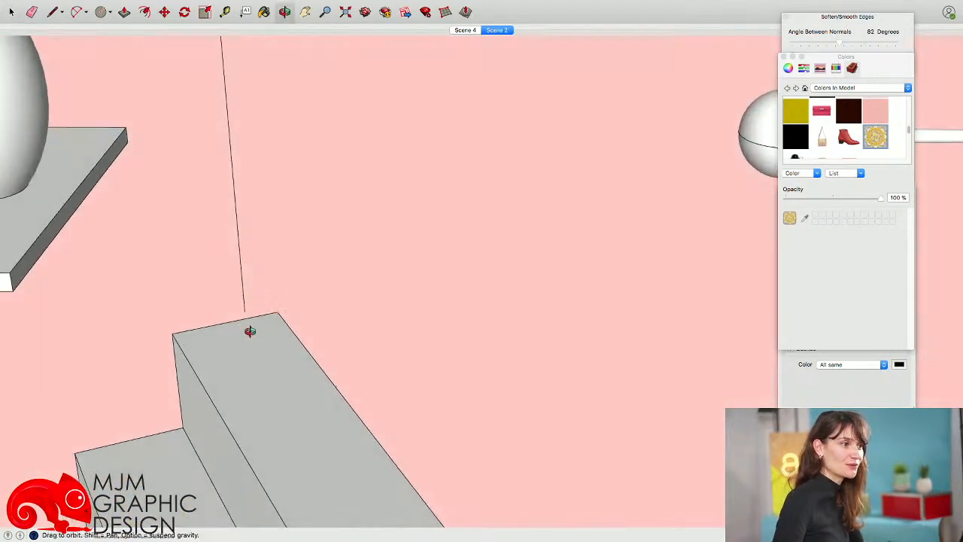
scroll(252, 326, down, 8)
scroll(252, 329, down, 3)
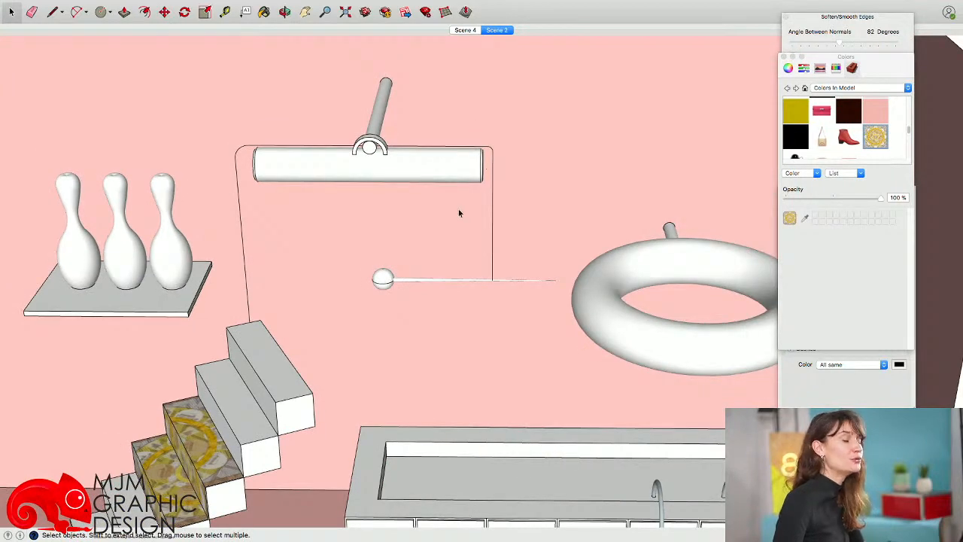
scroll(249, 328, up, 5)
key(c)
middle_drag(249, 330, 239, 391)
scroll(246, 316, up, 5)
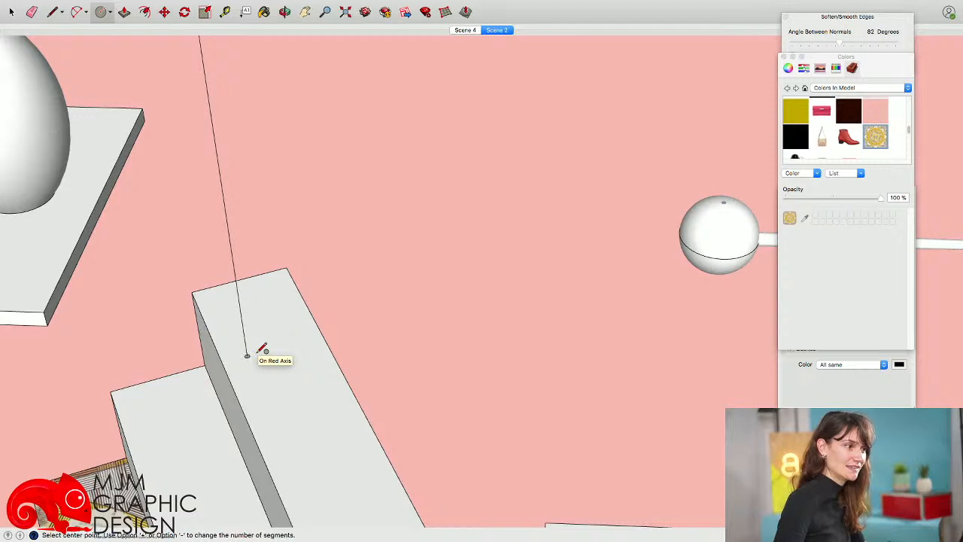
key(space)
scroll(244, 346, down, 2)
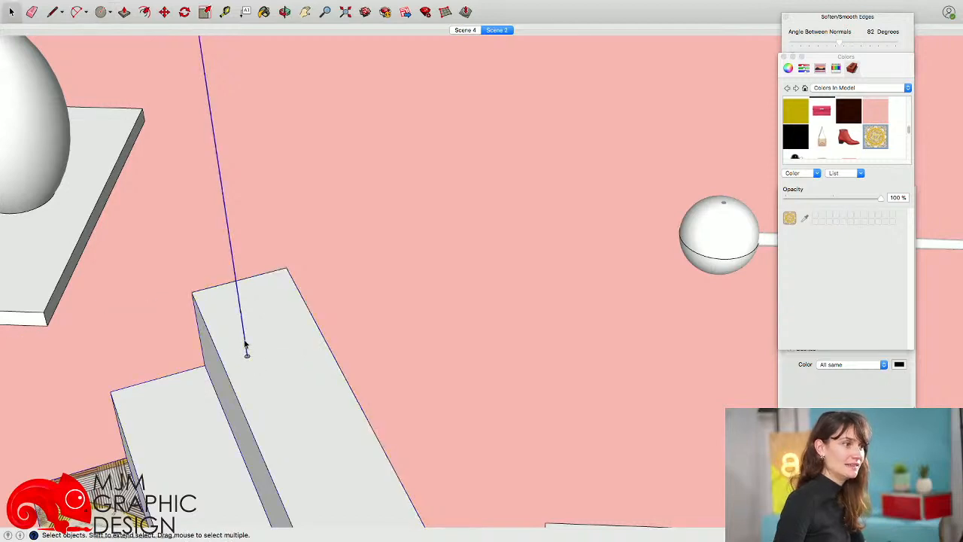
Complete the selection of the cord's path and sweep the small circle along it with Follow Me
scroll(244, 343, down, 4)
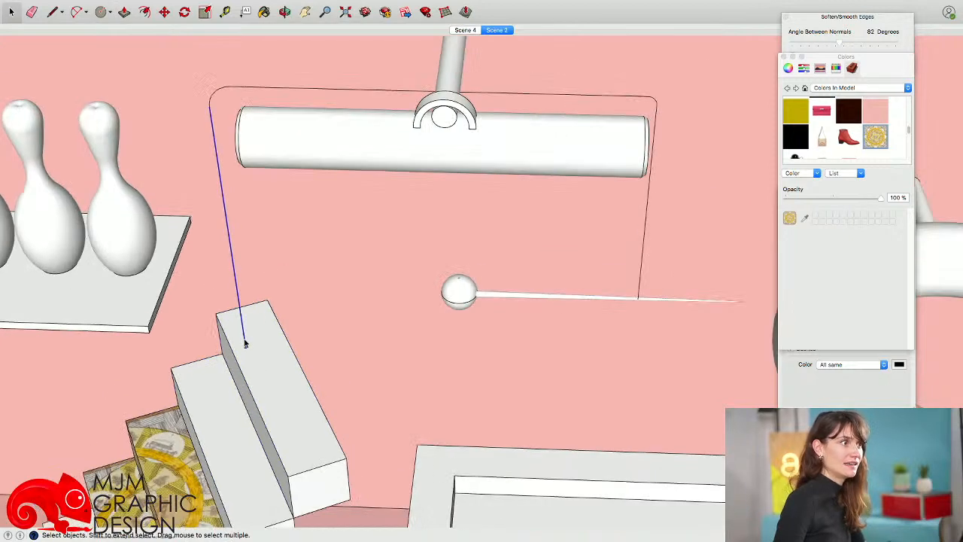
shift+click(248, 88)
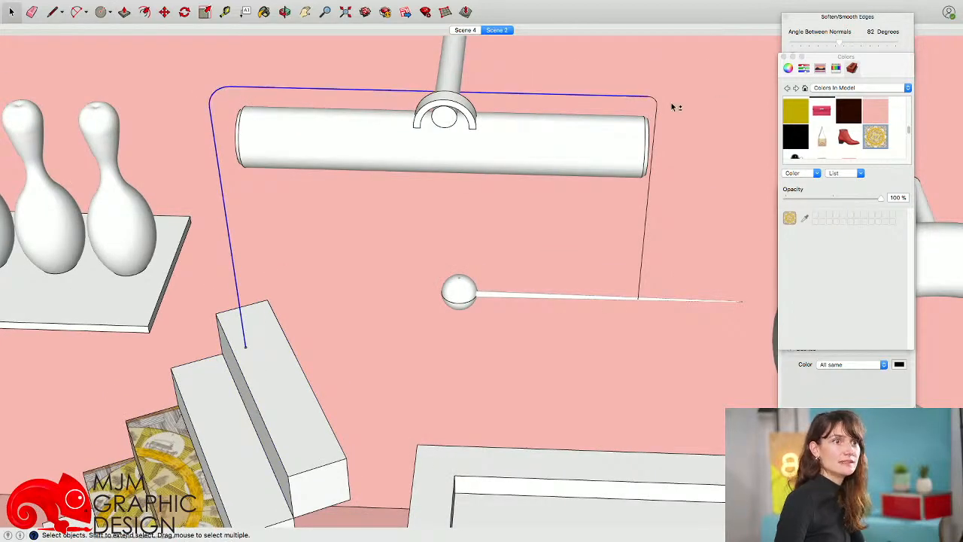
shift+click(651, 151)
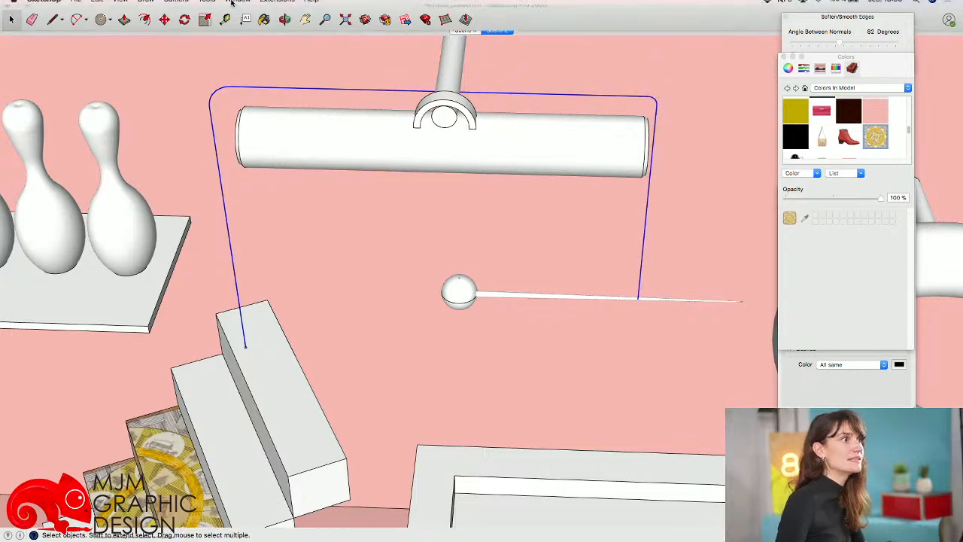
click(209, 5)
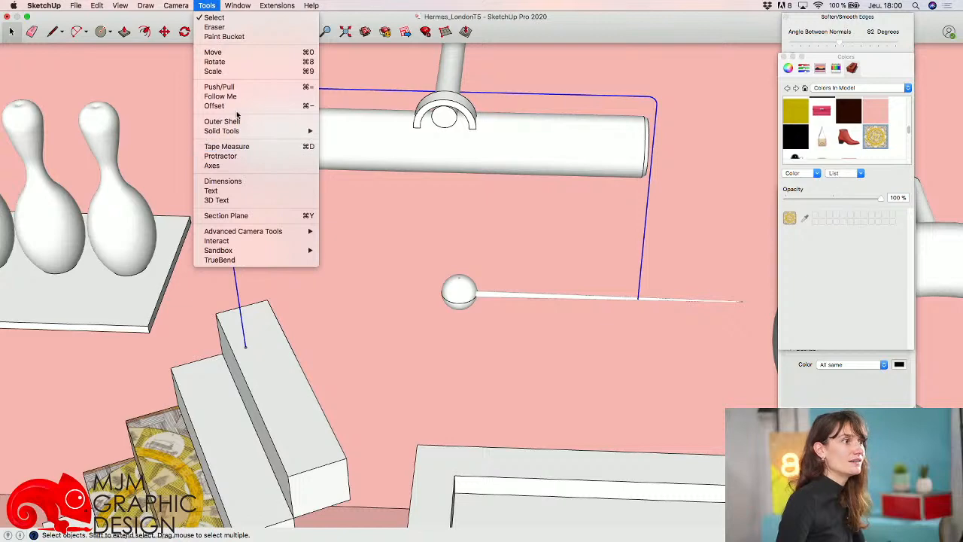
click(235, 98)
scroll(248, 344, up, 6)
click(251, 345)
scroll(252, 342, down, 10)
key(space)
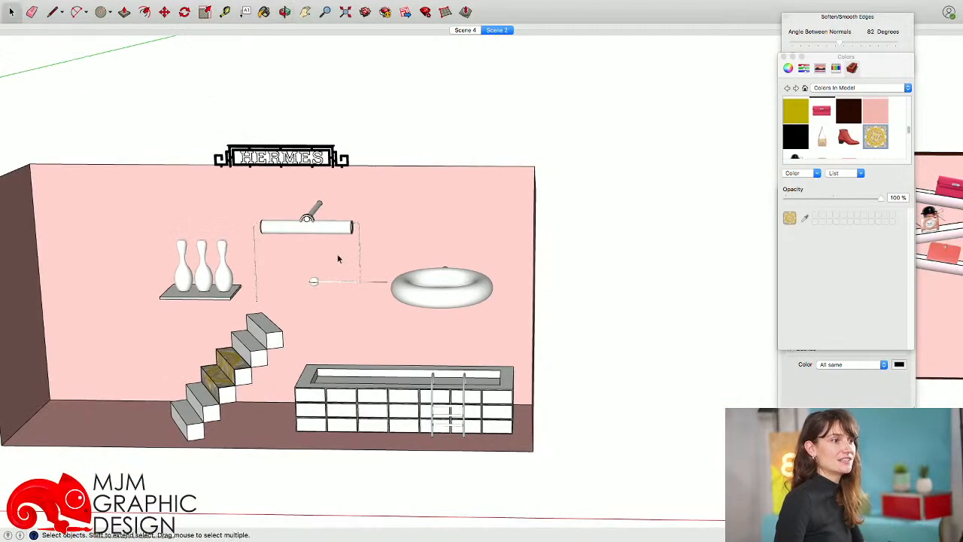
Select the swept cord together with the thin rod and move them in line with the hanging cylinder
click(360, 254)
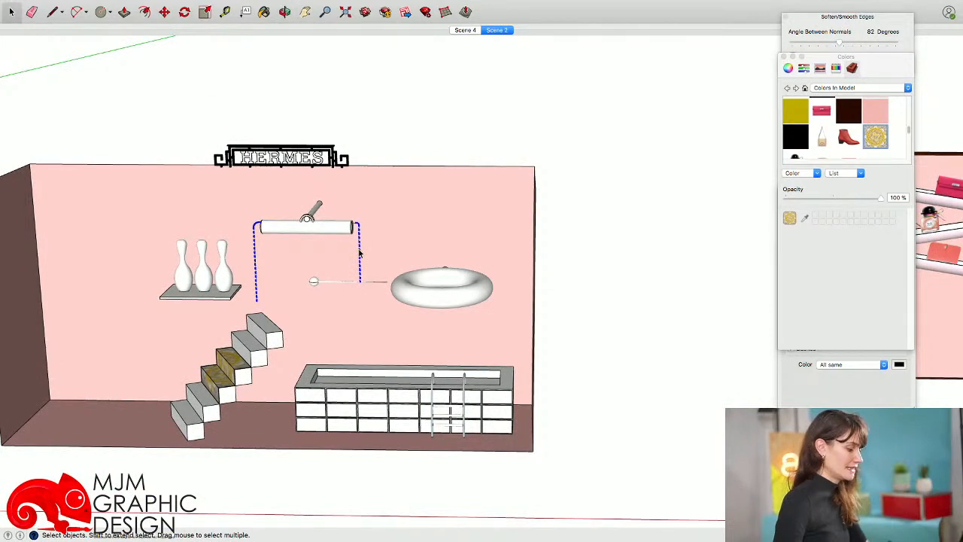
scroll(359, 253, up, 8)
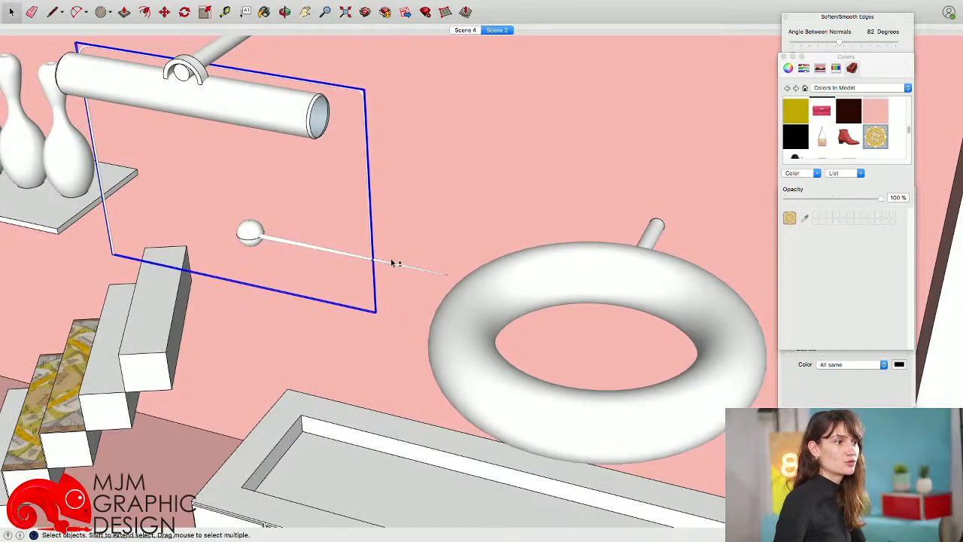
shift+click(391, 262)
scroll(402, 308, up, 2)
scroll(387, 233, down, 6)
scroll(384, 230, up, 6)
middle_drag(384, 226, 449, 60)
key(m)
click(403, 149)
key(Escape)
key(space)
Delete the leftover path line beside the cylinder's end
triple_click(369, 166)
key(Delete)
scroll(369, 166, down, 10)
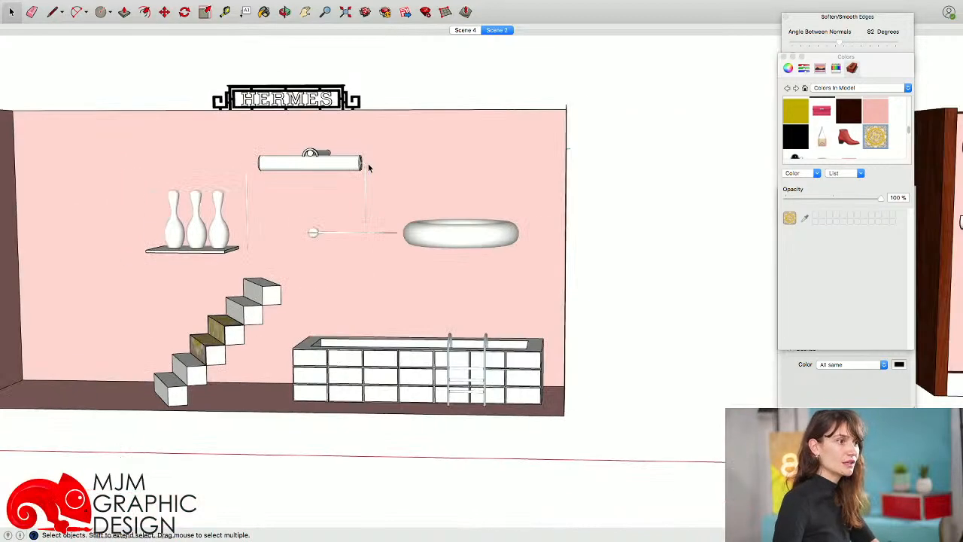
Inspect the hanging cylinder, cord and rod within the whole shop-window scene from several angles
middle_drag(396, 64, 377, 133)
scroll(328, 201, up, 6)
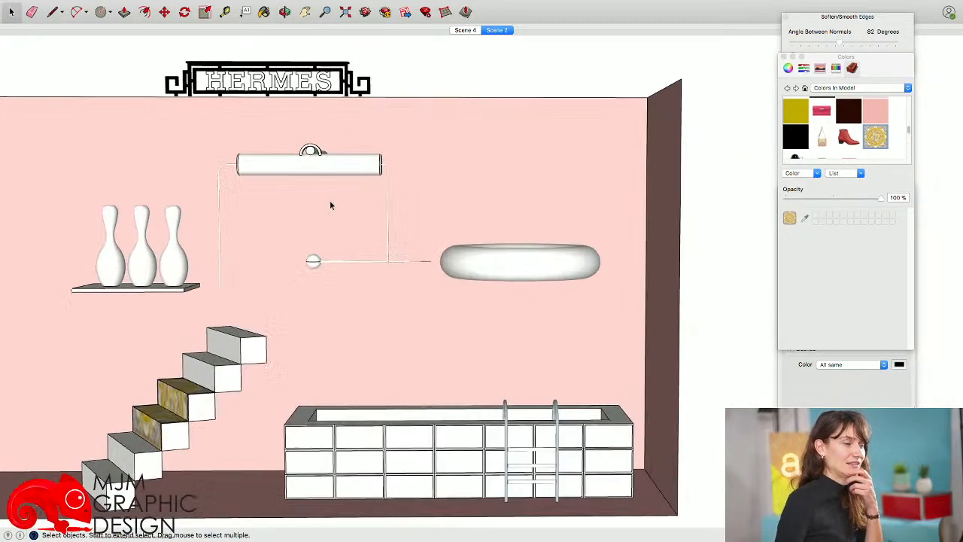
scroll(185, 174, down, 3)
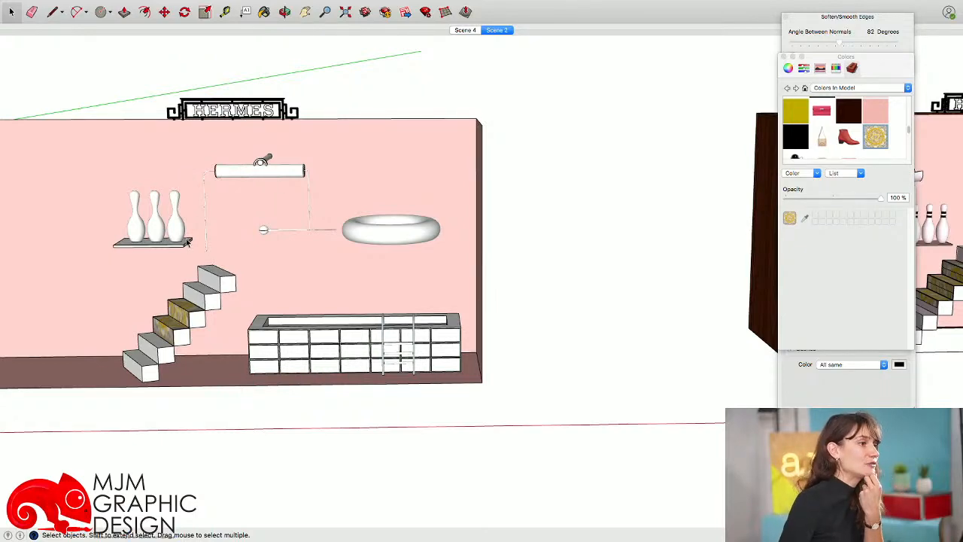
scroll(188, 241, down, 3)
scroll(189, 241, up, 5)
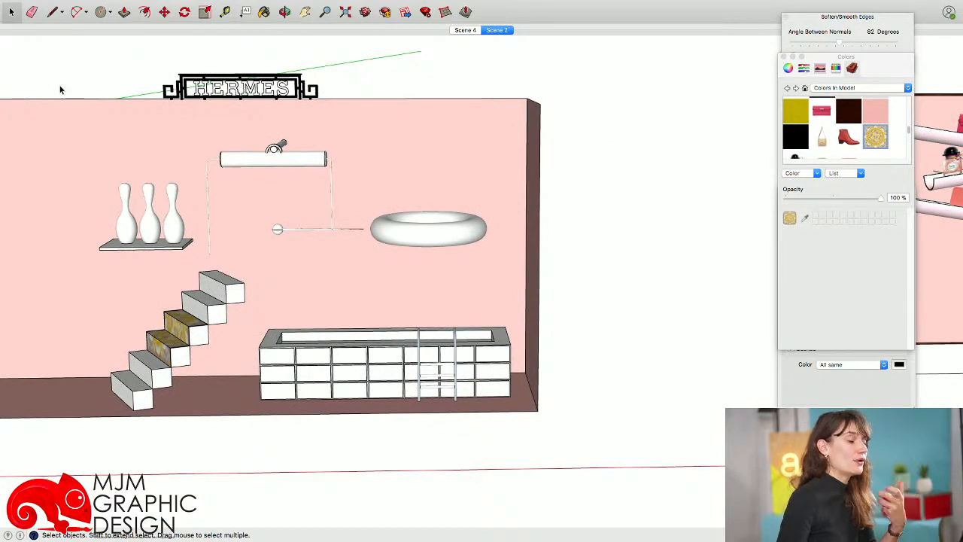
scroll(94, 115, down, 4)
scroll(252, 245, up, 6)
middle_drag(252, 245, 242, 223)
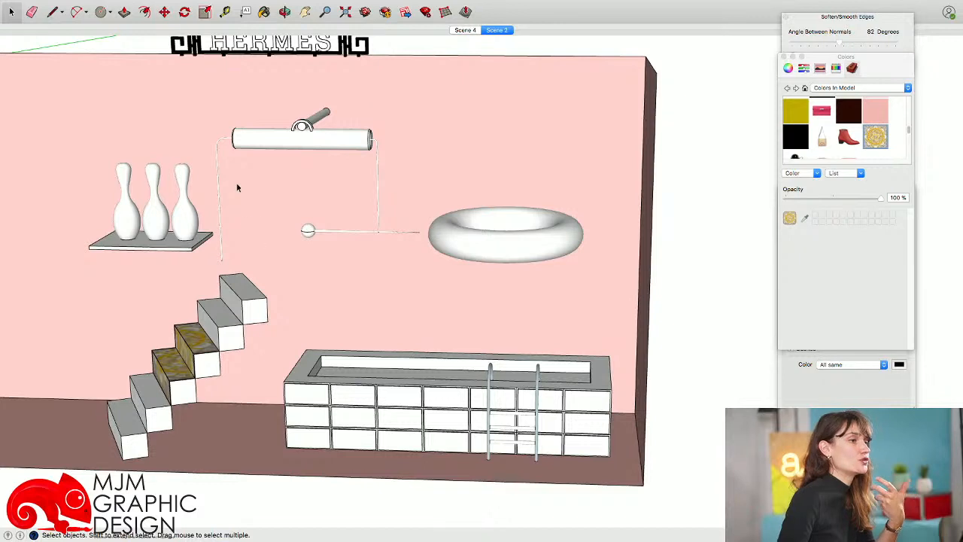
scroll(269, 174, up, 2)
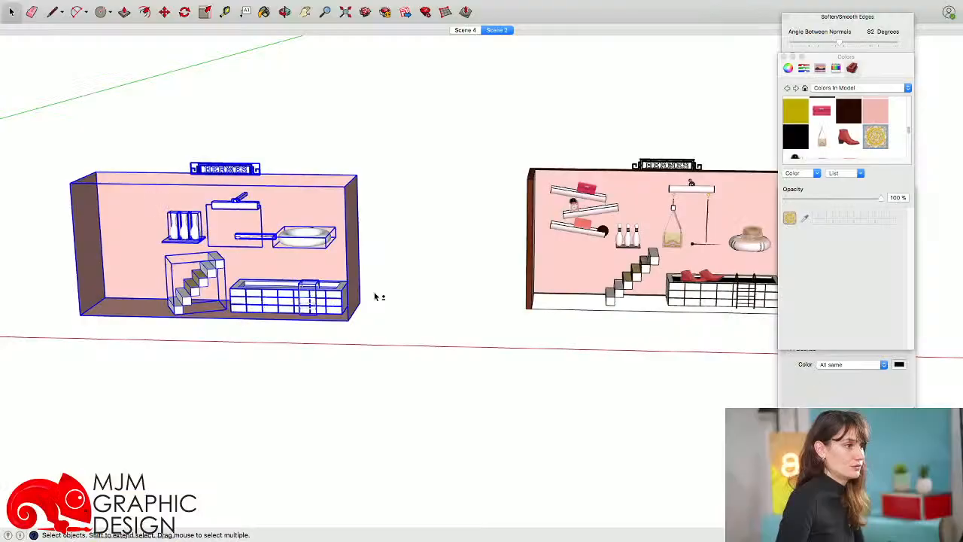
Frame the finished, decorated Hermes window and show it from the front in parallel projection
scroll(352, 294, up, 1)
shift+middle_drag(351, 294, 195, 297)
scroll(304, 282, up, 3)
shift+middle_drag(305, 282, 263, 233)
shift+middle_drag(202, 297, 286, 300)
scroll(285, 300, up, 2)
shift+middle_drag(380, 329, 431, 330)
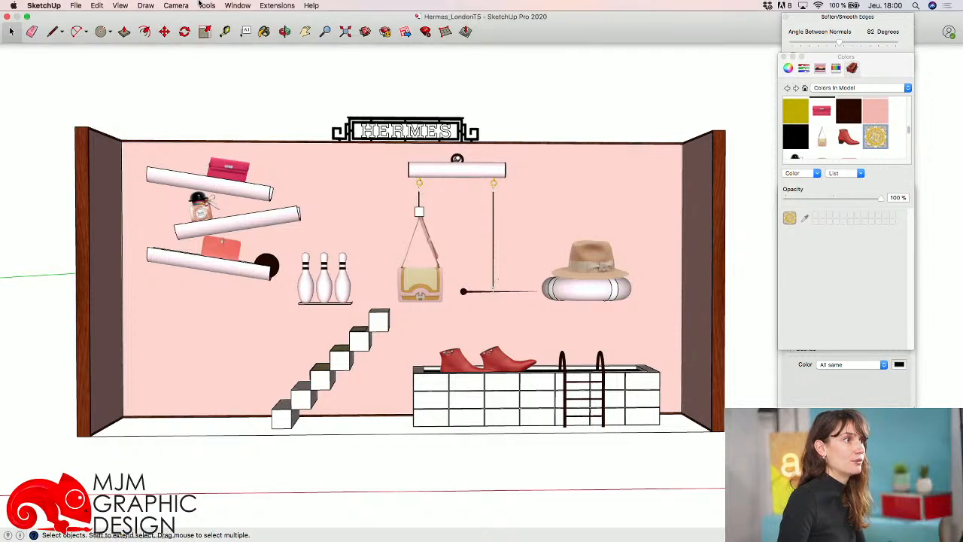
click(175, 5)
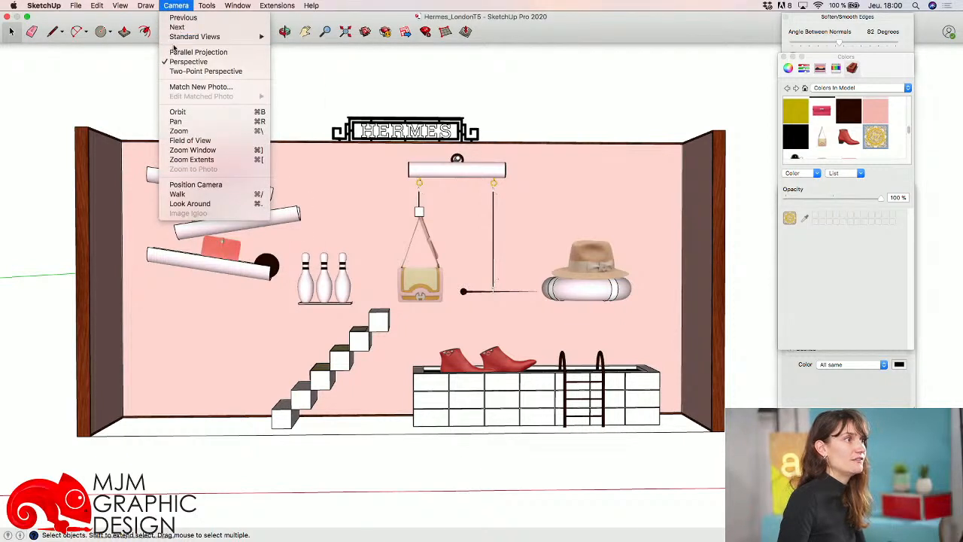
click(184, 52)
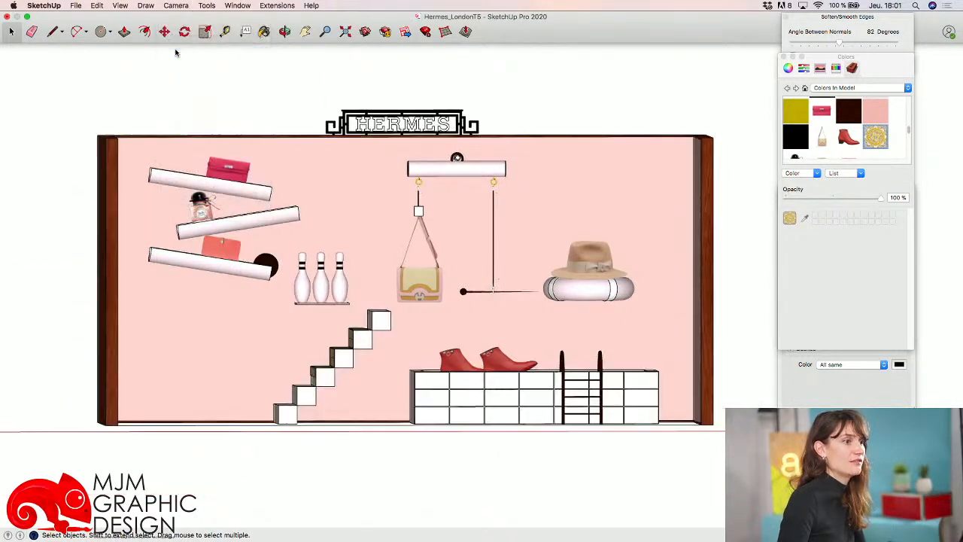
key(super+3)
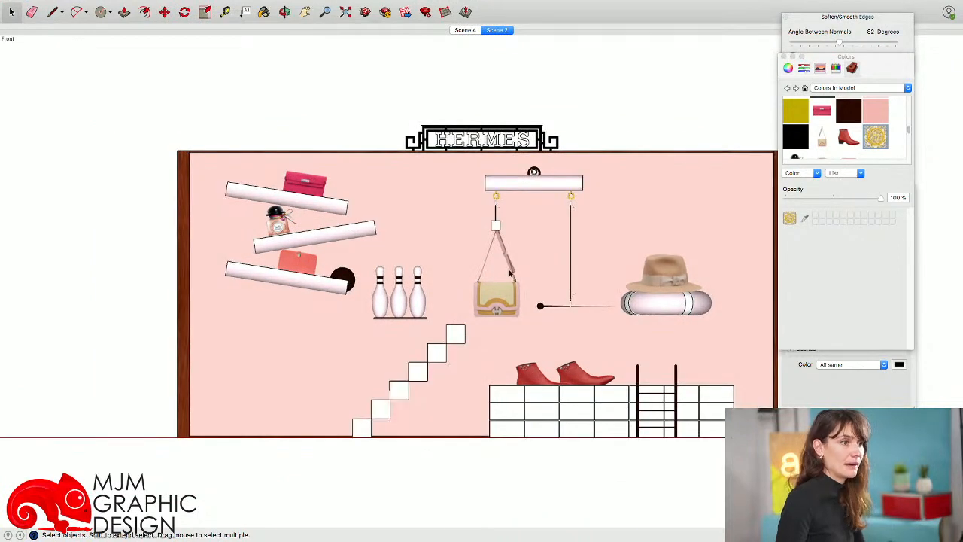
shift+middle_drag(512, 273, 433, 270)
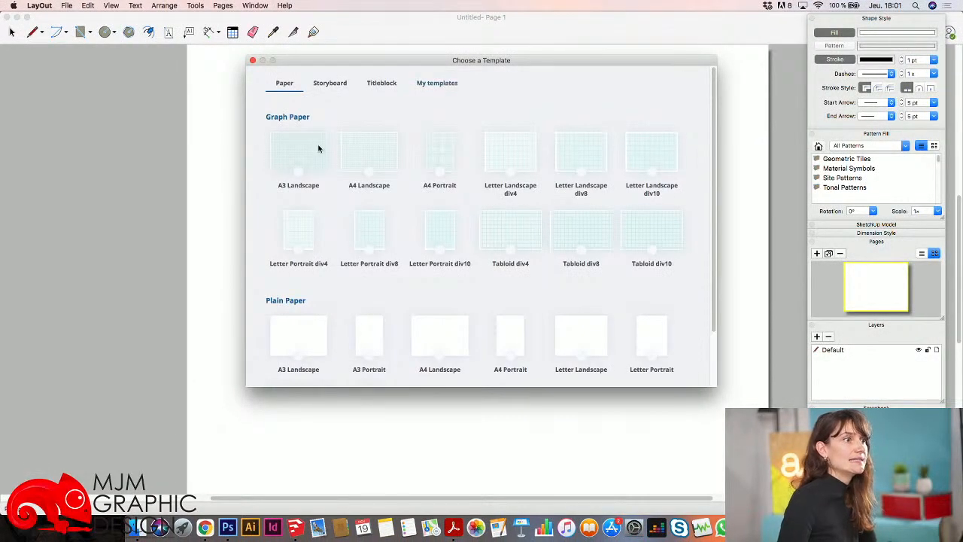
Create the LayOut document from the WM-Template template and shift its window sideways
click(442, 84)
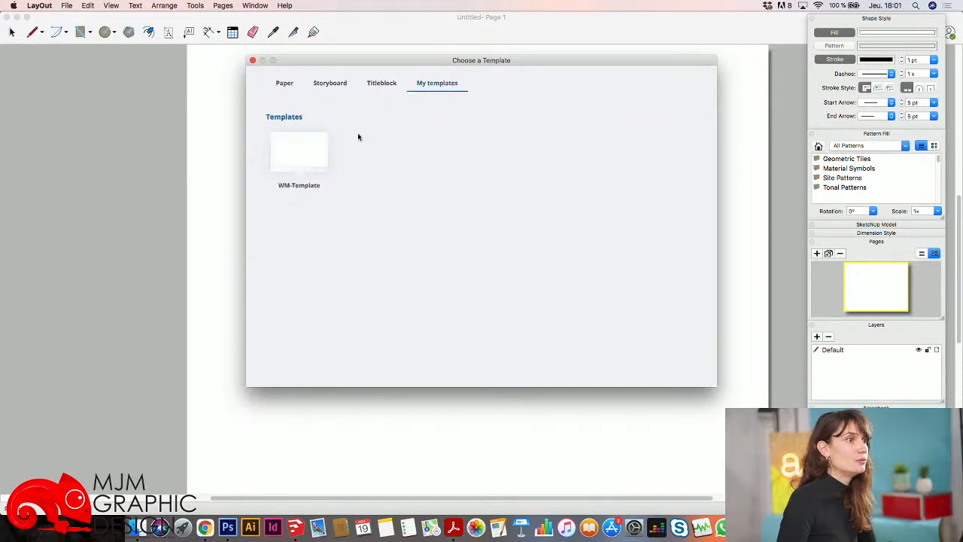
double_click(300, 153)
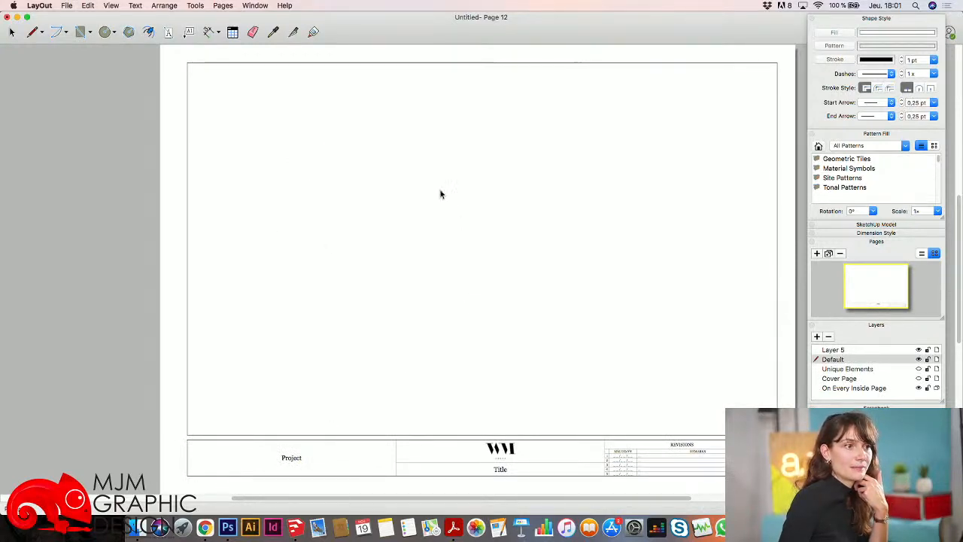
drag(519, 15, 558, 15)
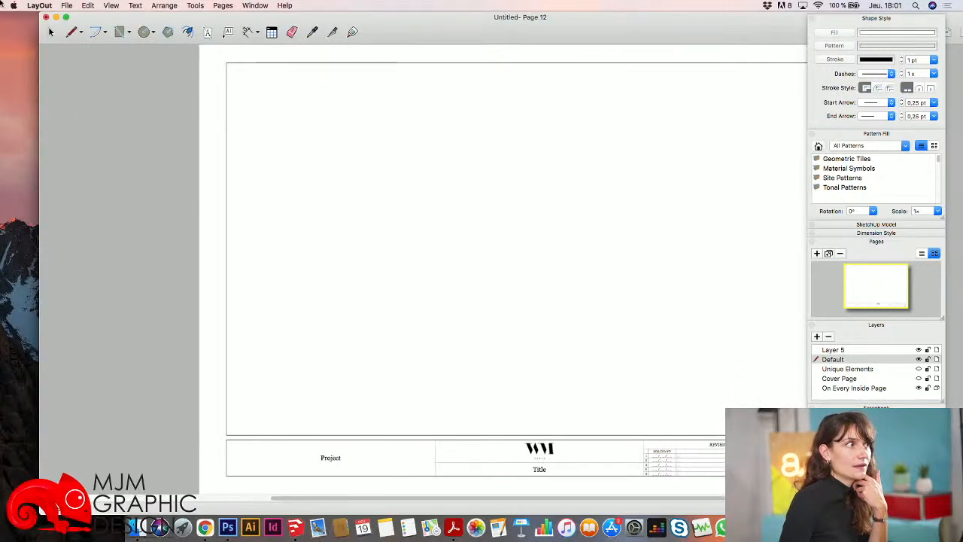
Insert a model into the LayOut page, browsing the Dropbox team folder to WMParis and its MG subfolder
click(67, 5)
mouse_move(82, 4)
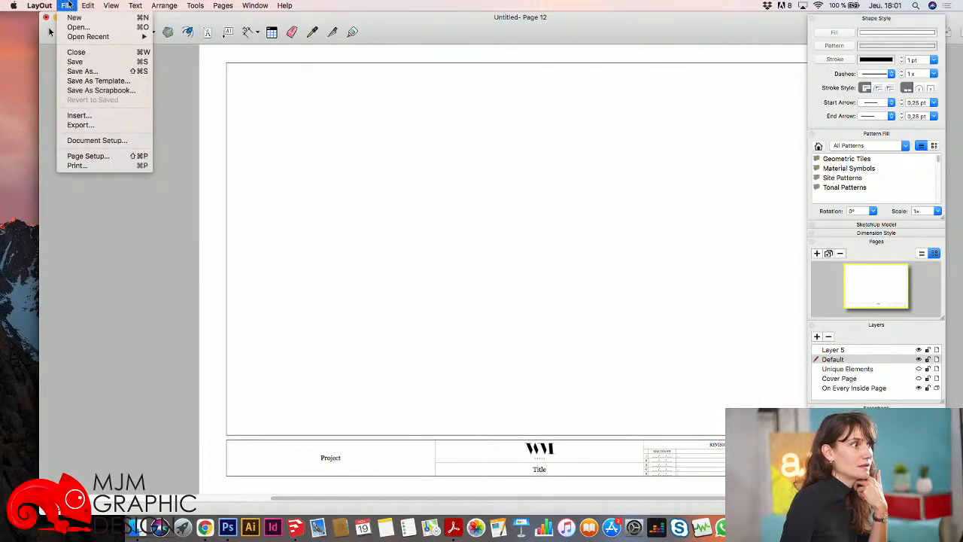
click(78, 115)
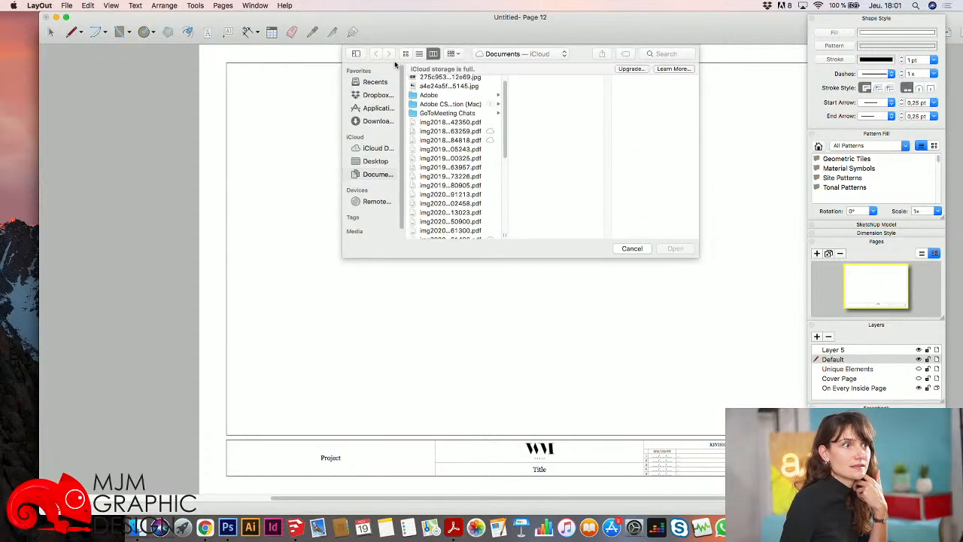
click(385, 93)
click(455, 94)
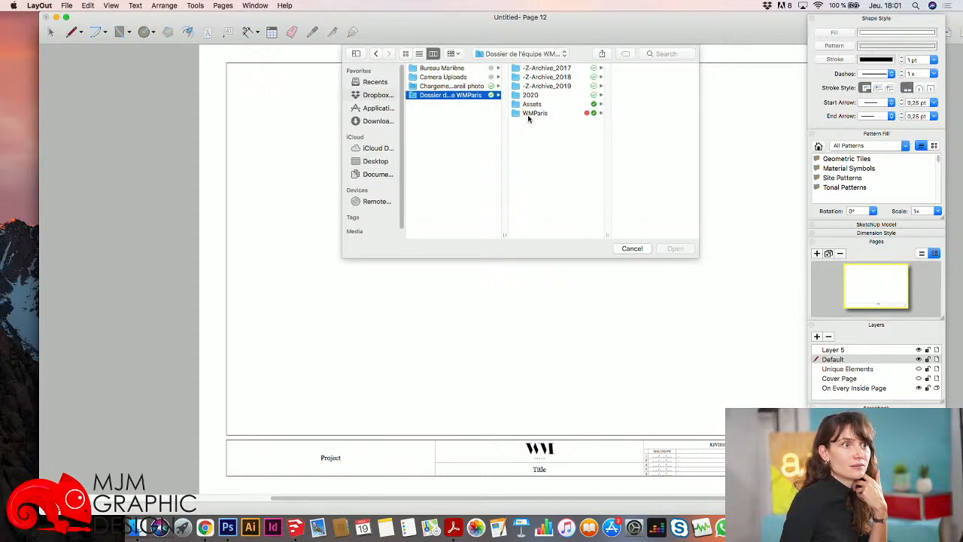
click(533, 113)
click(625, 153)
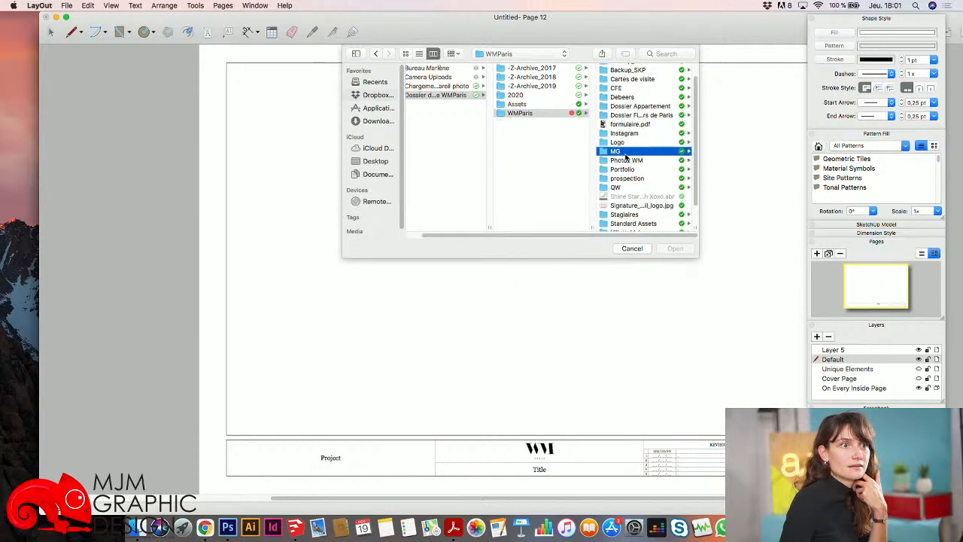
scroll(624, 165, down, 5)
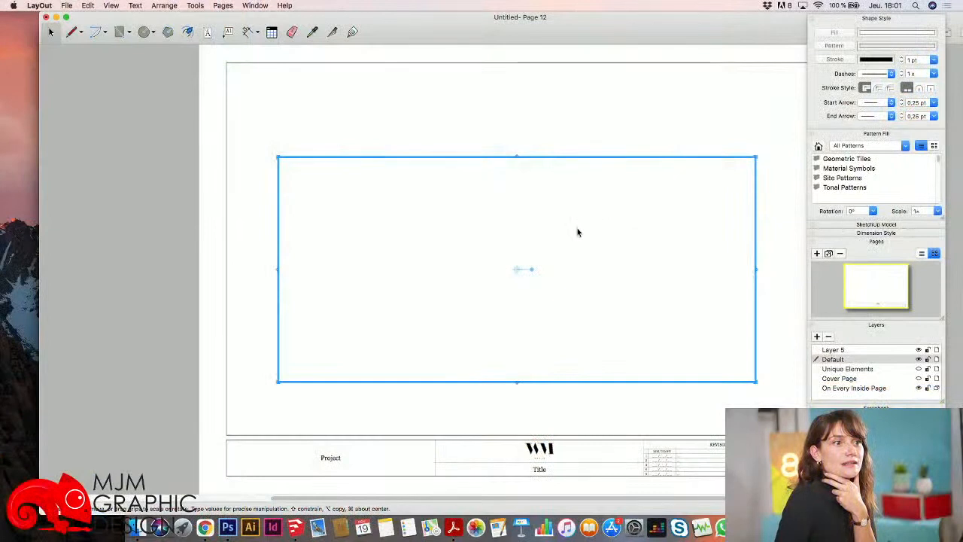
Try deleting and restoring the blank model viewport on the page
scroll(561, 225, down, 6)
middle_drag(560, 223, 448, 138)
key(Delete)
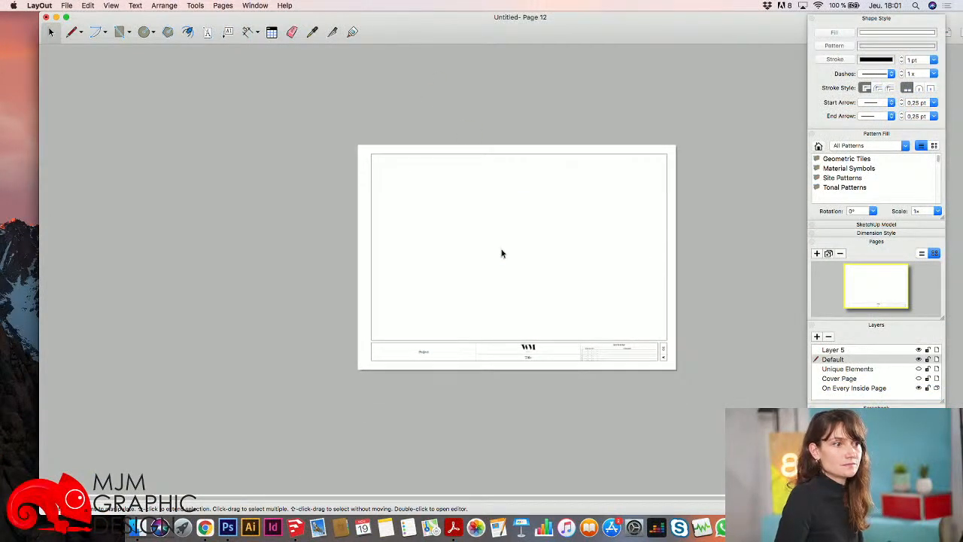
key(super+z)
key(Delete)
key(super+z)
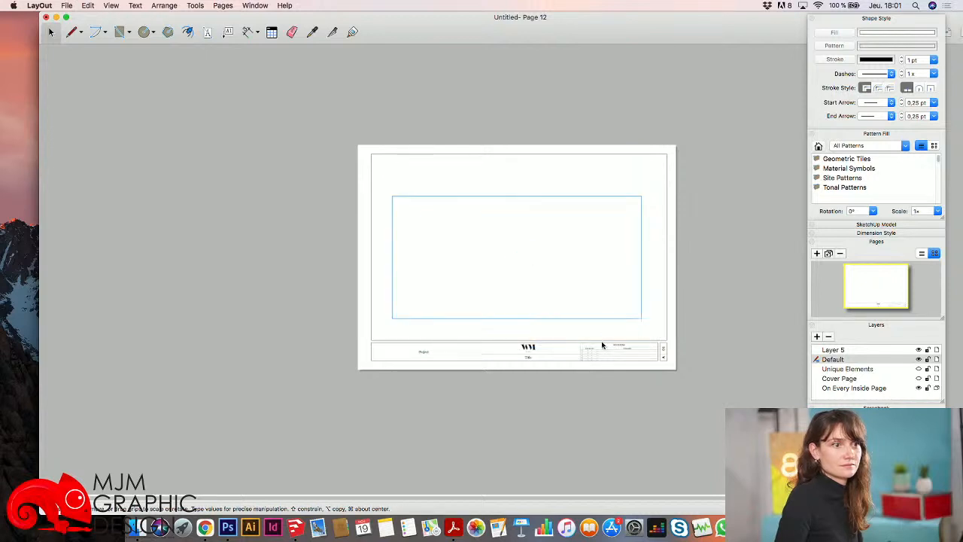
key(Delete)
Select both blank viewports on the page and move them upward together
right_click(571, 283)
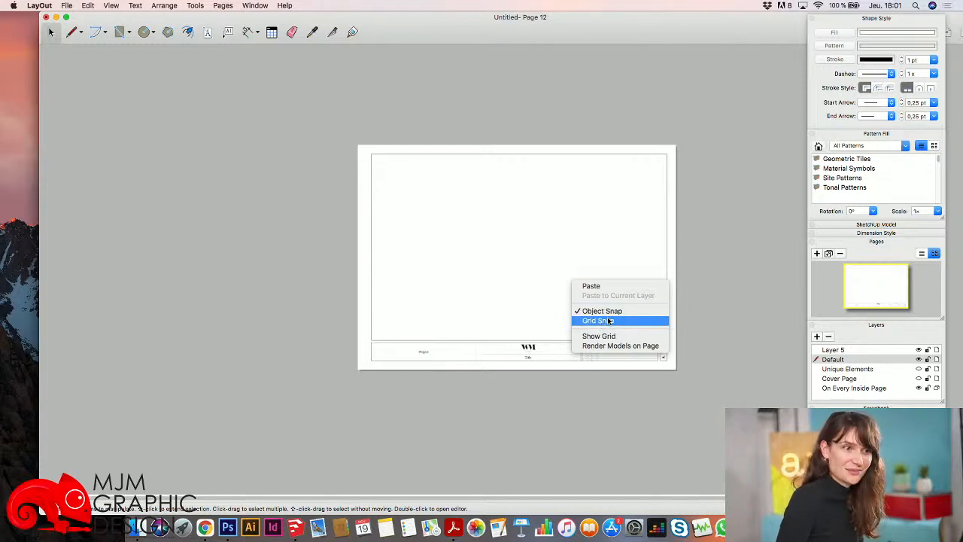
click(532, 279)
drag(529, 159, 456, 265)
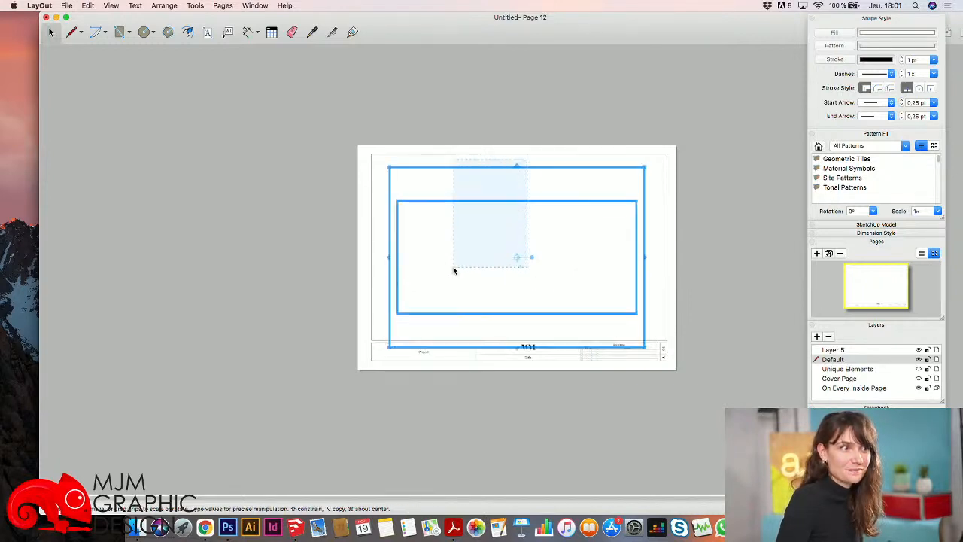
drag(415, 201, 414, 169)
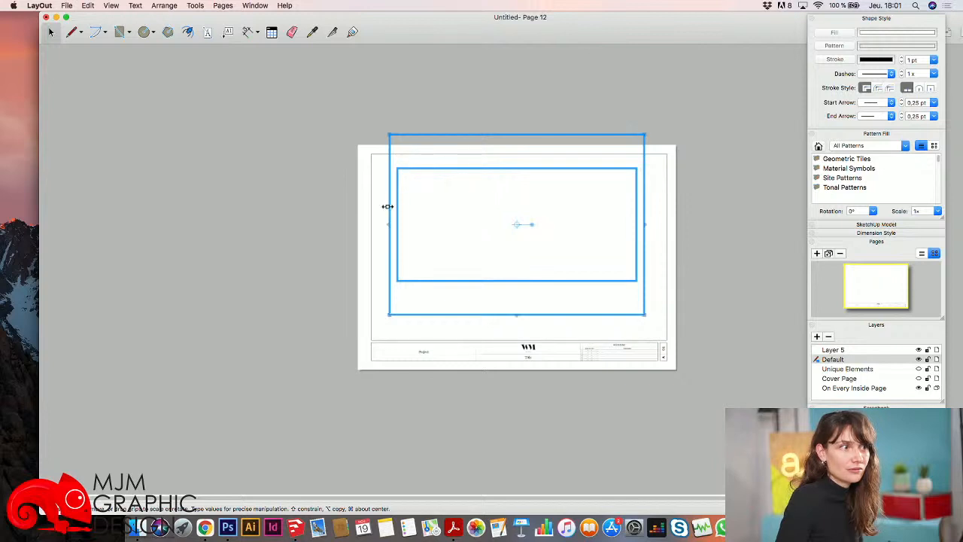
Close the untitled document without saving it and quit LayOut
click(46, 17)
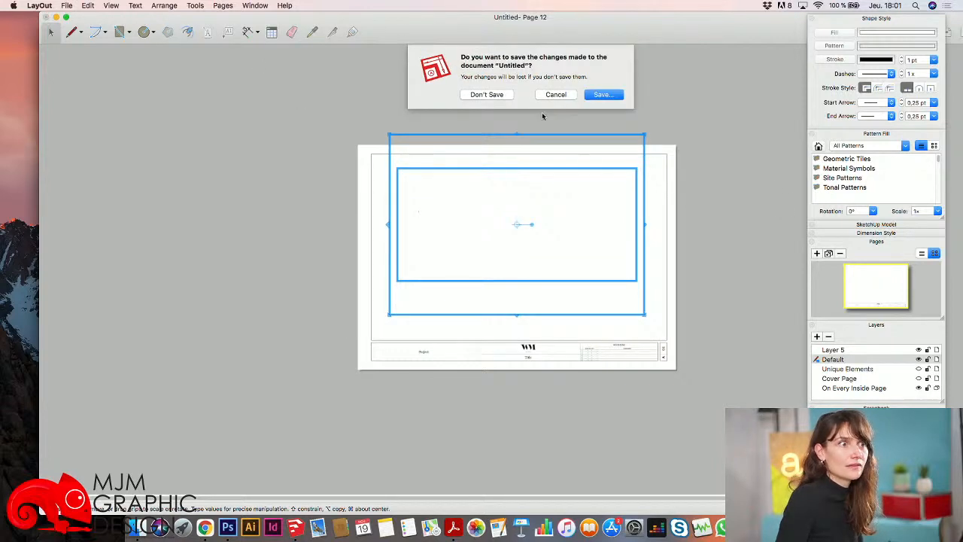
click(487, 95)
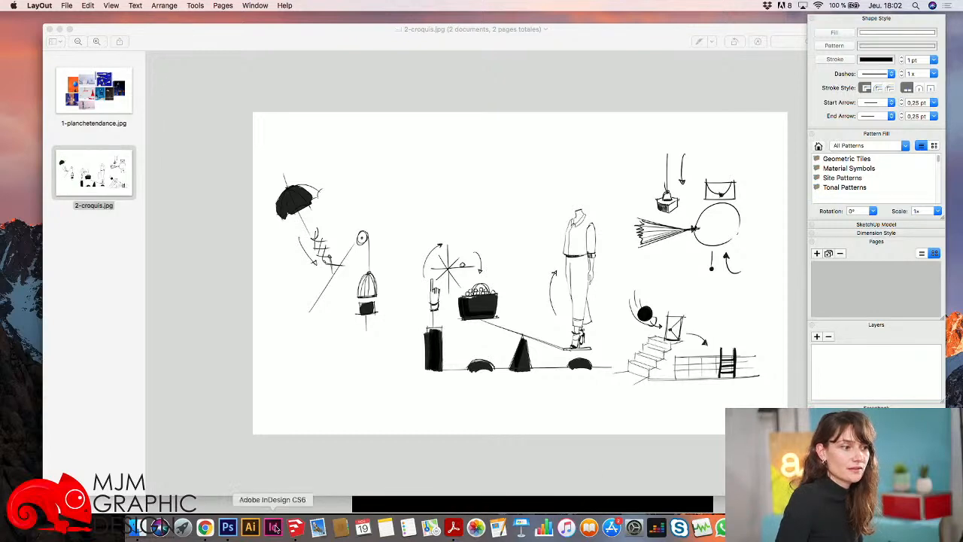
key(super+q)
Send the SketchUp model to LayOut again and start the document from the plain-paper A3 Landscape template
click(304, 529)
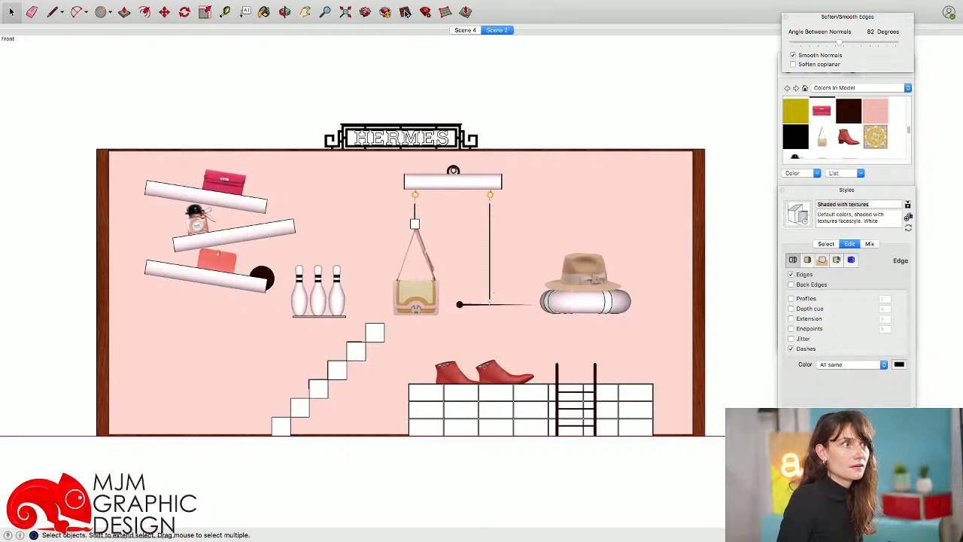
click(406, 13)
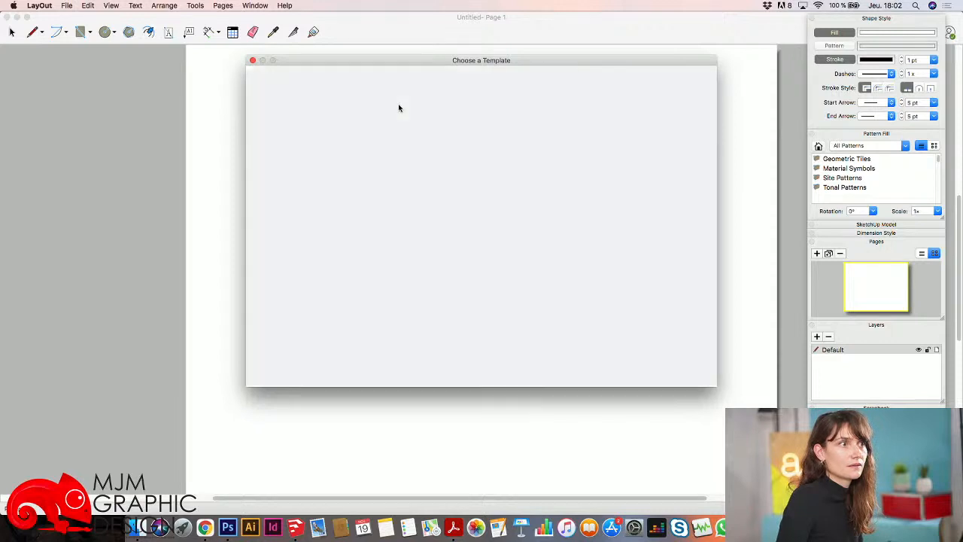
scroll(360, 252, down, 3)
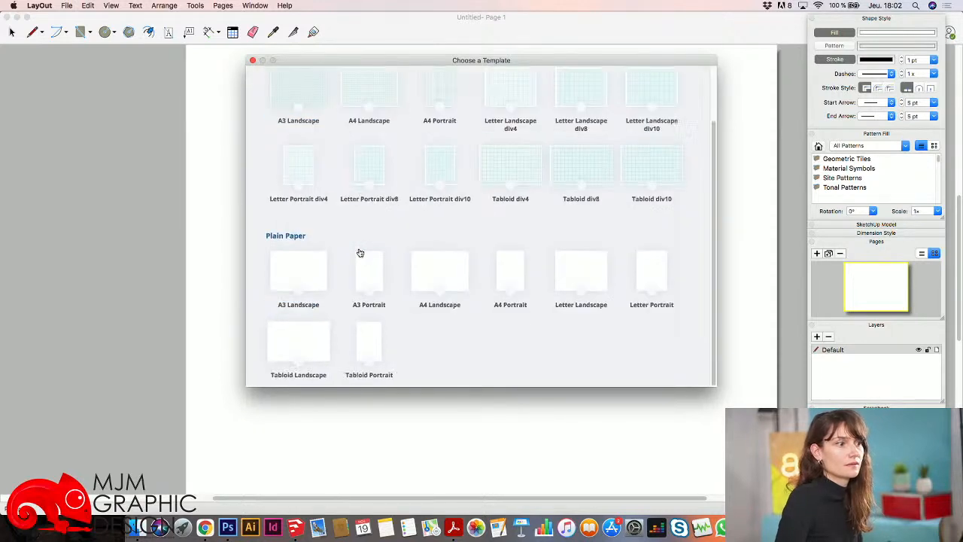
double_click(298, 273)
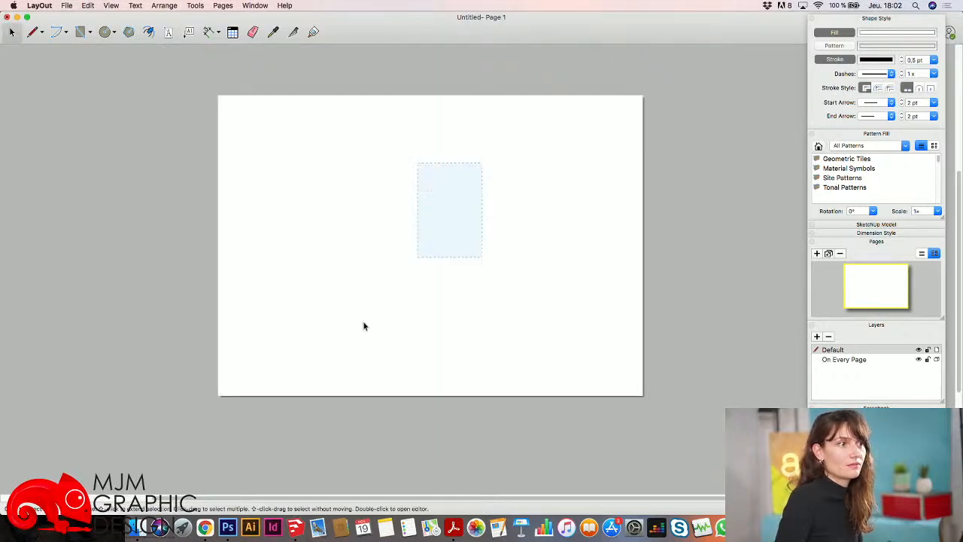
Try to insert the Hermes_LondonT5 model from the Masterclass folder into the LayOut page
click(66, 5)
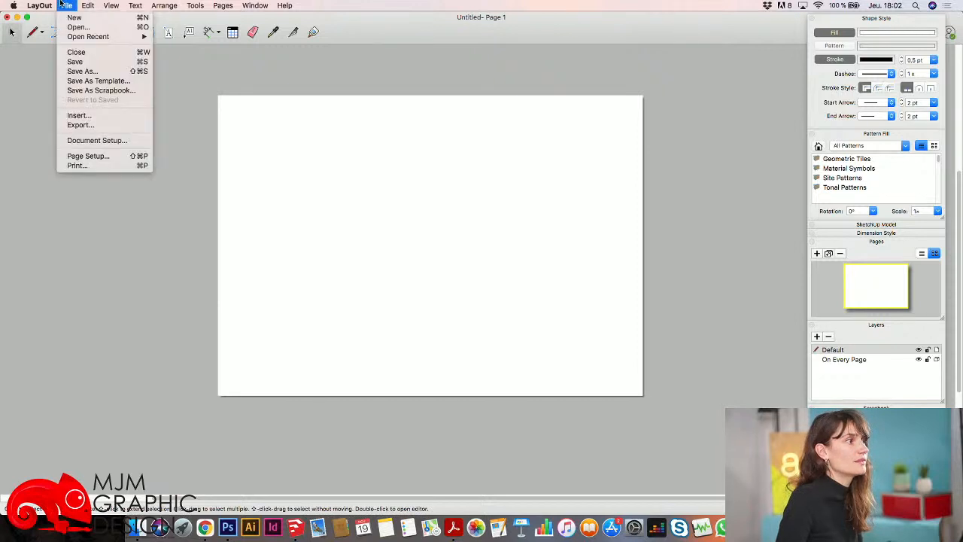
click(100, 118)
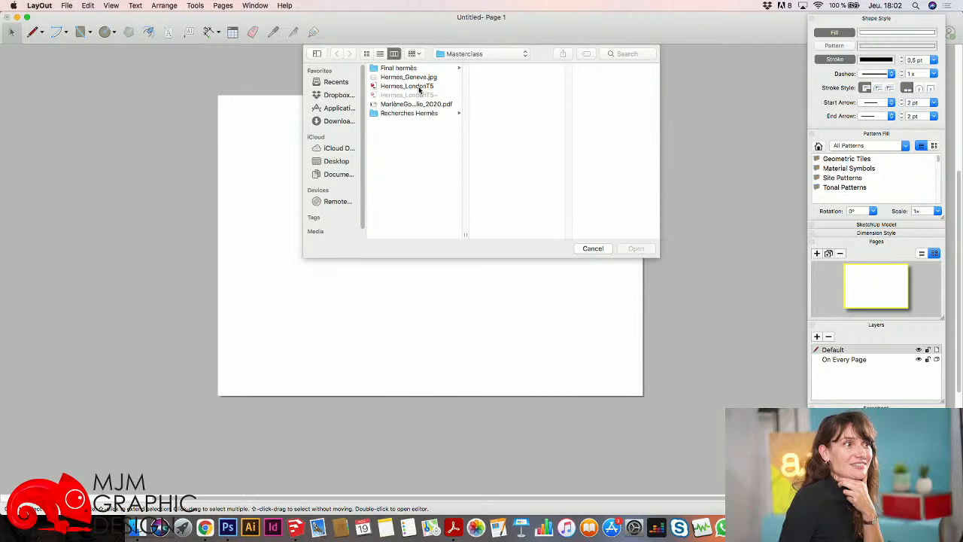
click(419, 87)
double_click(419, 87)
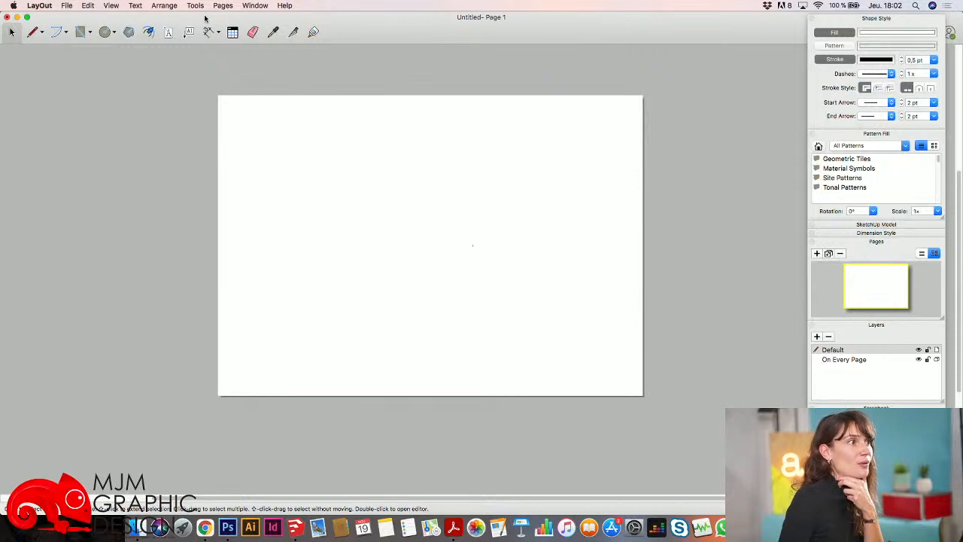
Activate the linear dimension and label tools briefly and close the untitled LayOut document without saving it
click(209, 32)
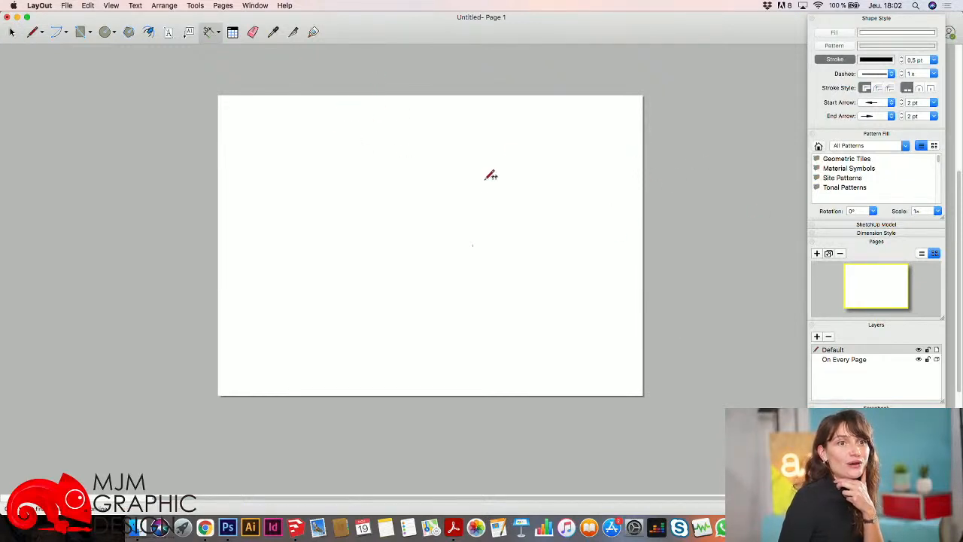
click(193, 35)
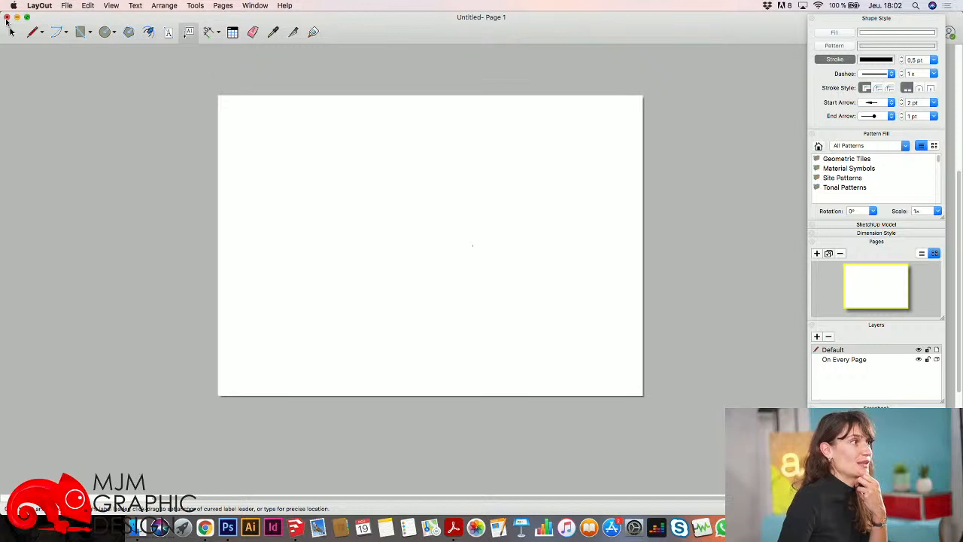
click(6, 17)
click(452, 95)
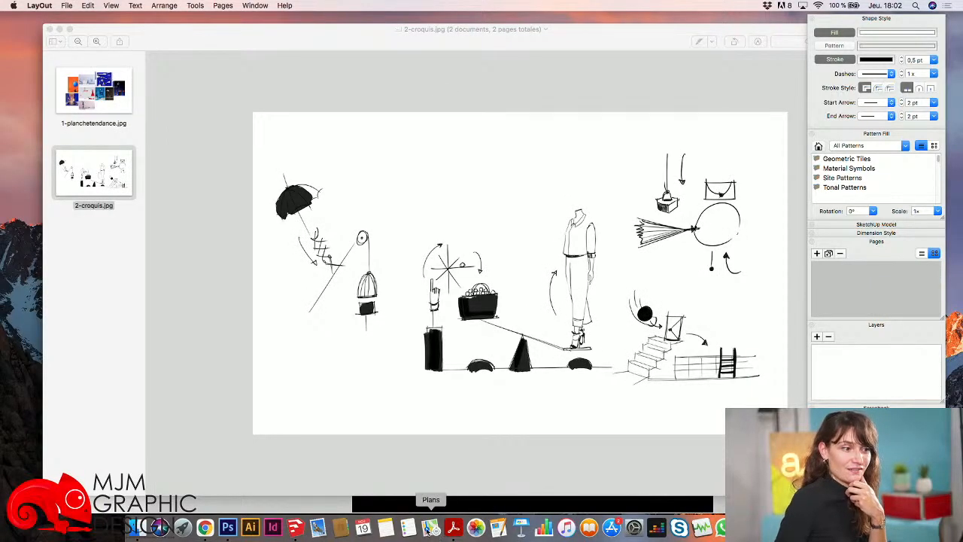
Switch through SketchUp to Preview and view the Hermes shop-window rendering 1-Hermes_Chain_Femme.jpg
click(298, 527)
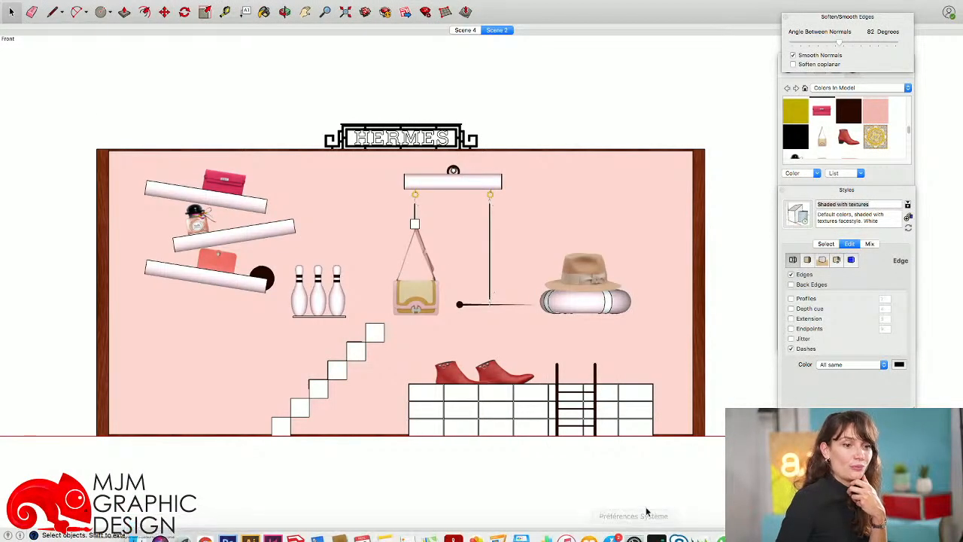
click(745, 527)
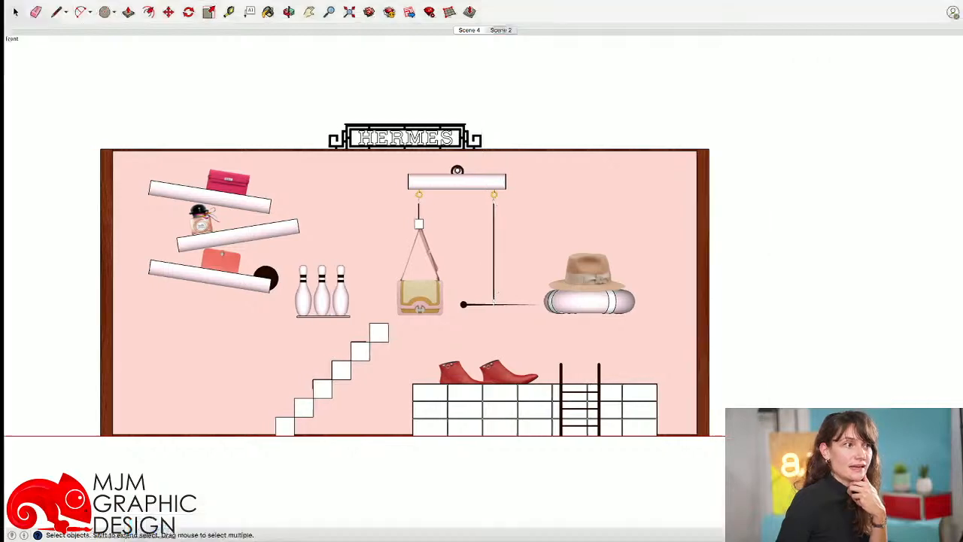
drag(174, 36, 171, 144)
click(234, 56)
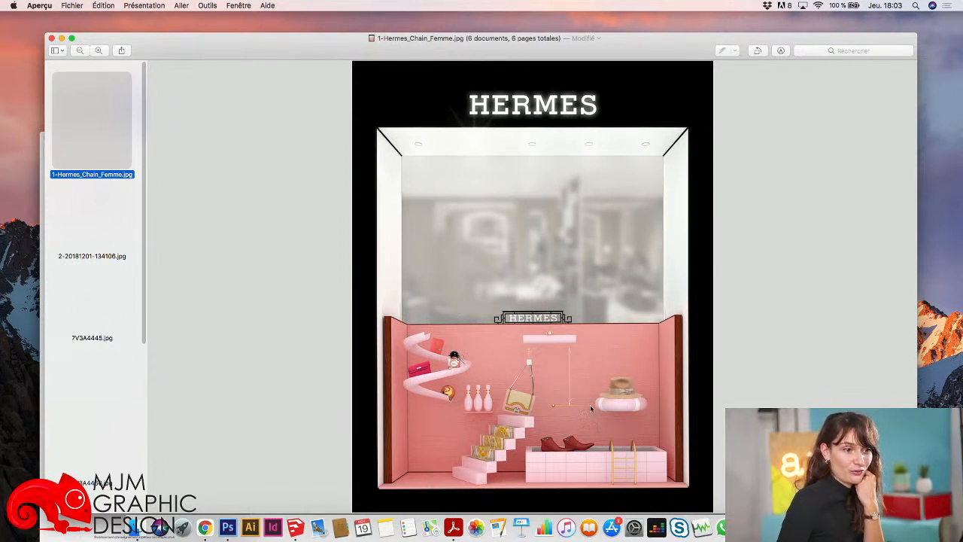
Examine the photos of the built window from 2-20181201-134106.jpg through 20181201-121057.jpg, including the stair, shoe and ladder details
click(90, 209)
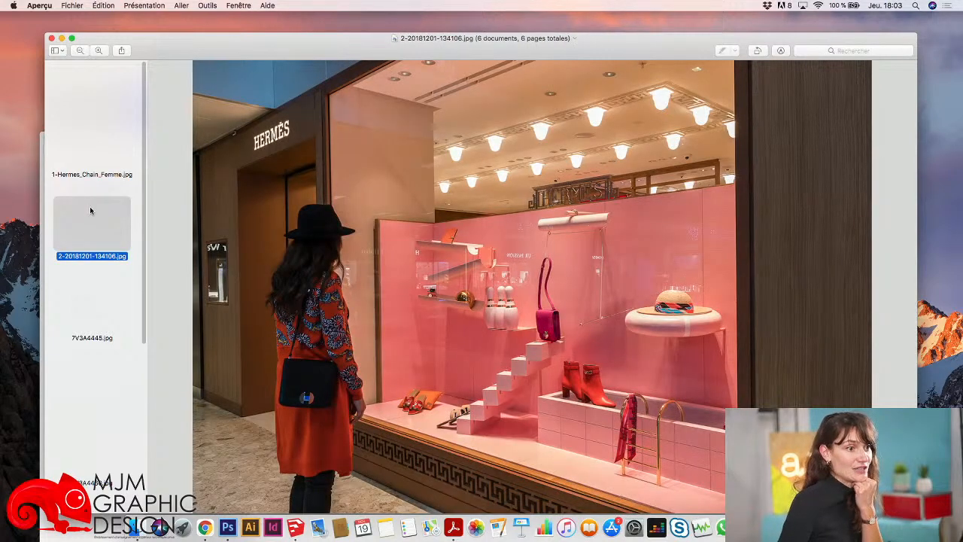
key(Down)
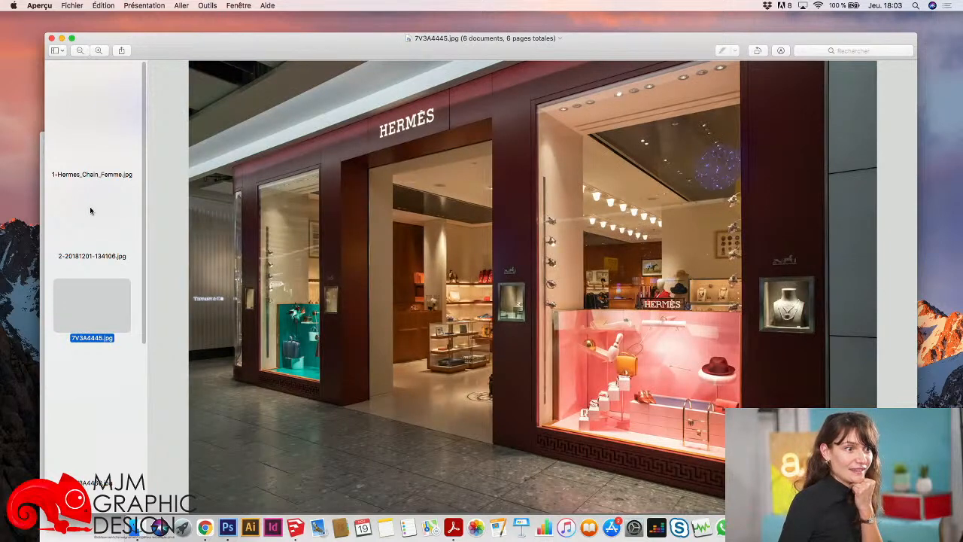
key(Down)
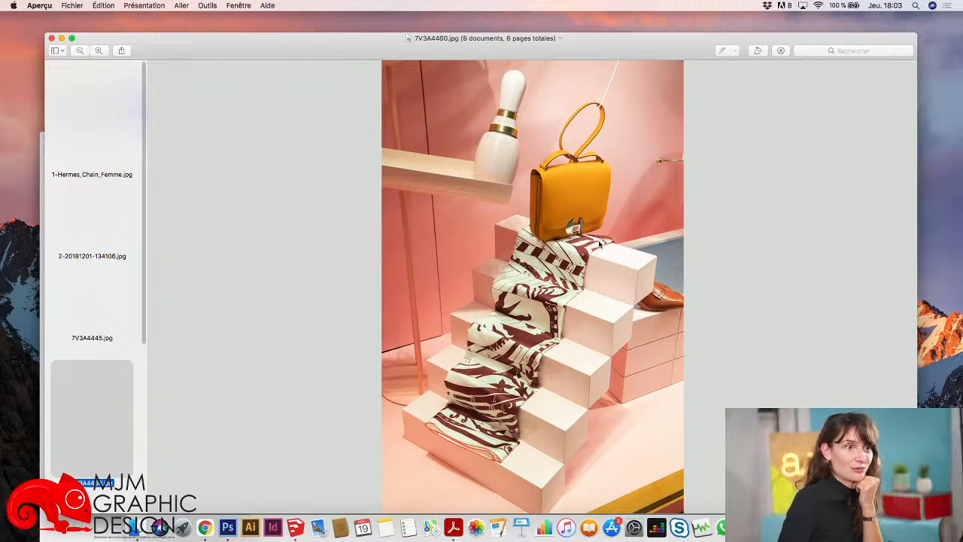
key(Down)
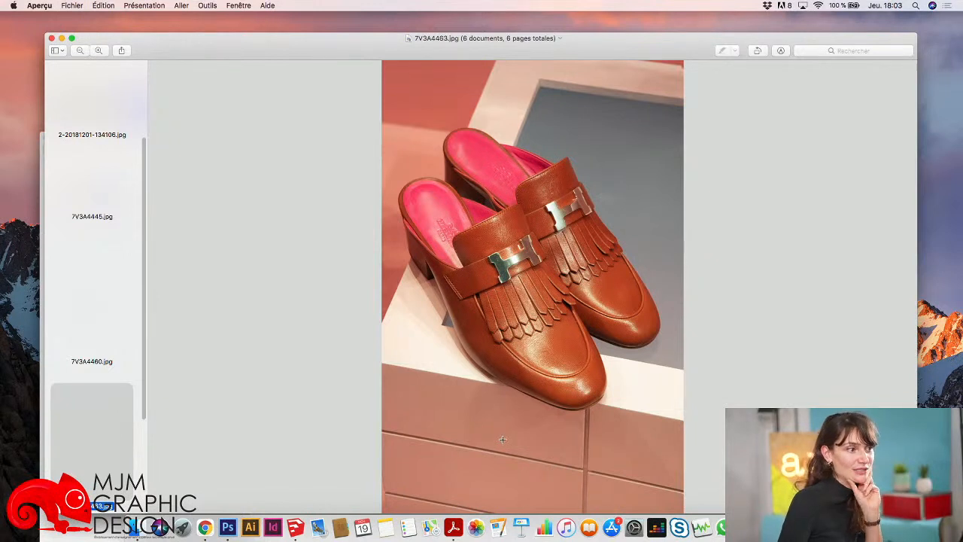
key(Down)
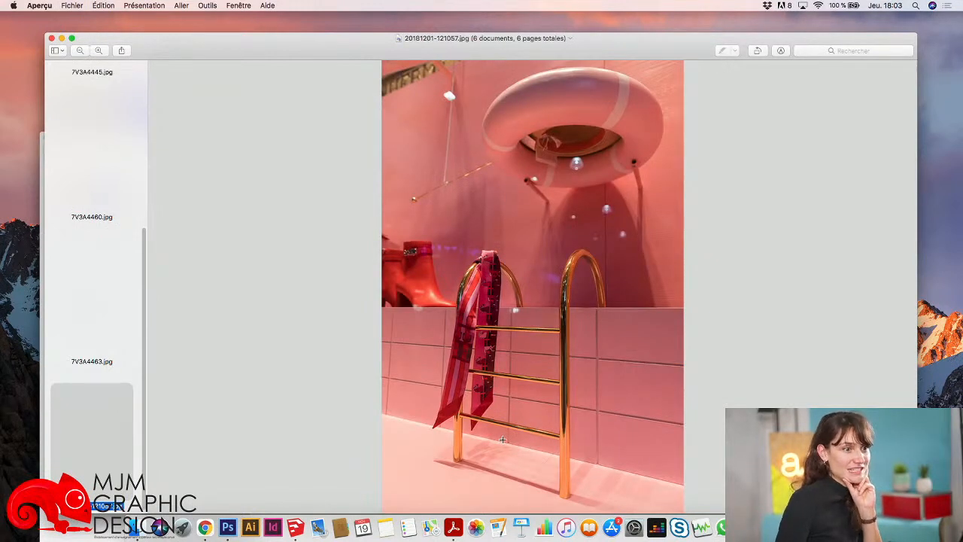
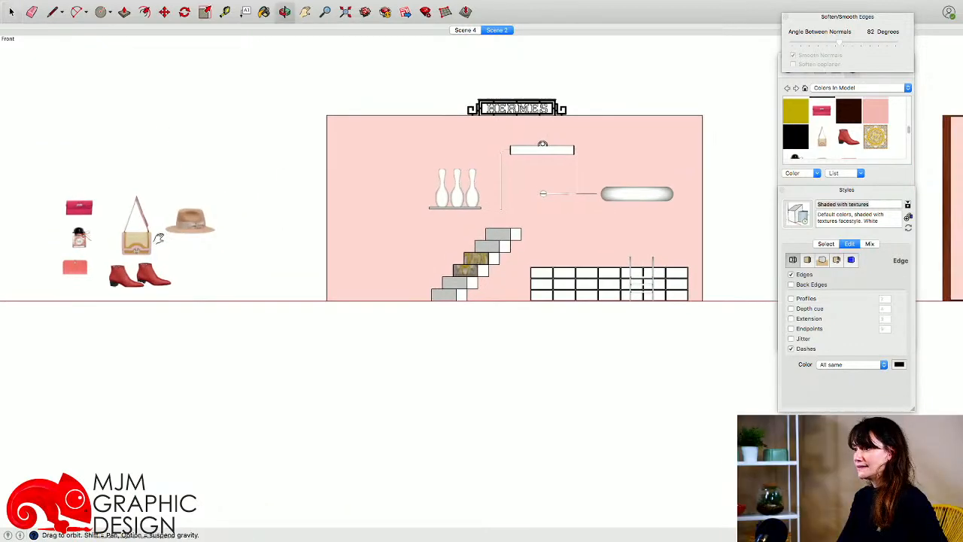
Draw an upright rectangle on the pink back wall in SketchUp, beside the bowling pins near the wall's left edge
key(r)
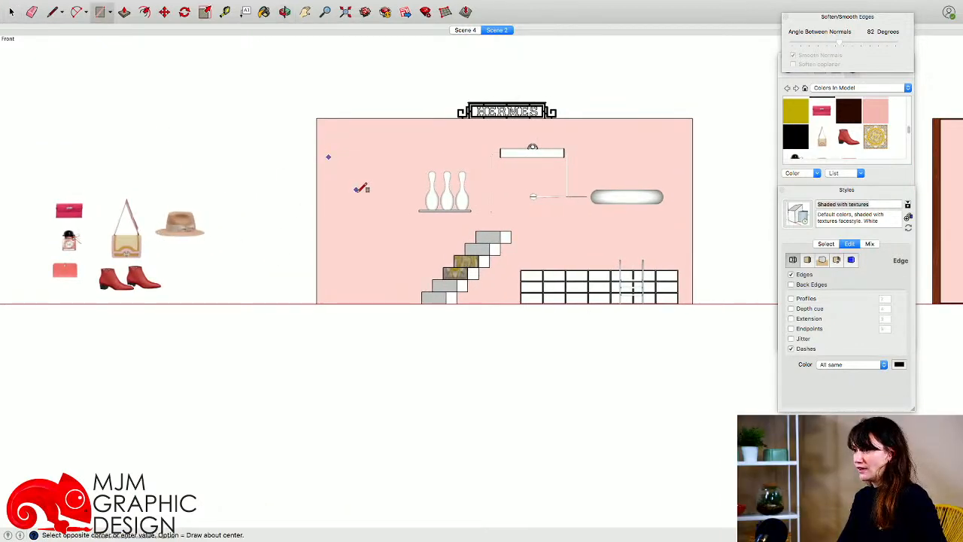
key(space)
middle_drag(343, 176, 320, 172)
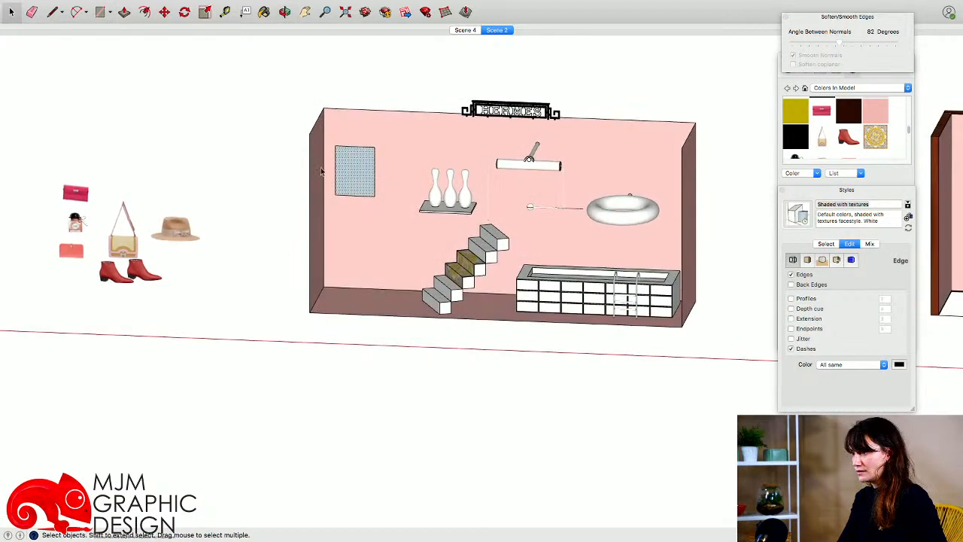
Move the new rectangle off the back wall to the empty space between the product cutouts and the window set
click(348, 174)
key(m)
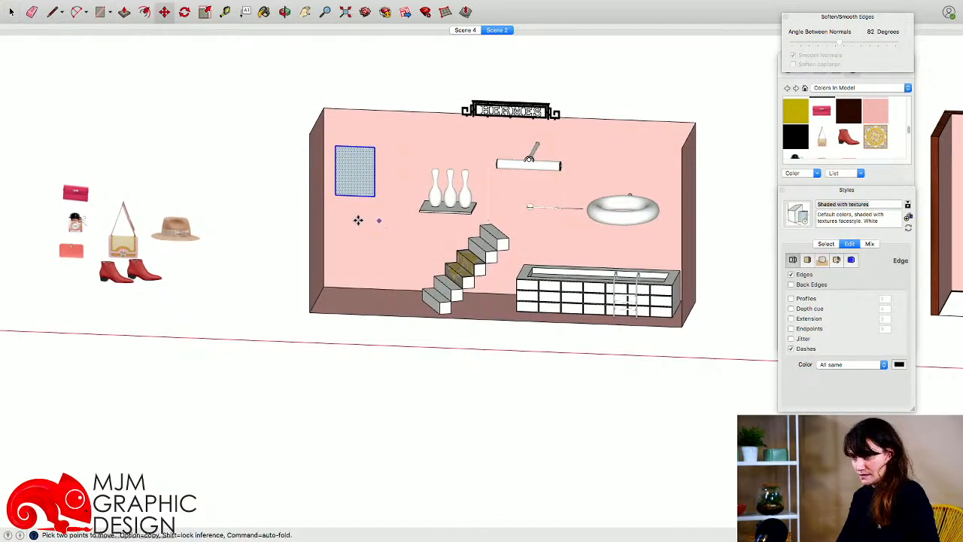
click(378, 218)
click(277, 218)
key(space)
click(218, 222)
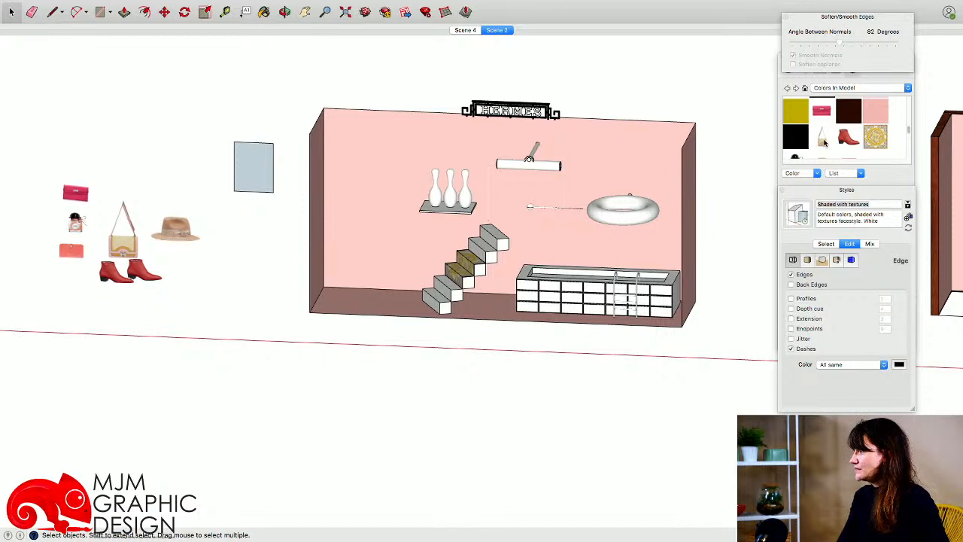
click(821, 138)
right_click(894, 130)
click(860, 133)
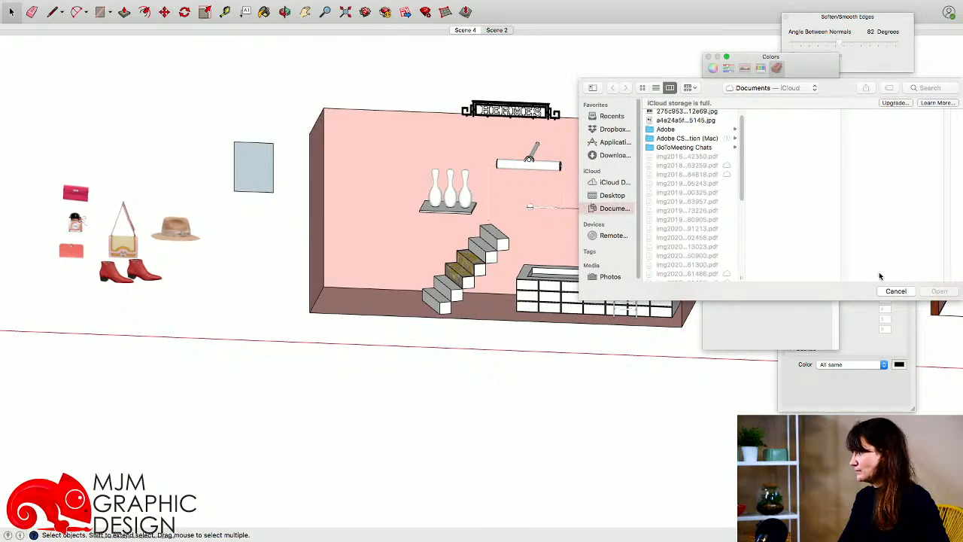
click(895, 292)
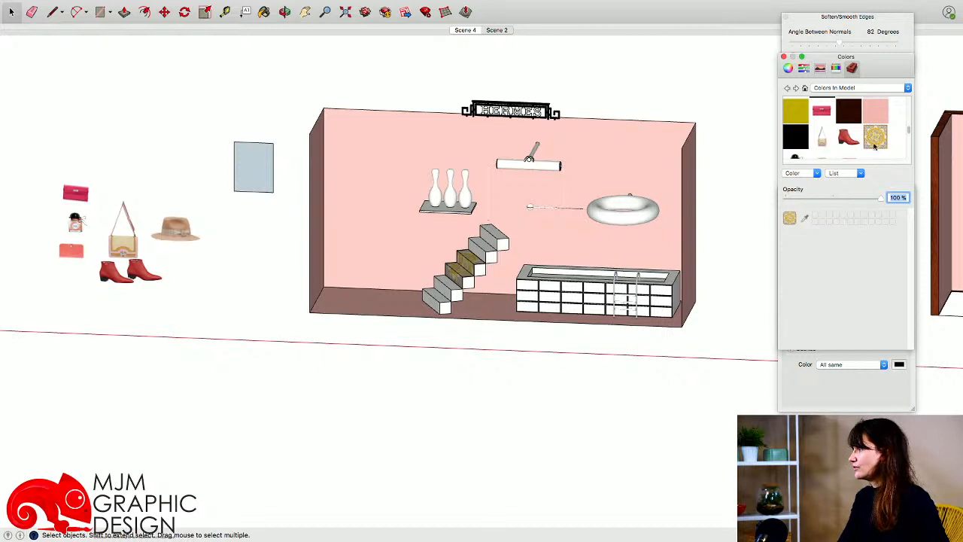
Paint the loose rectangle with the beige handbag texture from Colors In Model
click(822, 137)
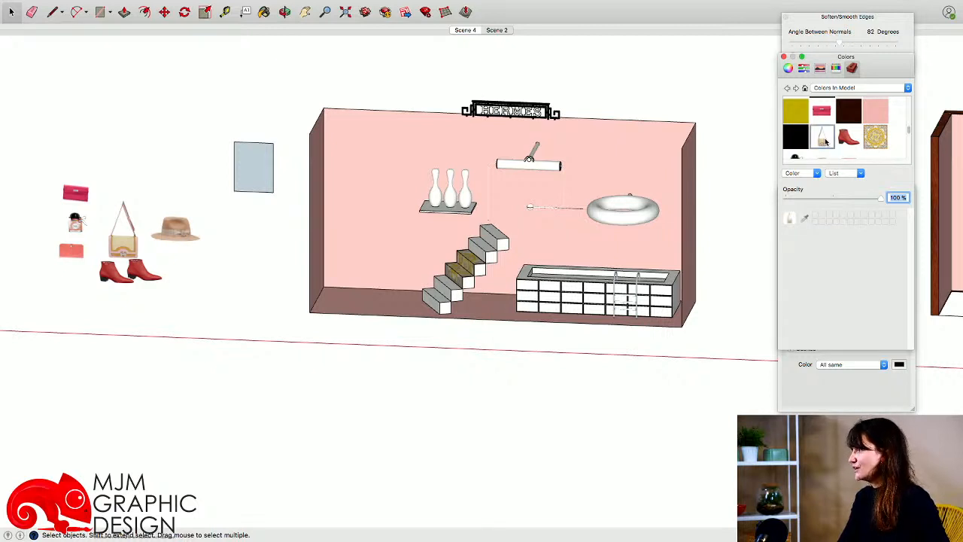
scroll(302, 173, up, 3)
scroll(302, 173, up, 2)
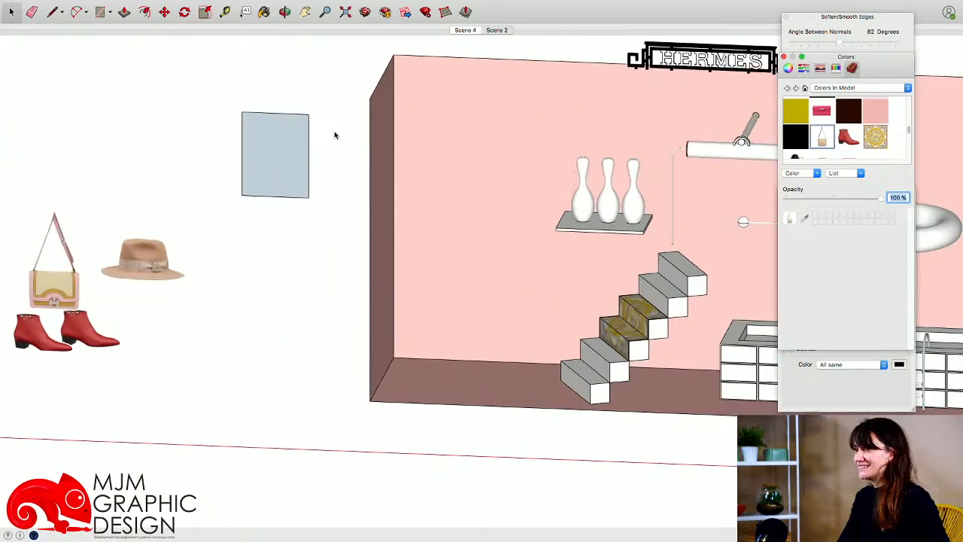
click(264, 11)
click(281, 127)
Enlarge and reposition the handbag texture on the rectangle so that a single whole bag fills the face
scroll(270, 161, up, 5)
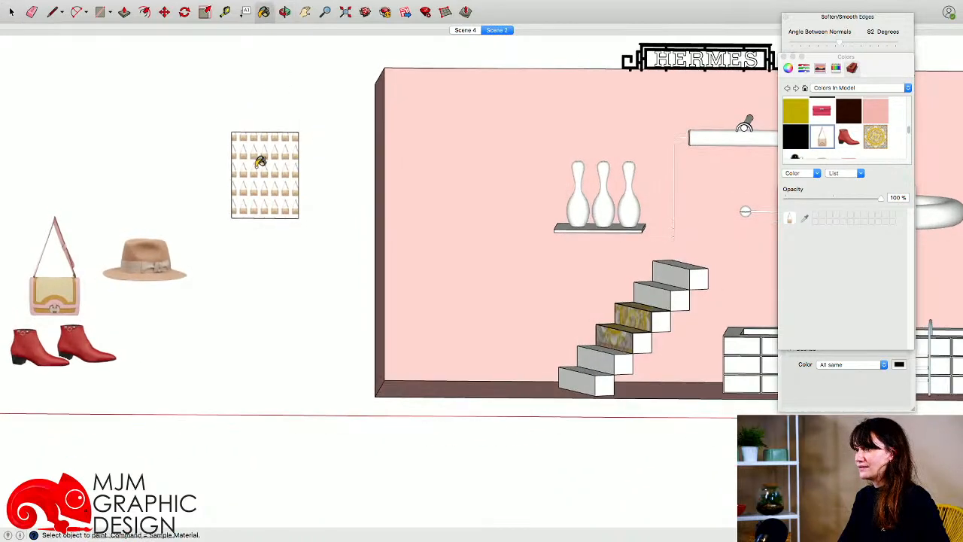
key(space)
right_click(255, 182)
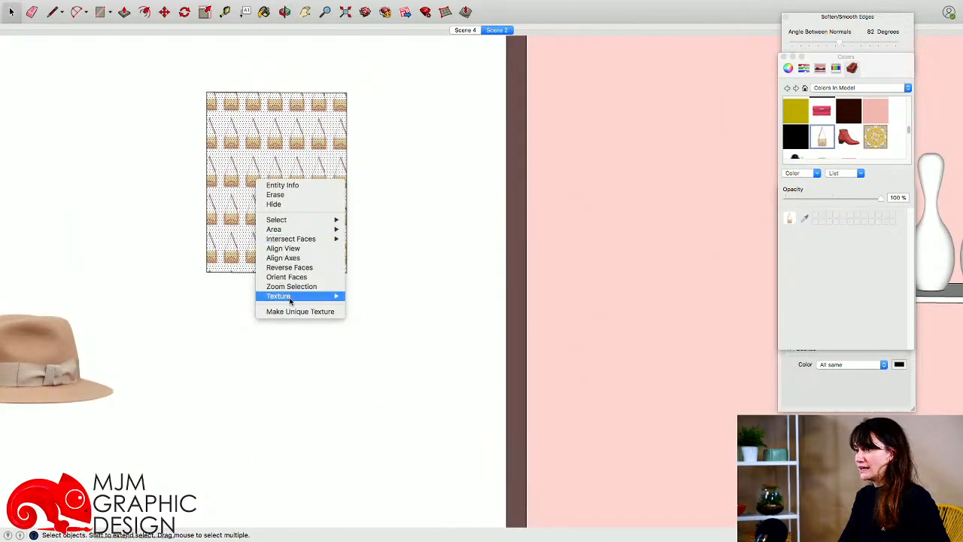
mouse_move(293, 298)
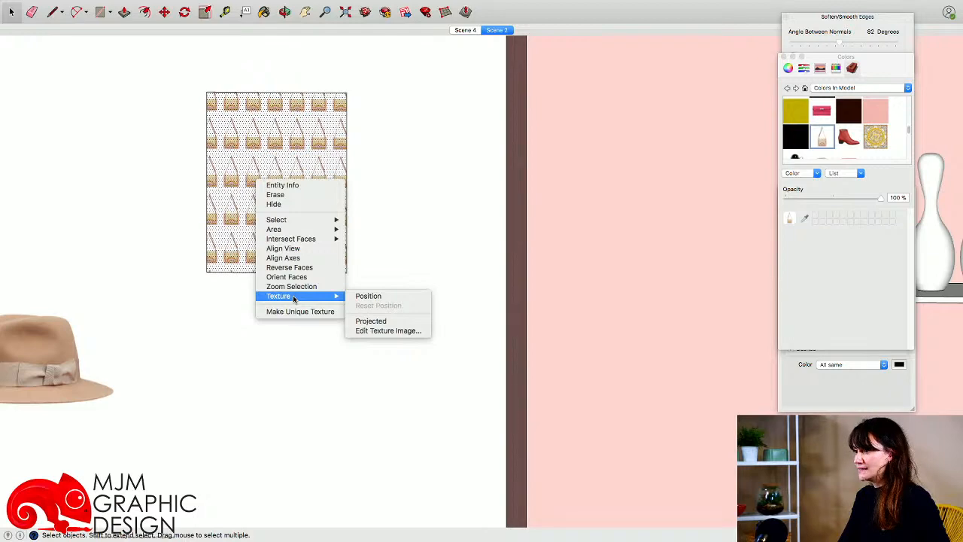
click(365, 295)
drag(252, 237, 331, 255)
drag(293, 219, 294, 235)
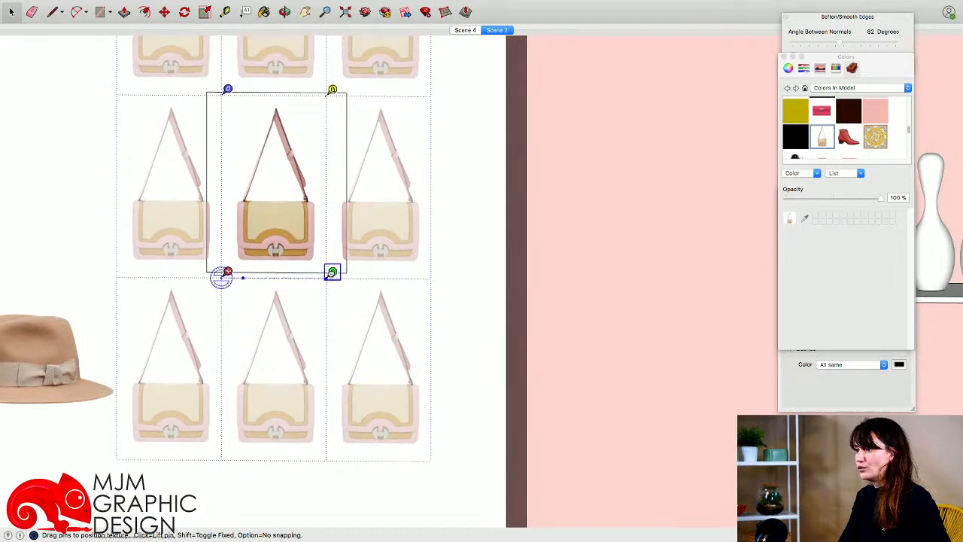
key(Return)
Move the rectangle's right and left edges inward to crop away the neighbouring repeats of the handbag image
double_click(310, 257)
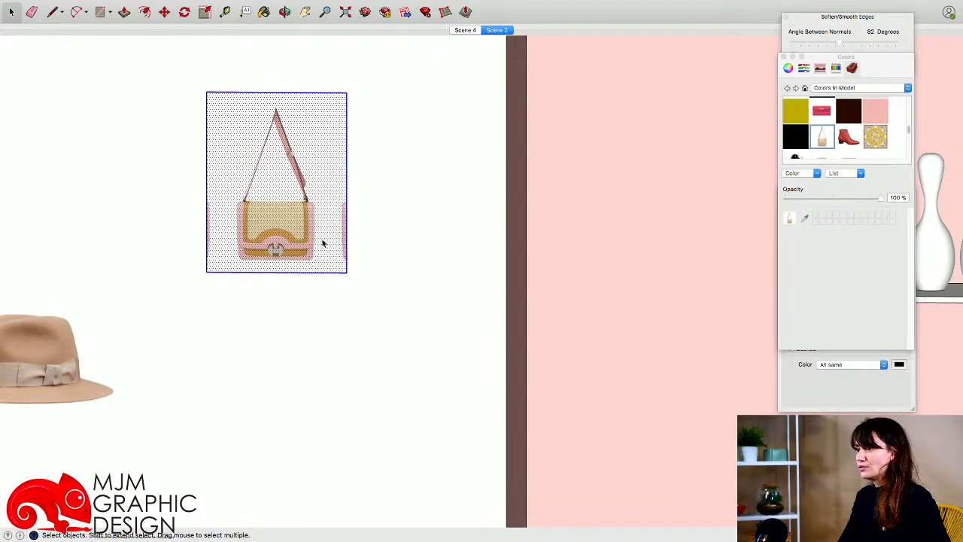
click(347, 248)
key(m)
drag(332, 249, 320, 244)
key(space)
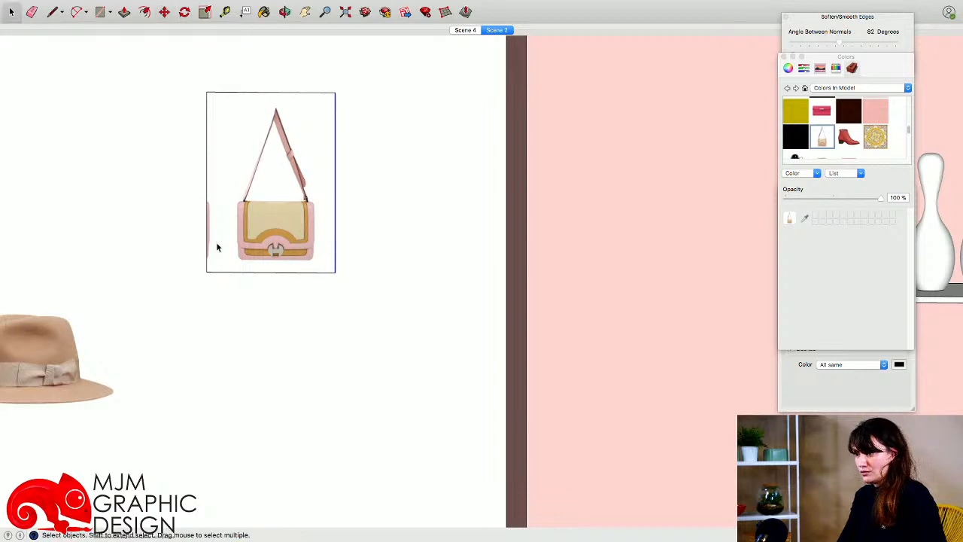
click(204, 251)
click(207, 251)
key(m)
drag(213, 253, 219, 245)
key(space)
Hide the four border edges of the handbag rectangle while keeping its textured face visible
click(257, 227)
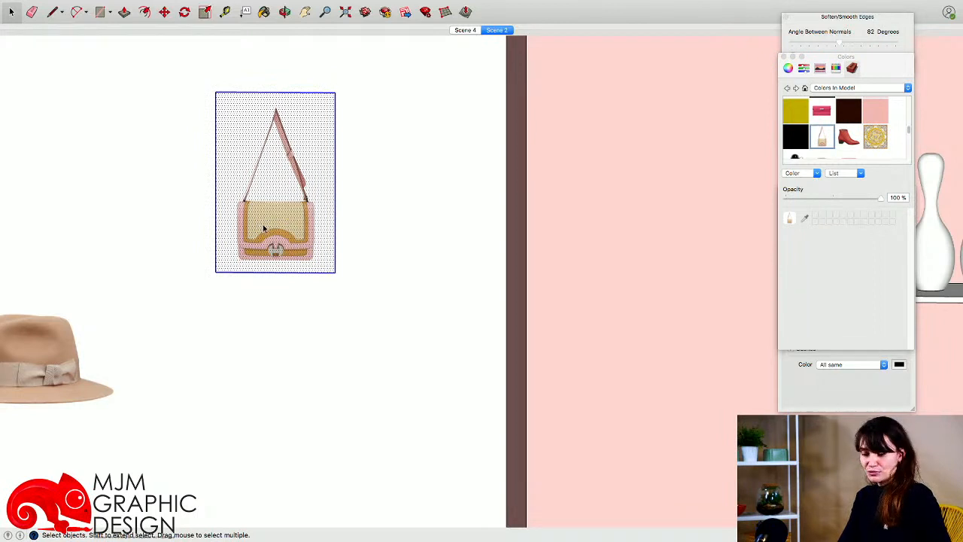
shift+click(271, 214)
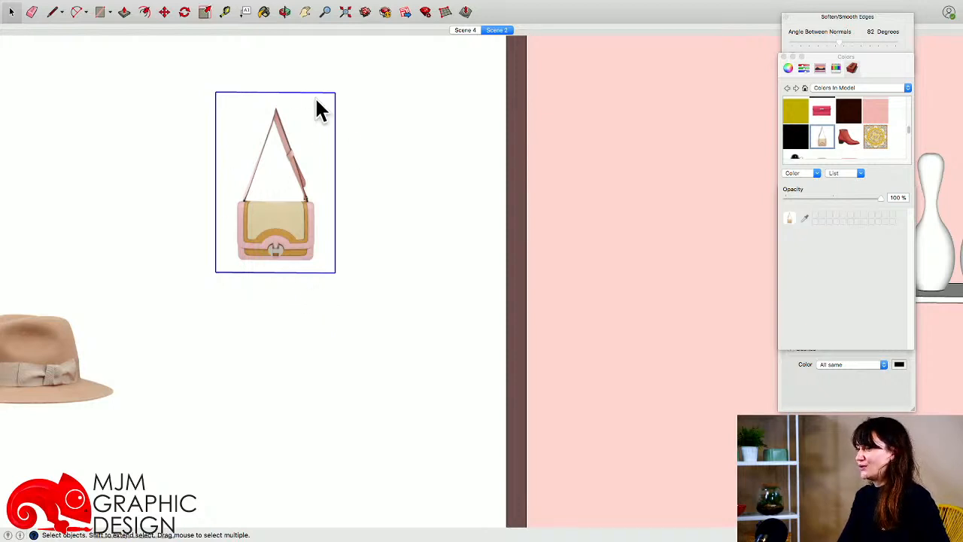
shift+middle_drag(221, 183, 229, 225)
right_click(242, 183)
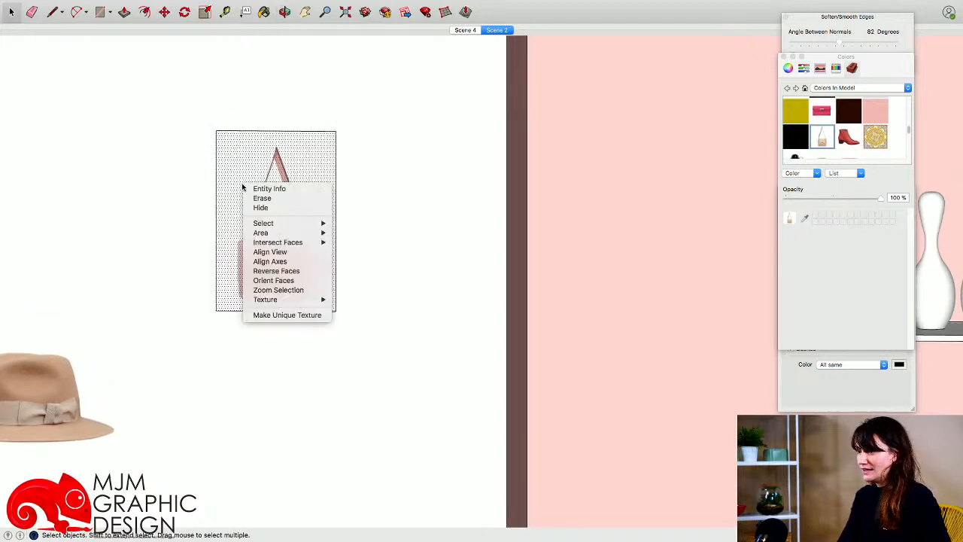
click(239, 220)
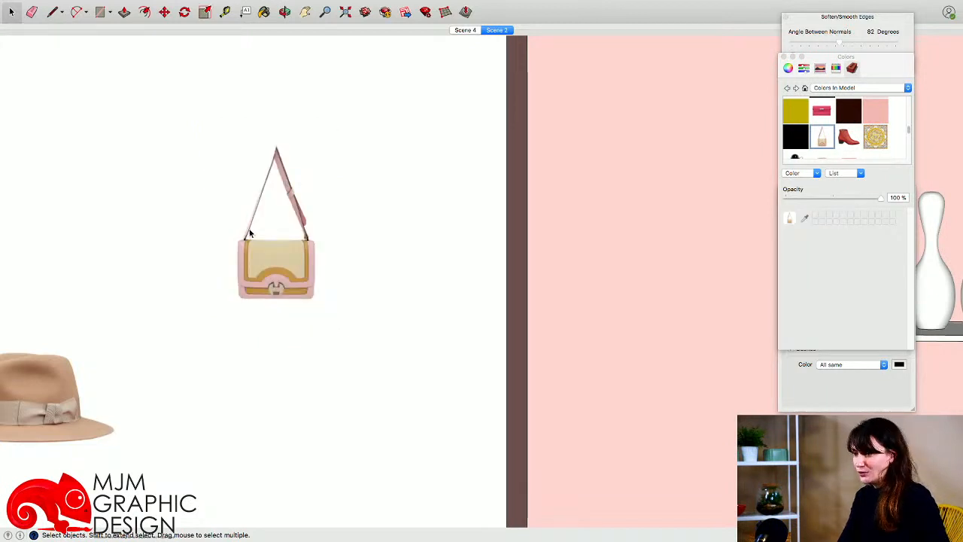
Select the borderless handbag face and look through the texture options available for it
drag(193, 112, 366, 368)
right_click(278, 245)
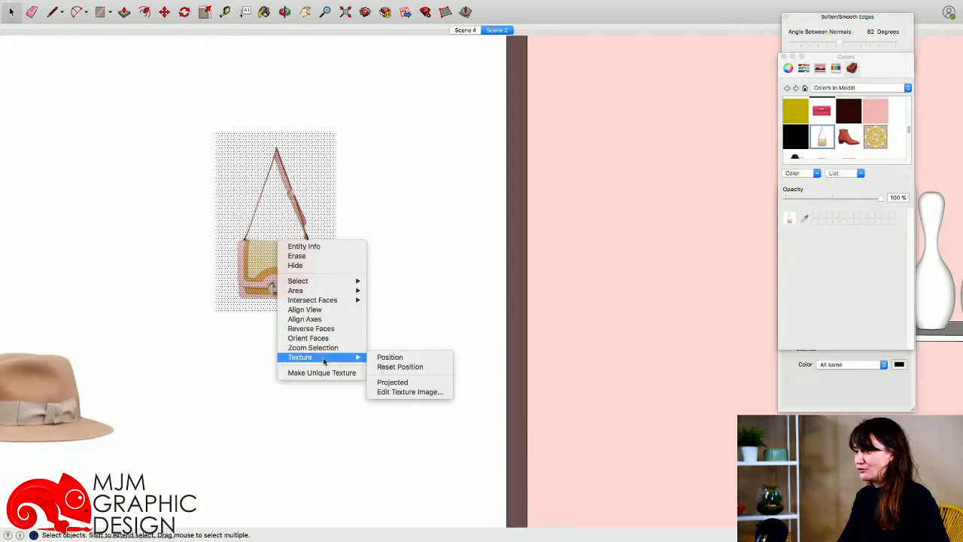
scroll(209, 338, down, 3)
scroll(208, 336, down, 5)
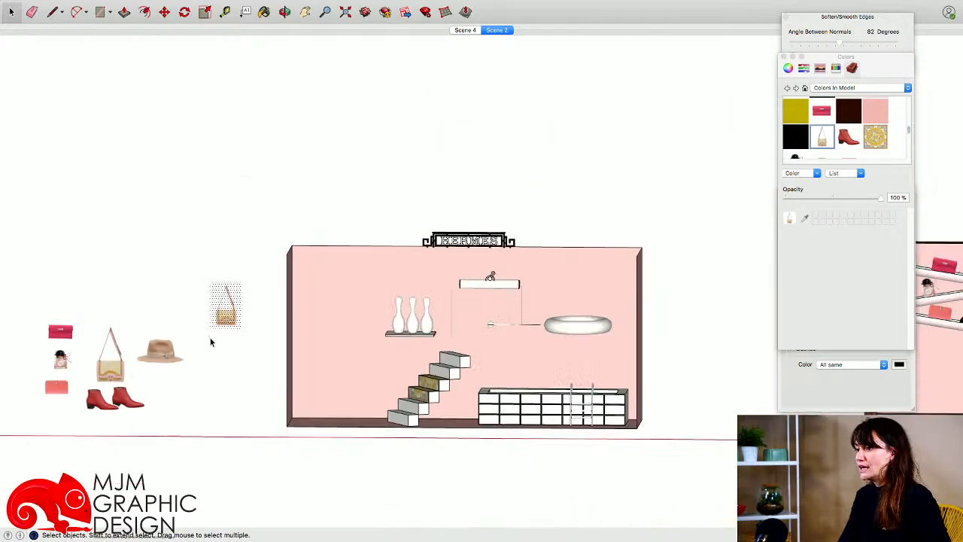
shift+middle_drag(213, 385, 219, 366)
click(219, 366)
shift+middle_drag(297, 320, 370, 254)
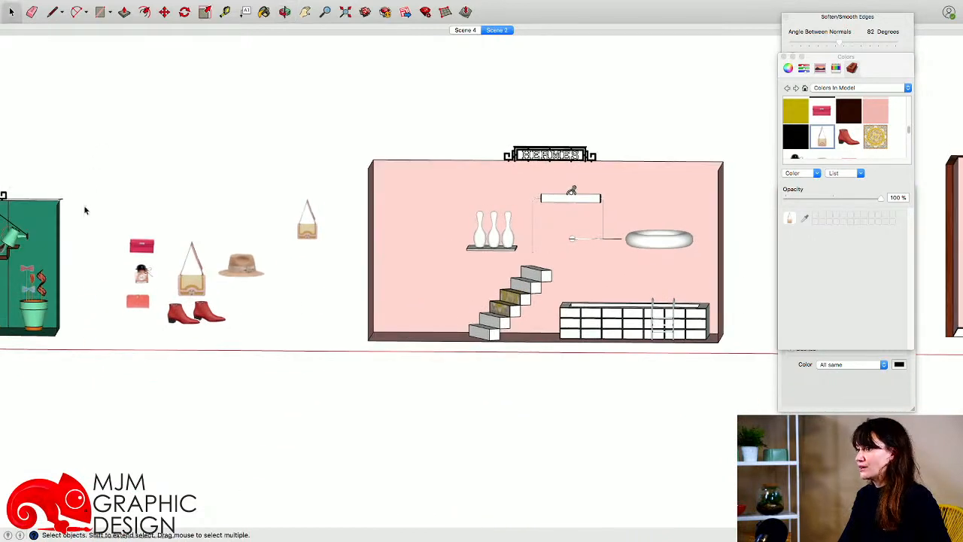
Move the beige hat cutout into the pink window set, onto the white swim ring
click(236, 272)
key(m)
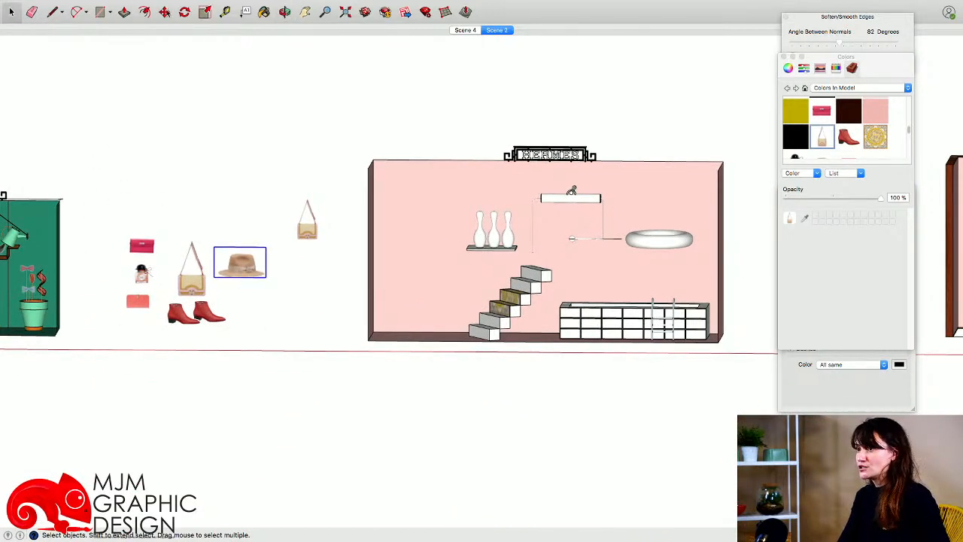
click(236, 272)
click(643, 235)
middle_drag(645, 239, 672, 280)
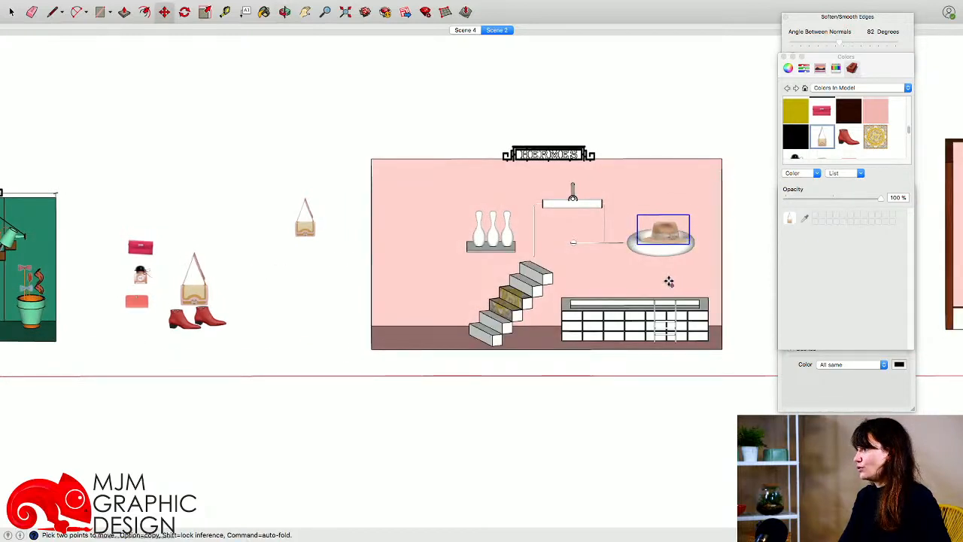
key(space)
Move the pair of red ankle boots into the window set, onto the tiled pool block
shift+middle_drag(194, 333, 211, 308)
click(204, 298)
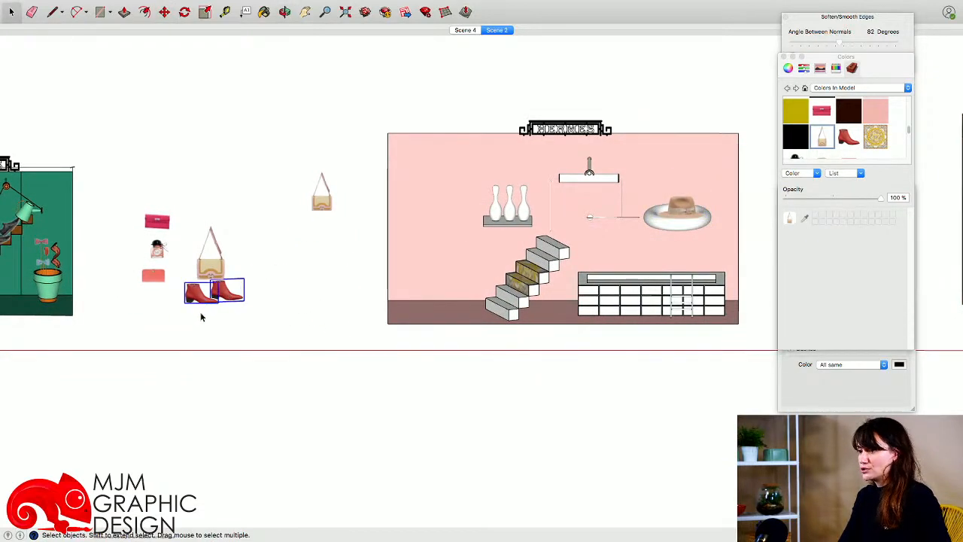
key(m)
click(201, 310)
click(620, 295)
shift+middle_drag(624, 359, 490, 260)
key(space)
click(514, 337)
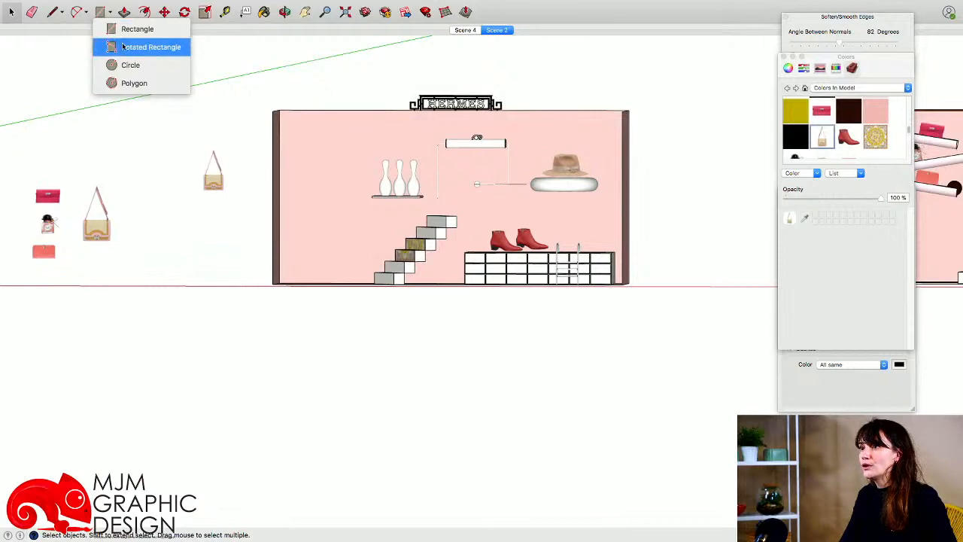
Draw a small flat circle on the ground in front of the window set, near the foot of the staircase
click(130, 70)
mouse_move(297, 215)
middle_down()
mouse_move(288, 215)
mouse_move(307, 228)
middle_up()
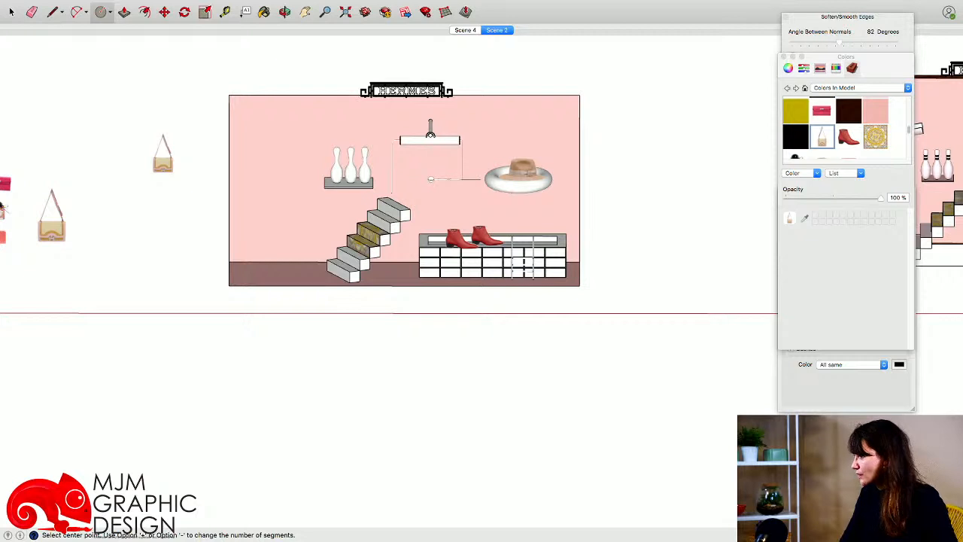
middle_drag(541, 325, 552, 344)
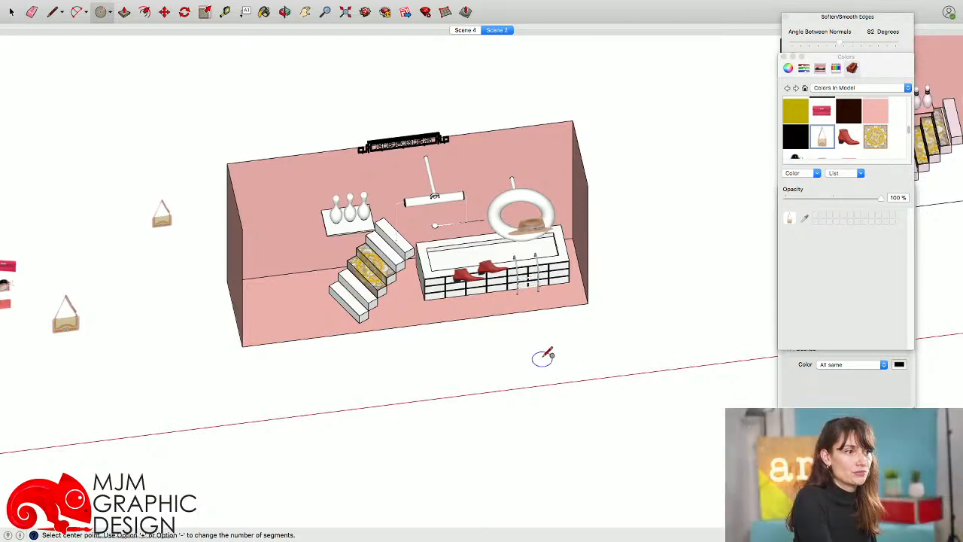
mouse_move(546, 358)
middle_down()
mouse_move(522, 329)
mouse_move(283, 242)
middle_up()
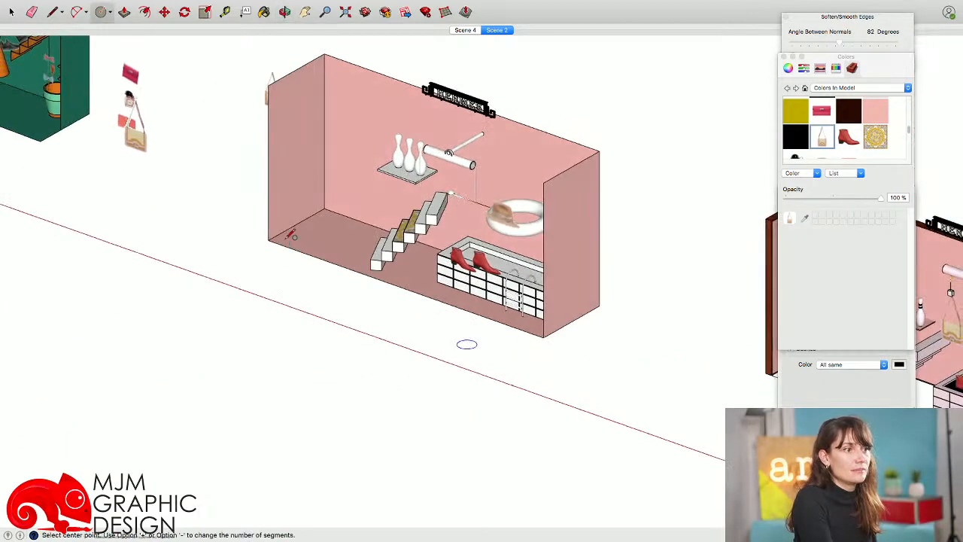
mouse_move(559, 240)
middle_down()
mouse_move(589, 223)
mouse_move(529, 478)
mouse_move(426, 355)
middle_up()
click(354, 316)
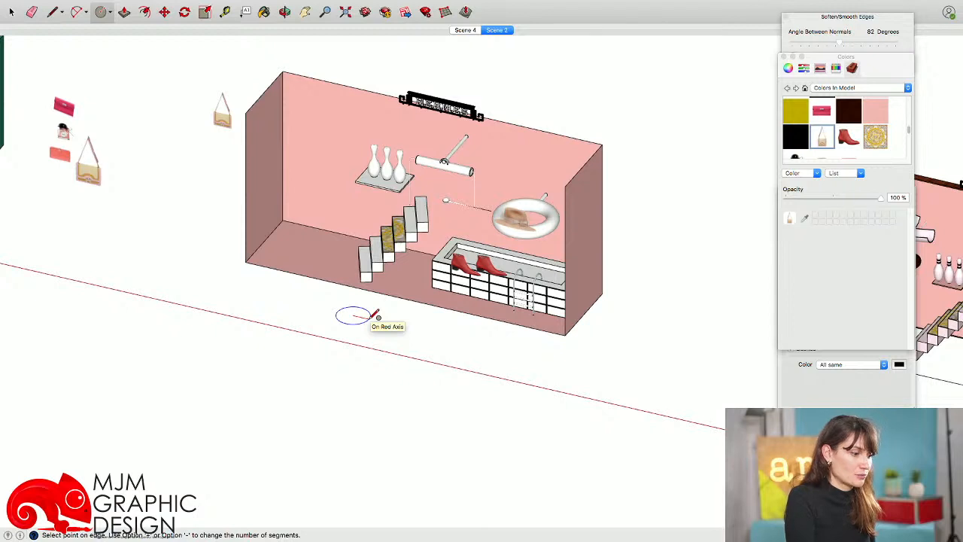
click(372, 317)
scroll(373, 317, up, 5)
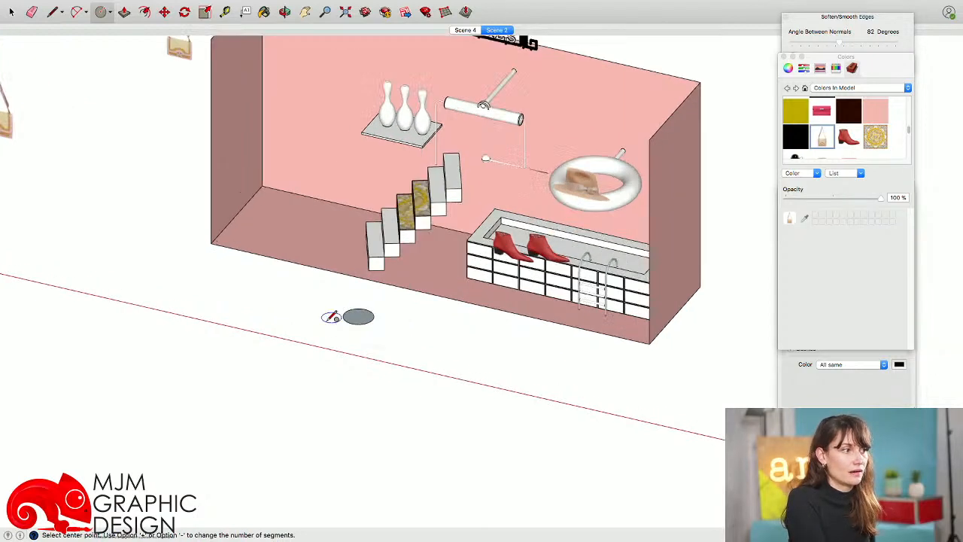